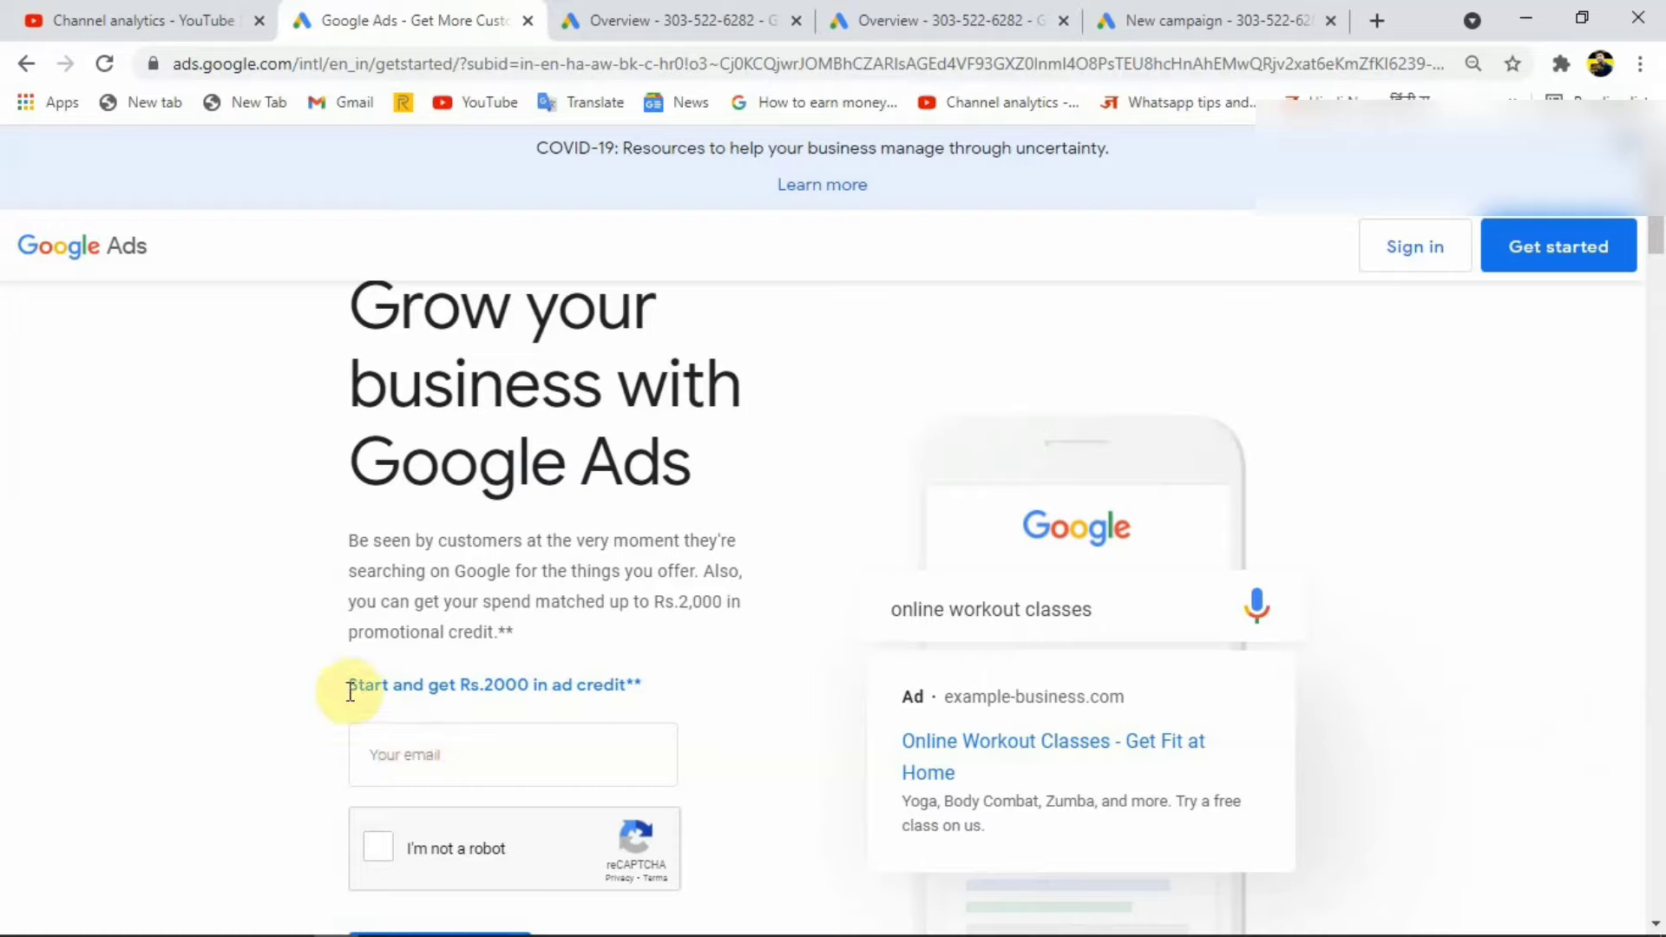
Step: Start a new campaign from the Google Ads account overview and go to the campaign goal selection
{"action": "left_click_drag", "start_coordinate": [347, 634], "coordinate": [479, 642]}
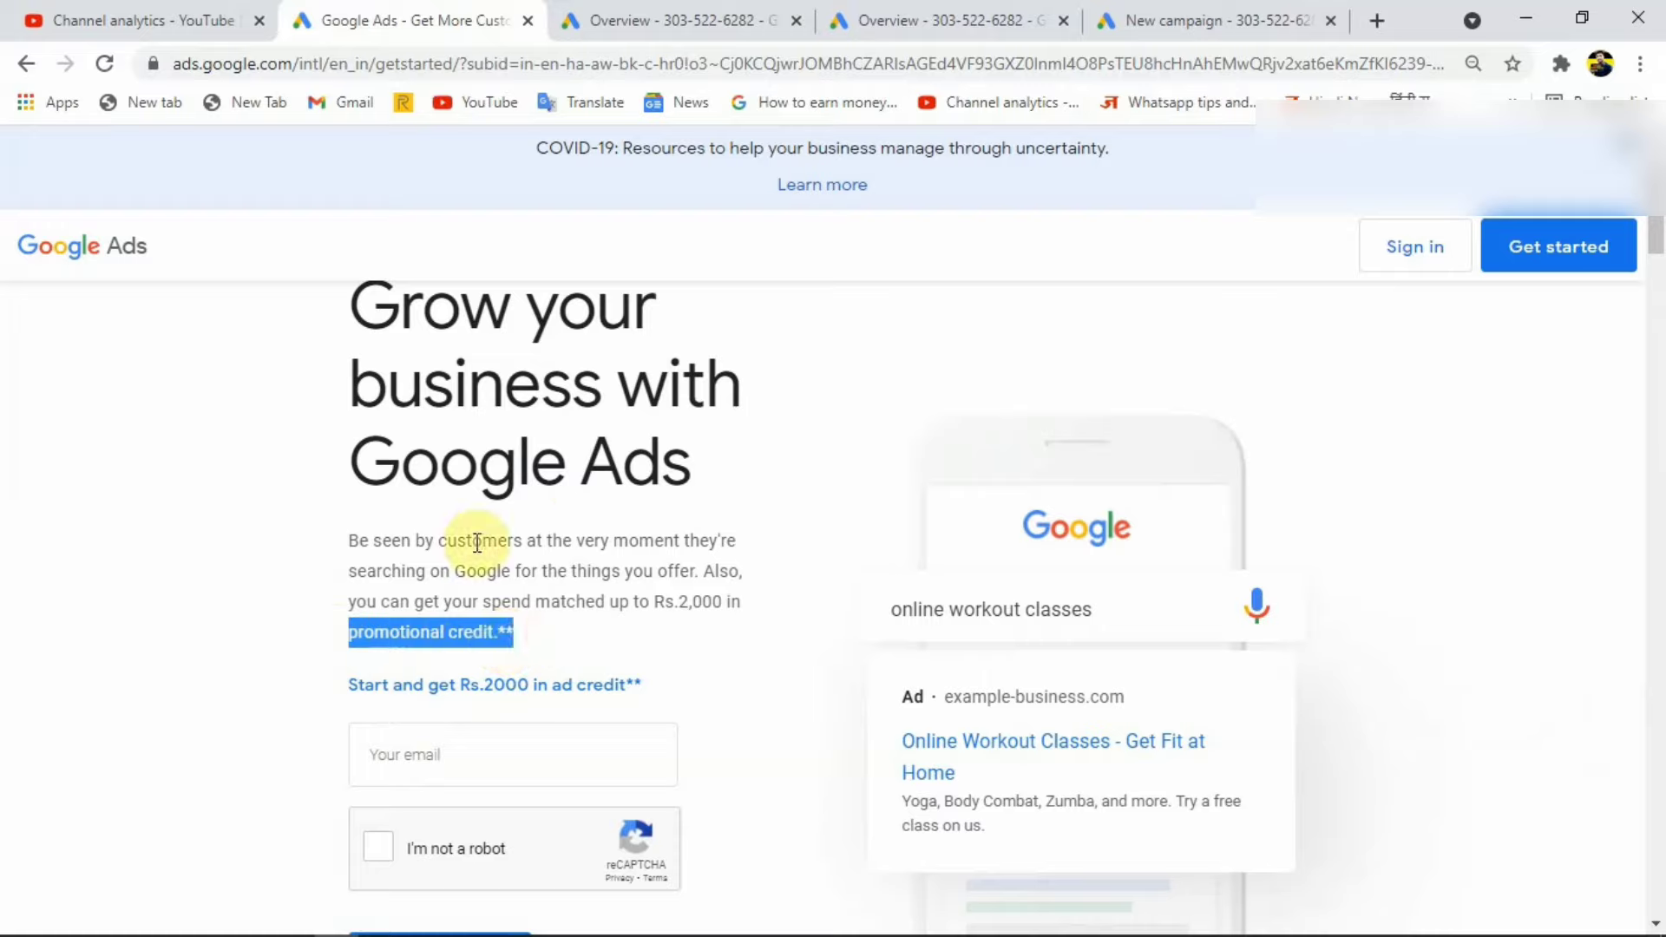
{"action": "left_click", "coordinate": [1536, 254]}
{"action": "left_click", "coordinate": [915, 12]}
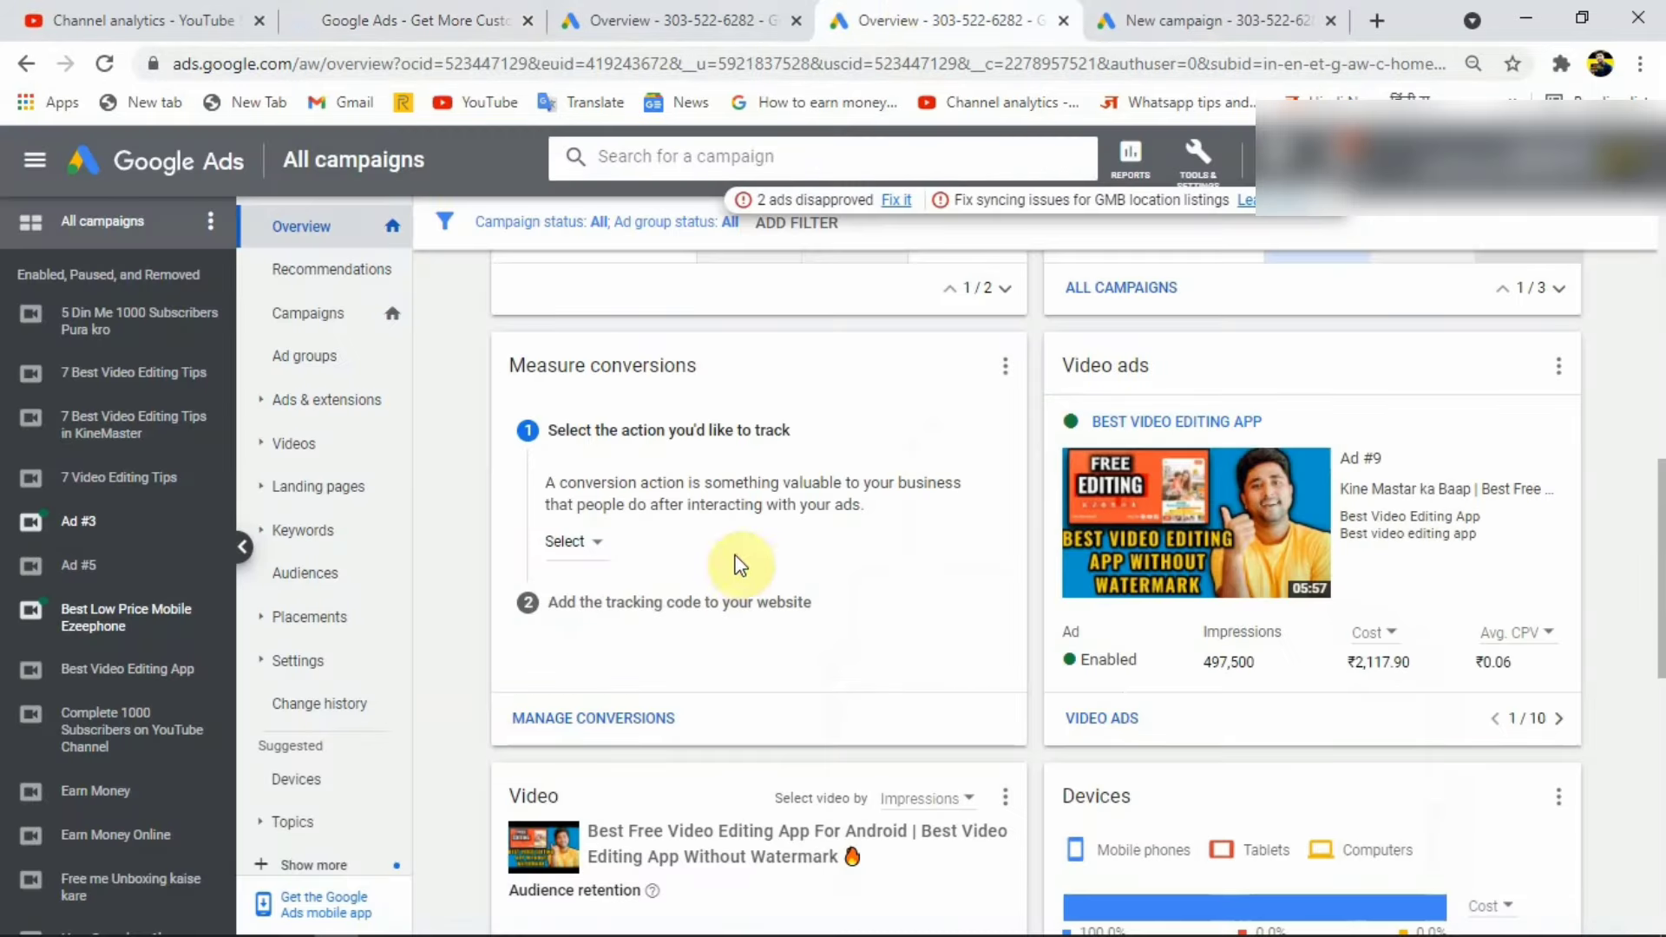
{"action": "scroll", "coordinate": [743, 557], "scroll_direction": "up", "scroll_amount": 5}
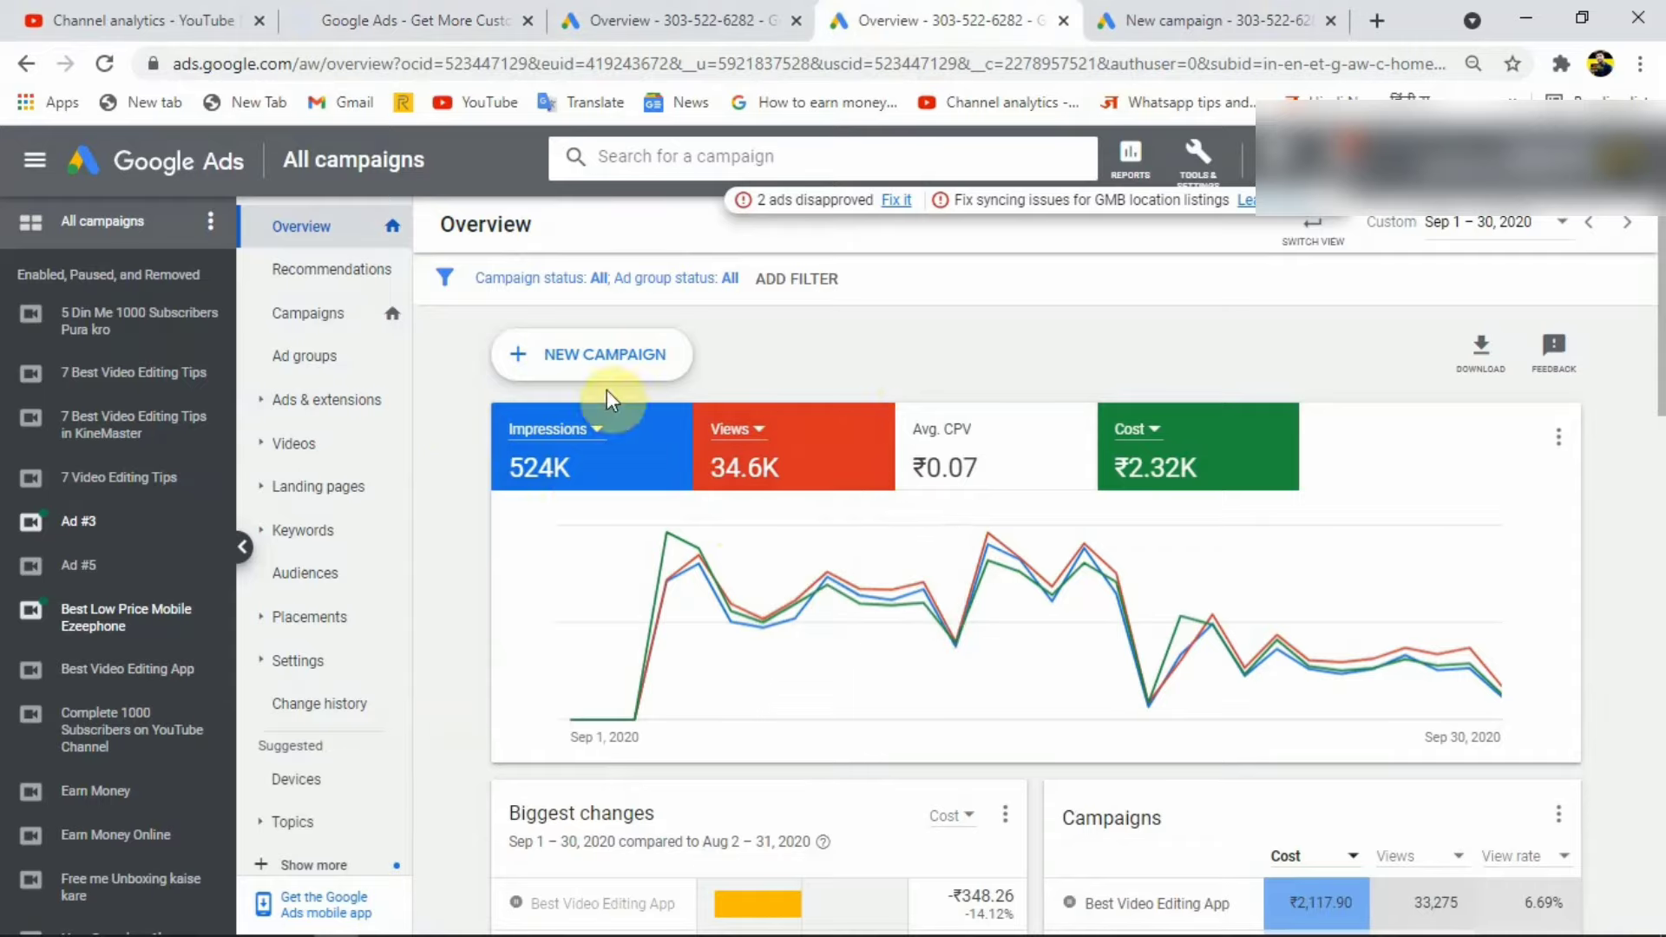
{"action": "left_click", "coordinate": [569, 357]}
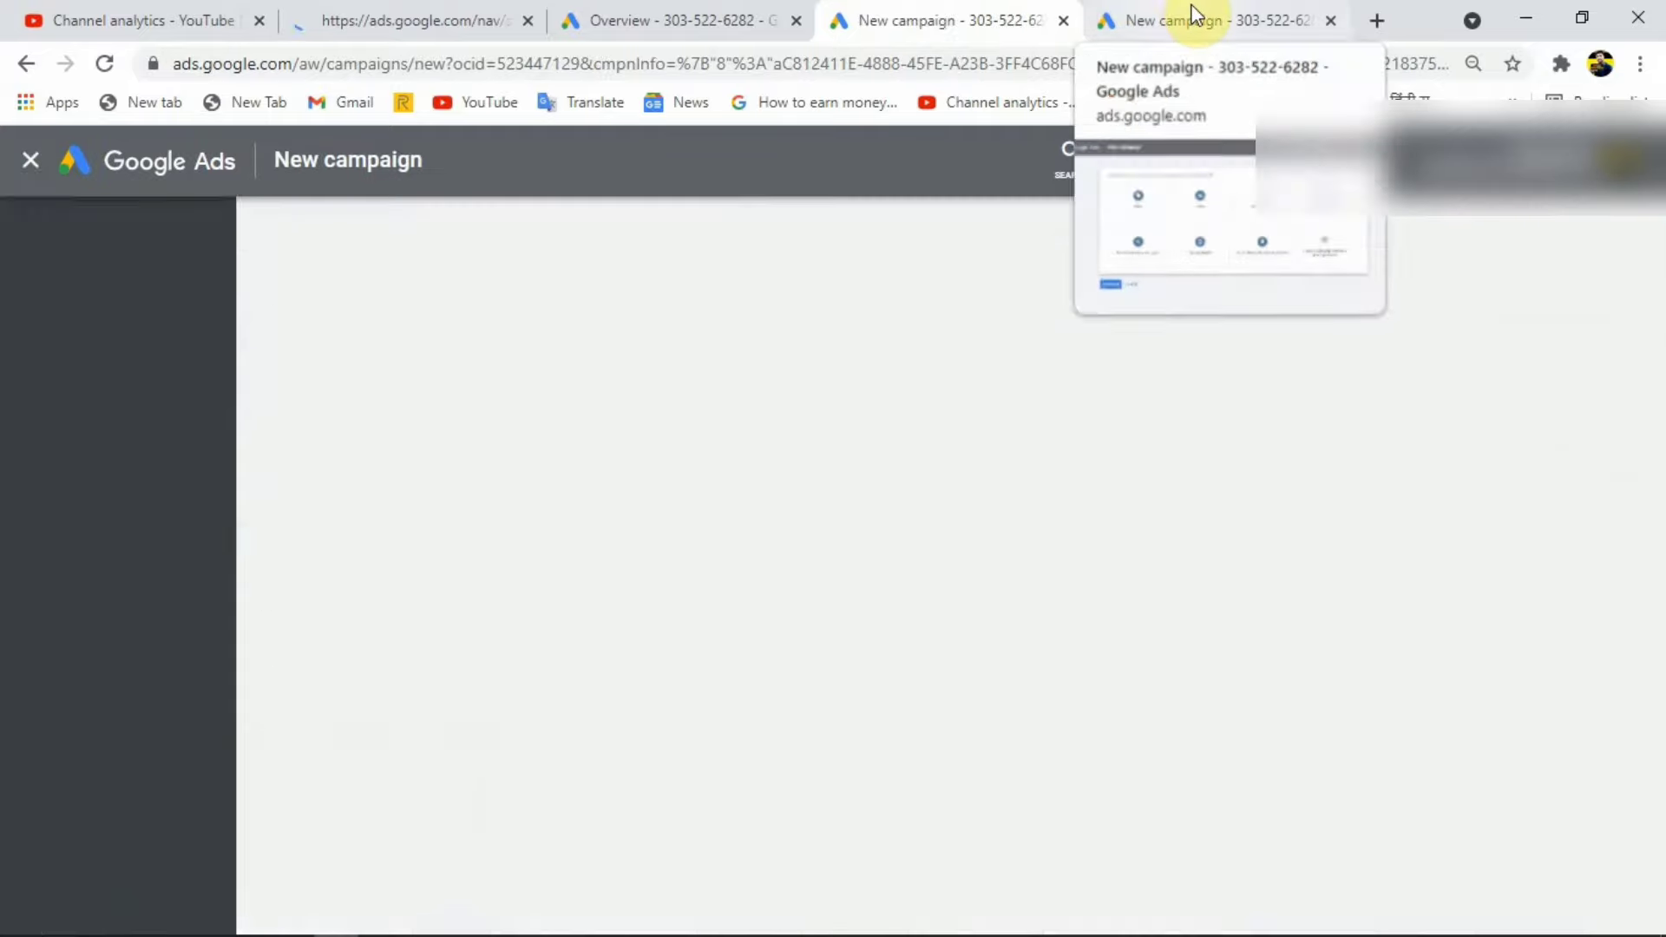
{"action": "left_click", "coordinate": [1195, 14]}
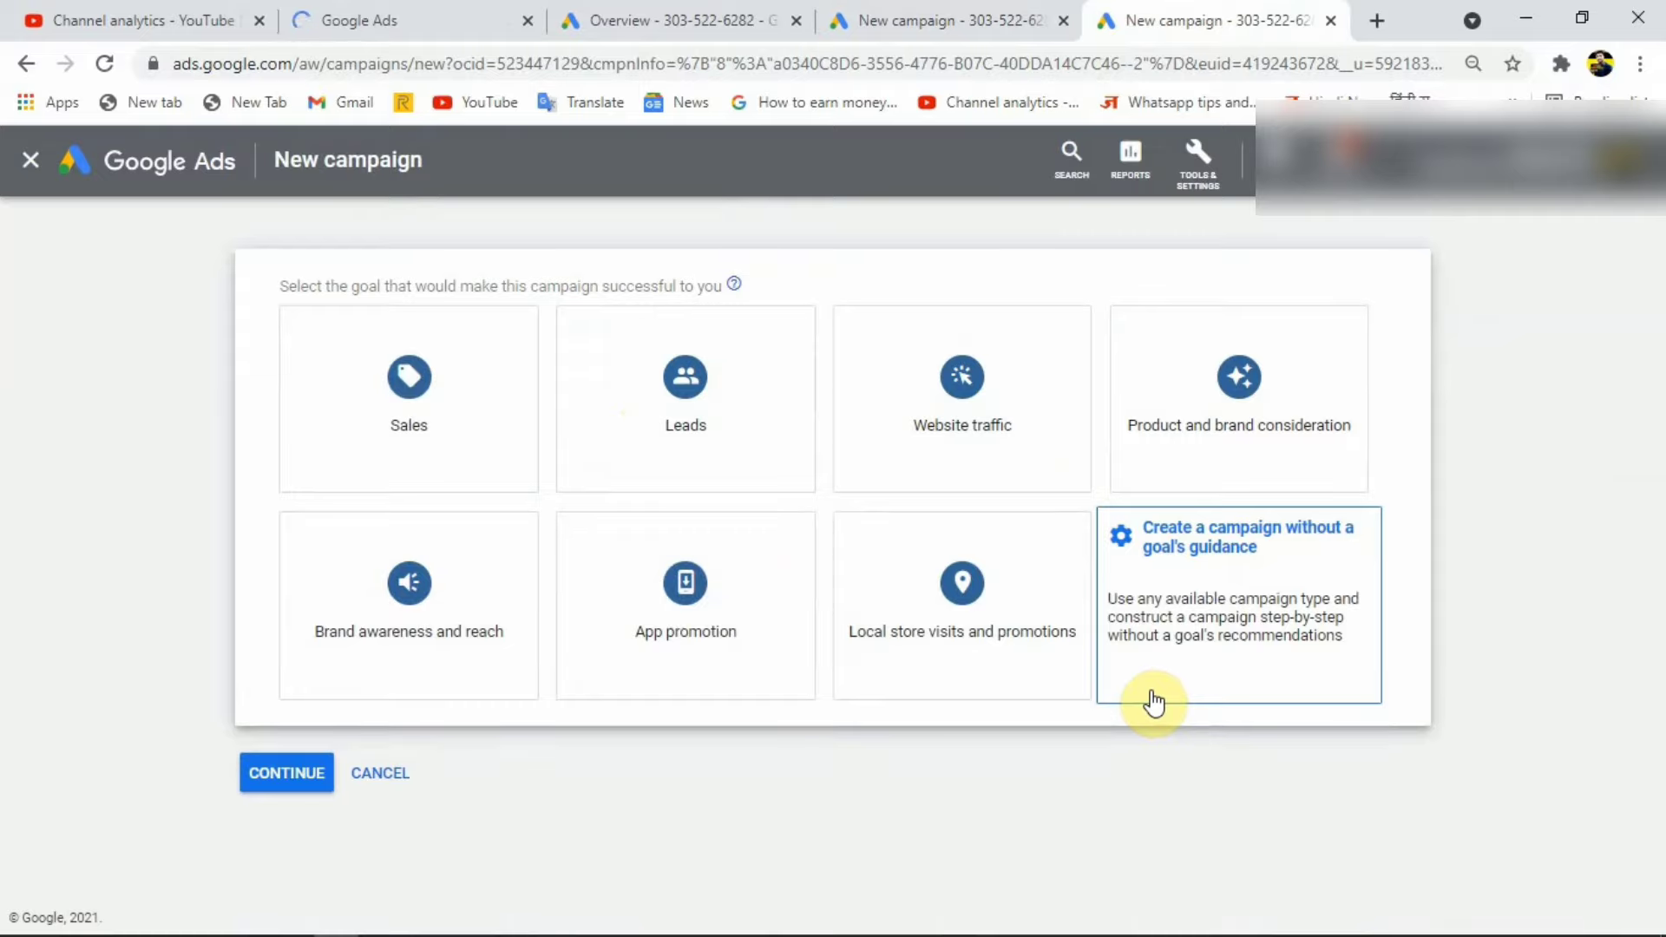
Step: Choose to create a campaign without a goal's guidance, with type Video and subtype Custom video campaign, and continue to its settings
{"action": "left_click", "coordinate": [1314, 603]}
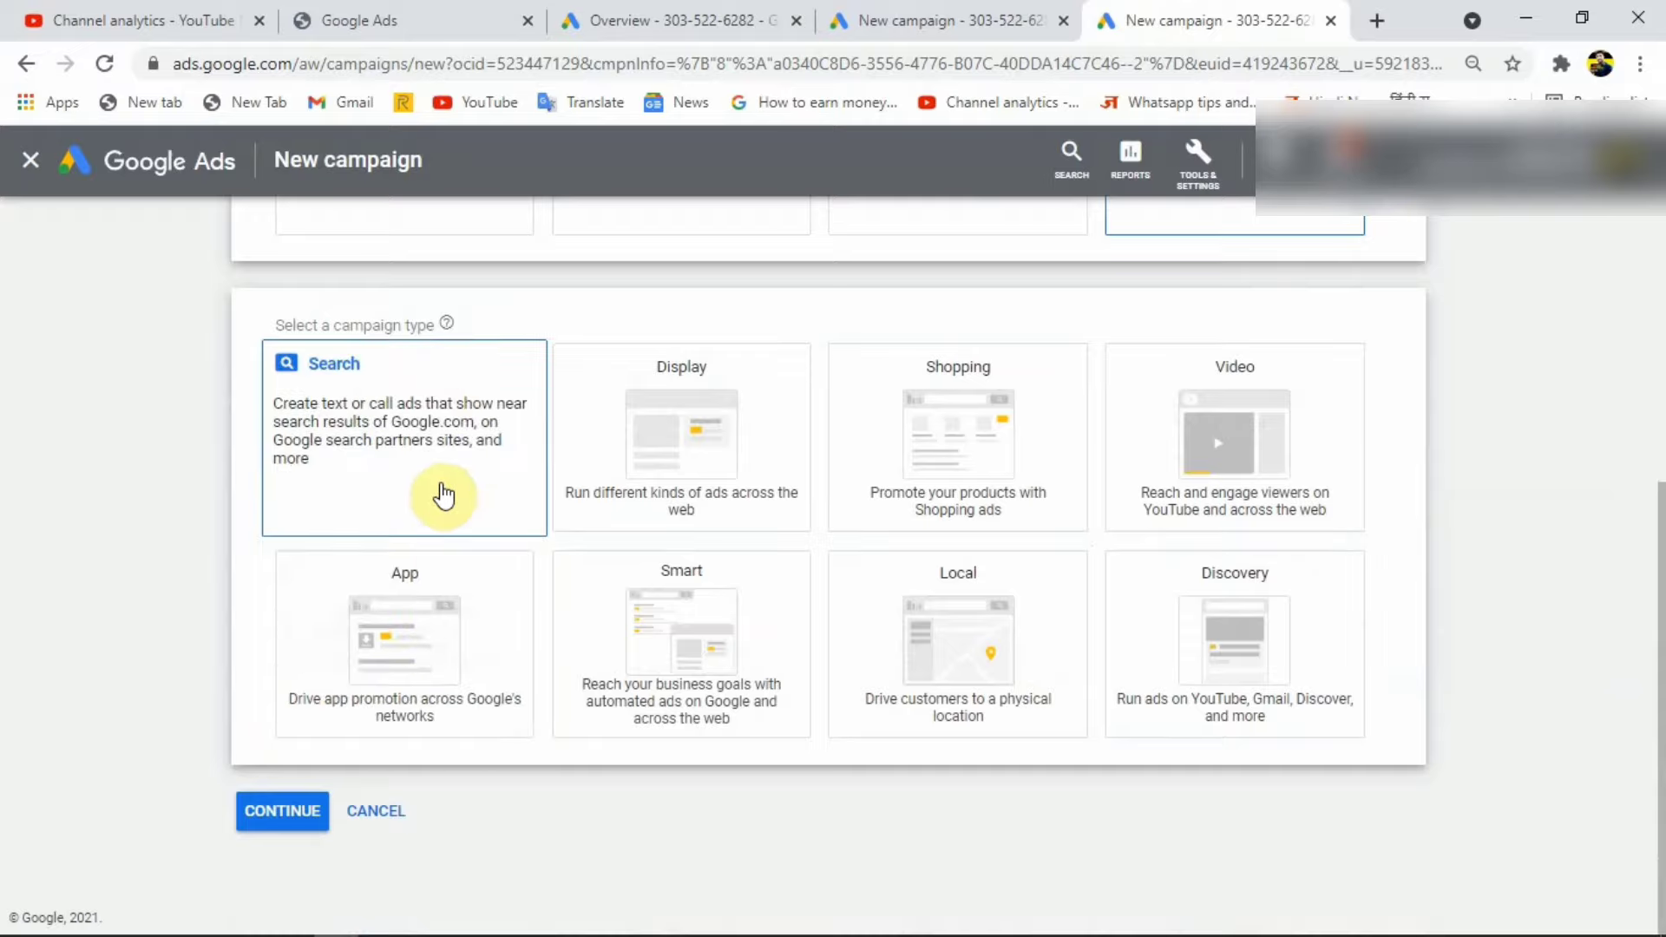
{"action": "left_click", "coordinate": [655, 478]}
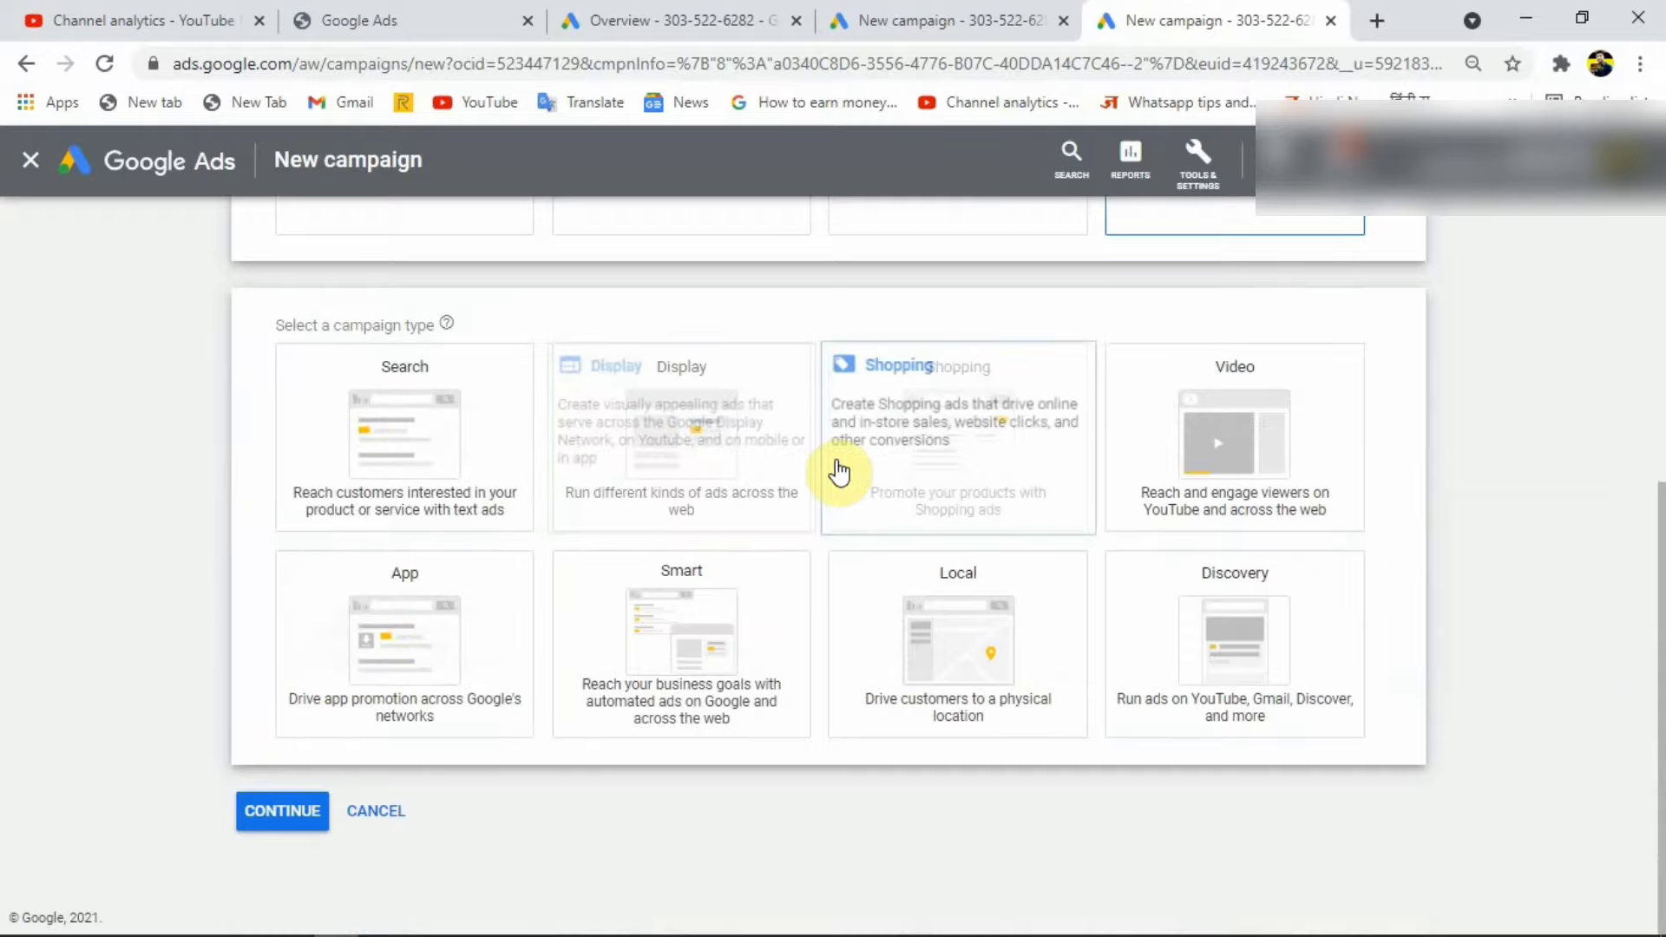
{"action": "left_click", "coordinate": [1243, 388]}
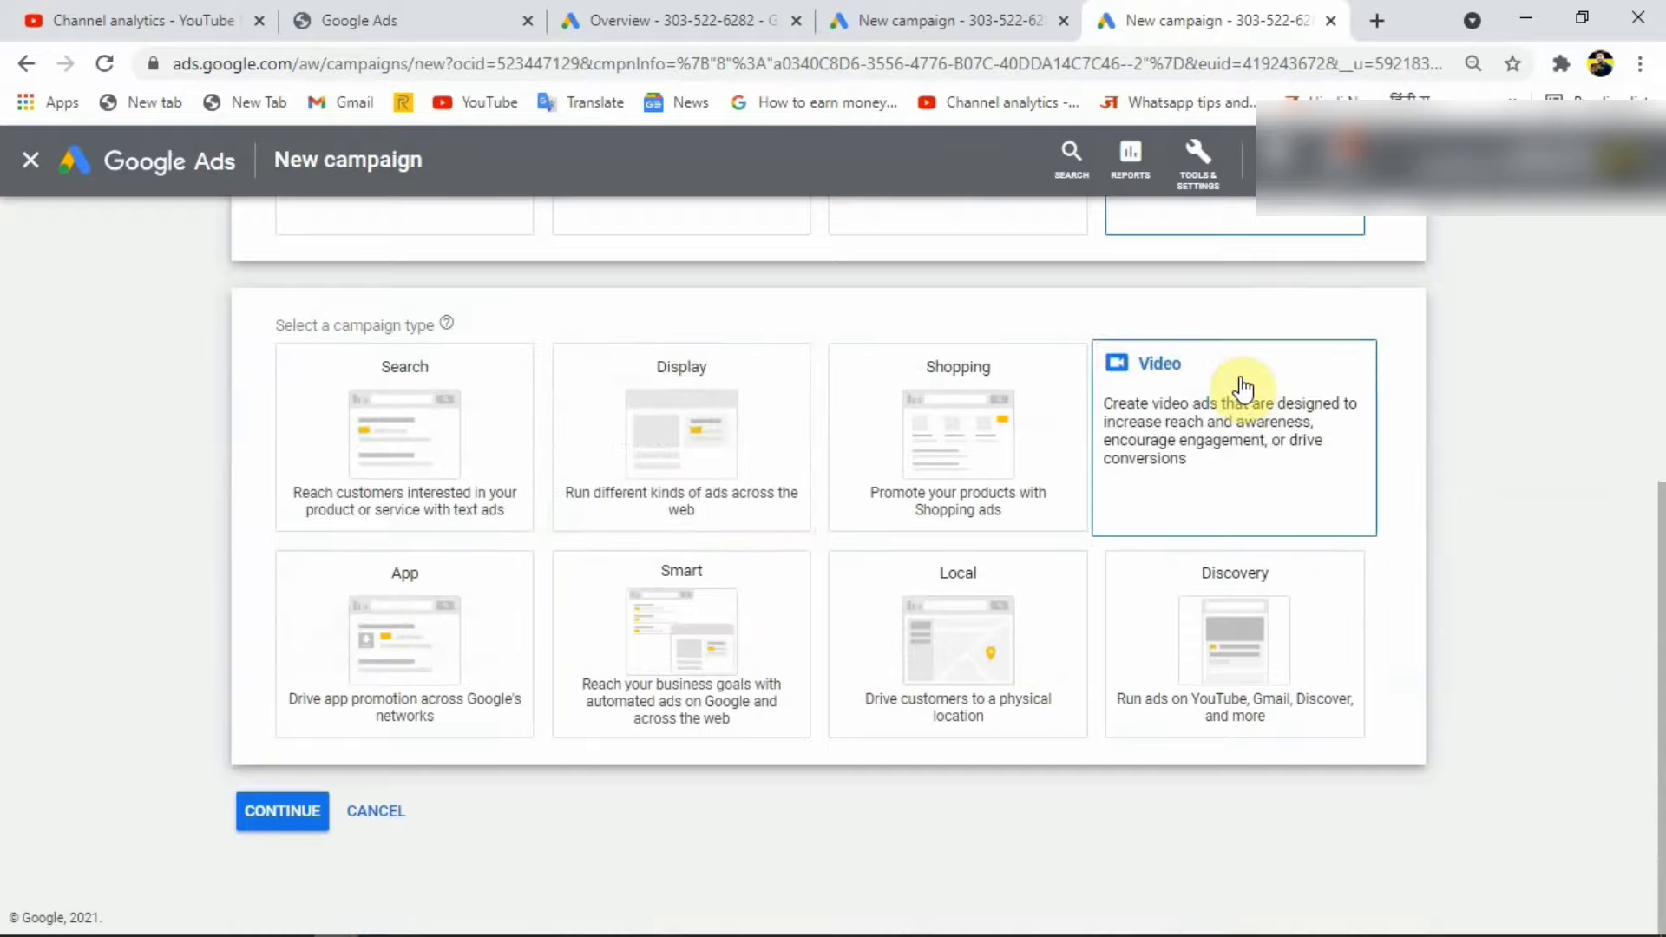
{"action": "scroll", "coordinate": [1242, 388], "scroll_direction": "up", "scroll_amount": 3}
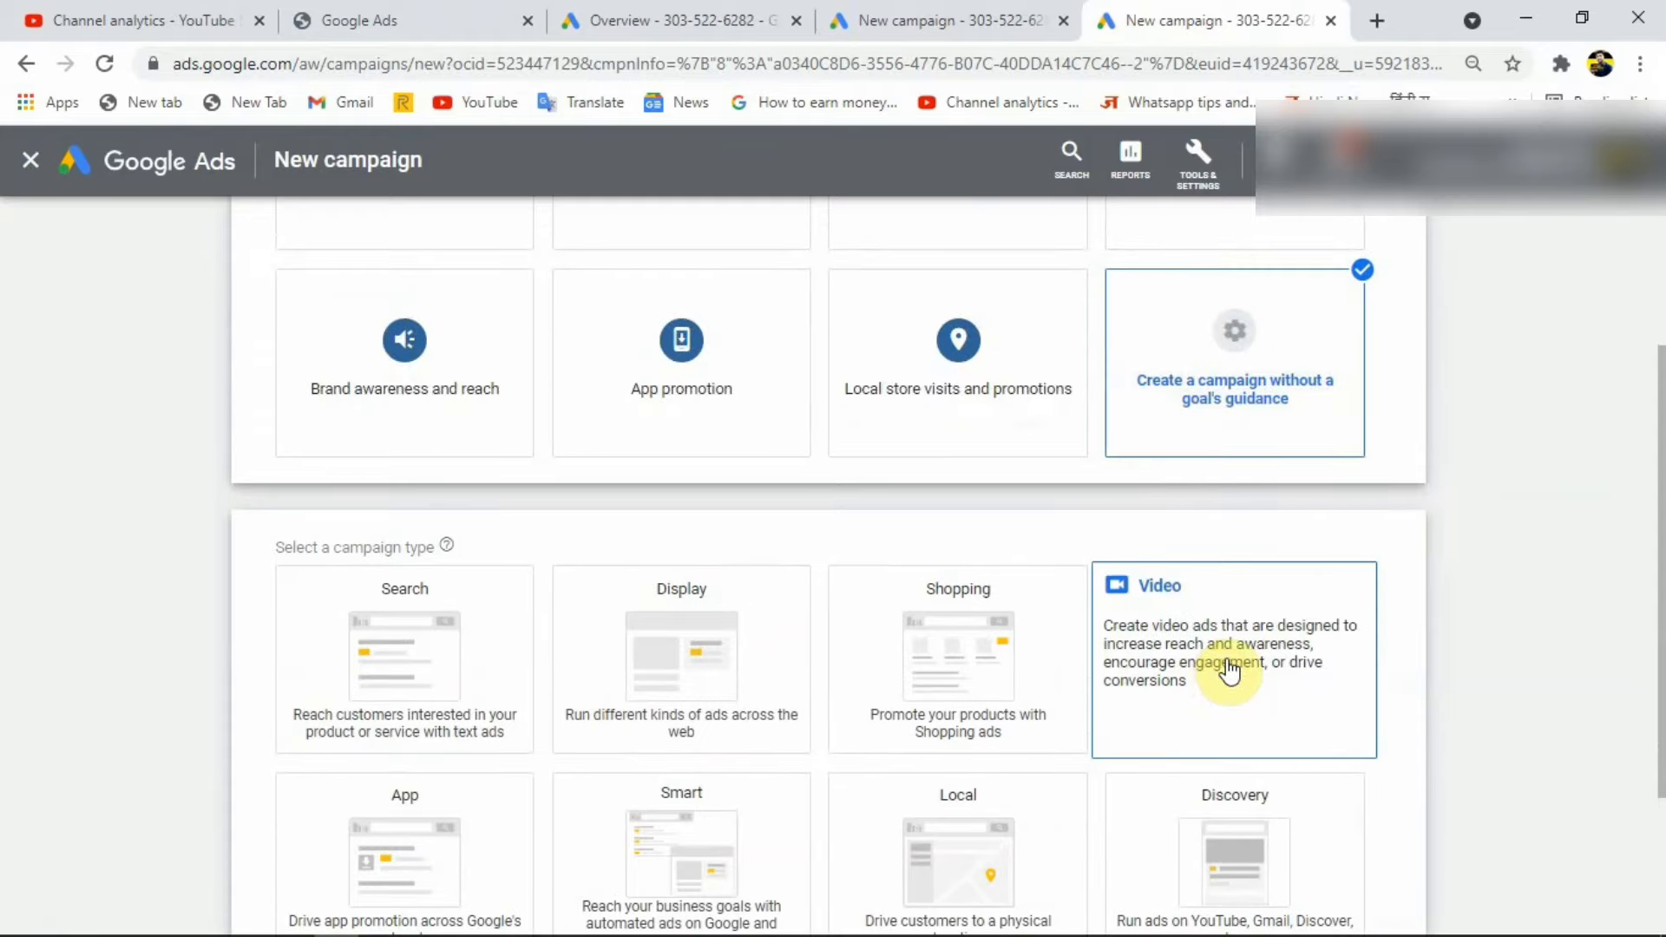
{"action": "left_click", "coordinate": [1228, 670]}
{"action": "scroll", "coordinate": [1147, 665], "scroll_direction": "down", "scroll_amount": 8}
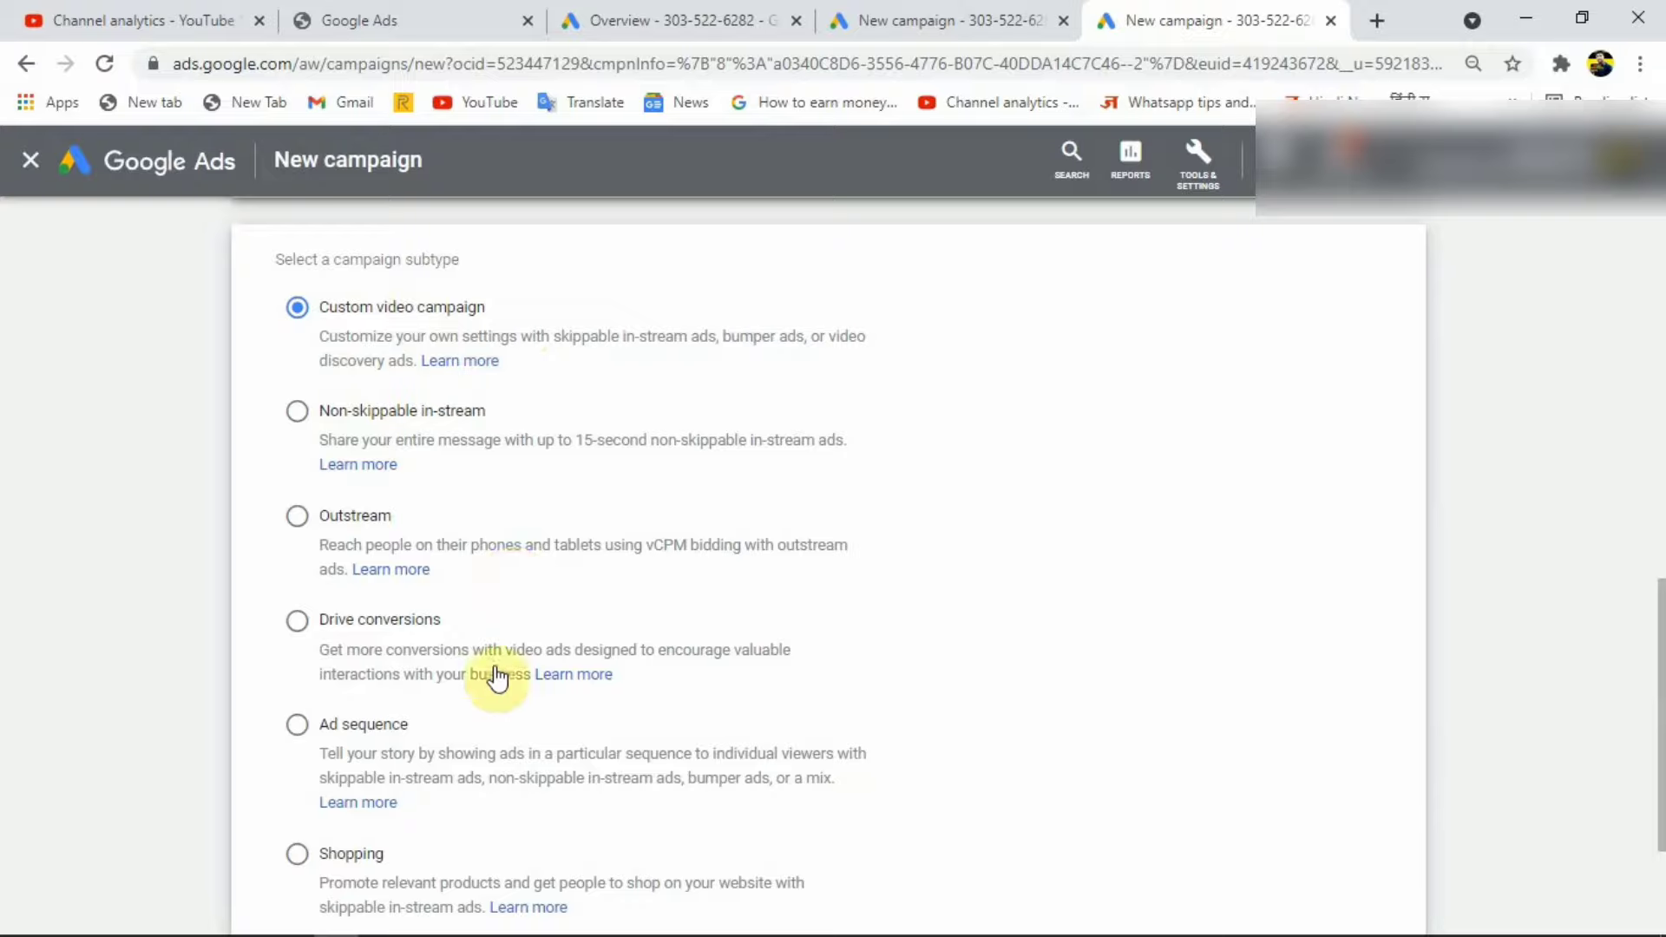
{"action": "scroll", "coordinate": [497, 678], "scroll_direction": "down", "scroll_amount": 3}
{"action": "left_click", "coordinate": [292, 808]}
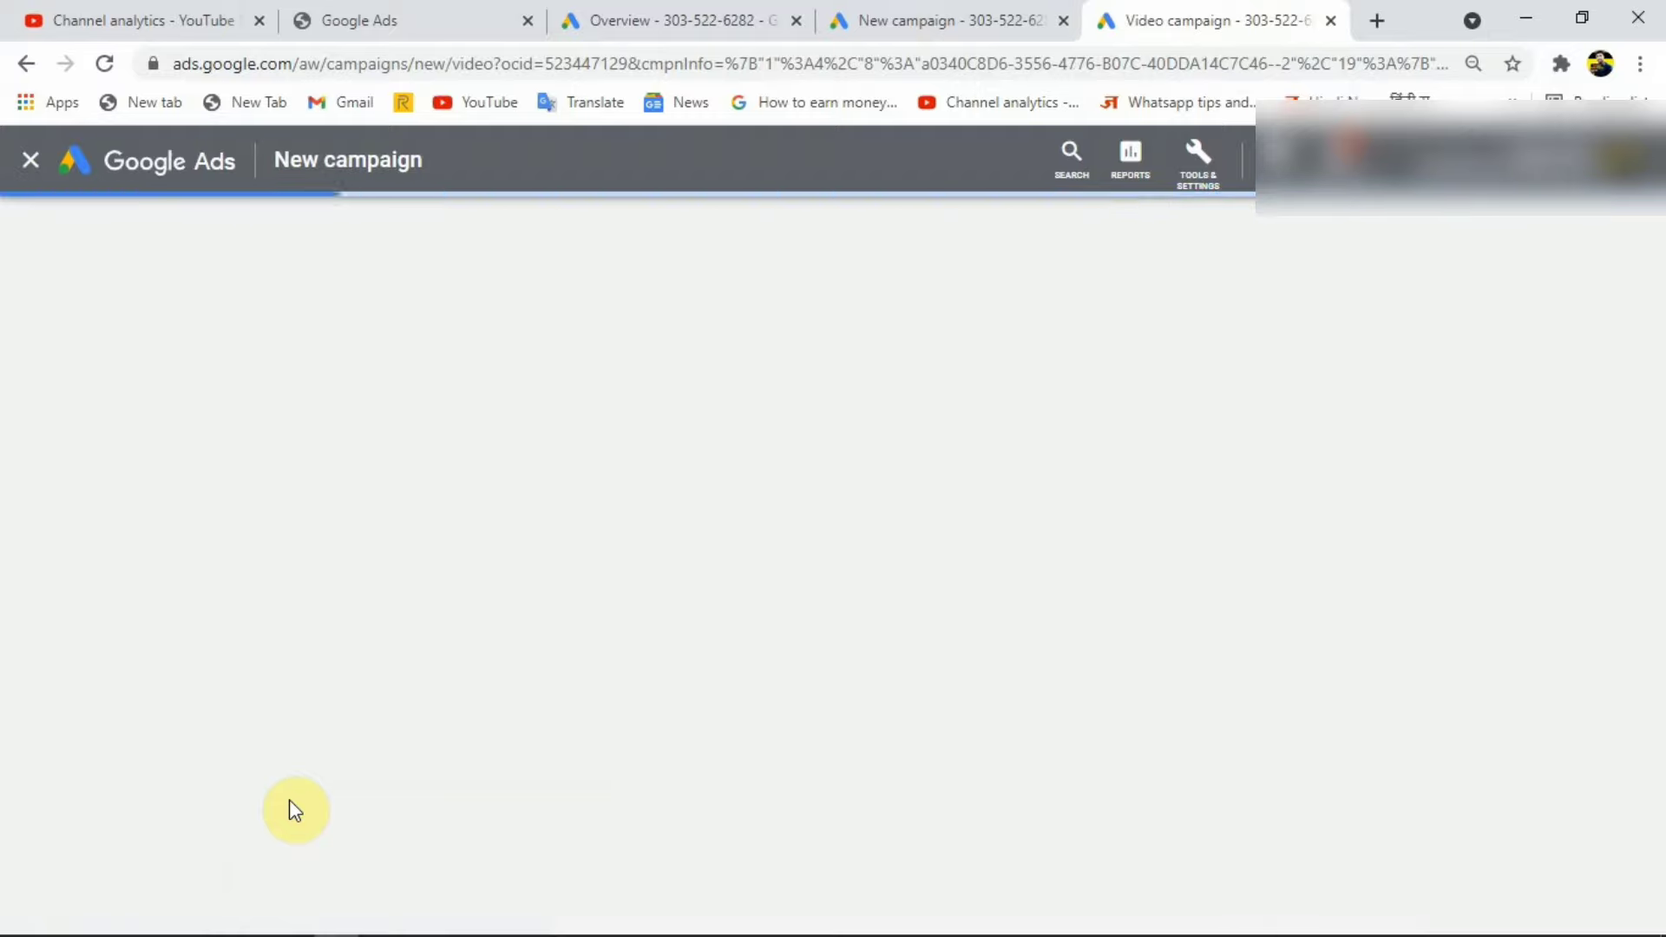
Step: Review the channel's audience geographies, age and gender in YouTube Studio, and look through the video campaign settings in Google Ads
{"action": "left_click", "coordinate": [69, 16]}
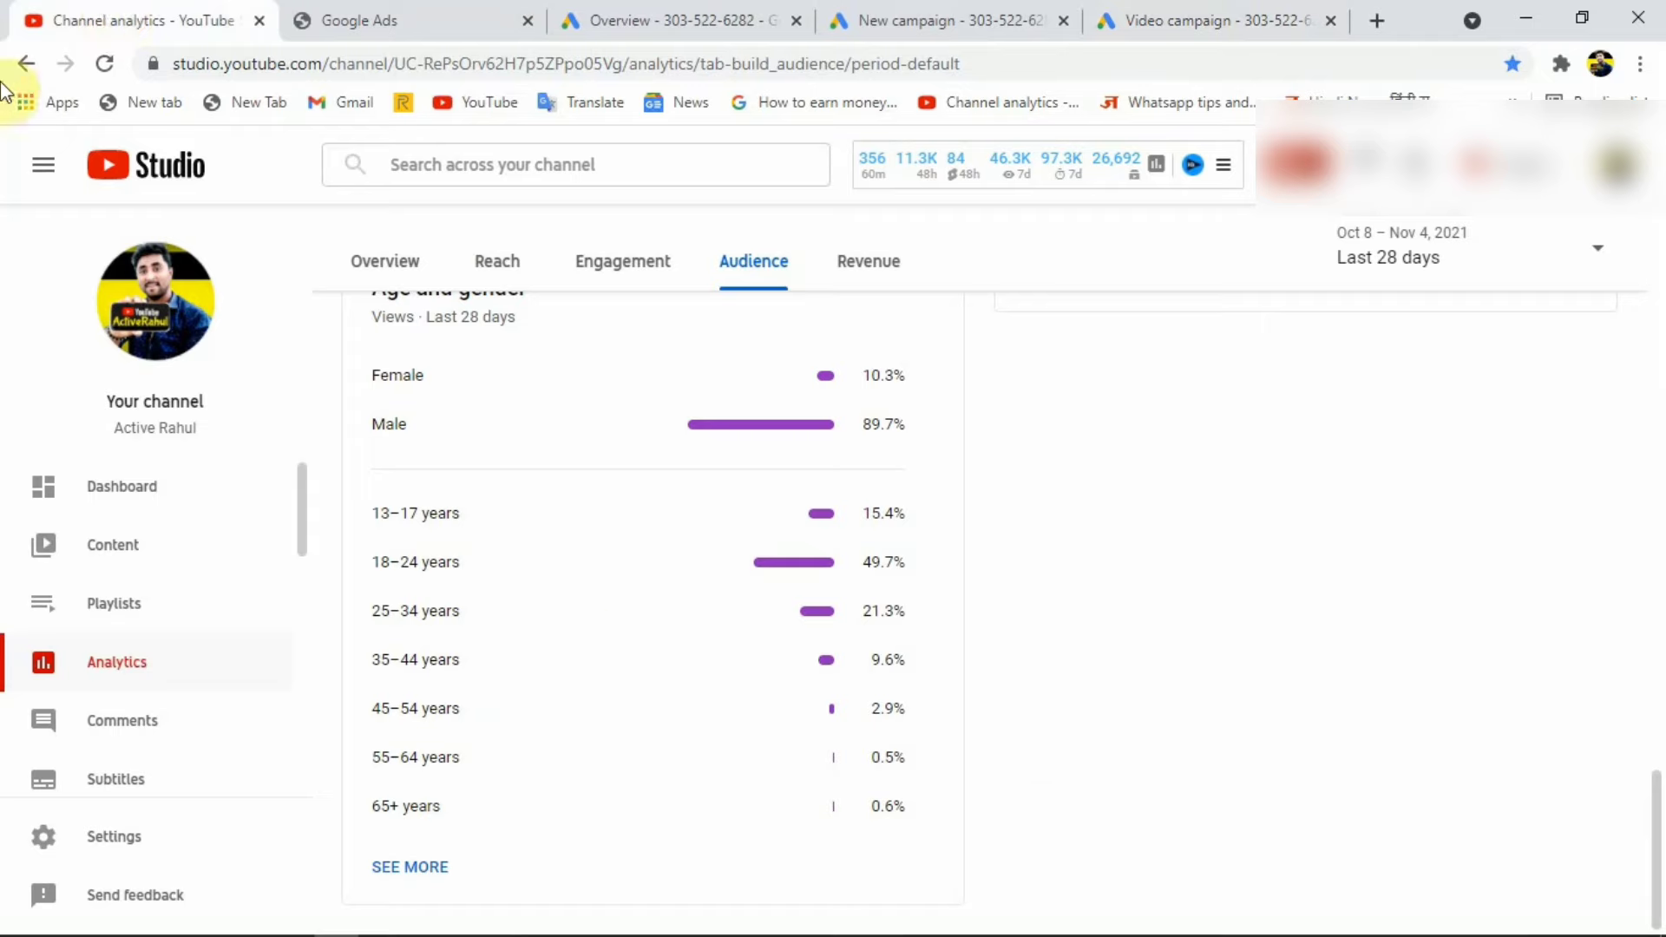
{"action": "scroll", "coordinate": [596, 588], "scroll_direction": "down", "scroll_amount": 8}
{"action": "scroll", "coordinate": [27, 685], "scroll_direction": "up", "scroll_amount": 2}
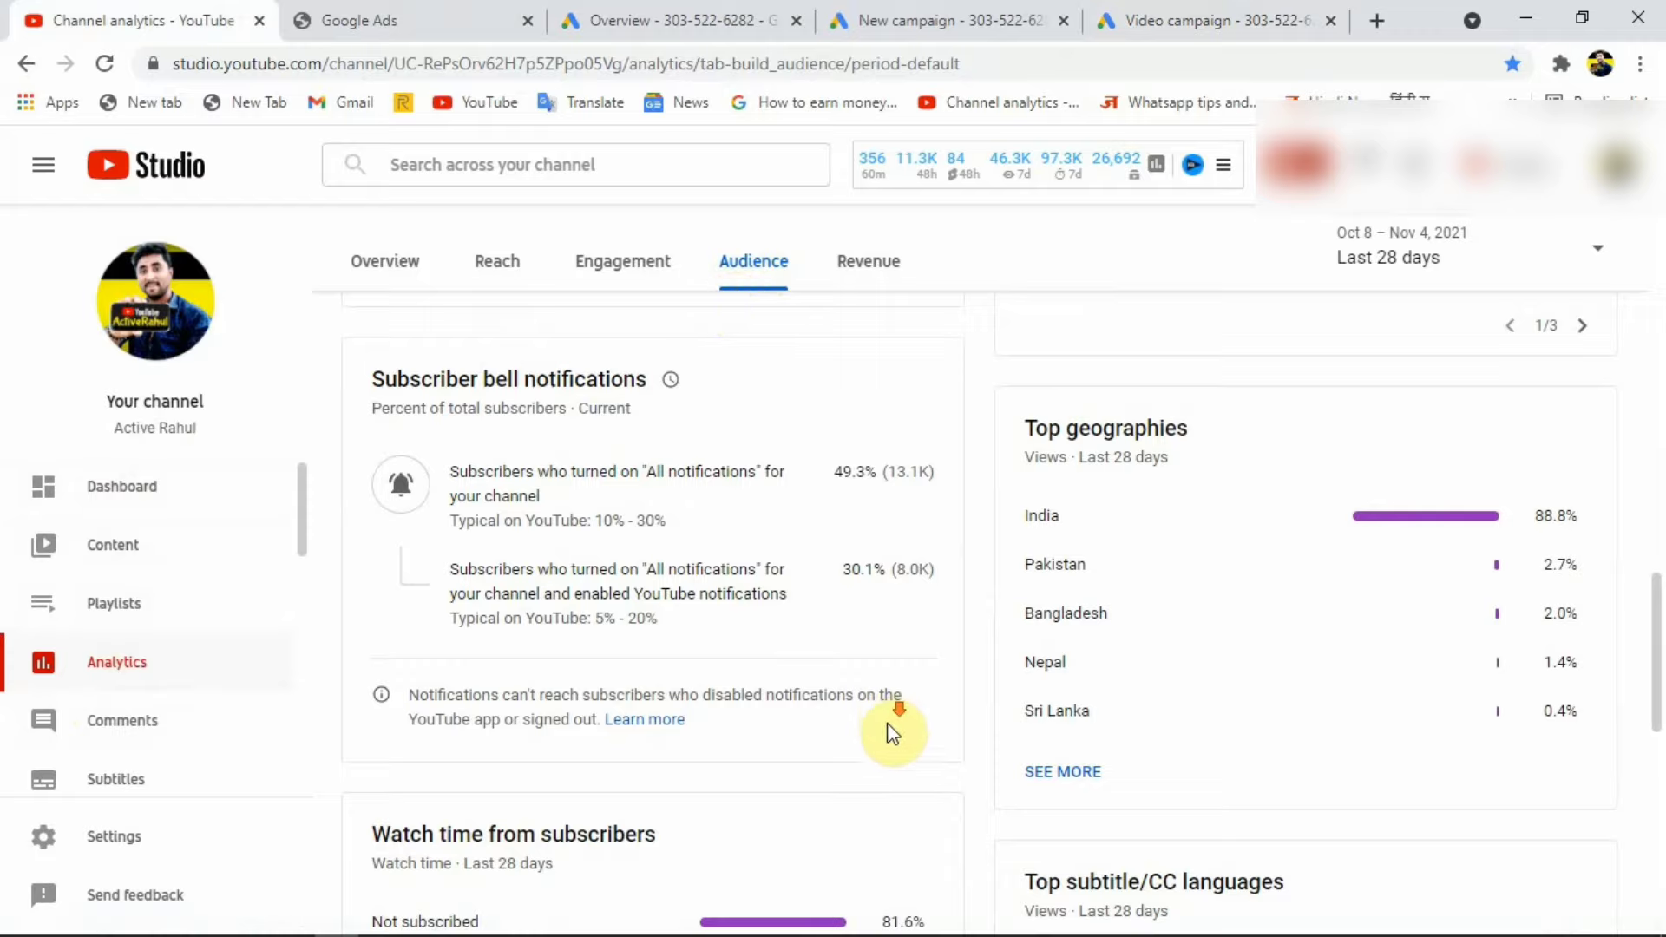
{"action": "scroll", "coordinate": [893, 740], "scroll_direction": "down", "scroll_amount": 9}
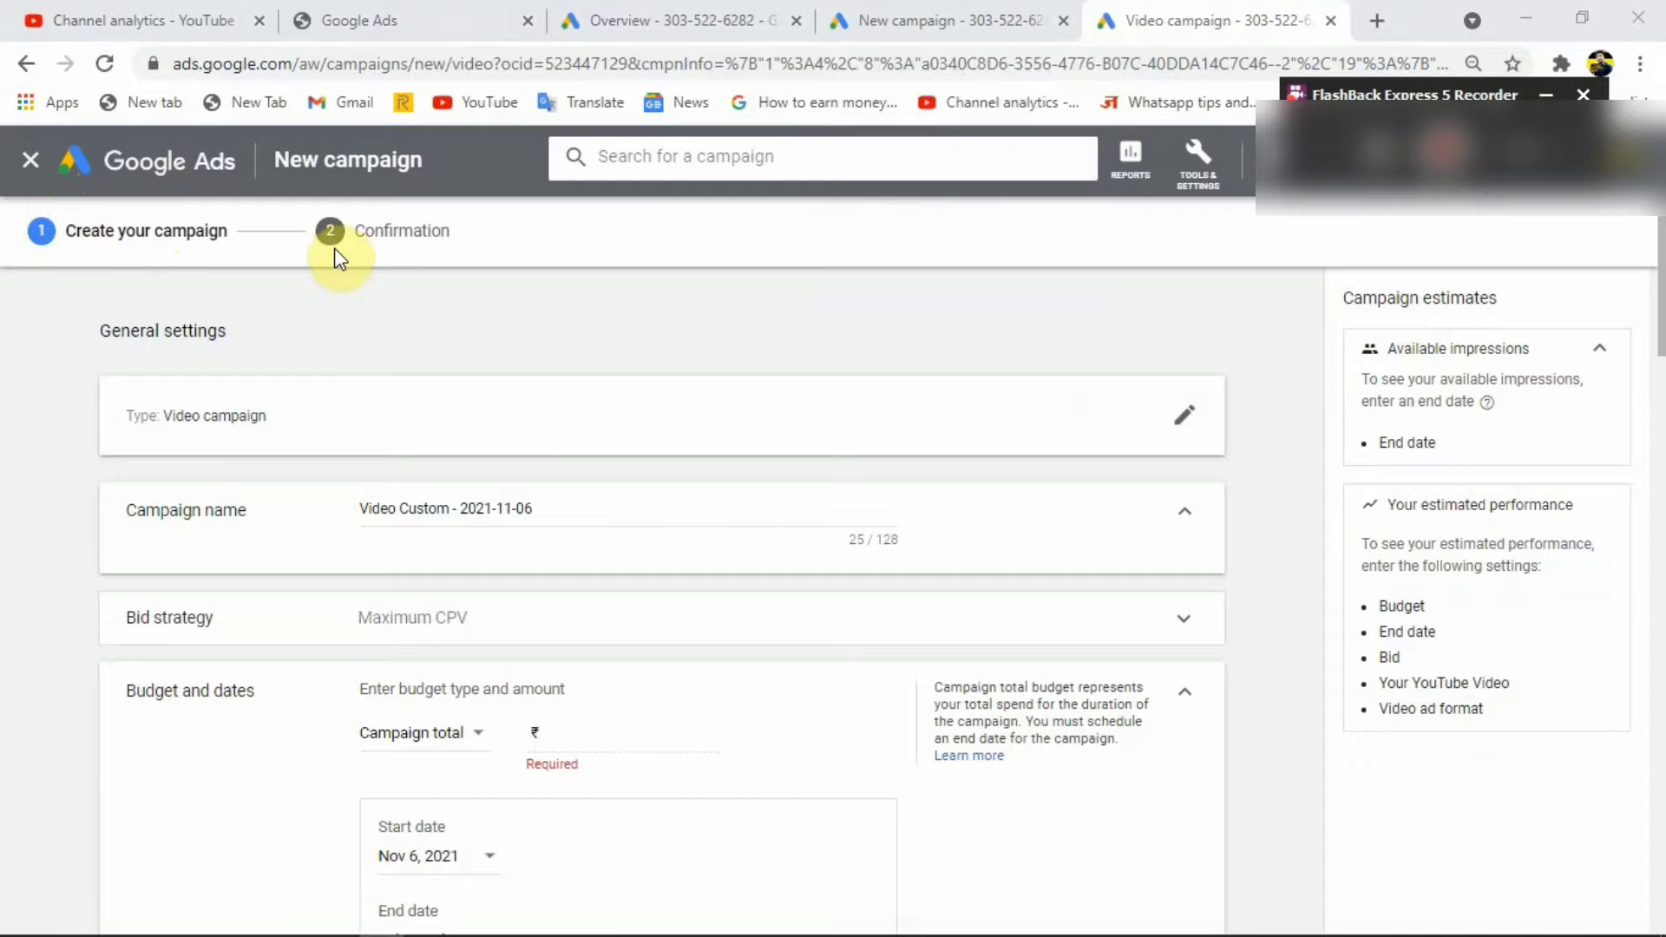
{"action": "scroll", "coordinate": [304, 472], "scroll_direction": "down", "scroll_amount": 6}
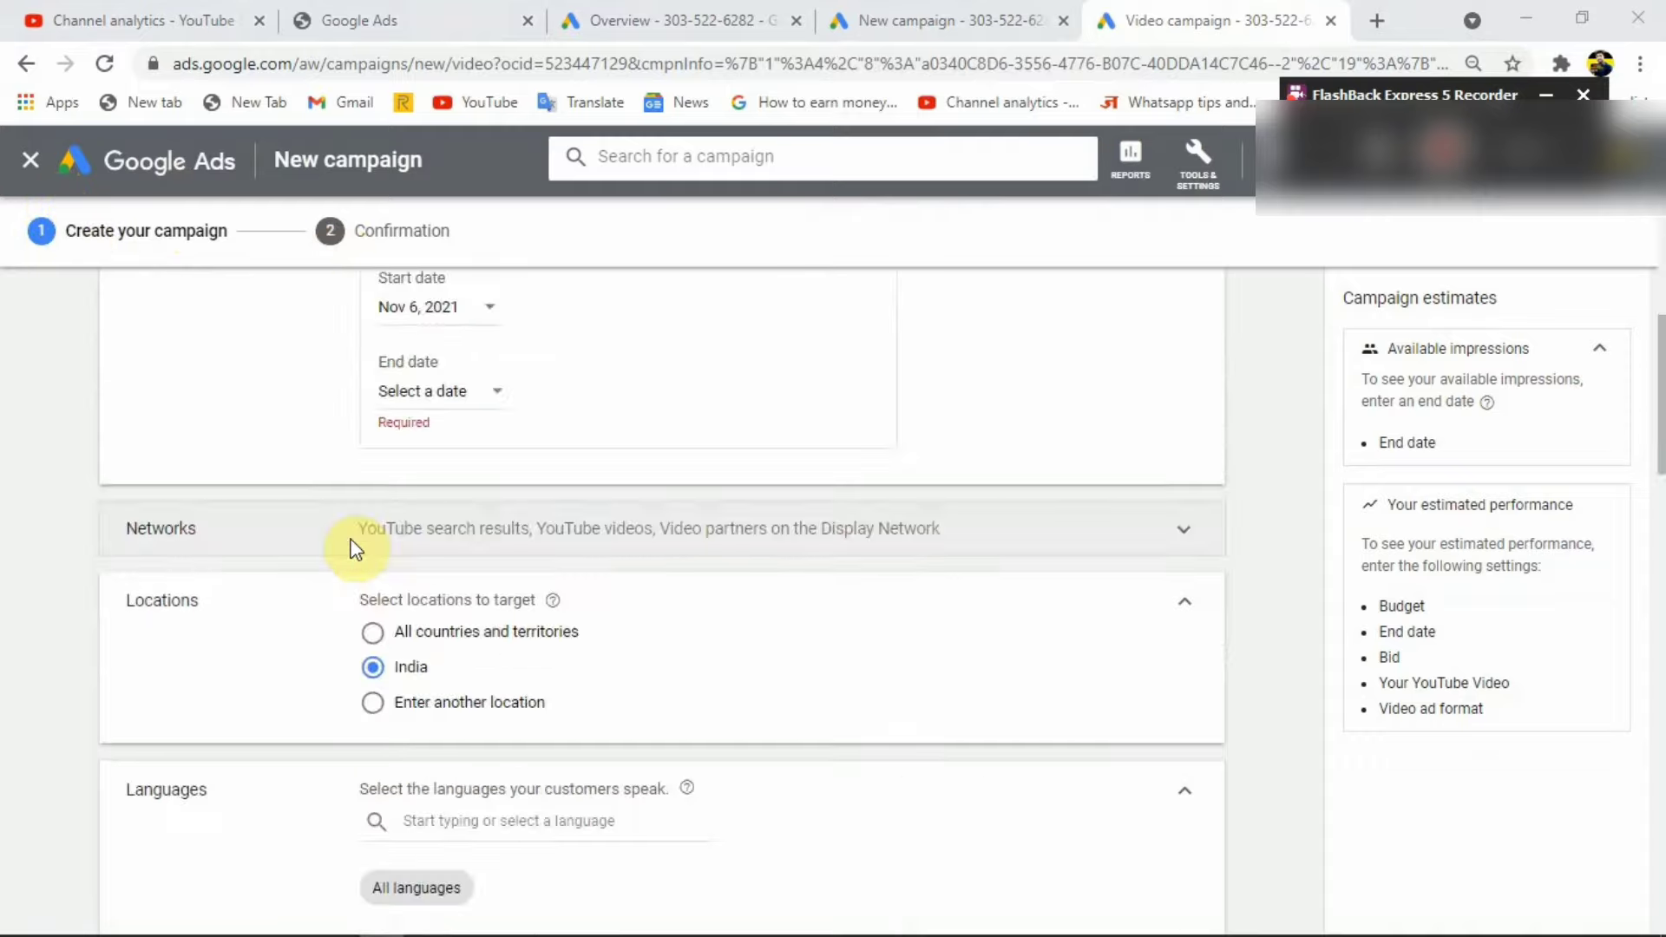
{"action": "scroll", "coordinate": [354, 548], "scroll_direction": "down", "scroll_amount": 10}
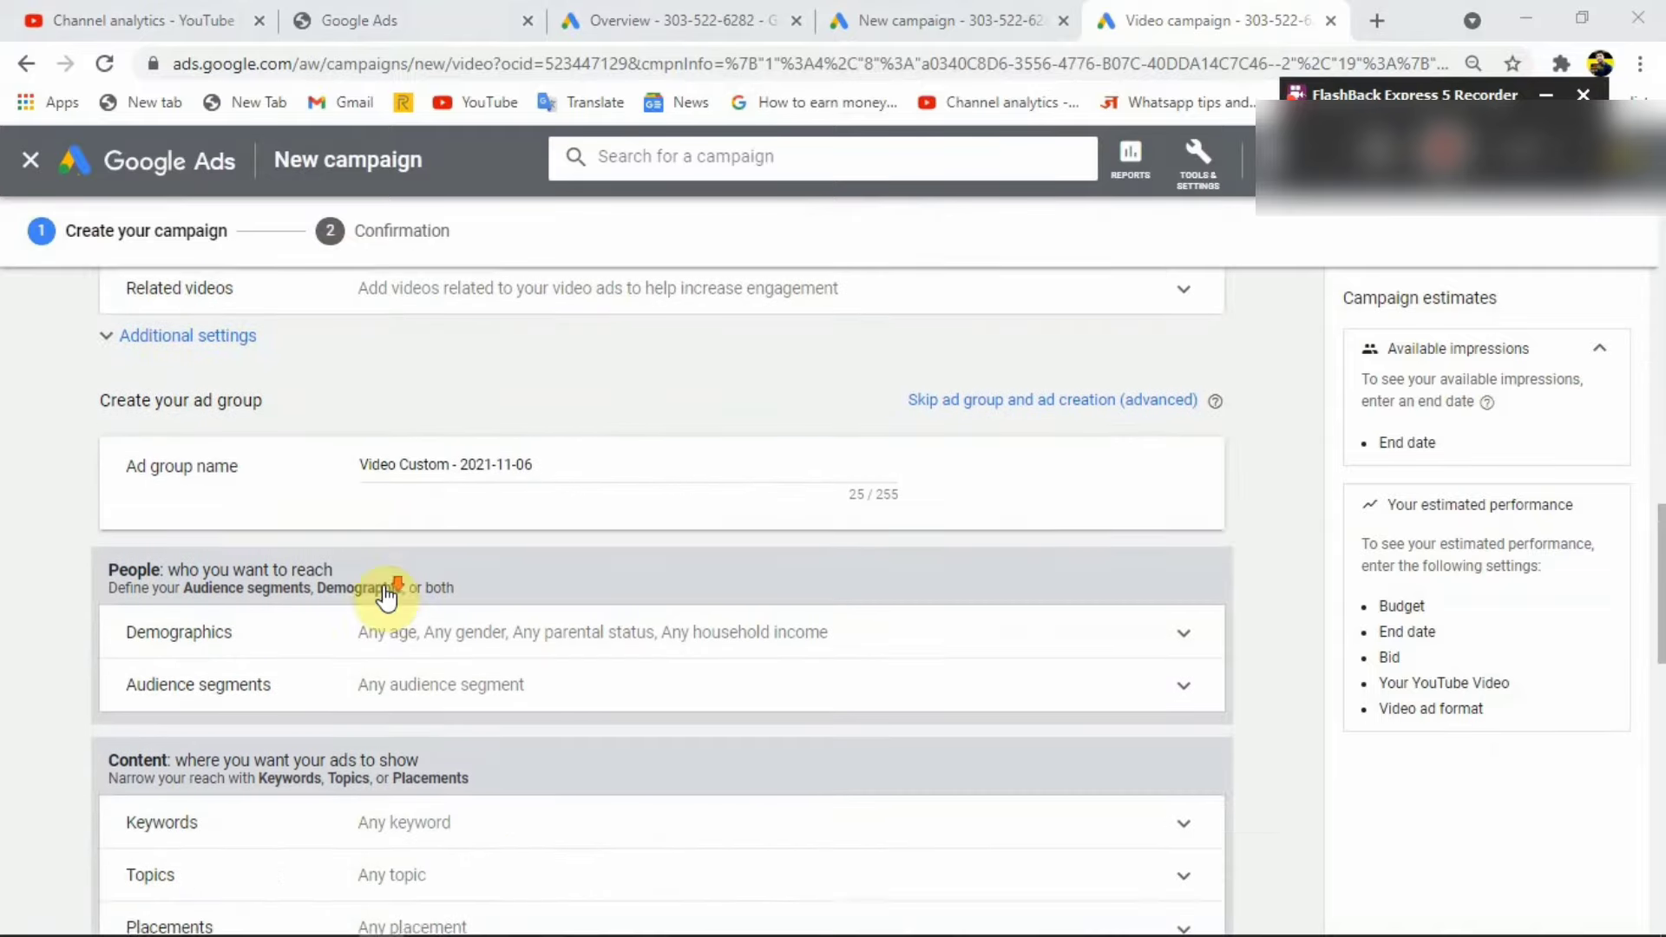
{"action": "scroll", "coordinate": [387, 597], "scroll_direction": "down", "scroll_amount": 1}
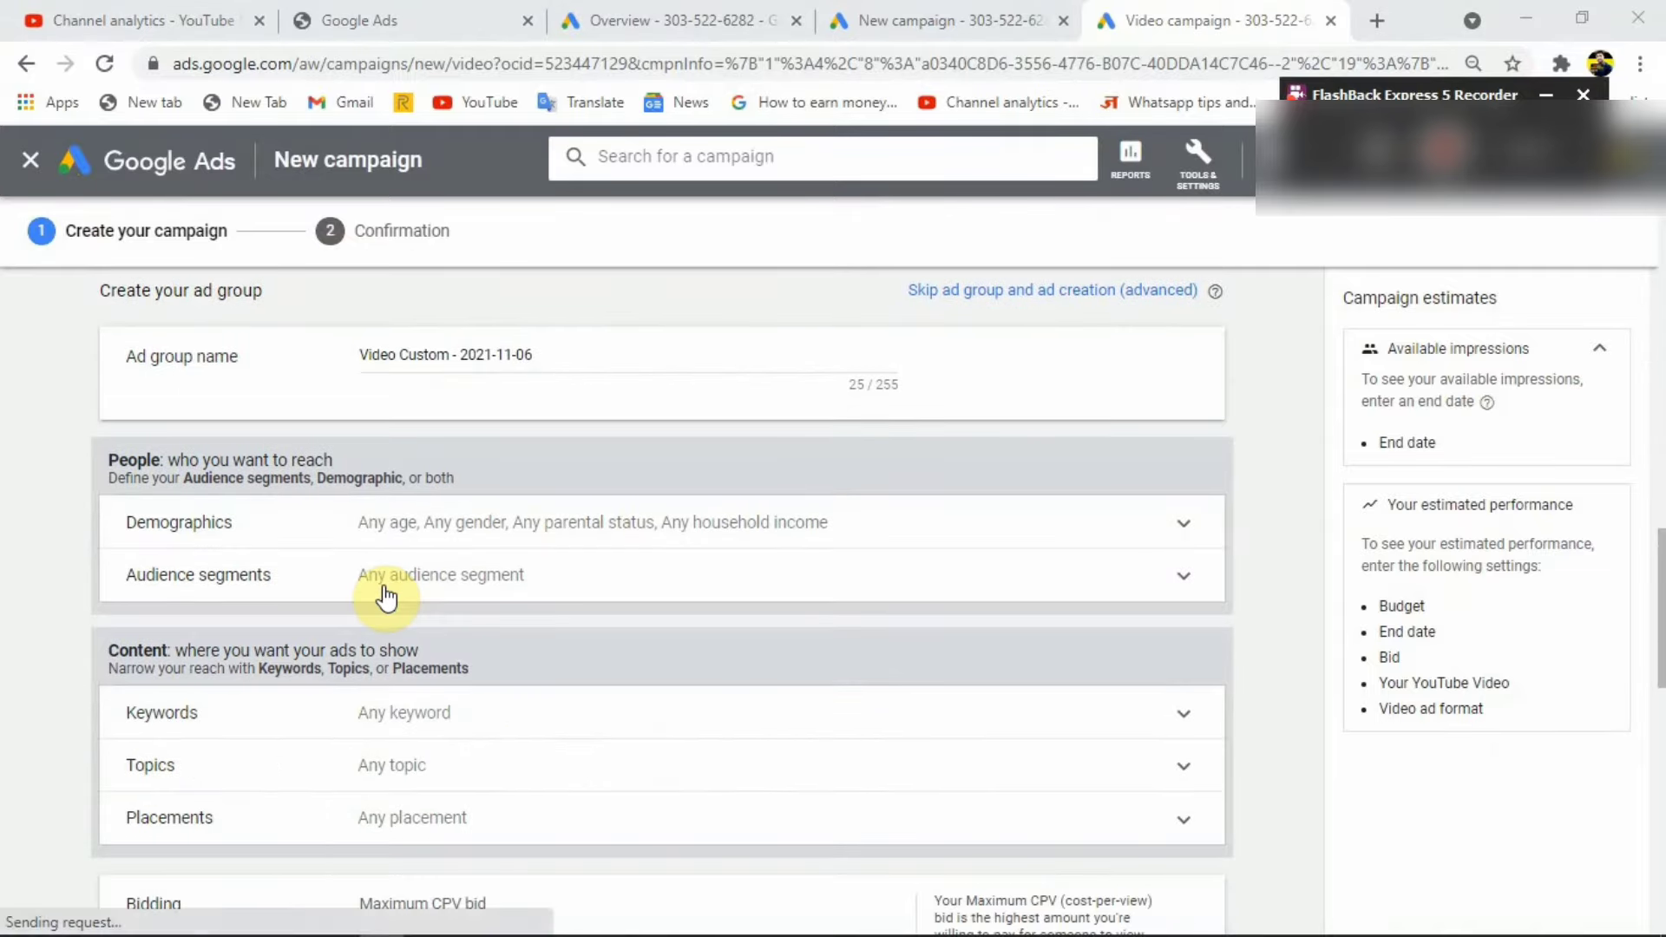
{"action": "scroll", "coordinate": [387, 597], "scroll_direction": "down", "scroll_amount": 2}
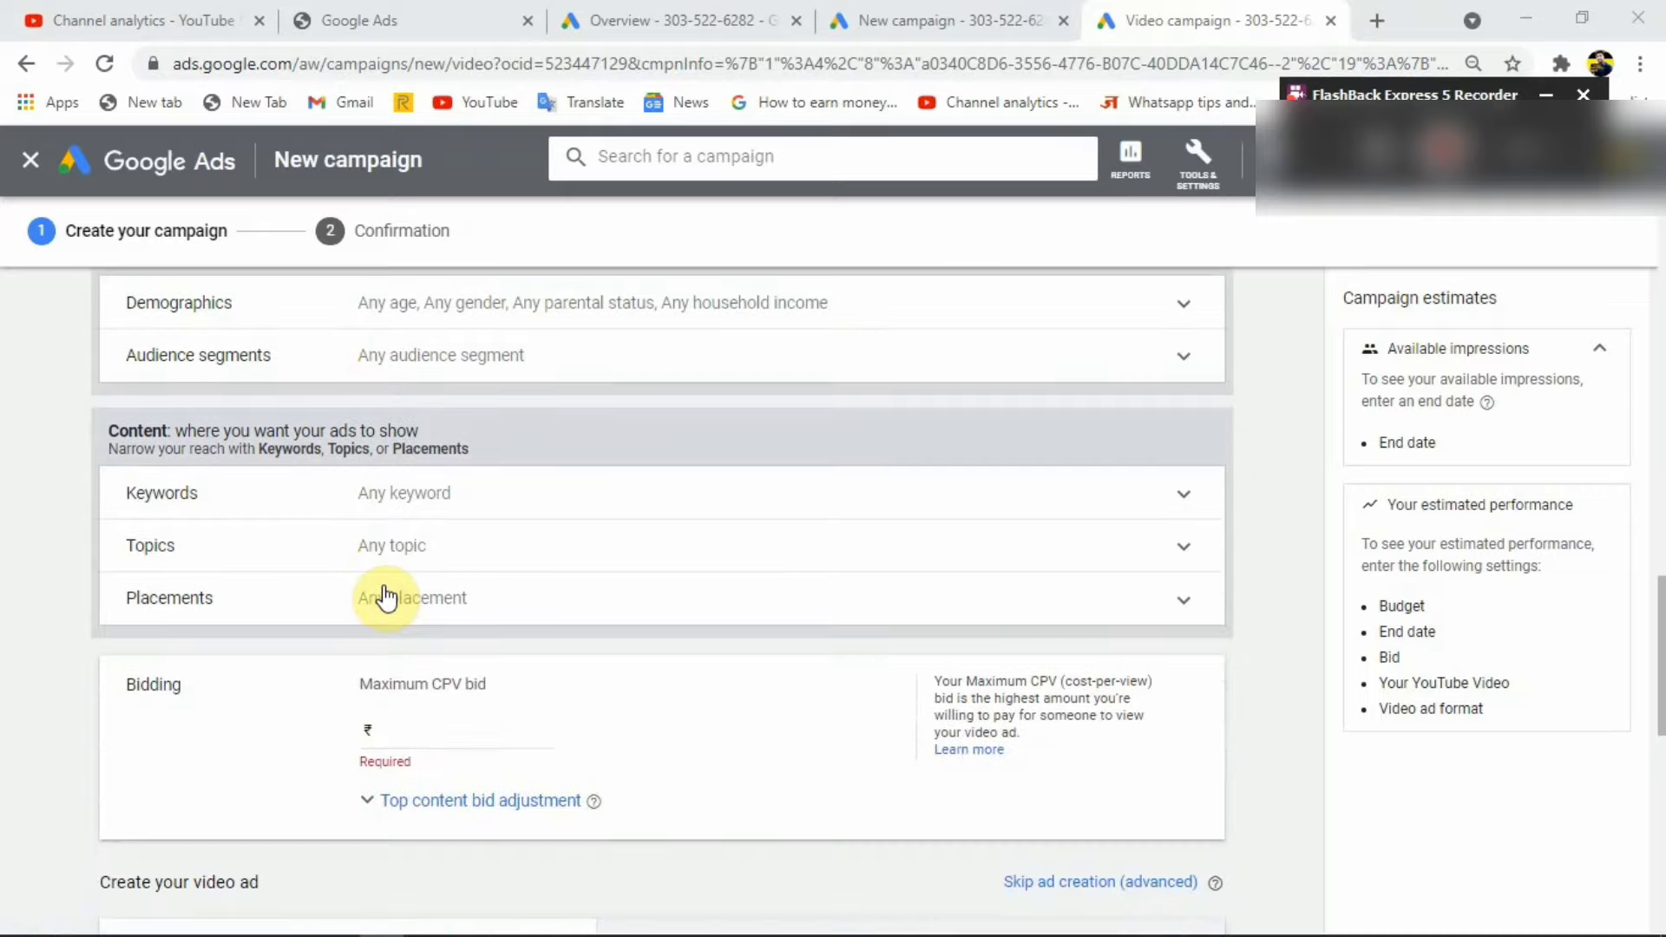
{"action": "scroll", "coordinate": [399, 572], "scroll_direction": "up", "scroll_amount": 15}
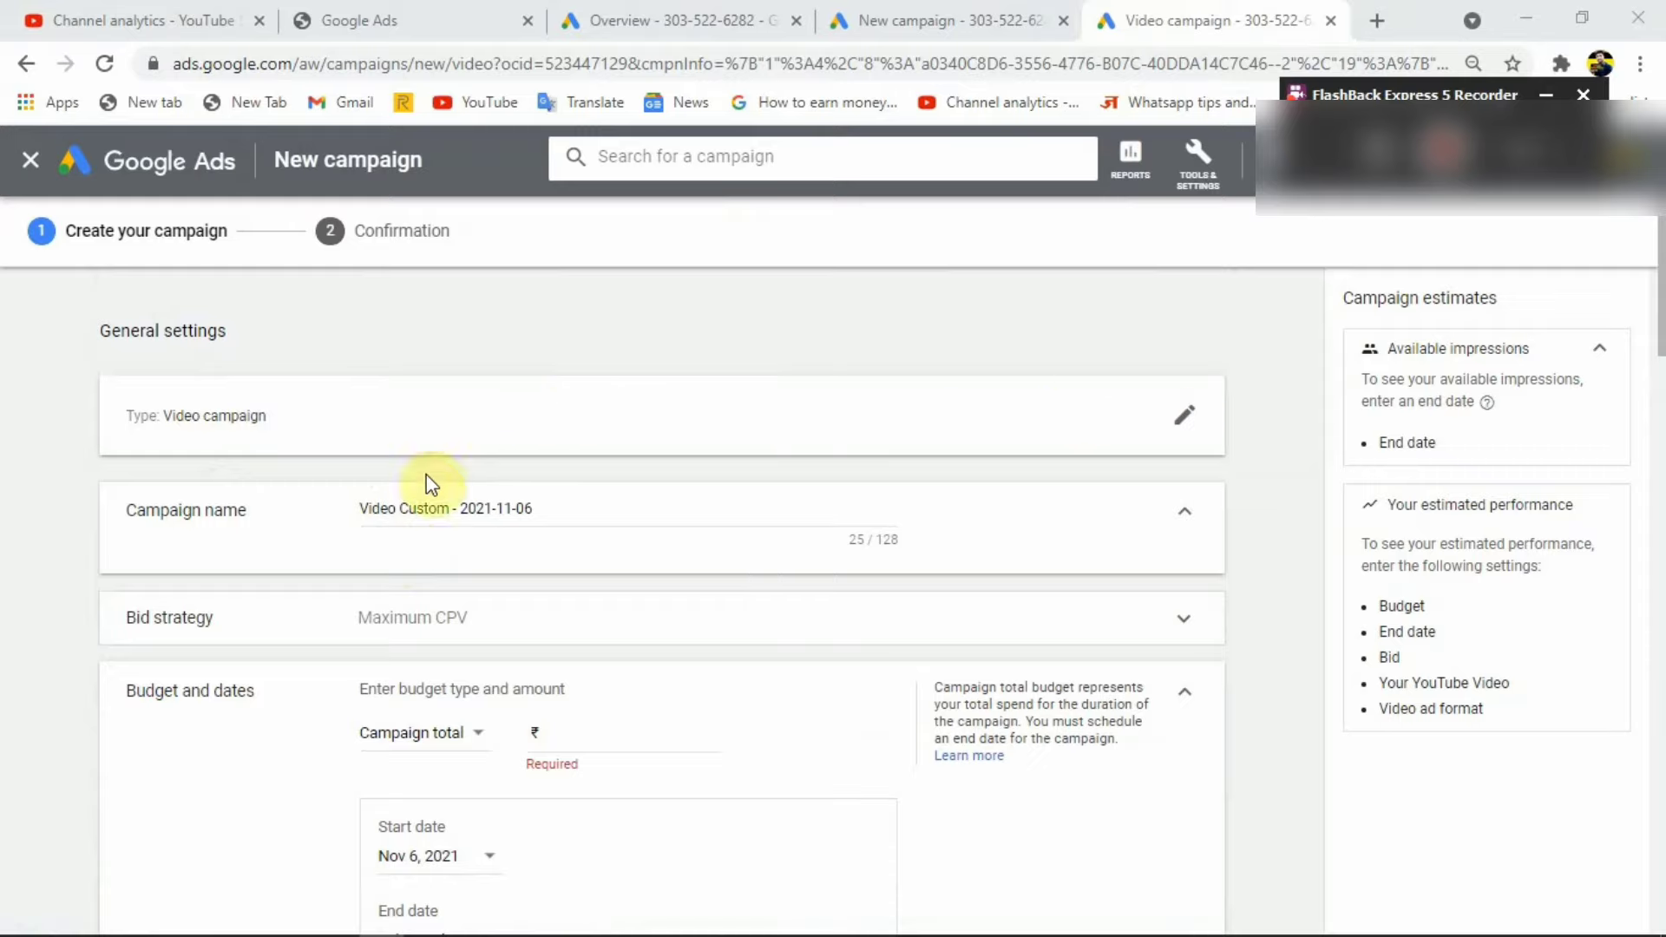
Step: Clear the default campaign name of the new video campaign
{"action": "left_click", "coordinate": [559, 506]}
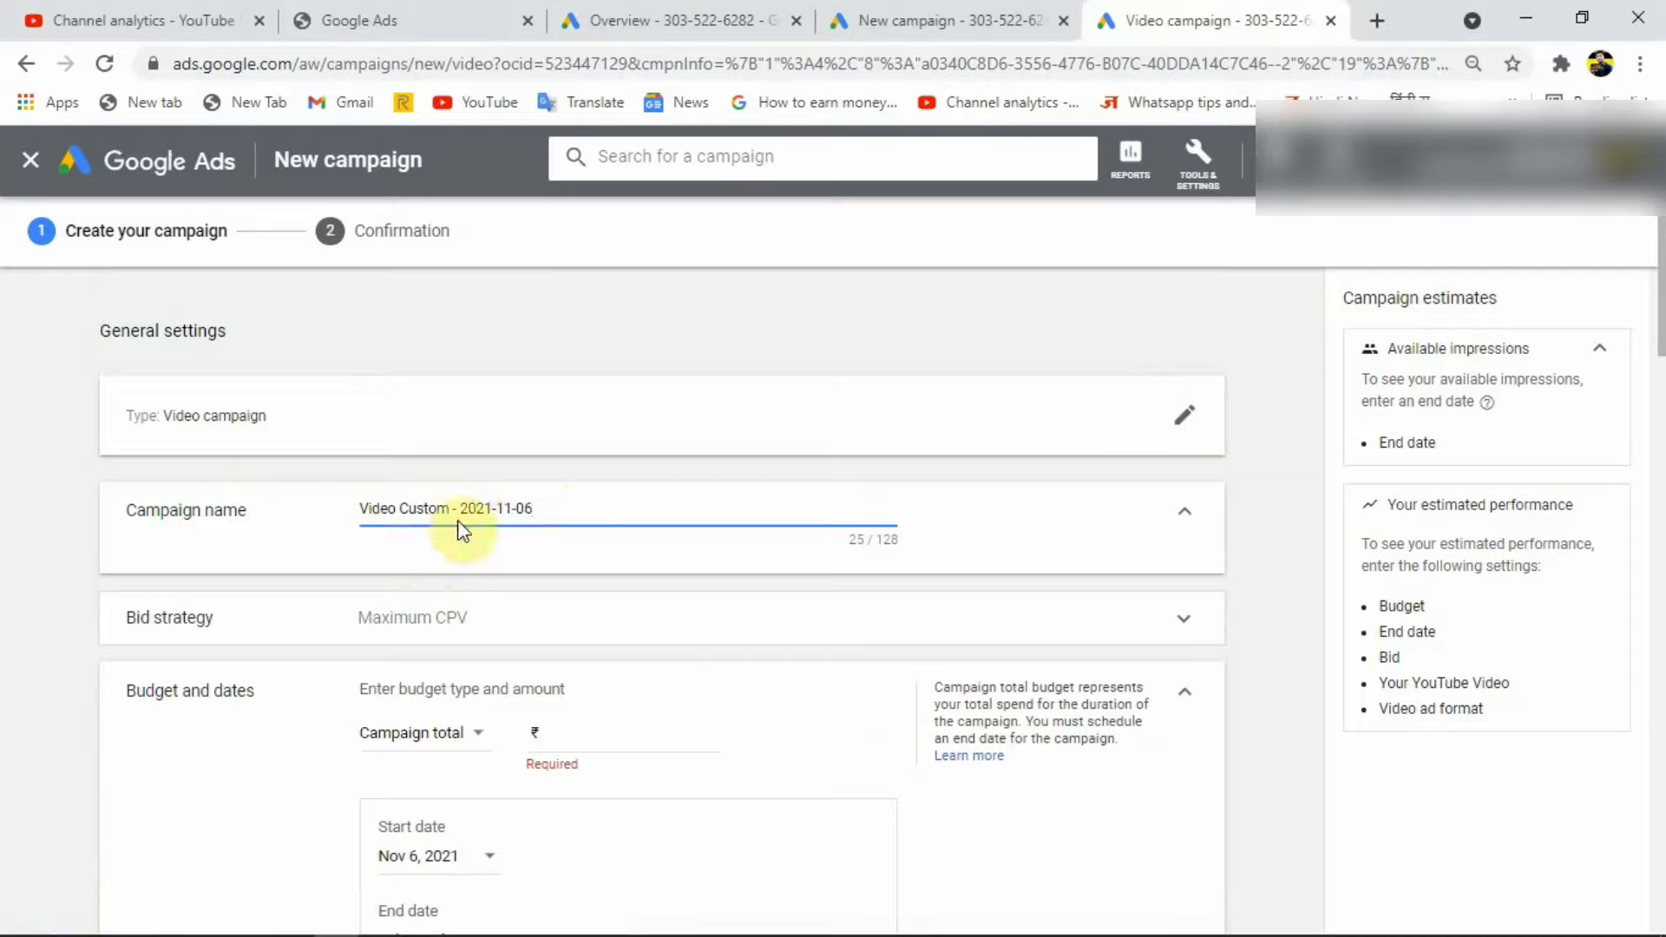
{"action": "key", "text": "BackSpace"}
{"action": "key", "text": "BackSpace"}
{"action": "key", "text": "BackSpace"}
{"action": "key", "text": "BackSpace"}
{"action": "key", "text": "BackSpace"}
{"action": "key", "text": "BackSpace"}
{"action": "key", "text": "BackSpace"}
{"action": "key", "text": "BackSpace"}
{"action": "key", "text": "BackSpace"}
{"action": "key", "text": "BackSpace"}
{"action": "key", "text": "BackSpace"}
{"action": "key", "text": "BackSpace"}
{"action": "key", "text": "BackSpace"}
{"action": "key", "text": "BackSpace"}
{"action": "key", "text": "BackSpace"}
{"action": "key", "text": "BackSpace"}
{"action": "key", "text": "BackSpace"}
{"action": "key", "text": "BackSpace"}
{"action": "key", "text": "BackSpace"}
{"action": "key", "text": "BackSpace"}
Step: Switch to YouTube Studio and copy the shareable link of the 4:18 "Mera YouTube Payment nahi aaya" video from the channel content
{"action": "left_click", "coordinate": [177, 14]}
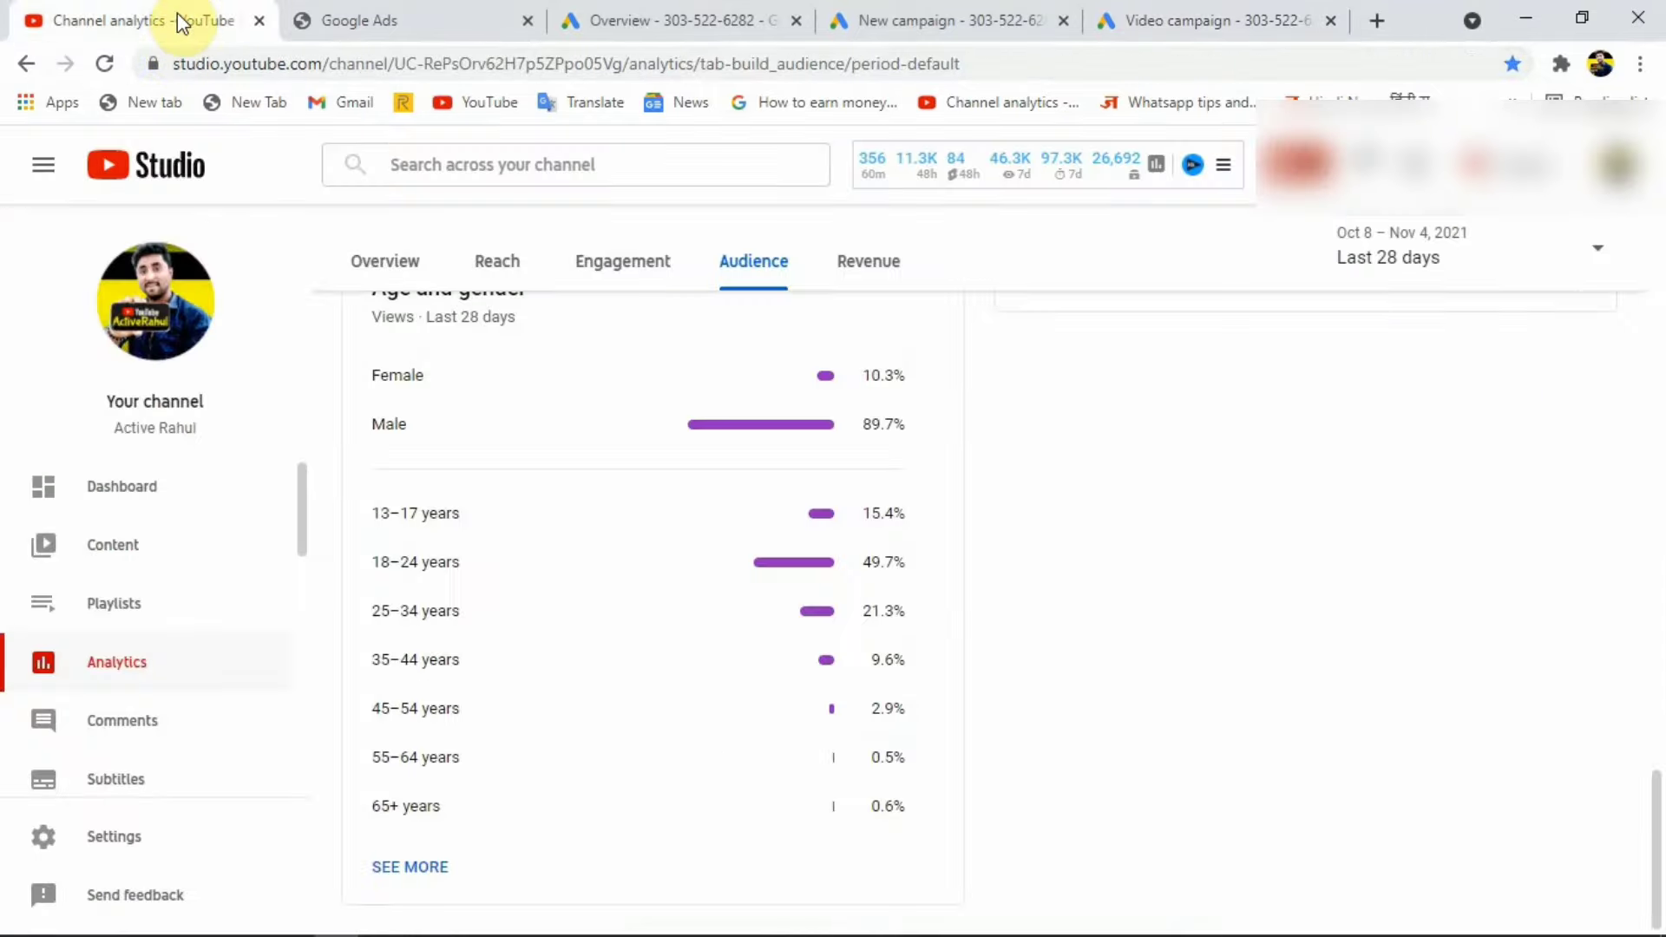
{"action": "left_click", "coordinate": [94, 566]}
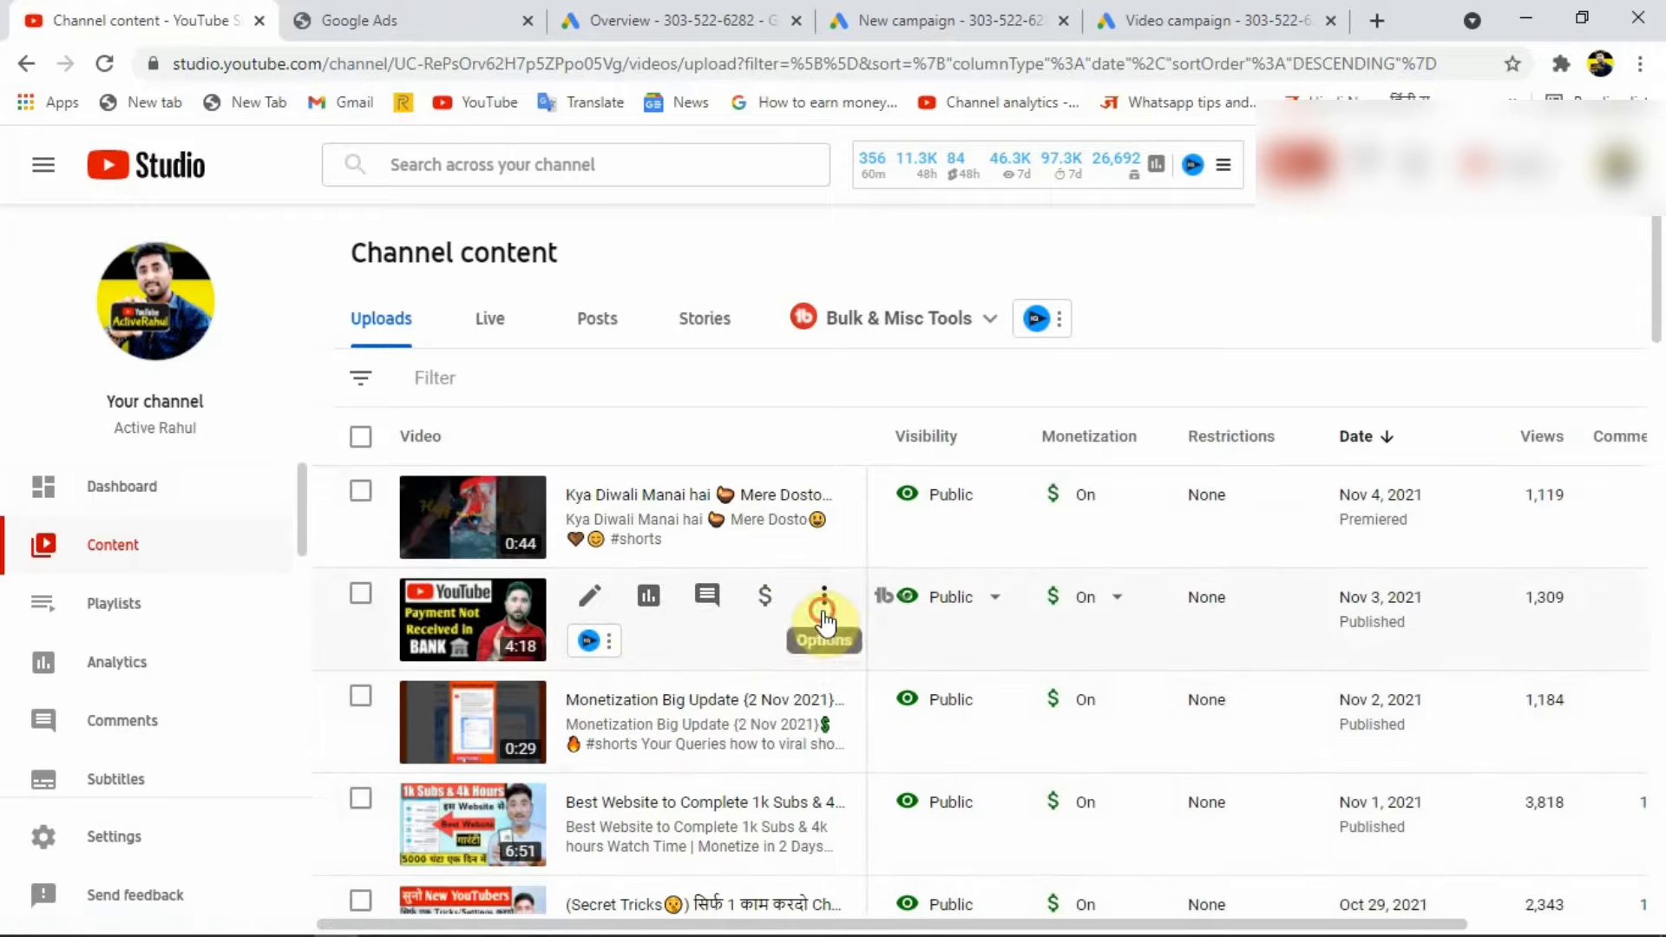
{"action": "left_click", "coordinate": [822, 610]}
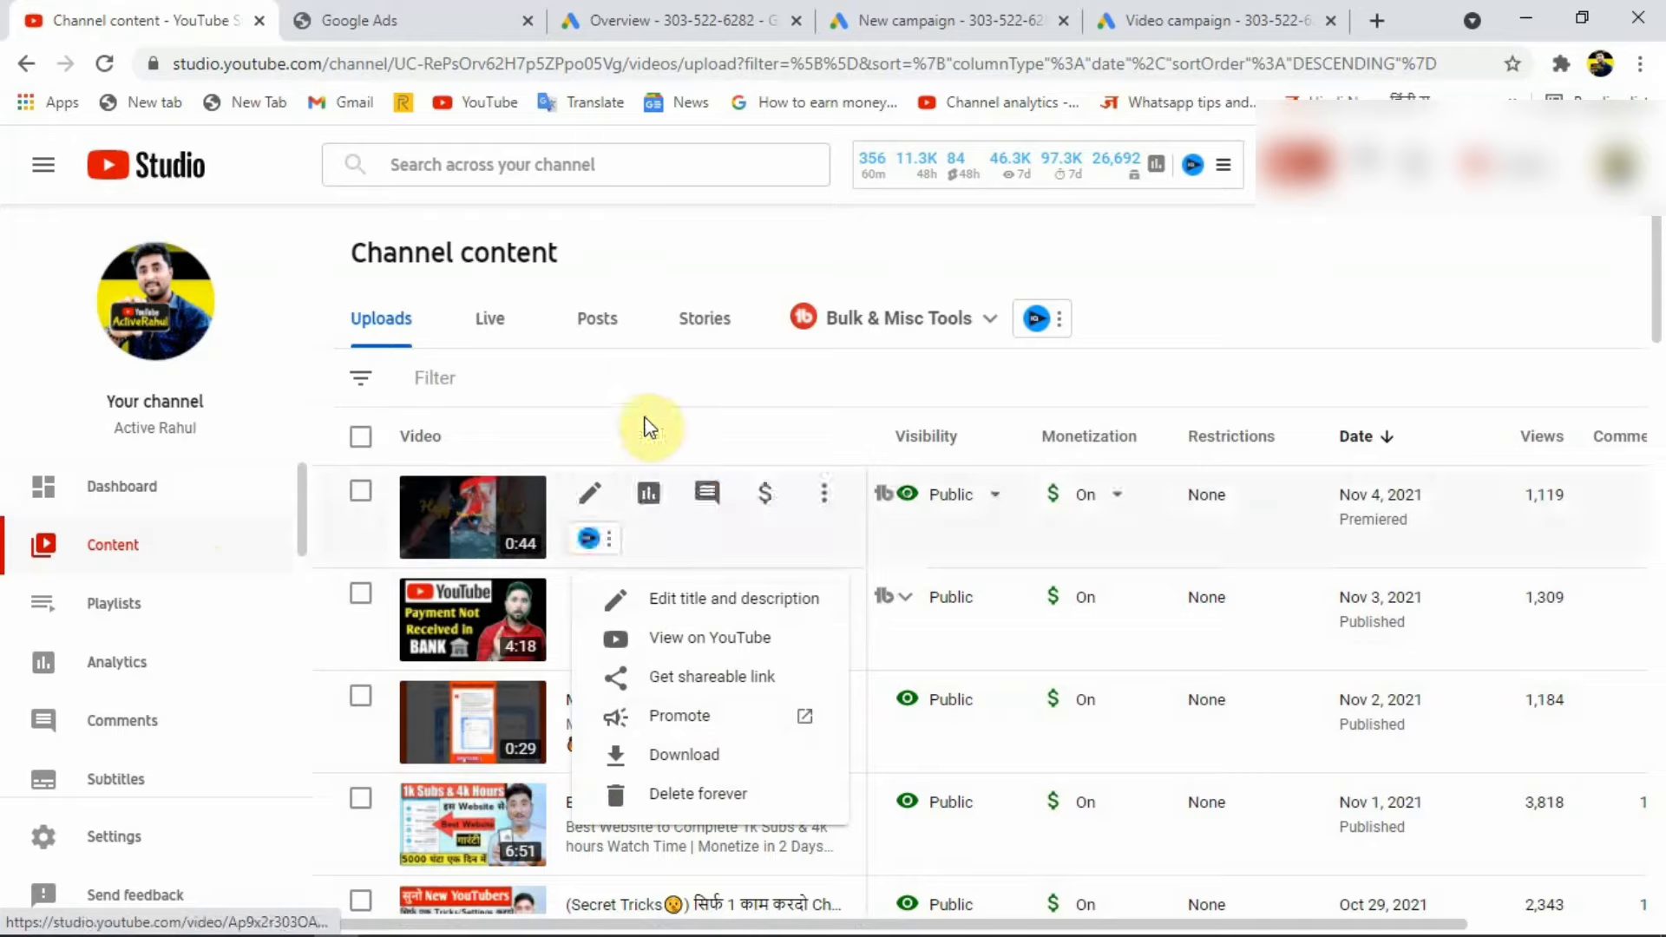
{"action": "left_click", "coordinate": [647, 372]}
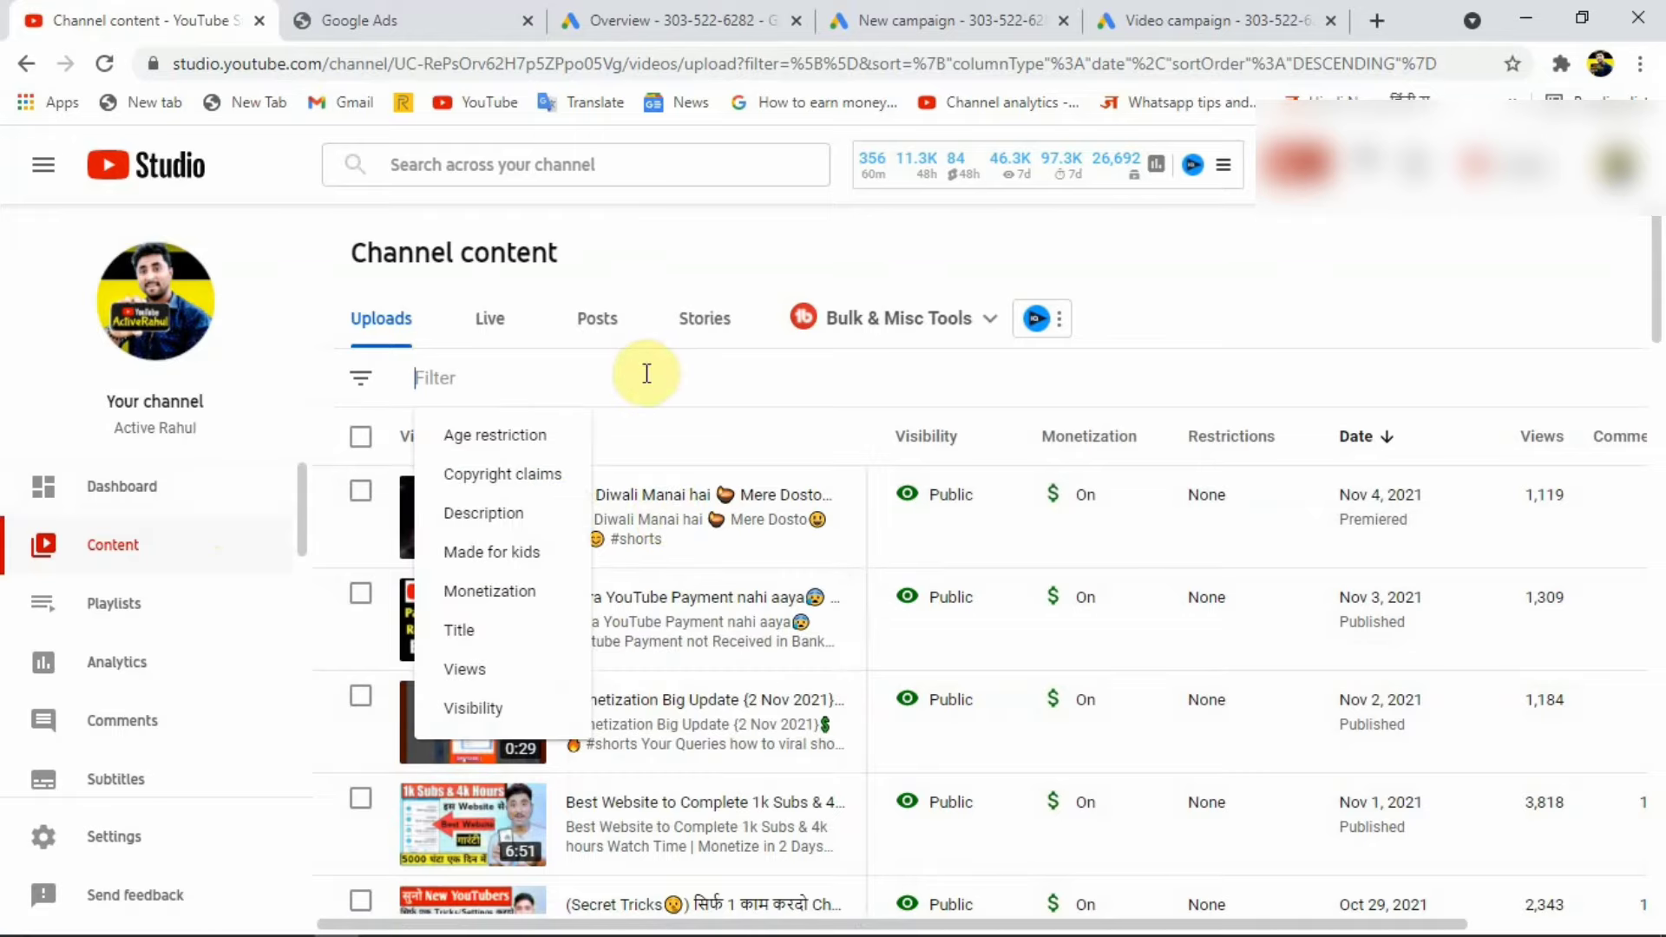
{"action": "left_click", "coordinate": [294, 378]}
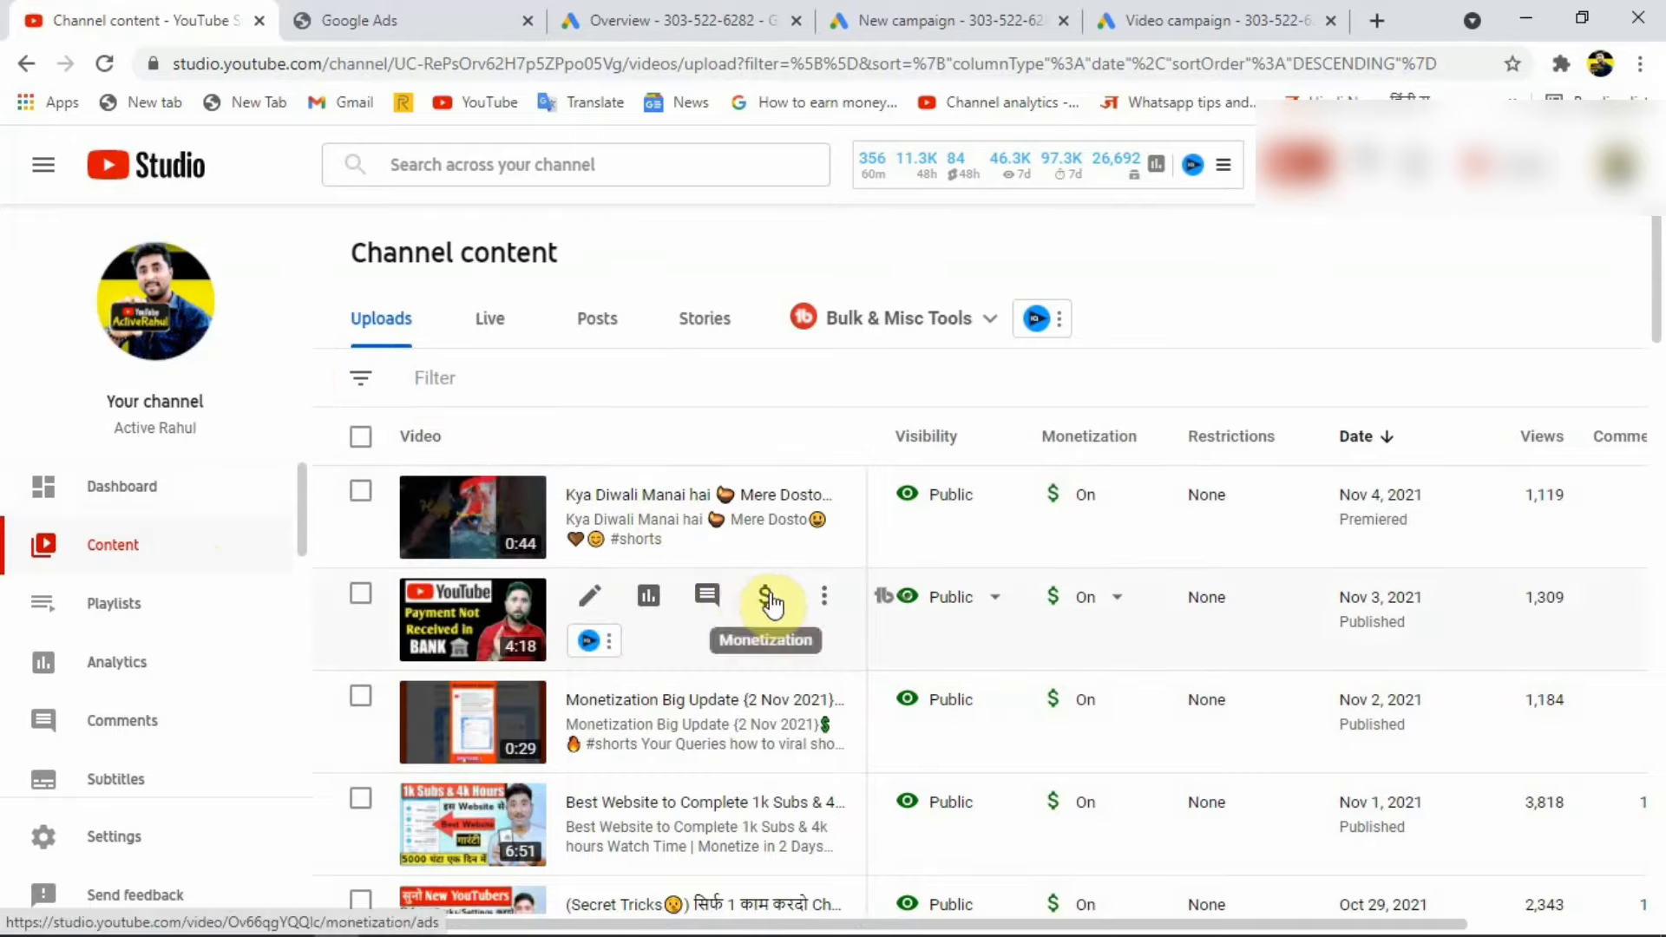
{"action": "left_click", "coordinate": [824, 603]}
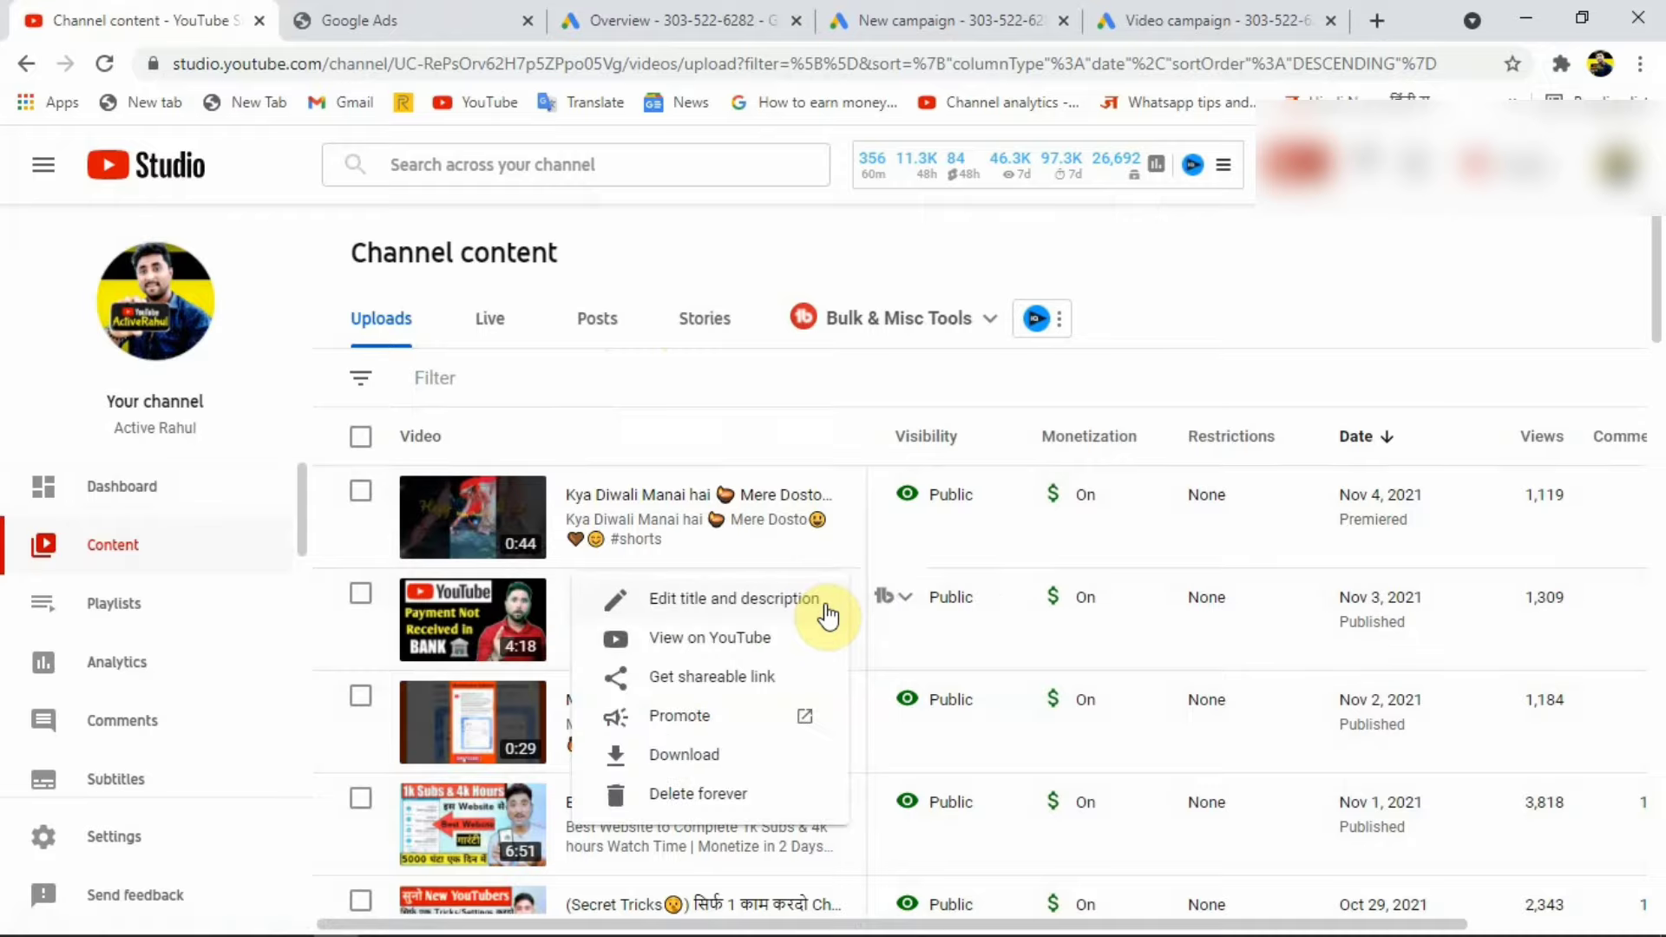
{"action": "left_click", "coordinate": [738, 678]}
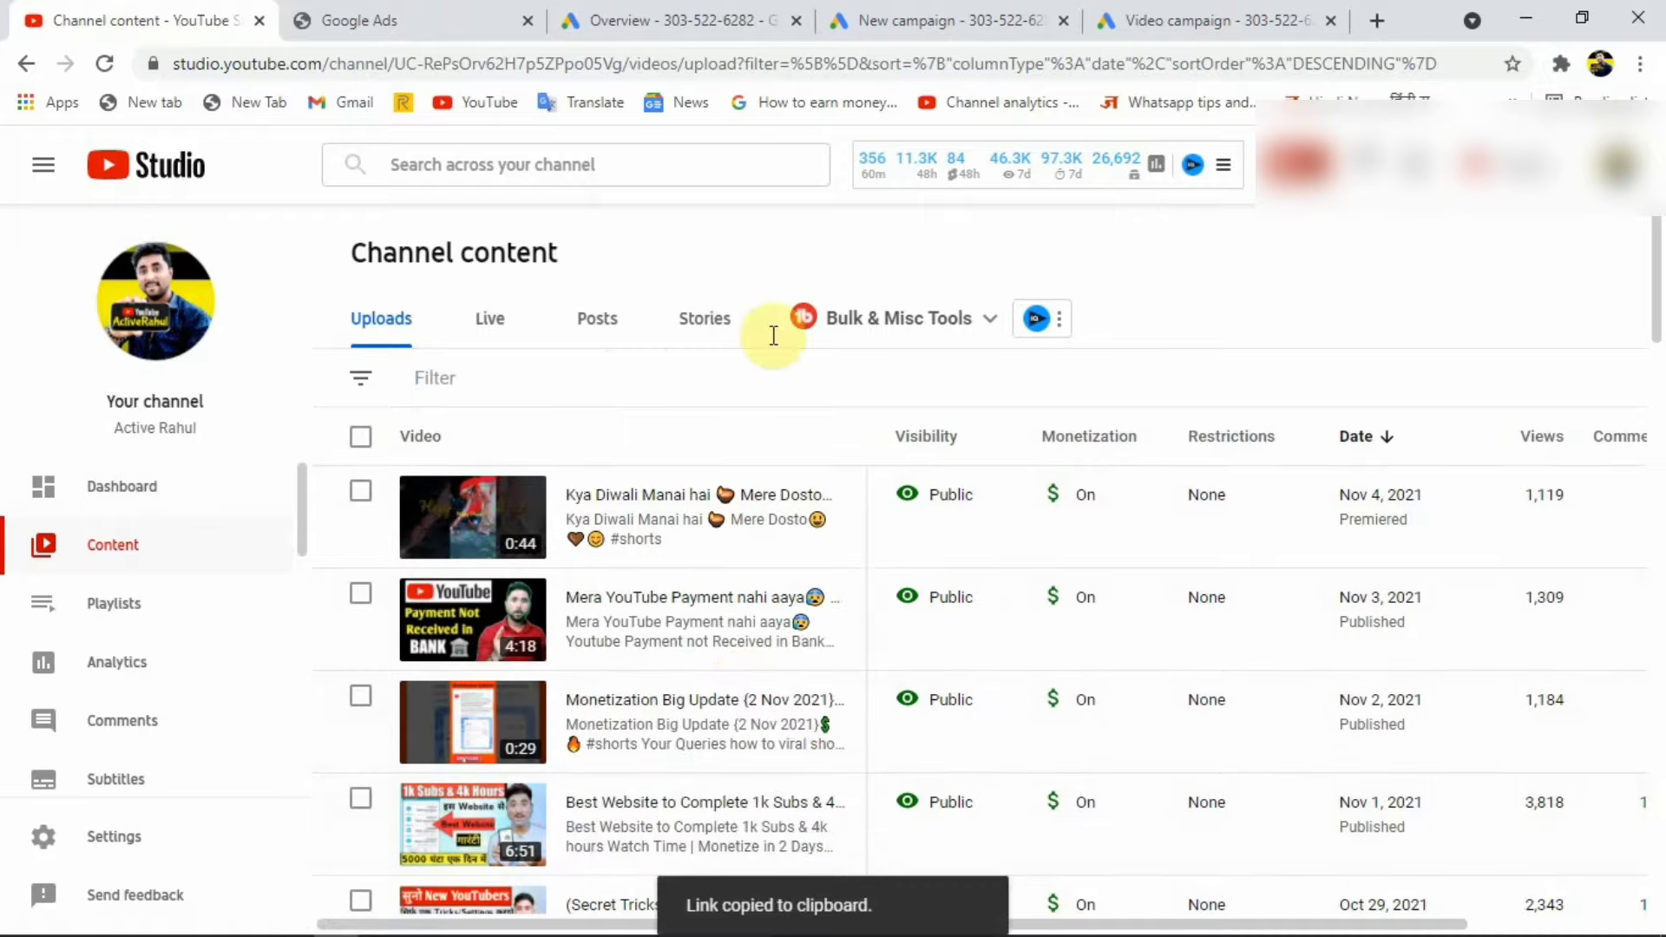
Step: Return to the Google Ads video campaign and name the campaign "youtube payment not recived"
{"action": "left_click", "coordinate": [1203, 14]}
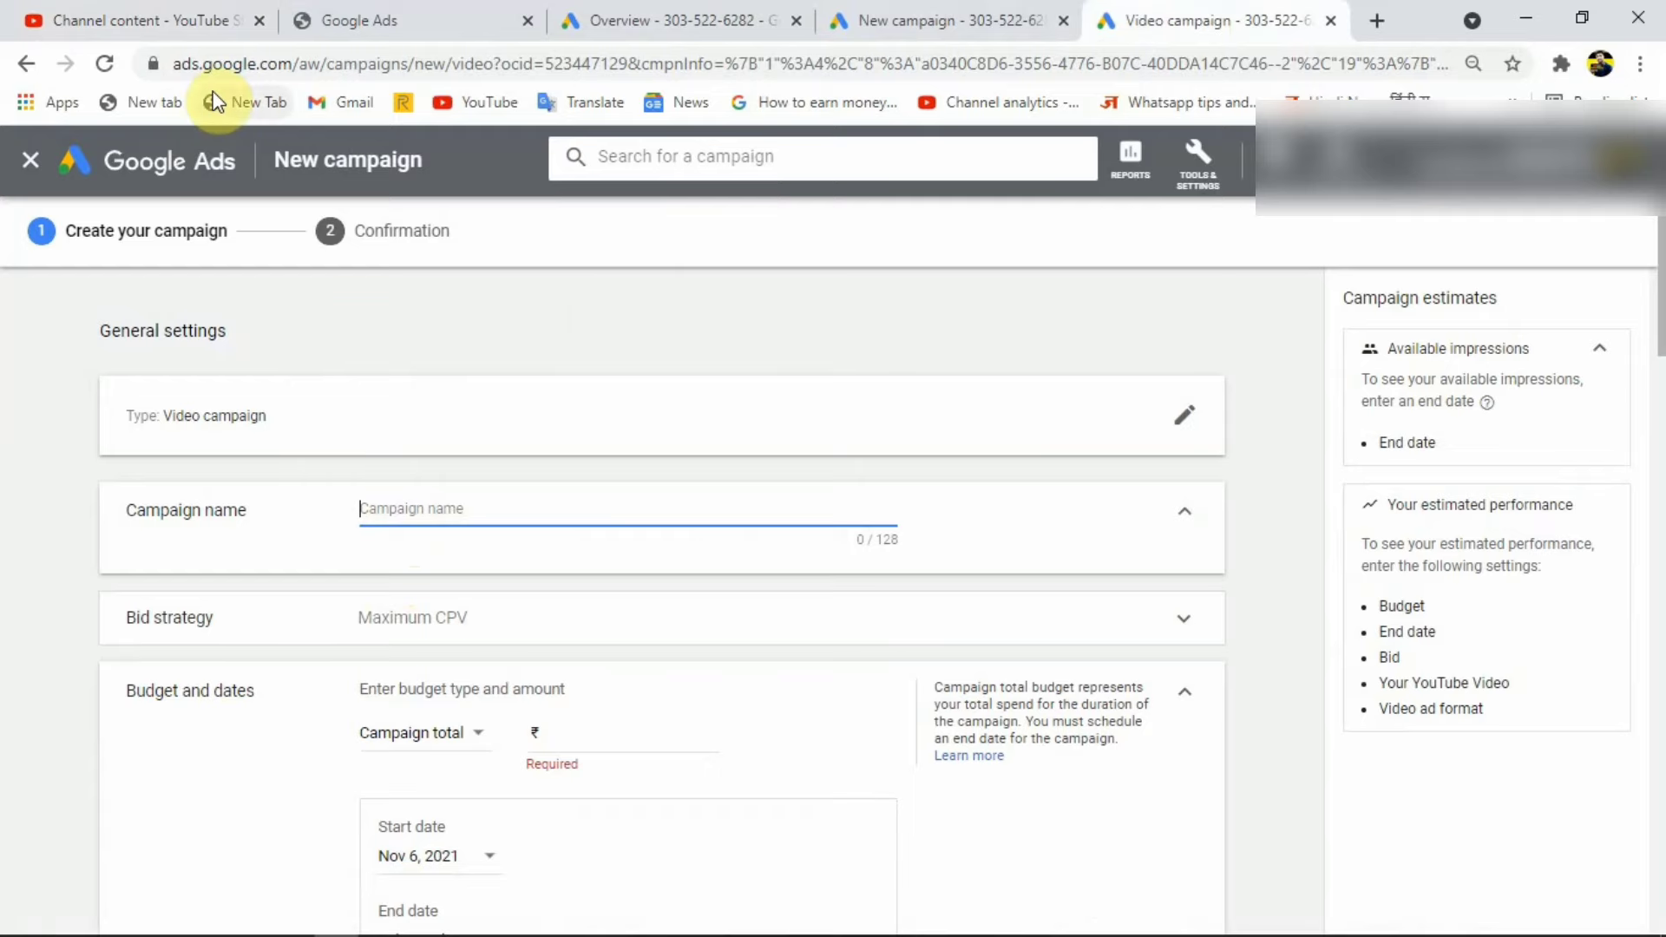
{"action": "left_click", "coordinate": [185, 19]}
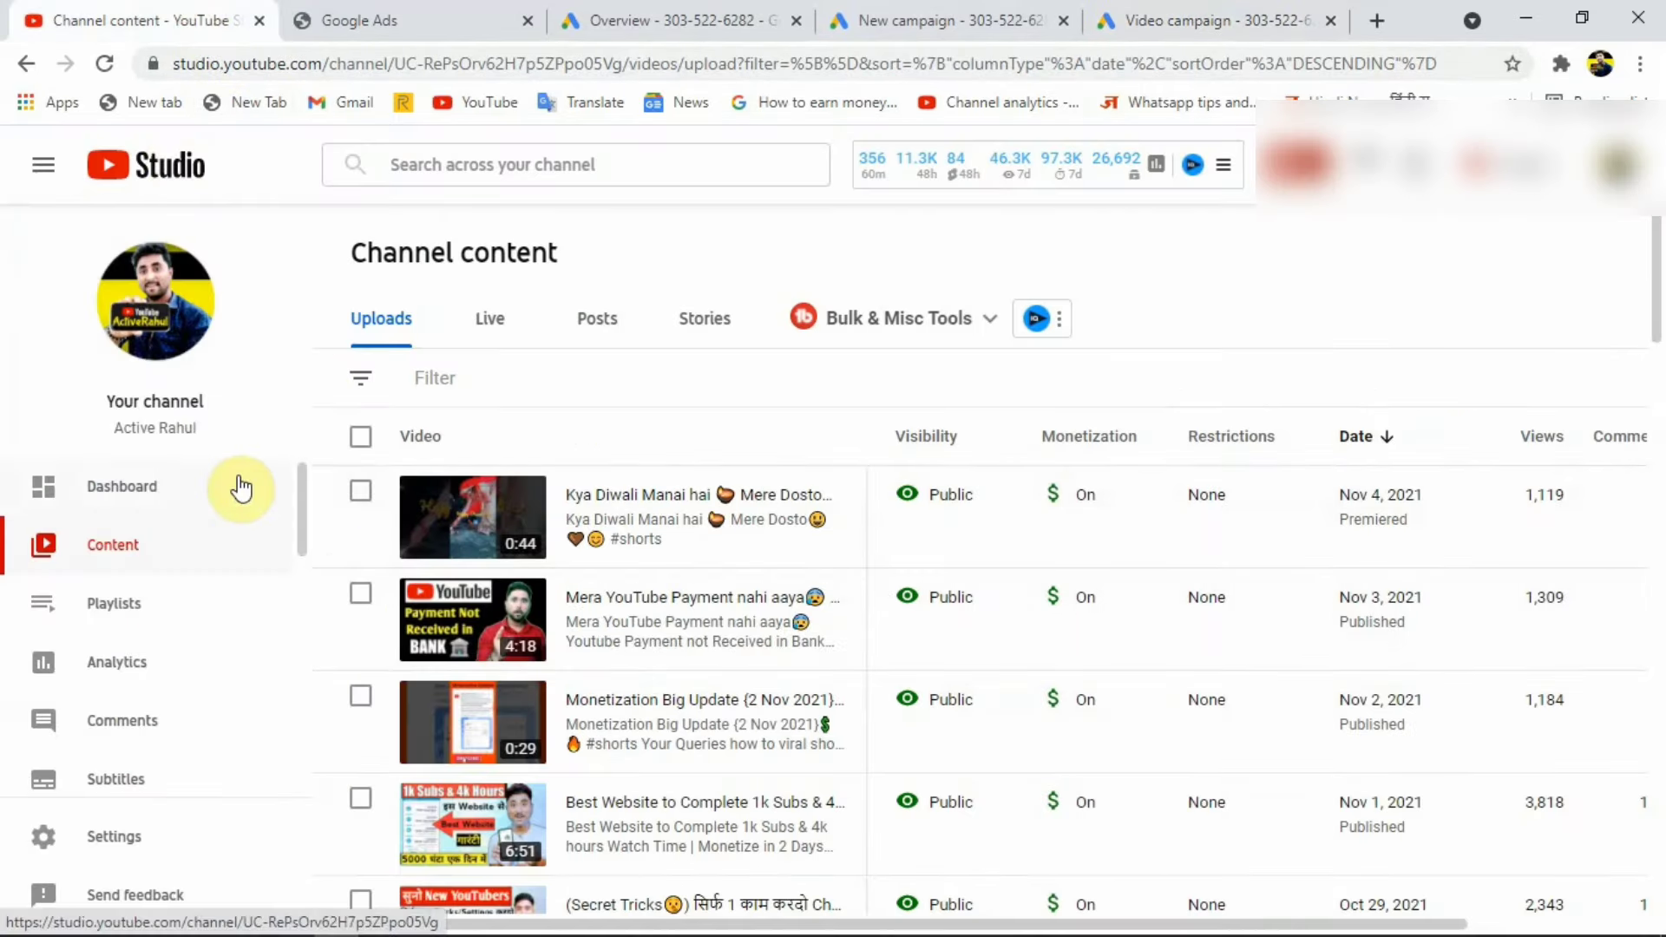
{"action": "left_click", "coordinate": [1133, 19]}
{"action": "type", "text": "youtube"}
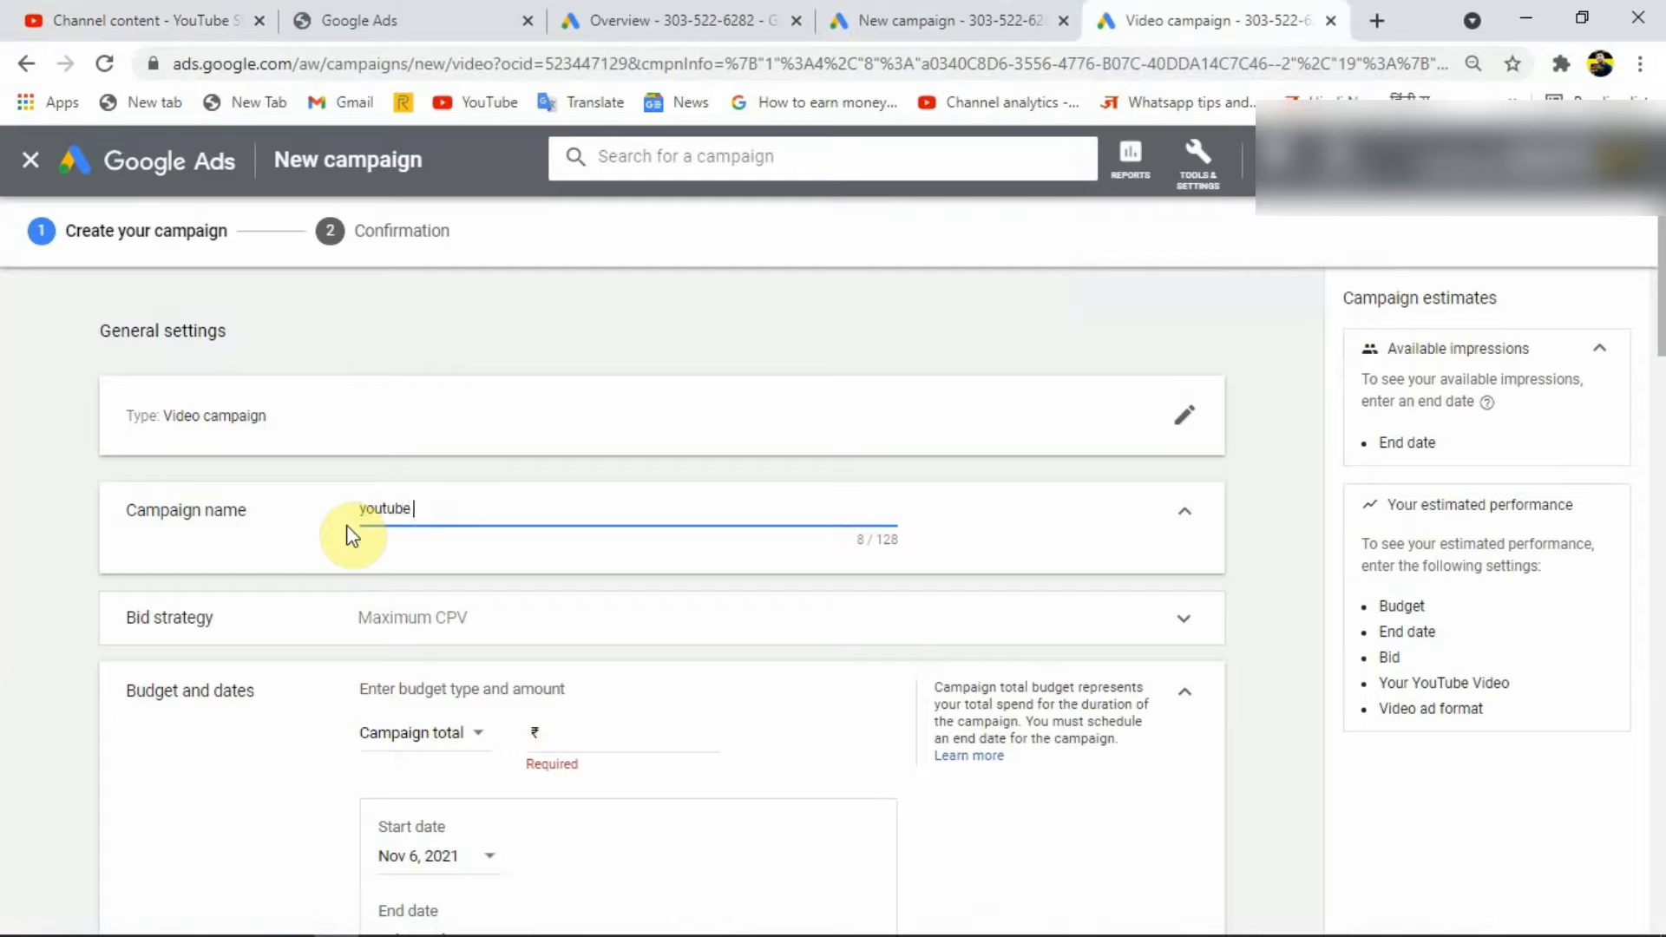
{"action": "type", "text": " payment not recived"}
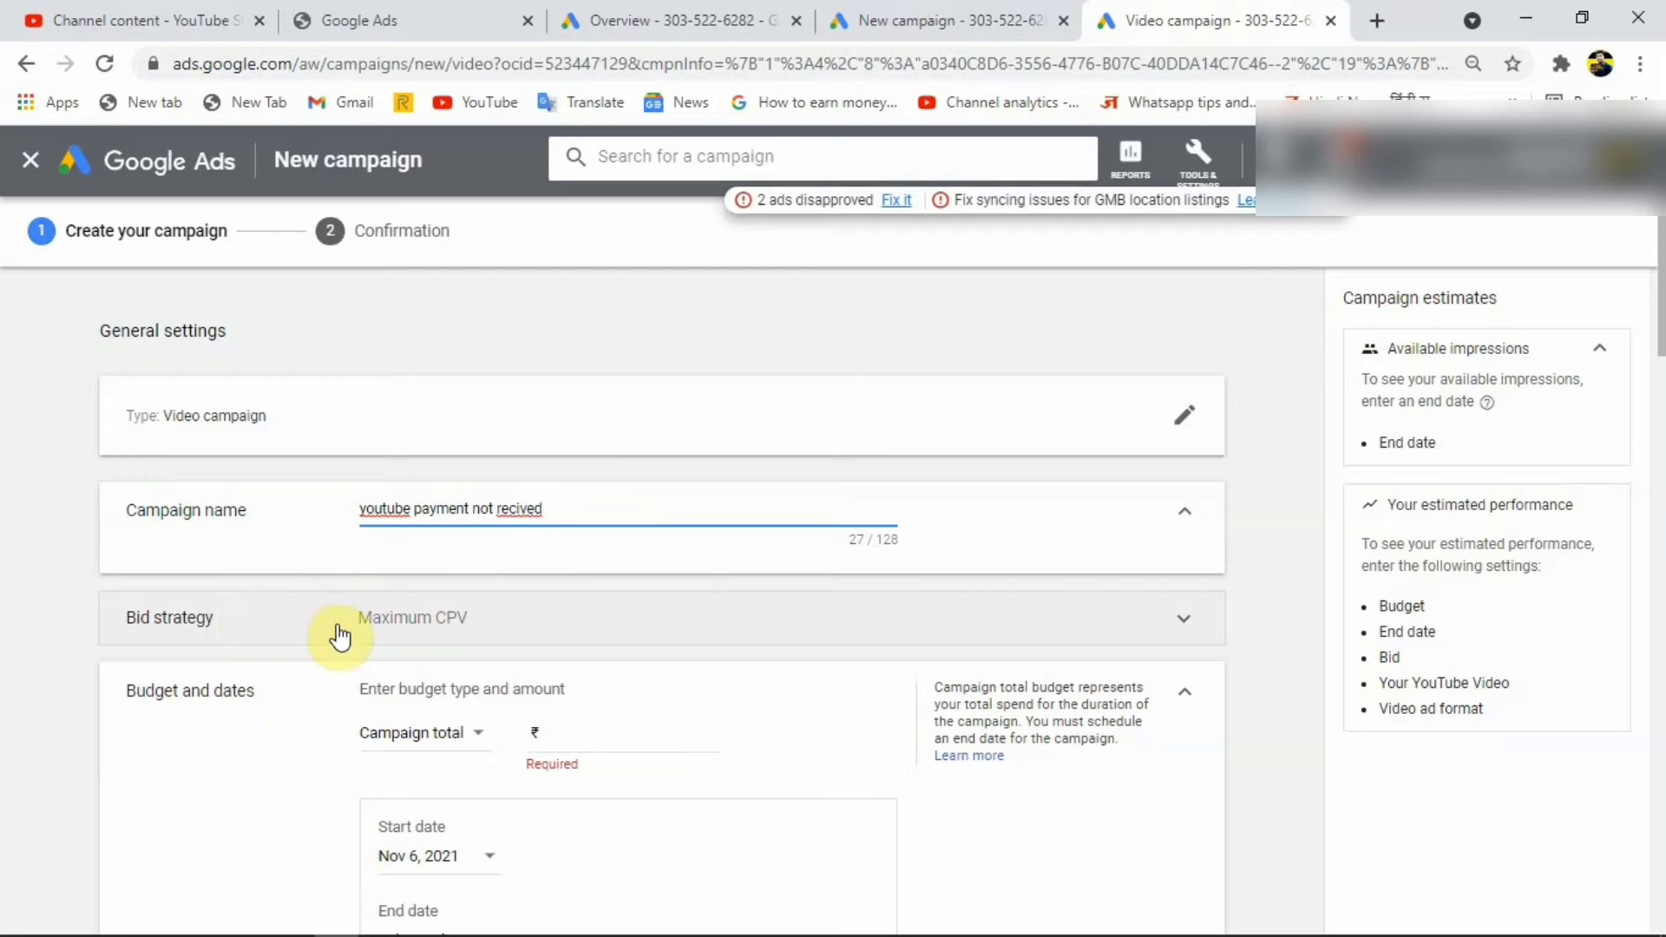
Step: Switch to YouTube Studio and review the channel's audience analytics for top geographies, age and gender
{"action": "left_click", "coordinate": [178, 19]}
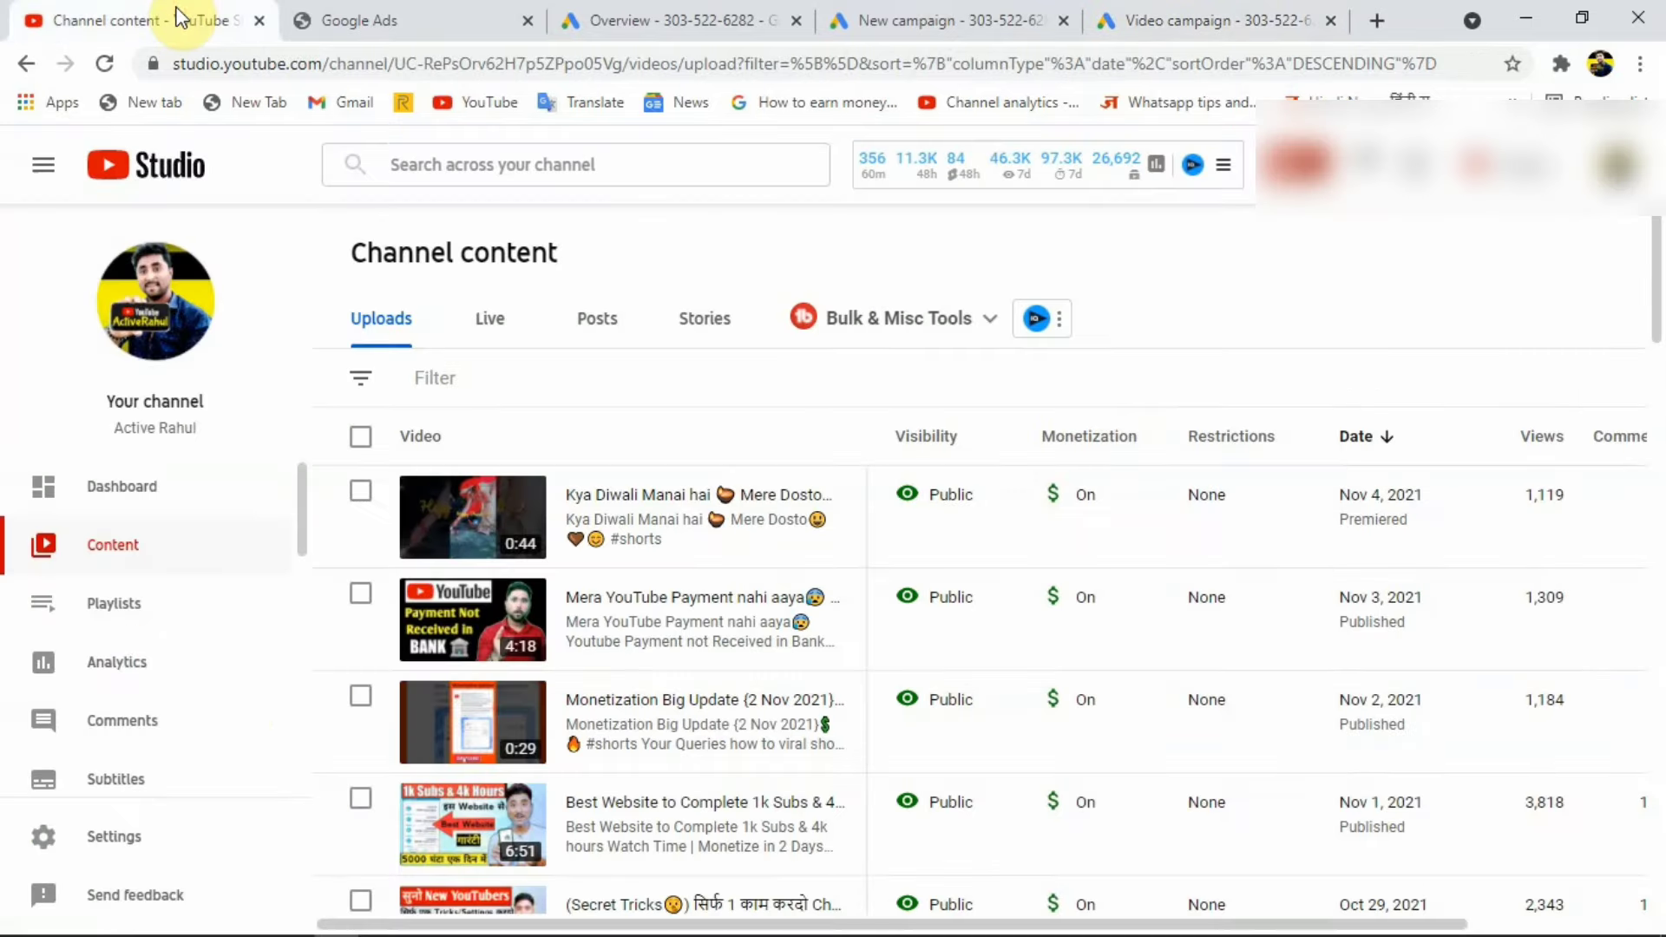
{"action": "left_click", "coordinate": [120, 666]}
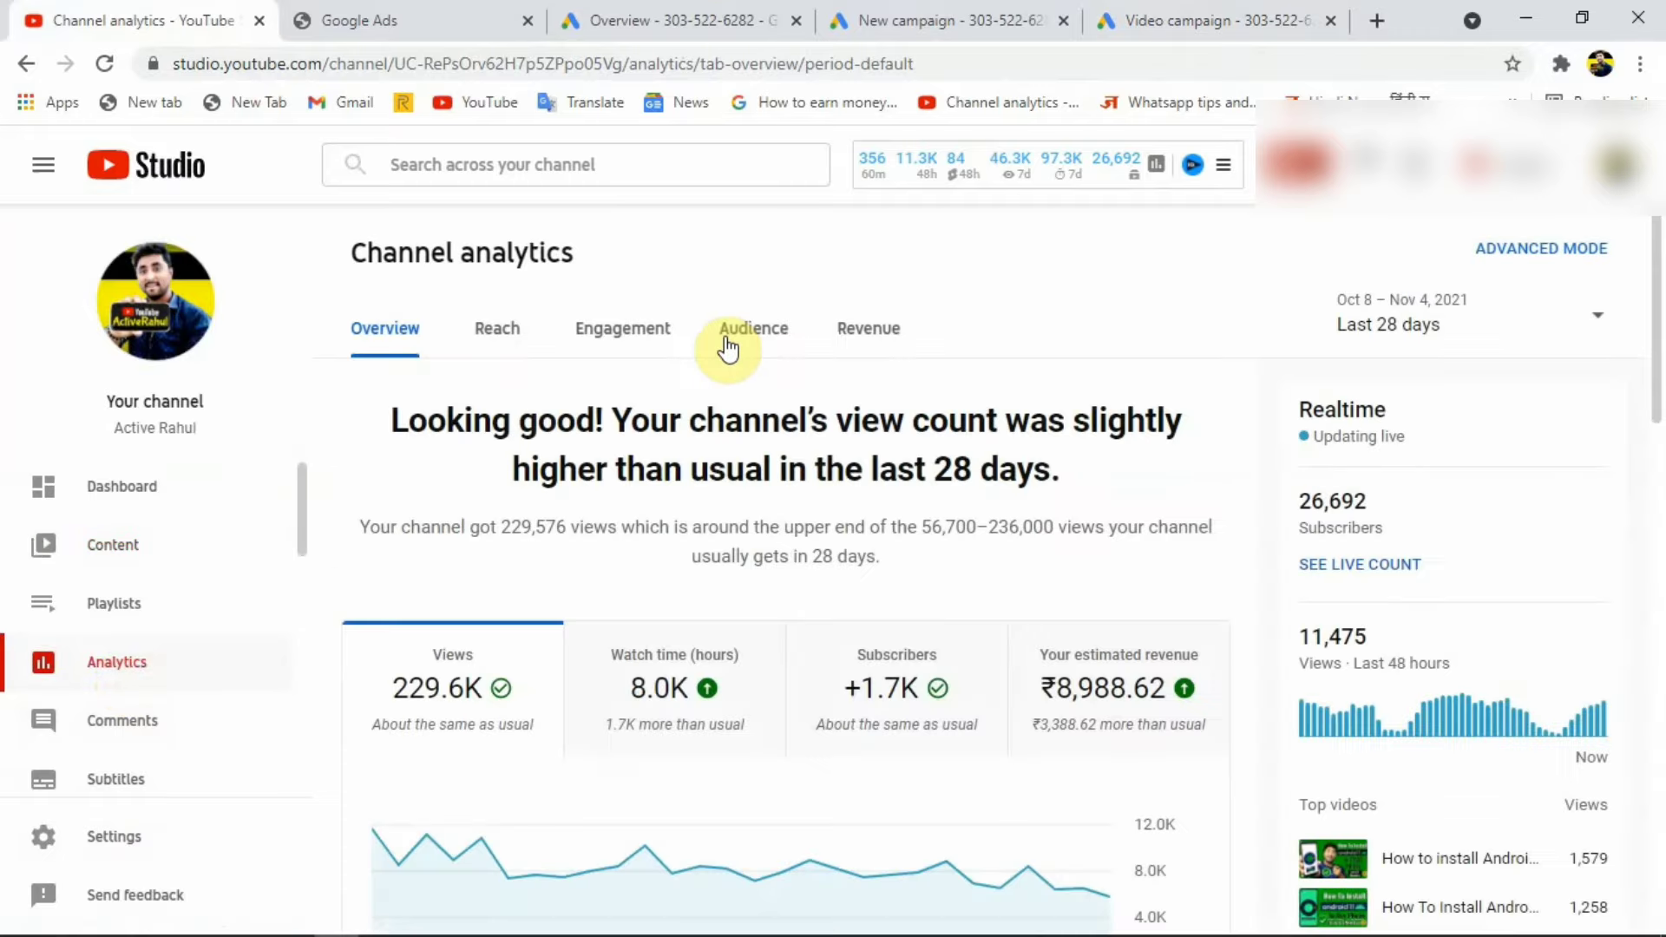
{"action": "left_click", "coordinate": [758, 338]}
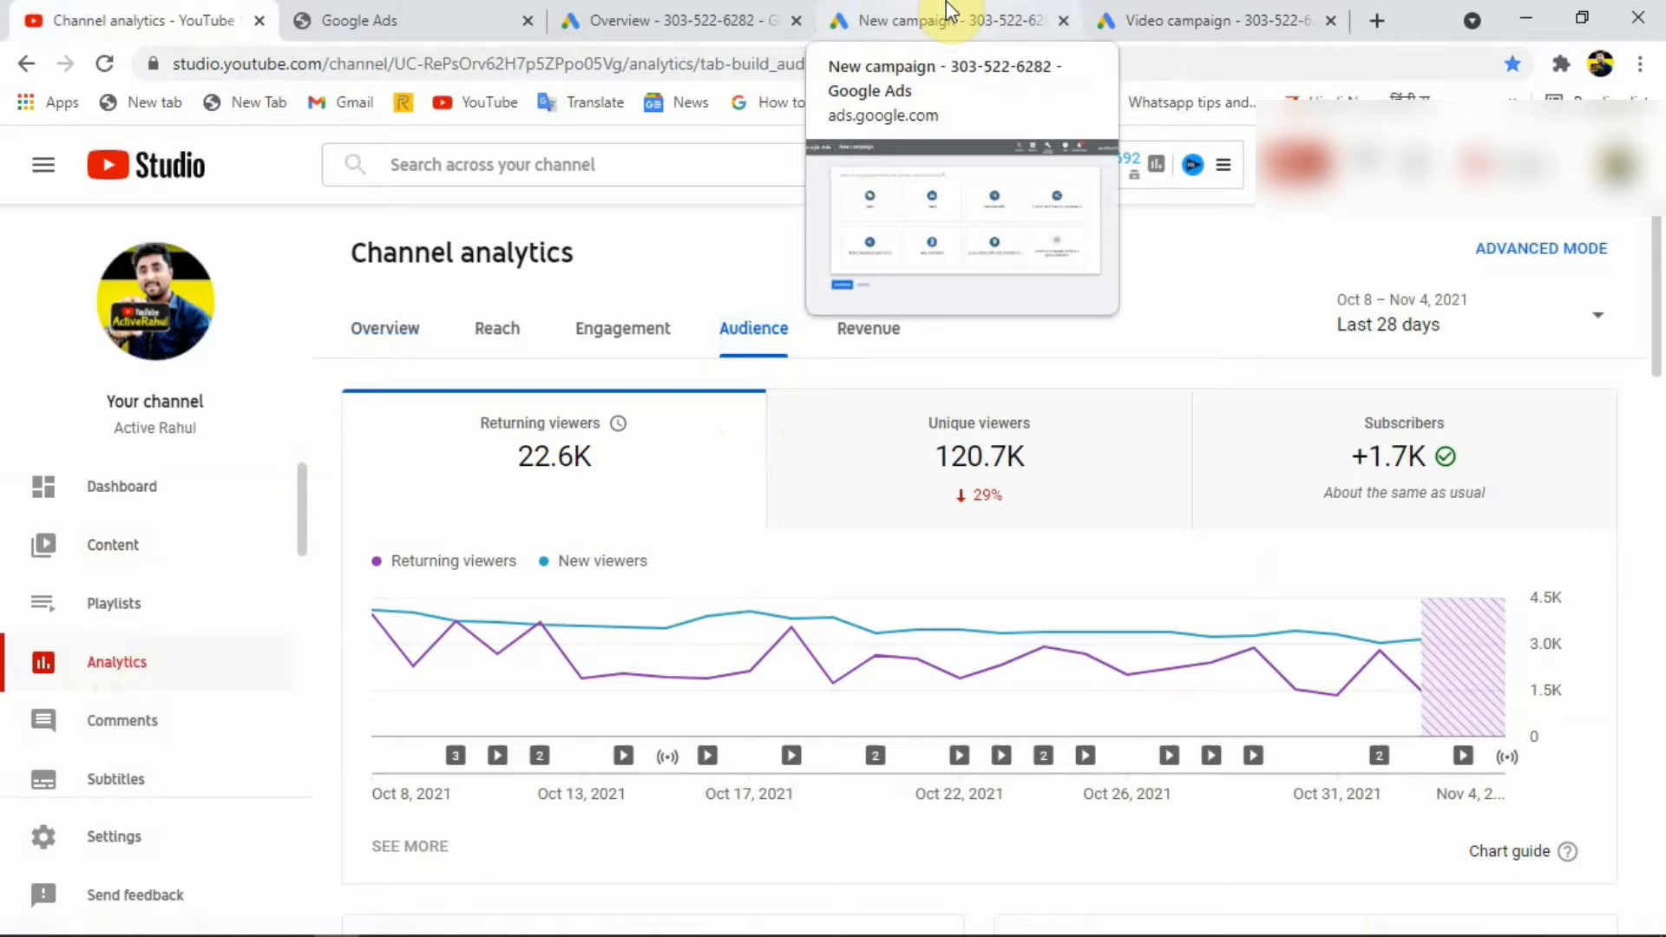
{"action": "scroll", "coordinate": [839, 734], "scroll_direction": "down", "scroll_amount": 12}
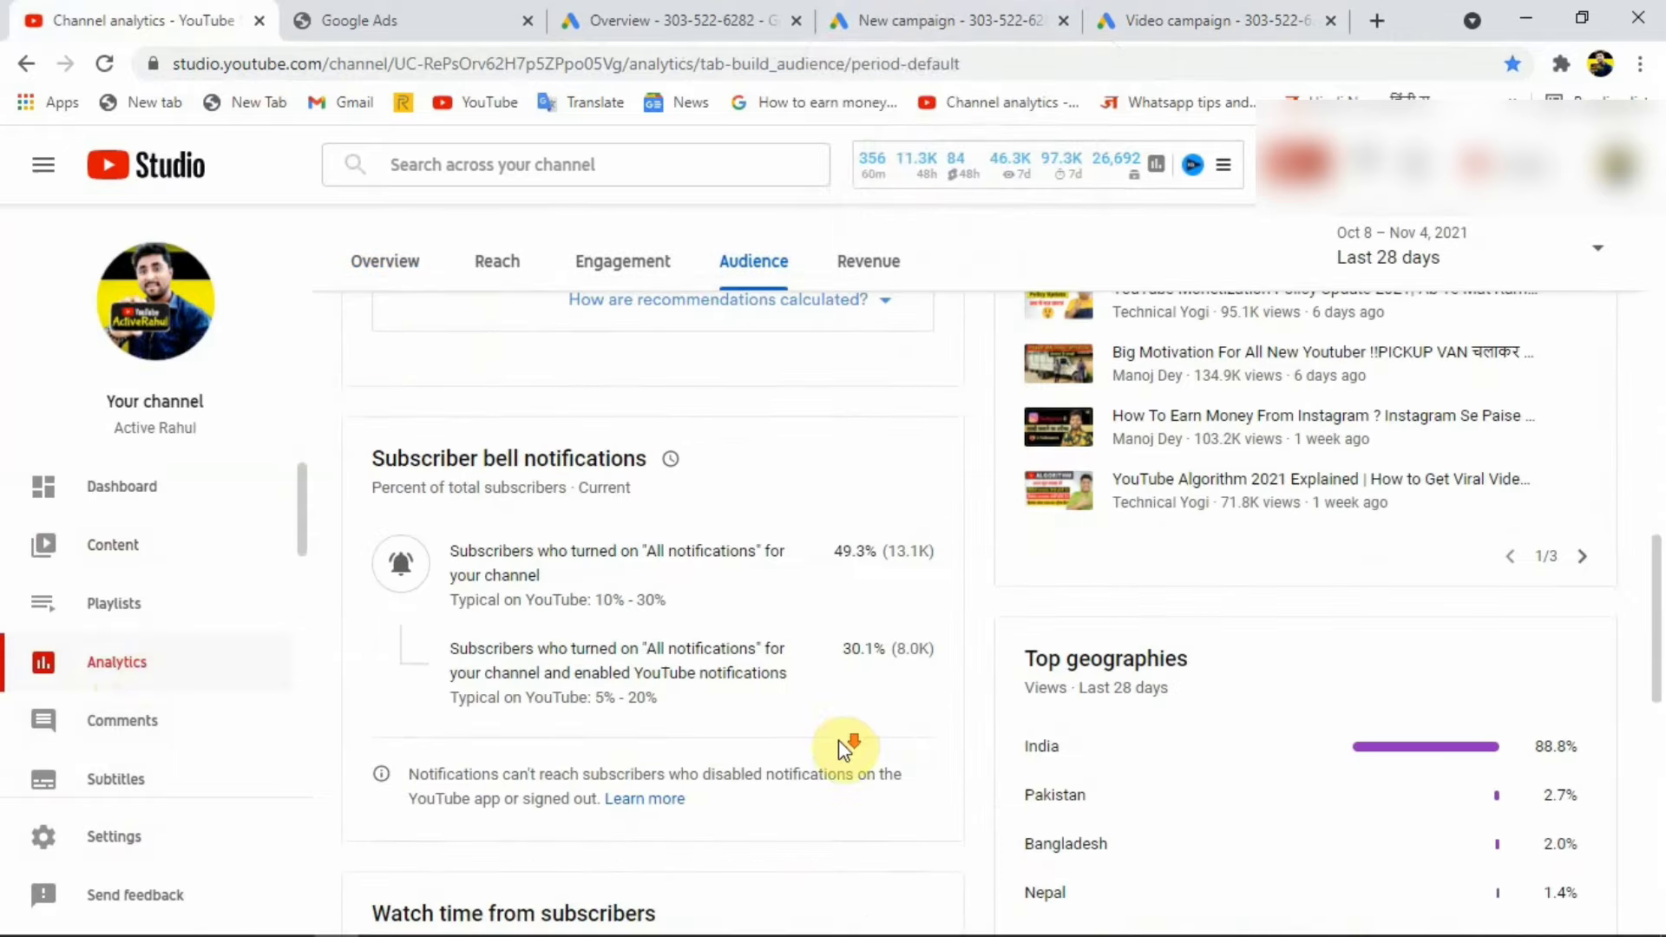
{"action": "scroll", "coordinate": [838, 739], "scroll_direction": "down", "scroll_amount": 10}
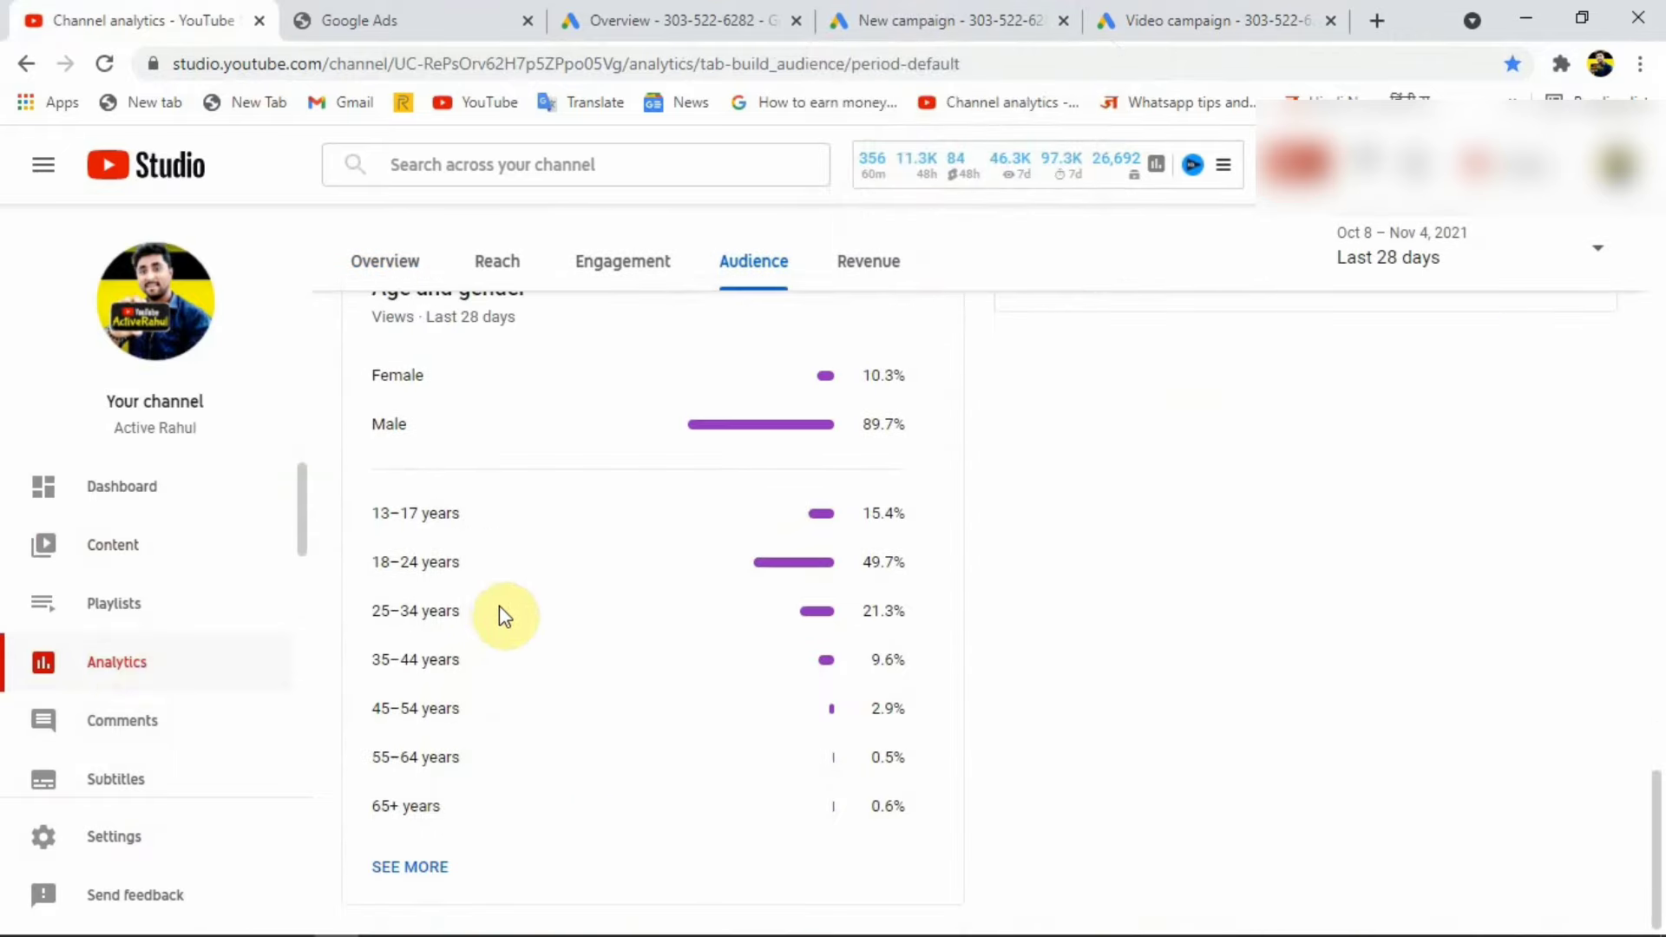
{"action": "scroll", "coordinate": [519, 611], "scroll_direction": "up", "scroll_amount": 1}
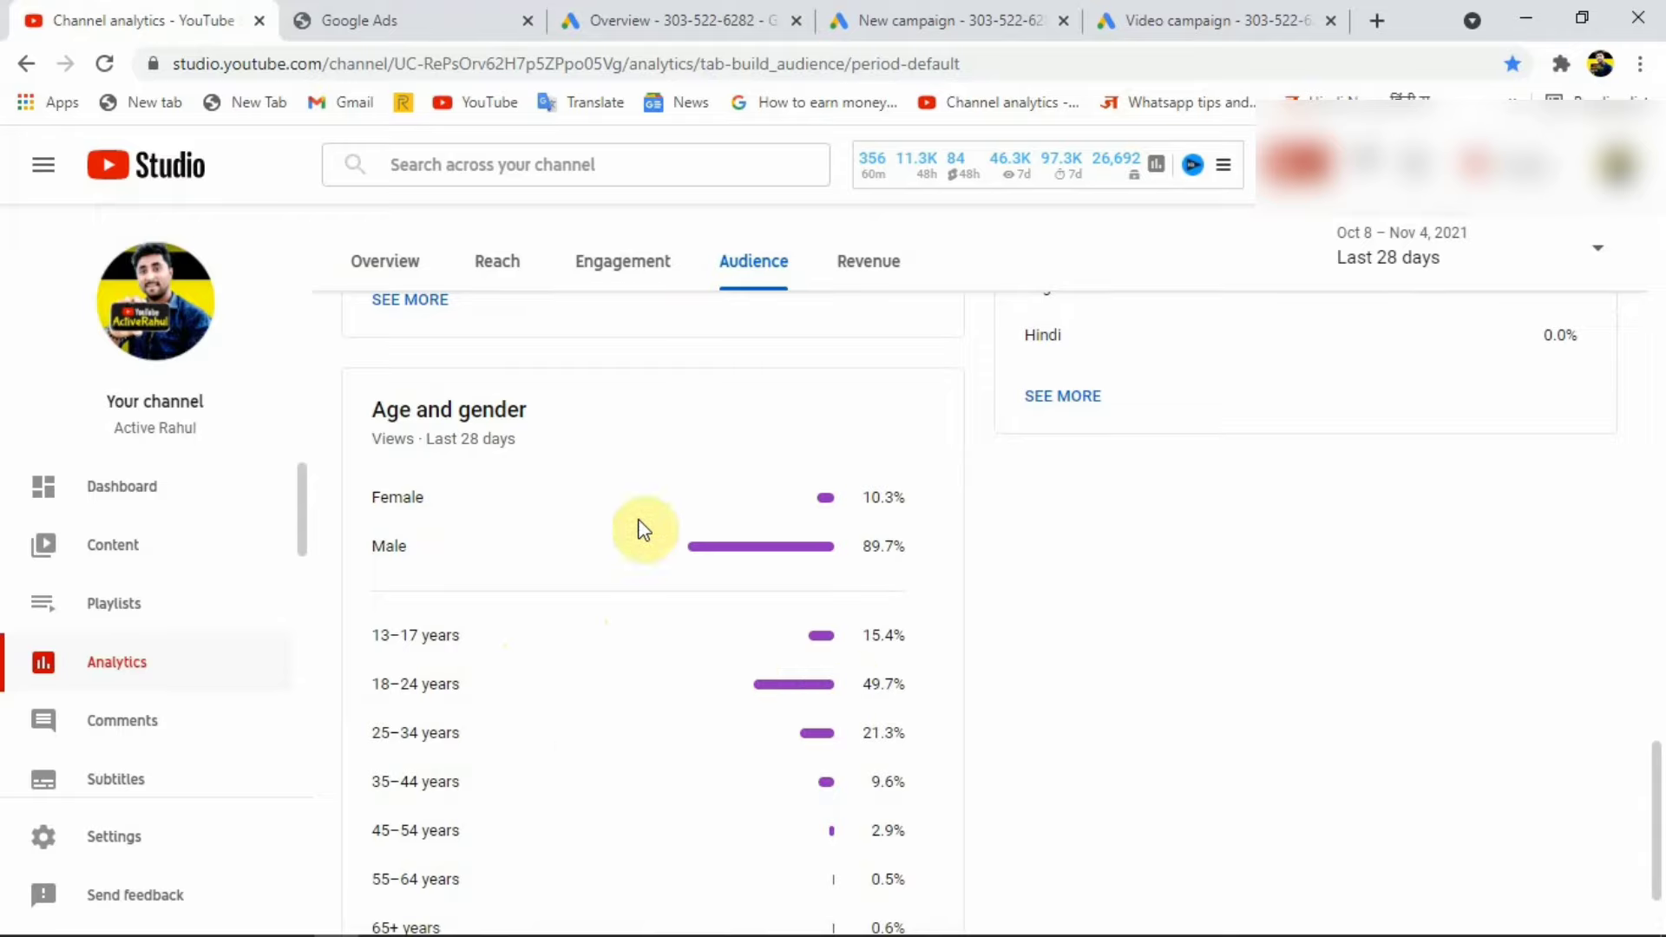
{"action": "scroll", "coordinate": [866, 595], "scroll_direction": "up", "scroll_amount": 5}
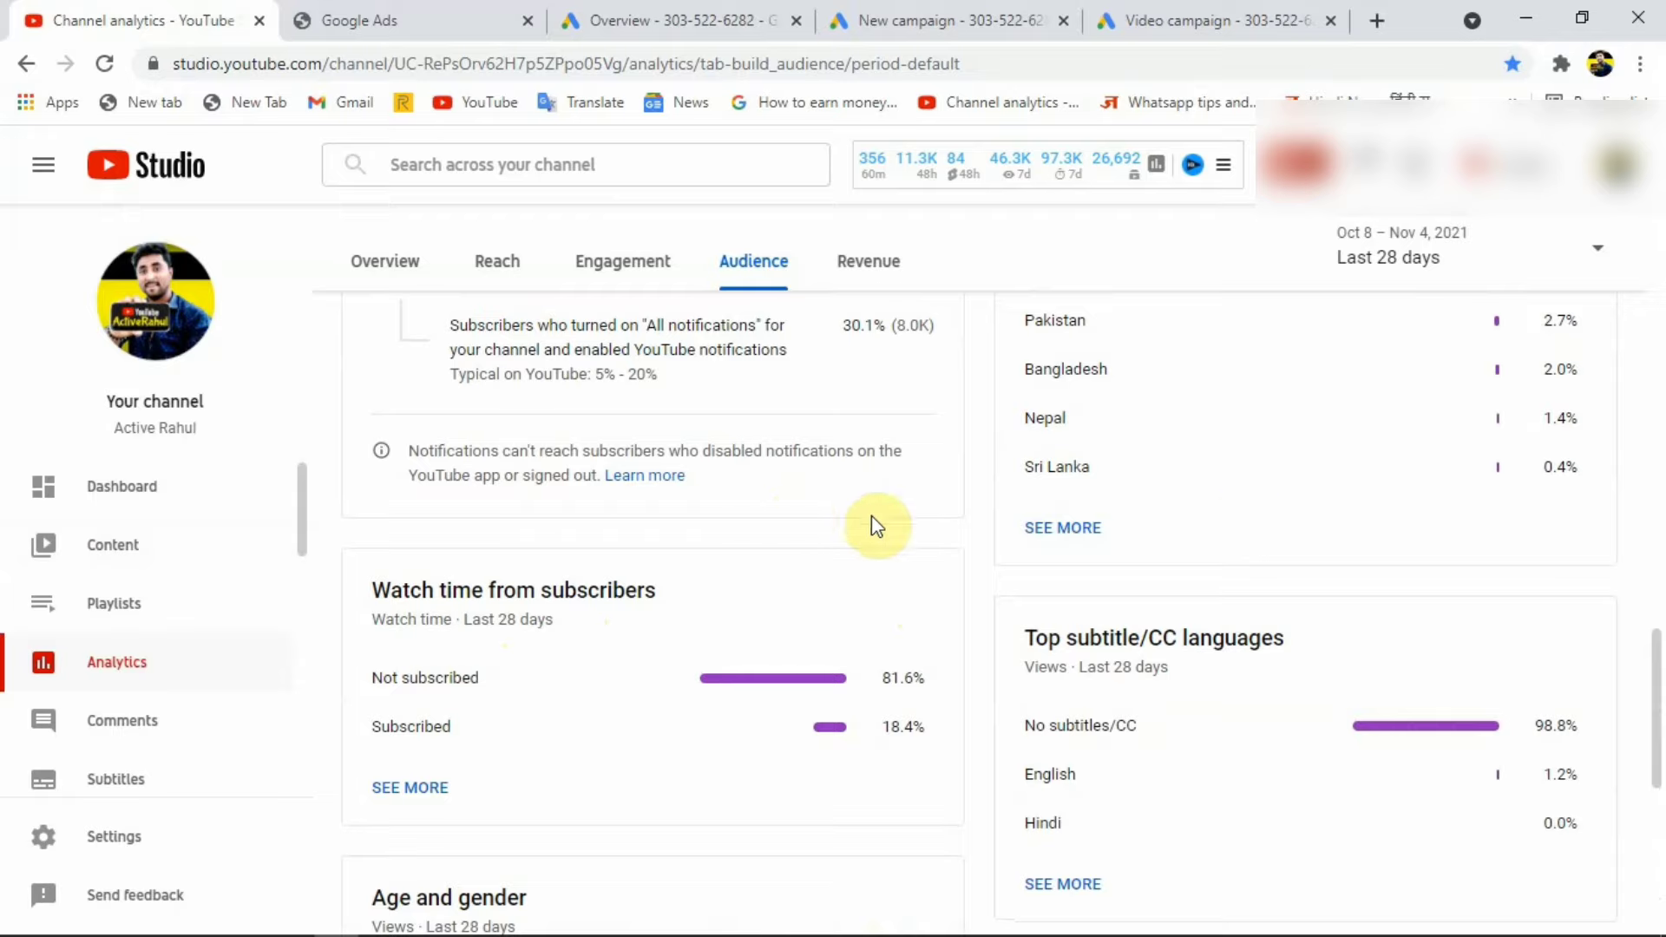
{"action": "scroll", "coordinate": [1246, 502], "scroll_direction": "up", "scroll_amount": 3}
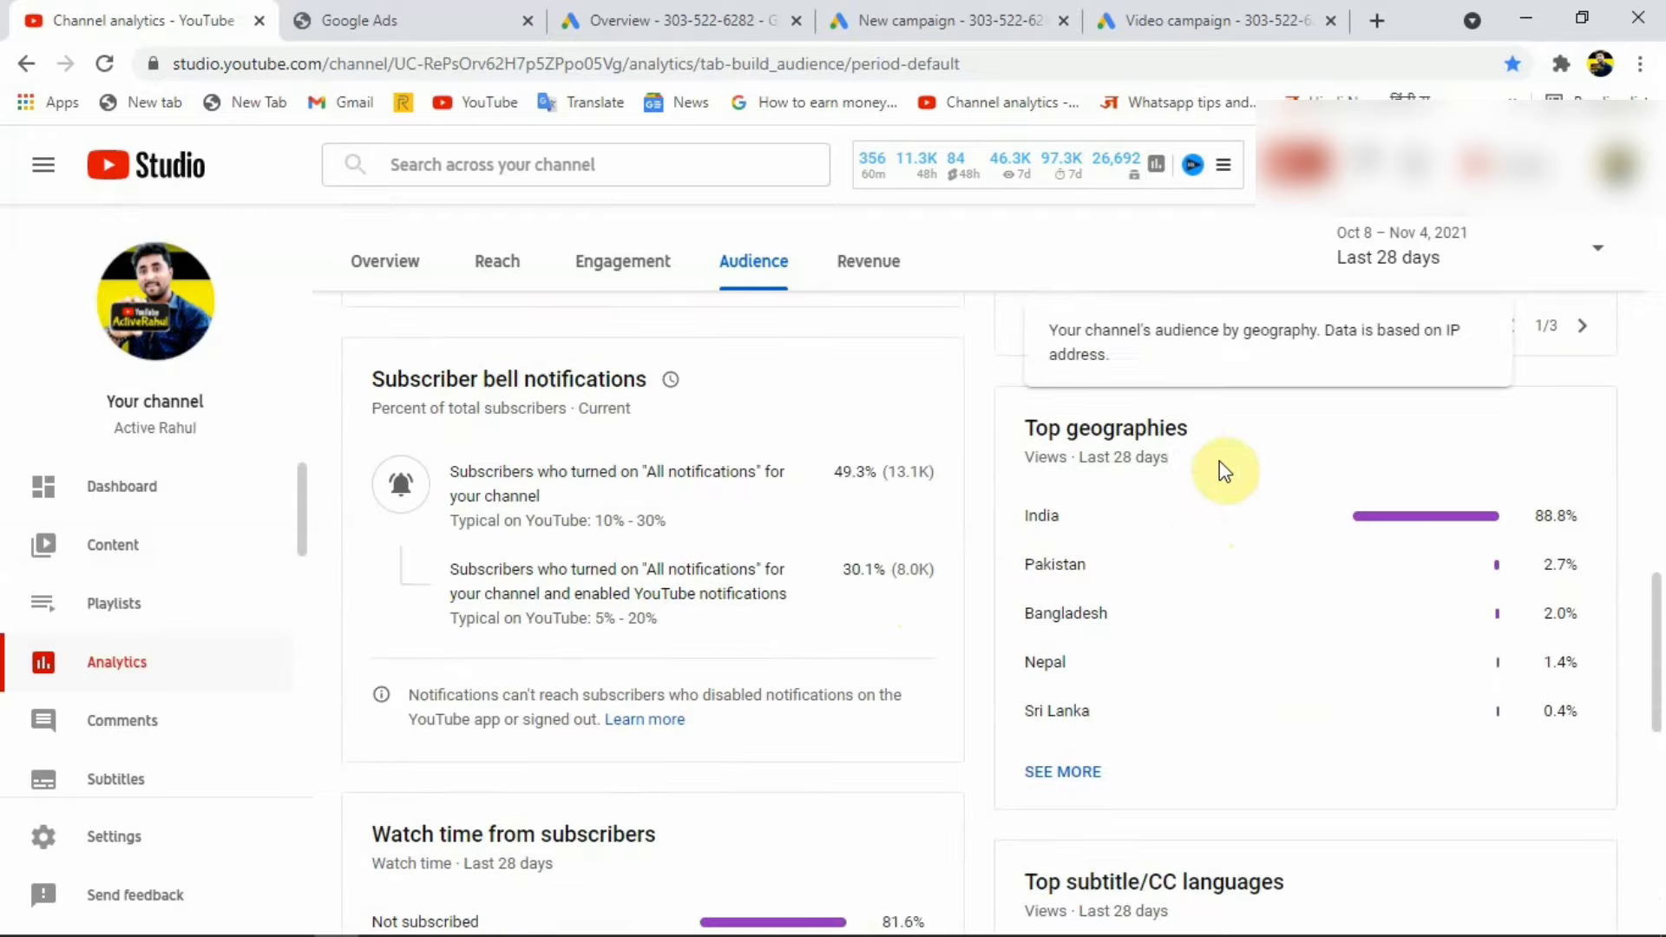
{"action": "scroll", "coordinate": [1136, 560], "scroll_direction": "down", "scroll_amount": 5}
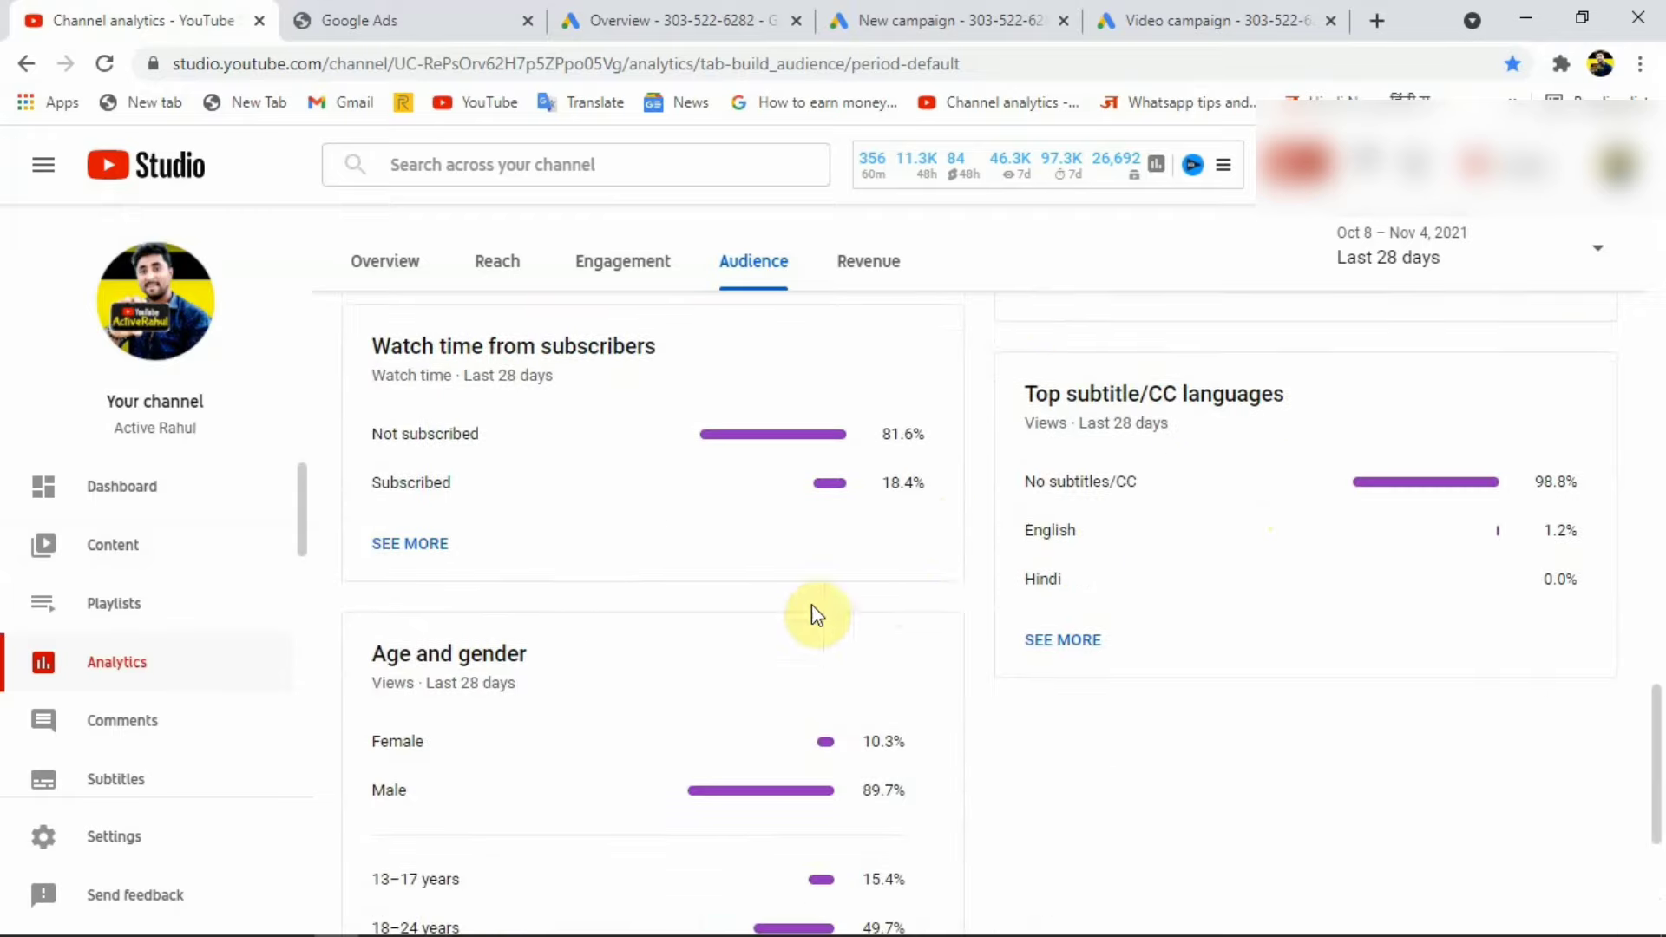
{"action": "scroll", "coordinate": [815, 615], "scroll_direction": "down", "scroll_amount": 2}
{"action": "scroll", "coordinate": [701, 610], "scroll_direction": "down", "scroll_amount": 3}
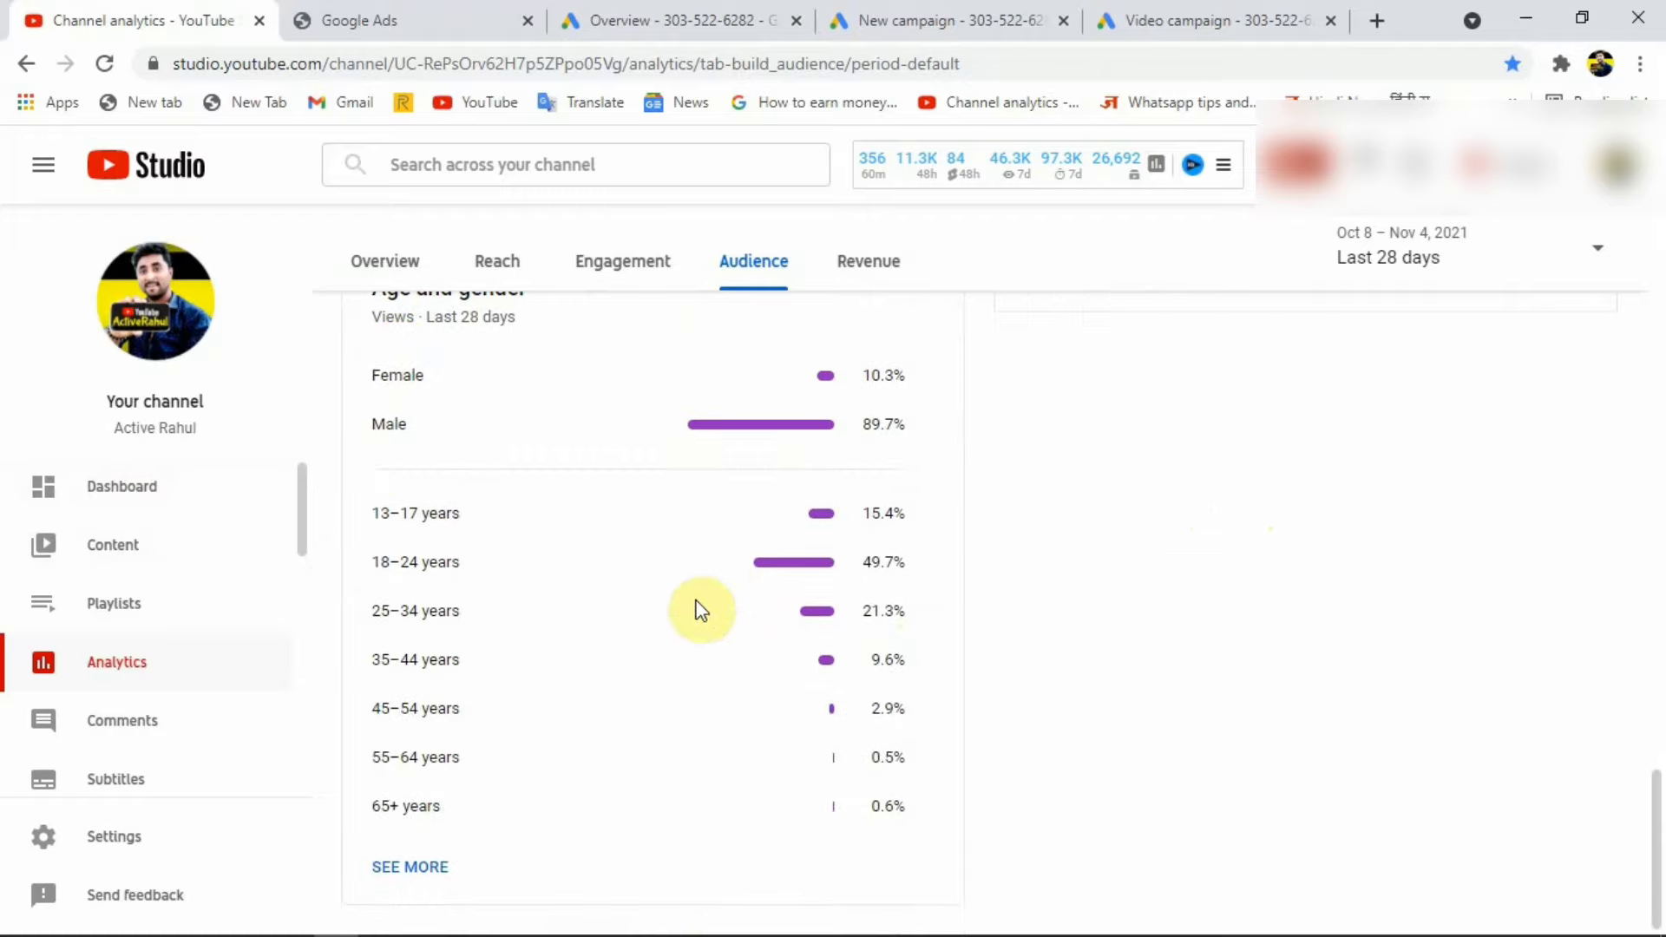
{"action": "scroll", "coordinate": [885, 657], "scroll_direction": "up", "scroll_amount": 4}
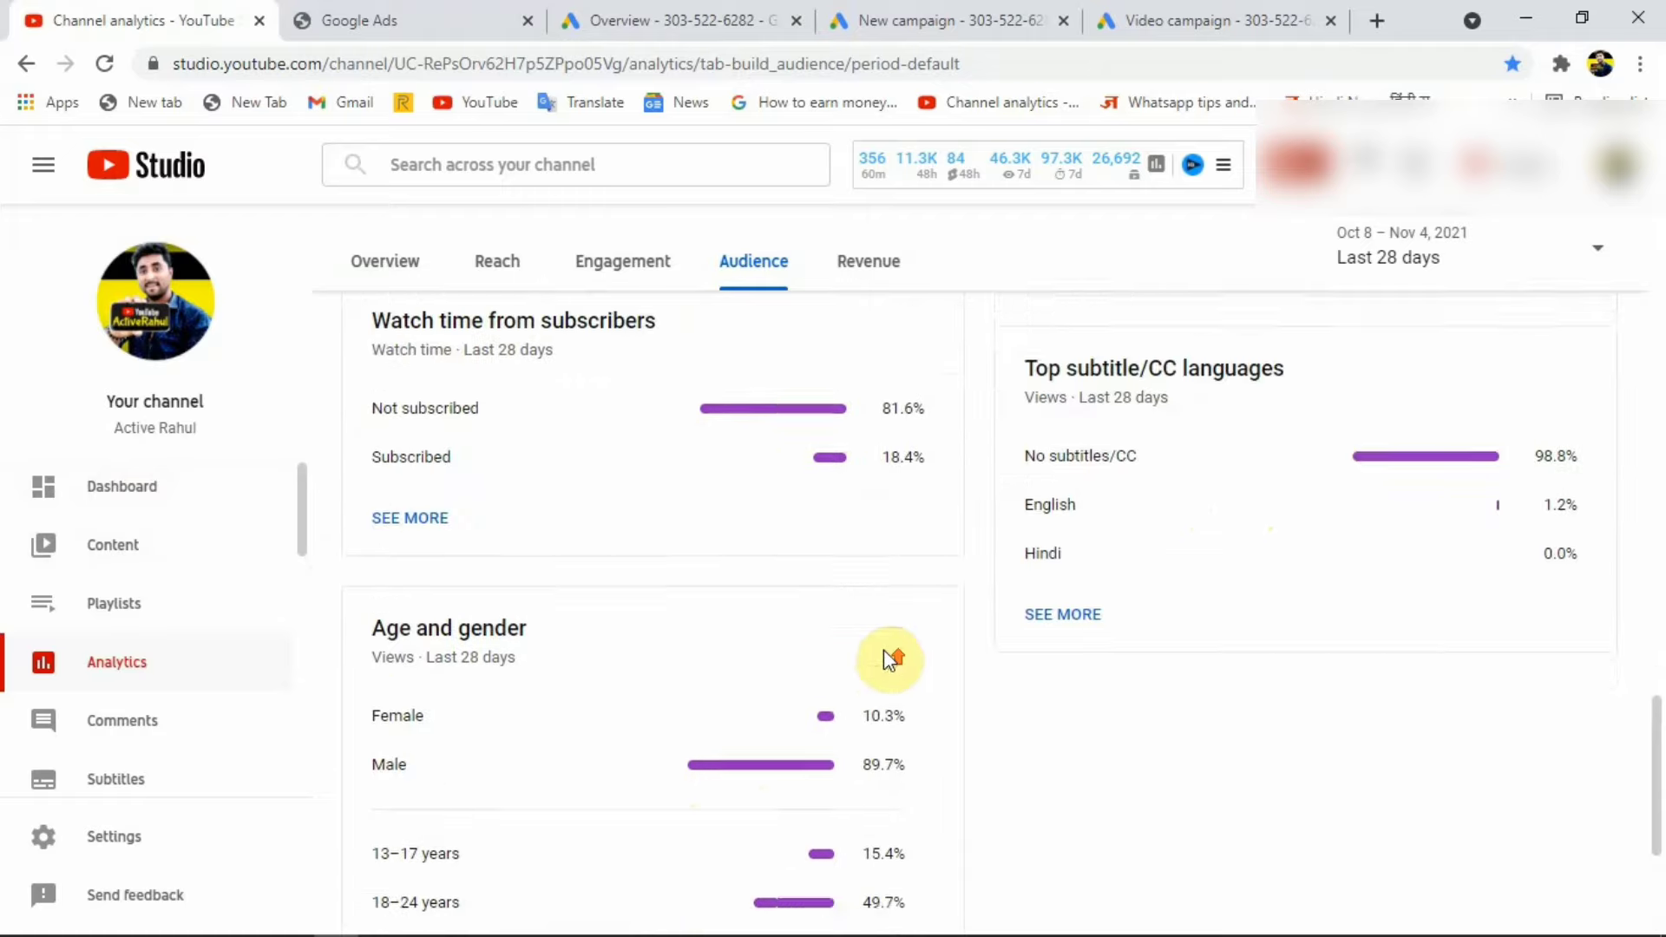
Step: Return to the Google Ads video campaign and choose Maximum CPV as its bid strategy
{"action": "left_click", "coordinate": [1141, 18]}
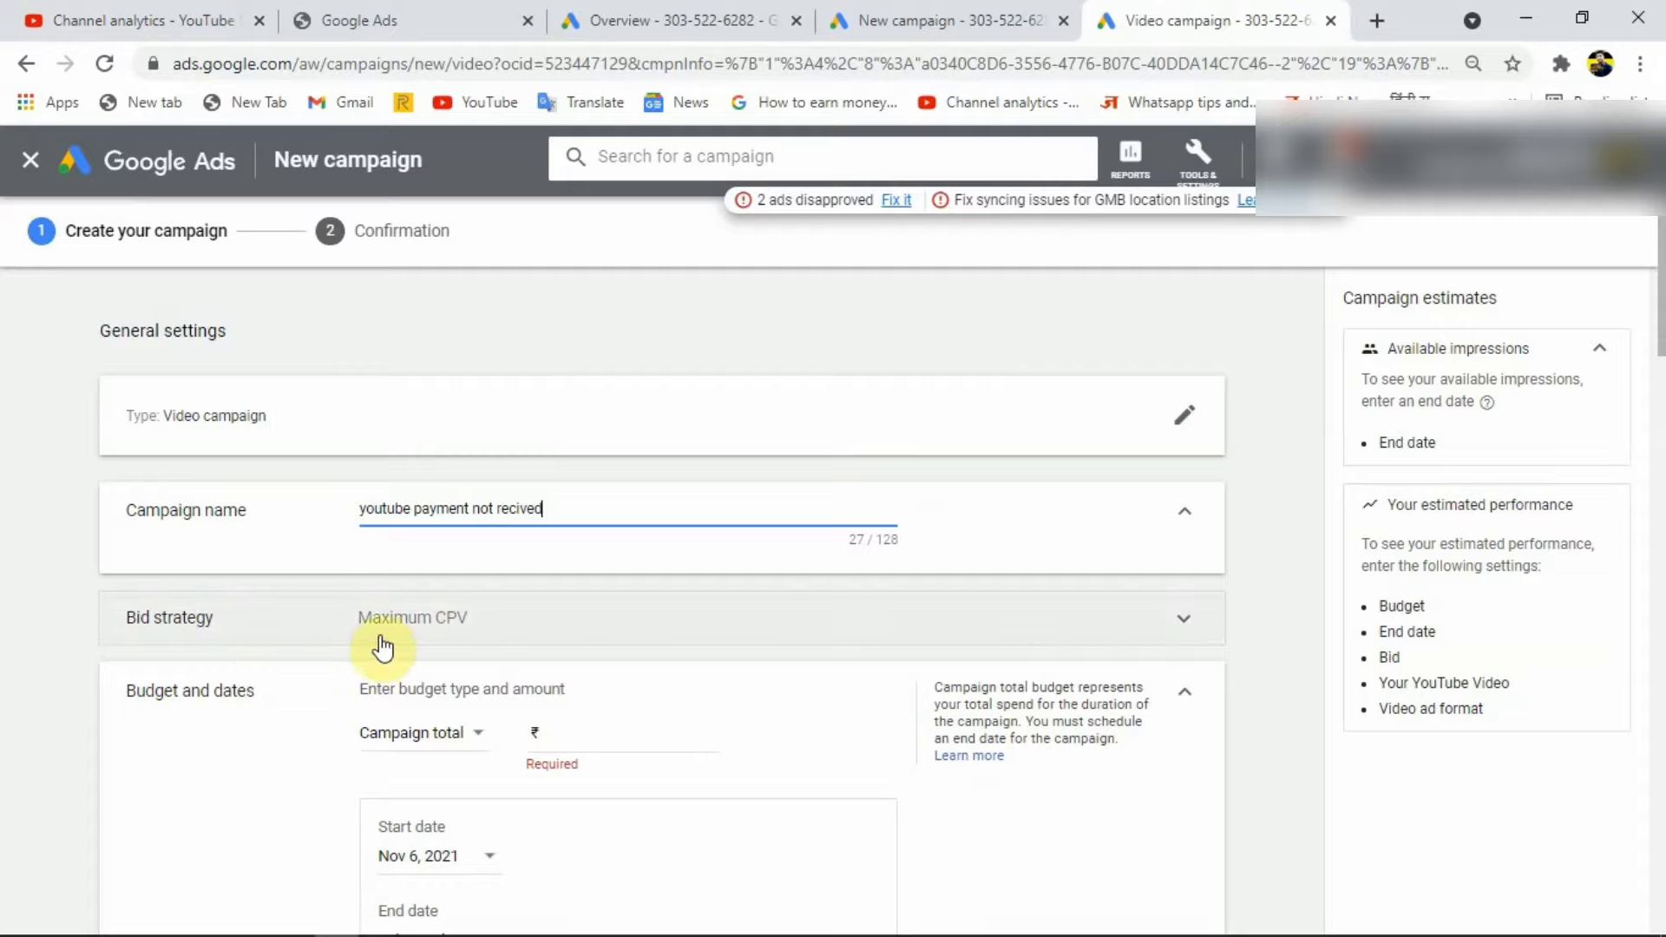
{"action": "left_click", "coordinate": [420, 640]}
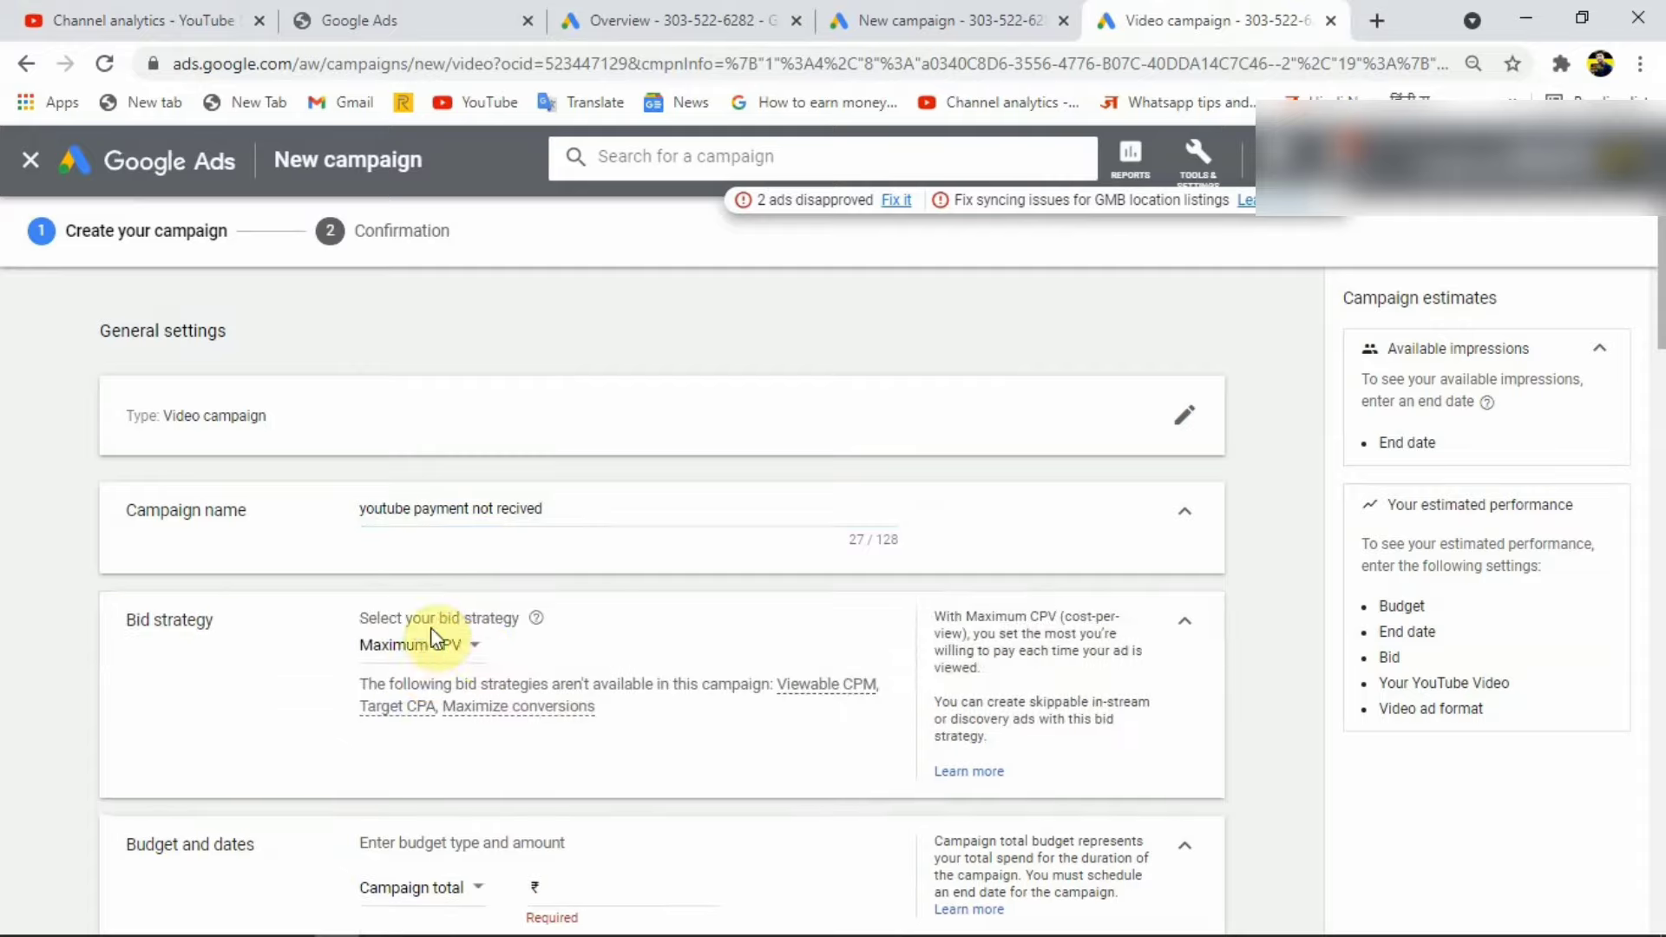
{"action": "left_click", "coordinate": [454, 648]}
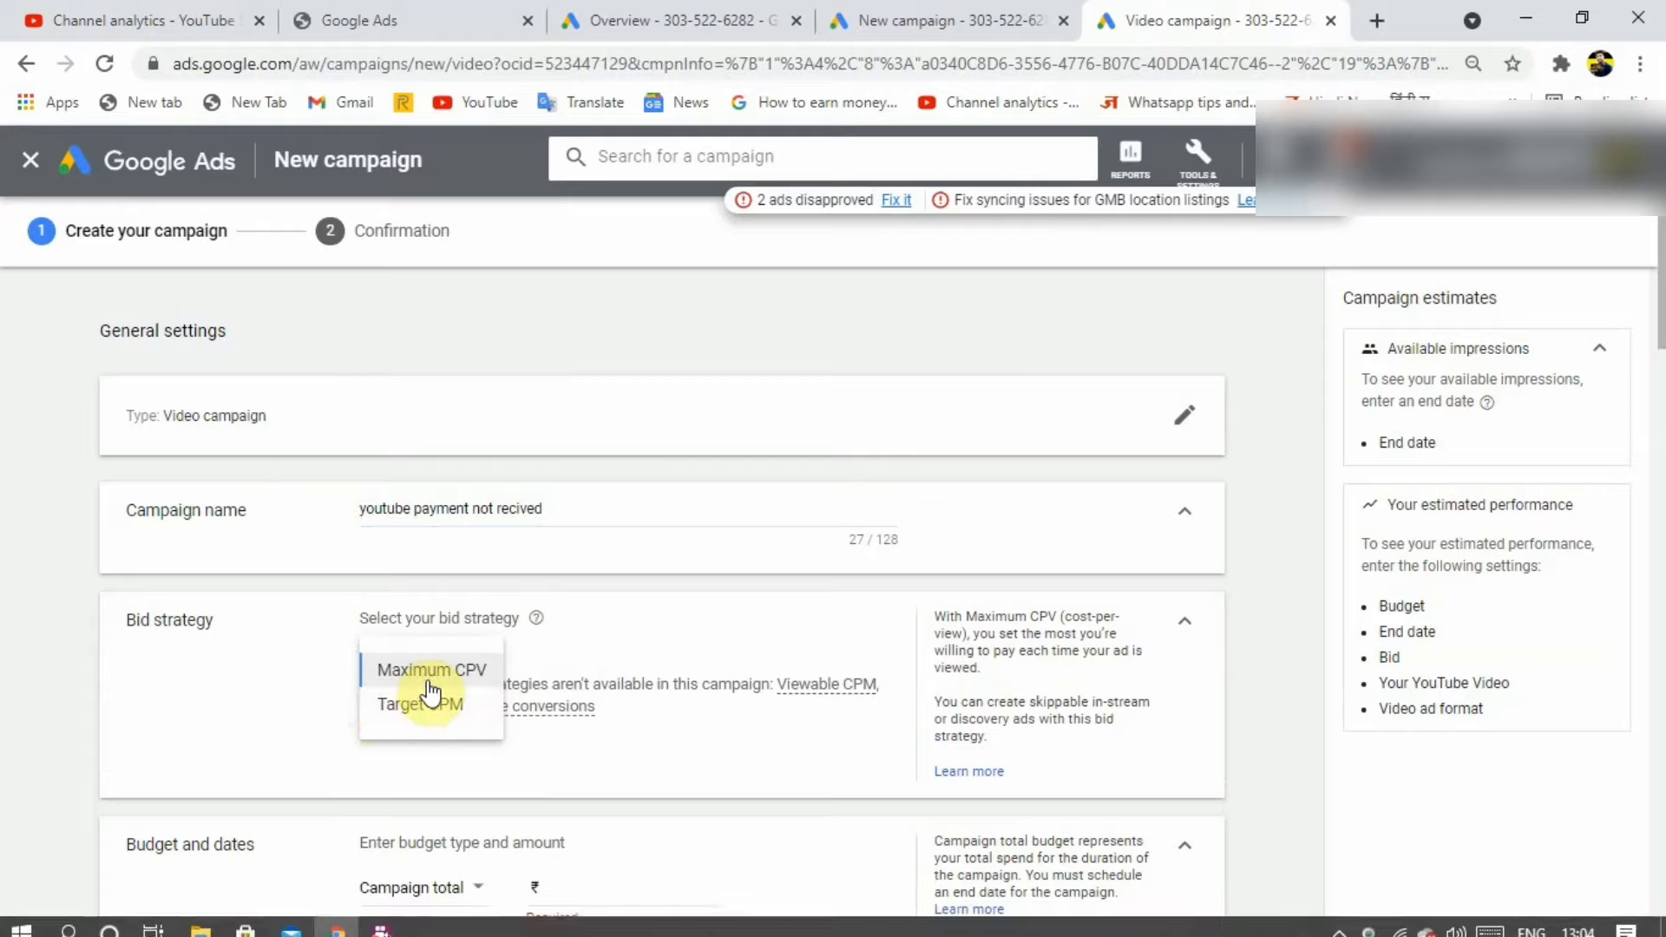
{"action": "left_click", "coordinate": [429, 680]}
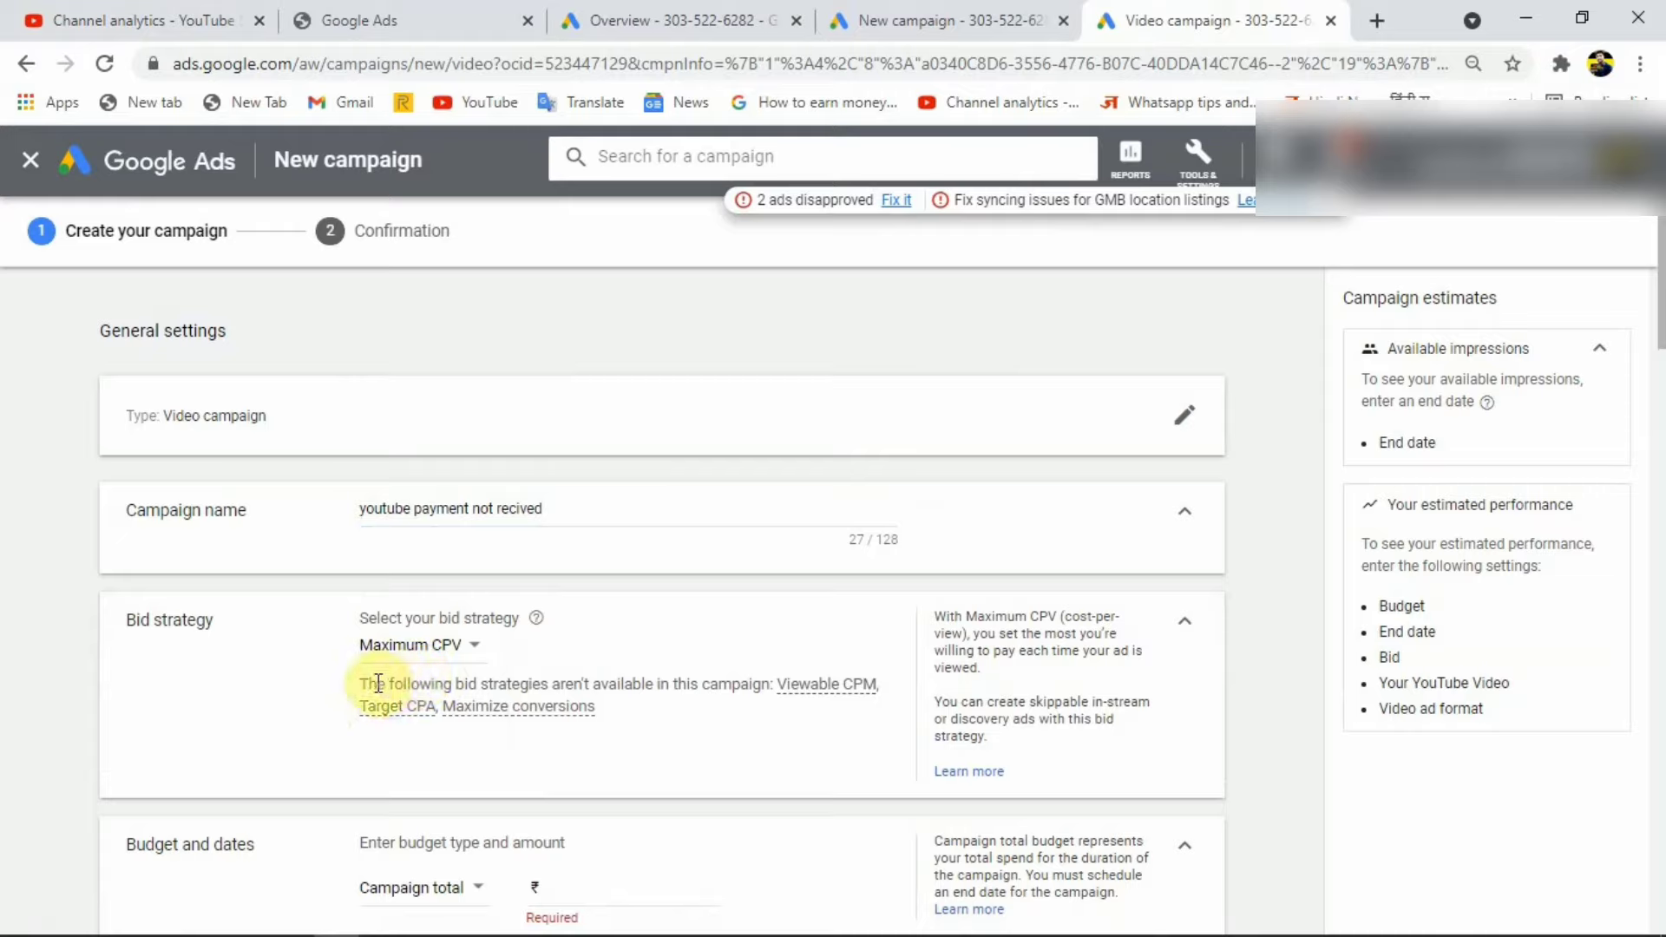
{"action": "left_click", "coordinate": [423, 647]}
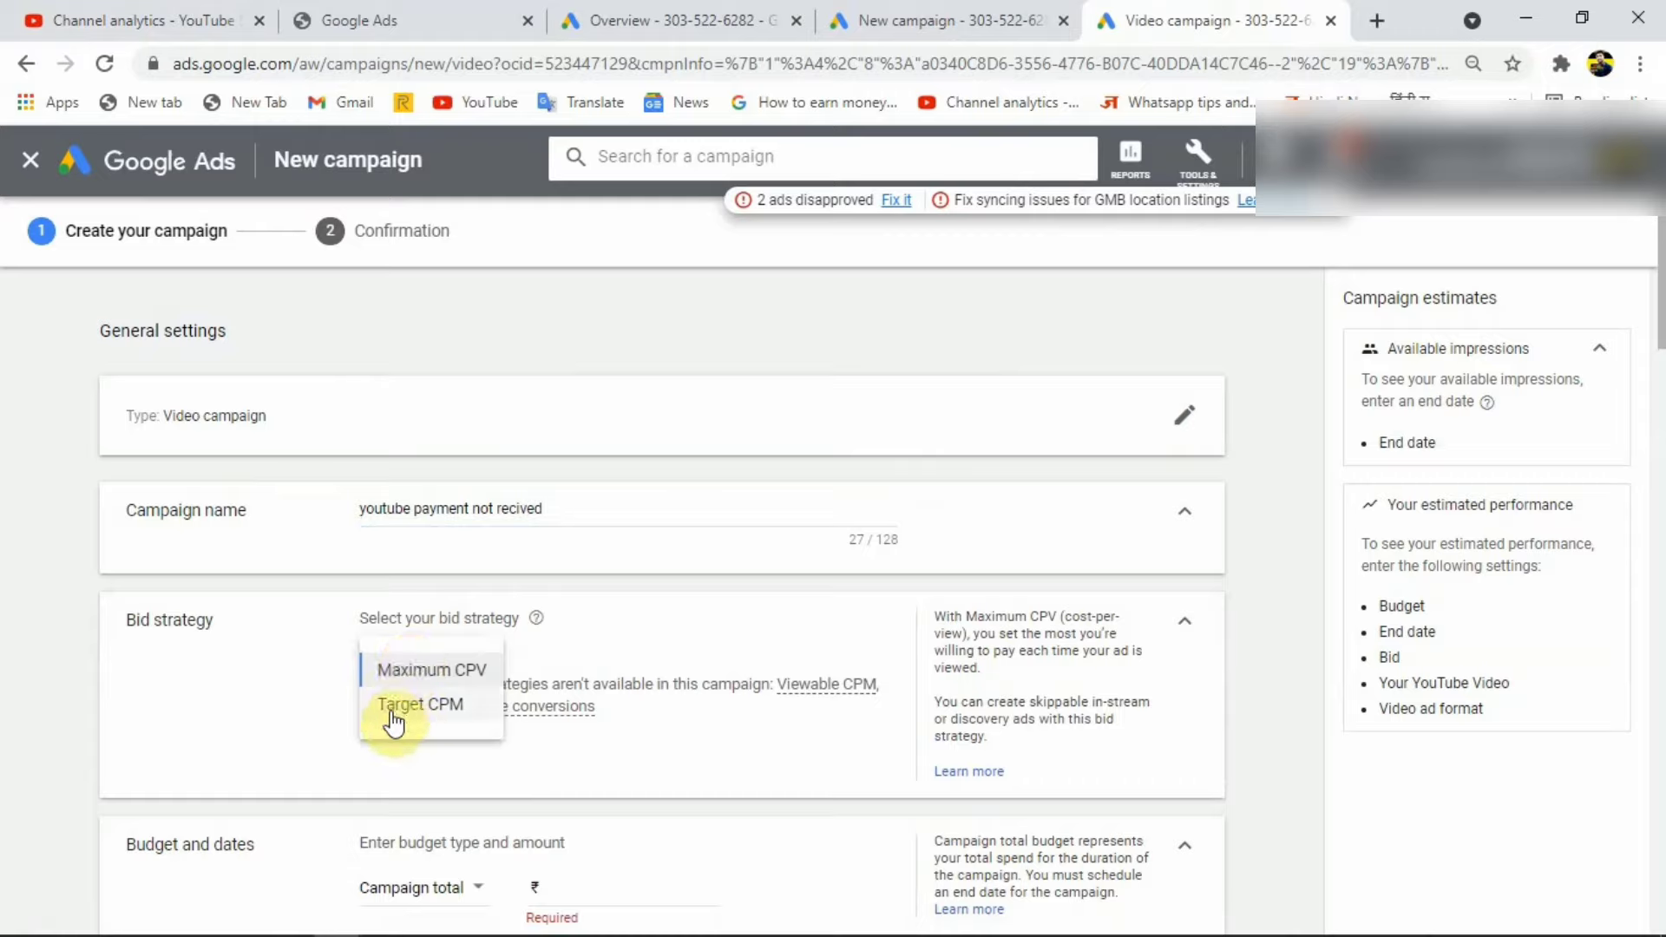
{"action": "left_click", "coordinate": [419, 673]}
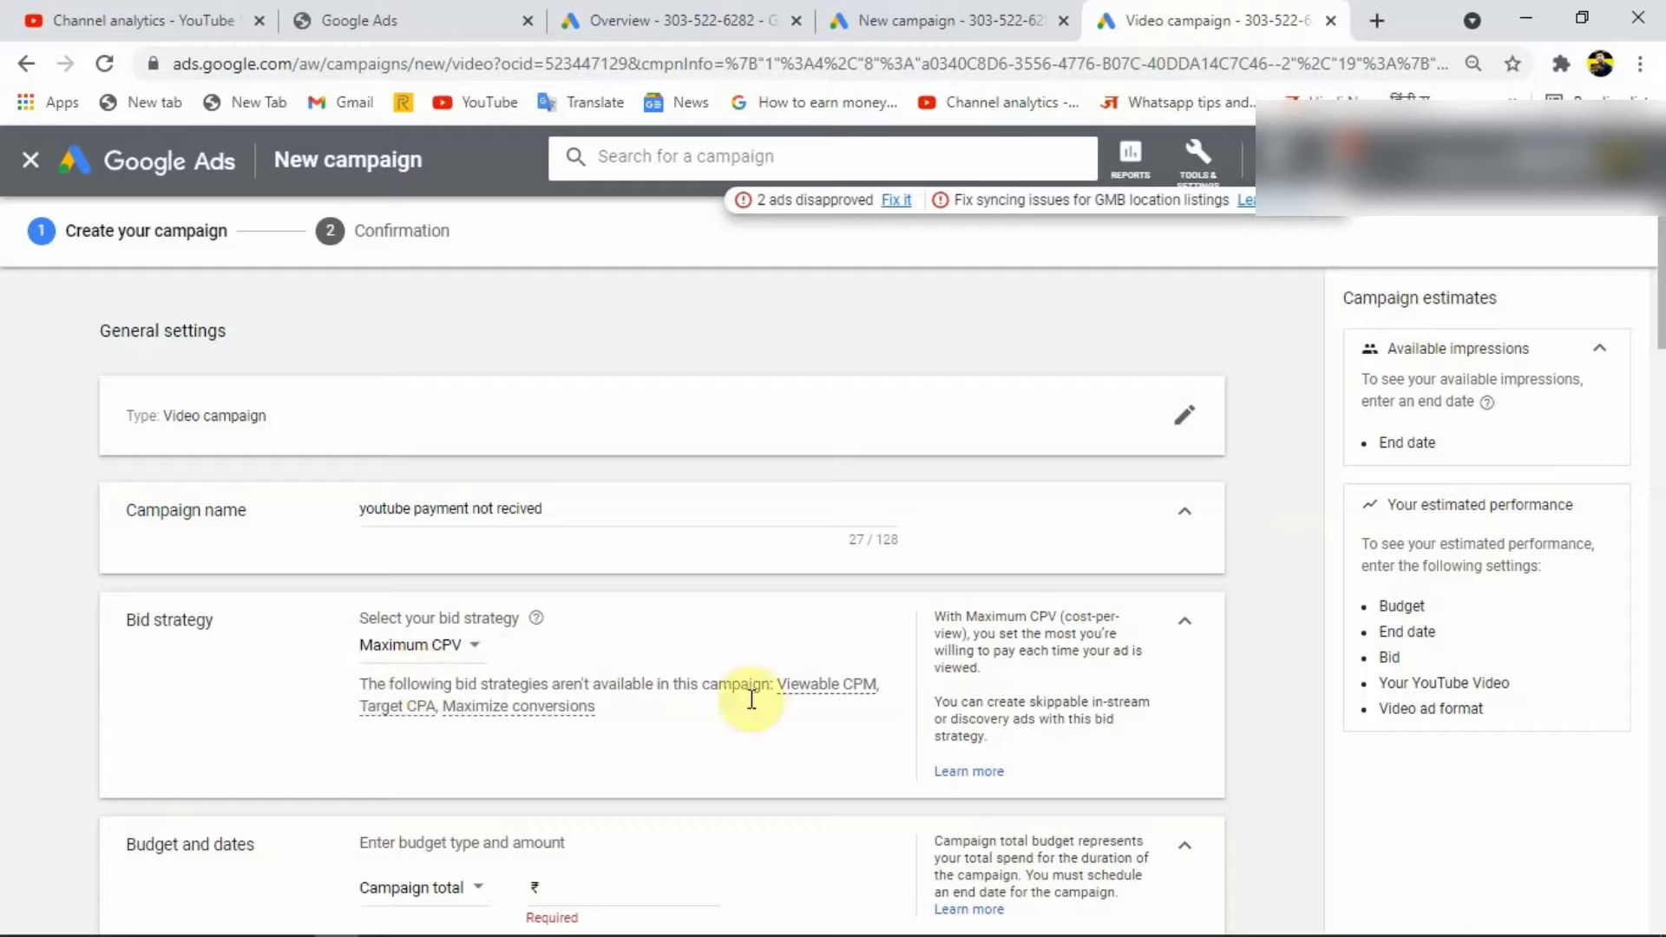
{"action": "left_click", "coordinate": [1187, 638]}
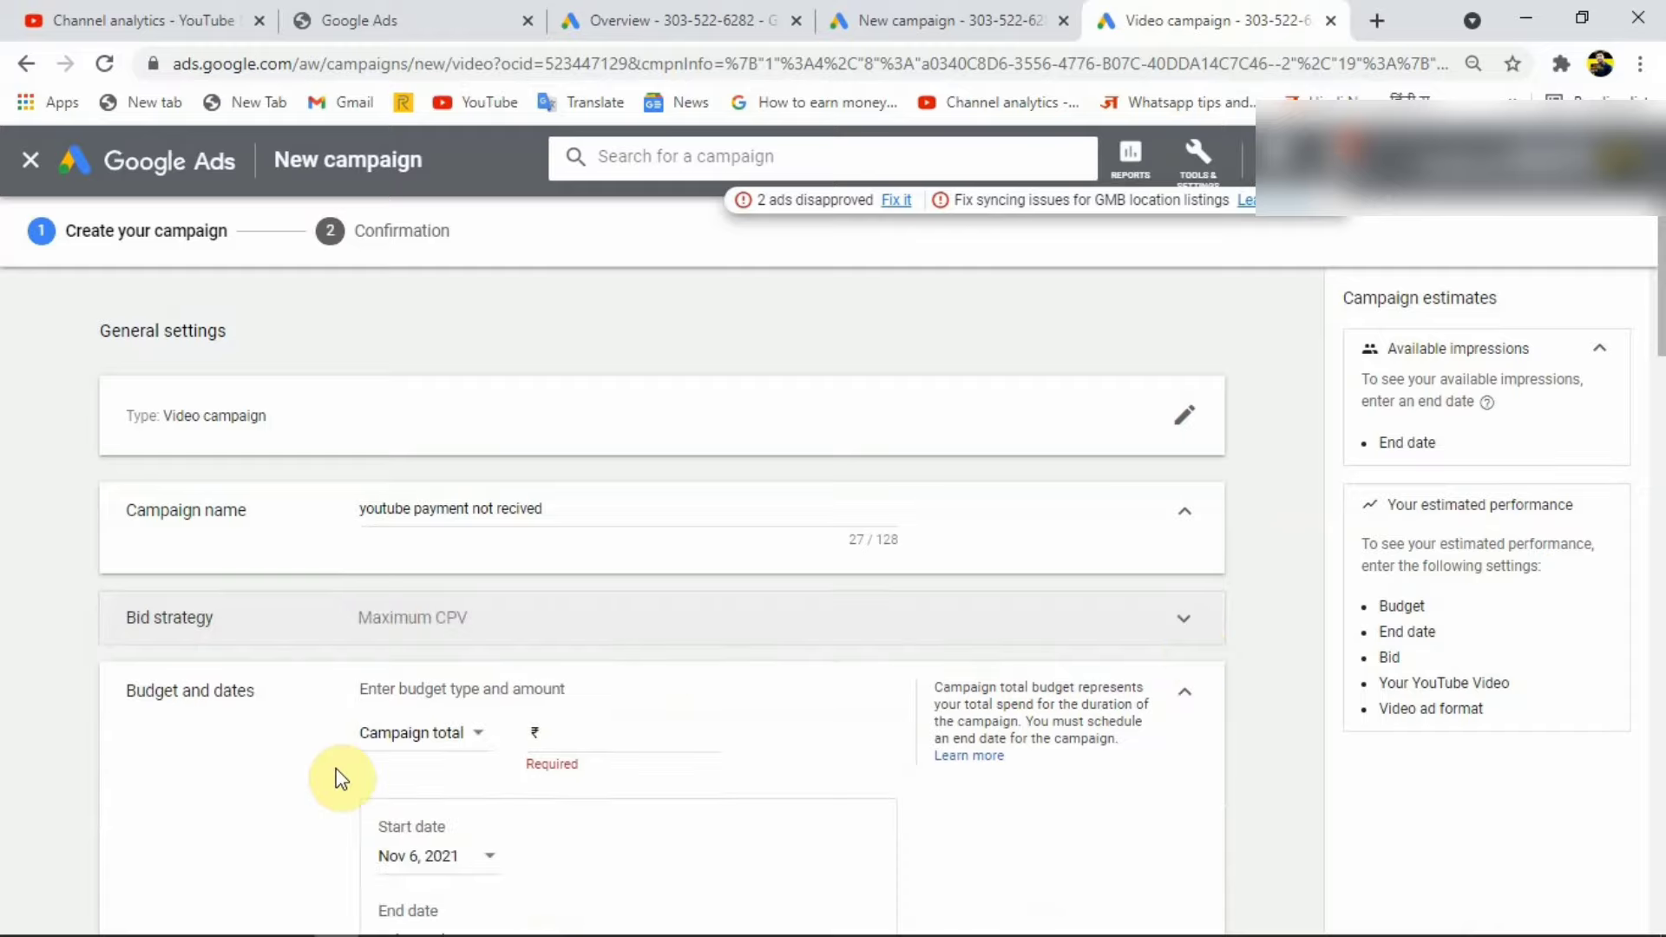
Step: Change the campaign's budget type to Daily and set the amount to ₹100.00
{"action": "scroll", "coordinate": [292, 735], "scroll_direction": "down", "scroll_amount": 1}
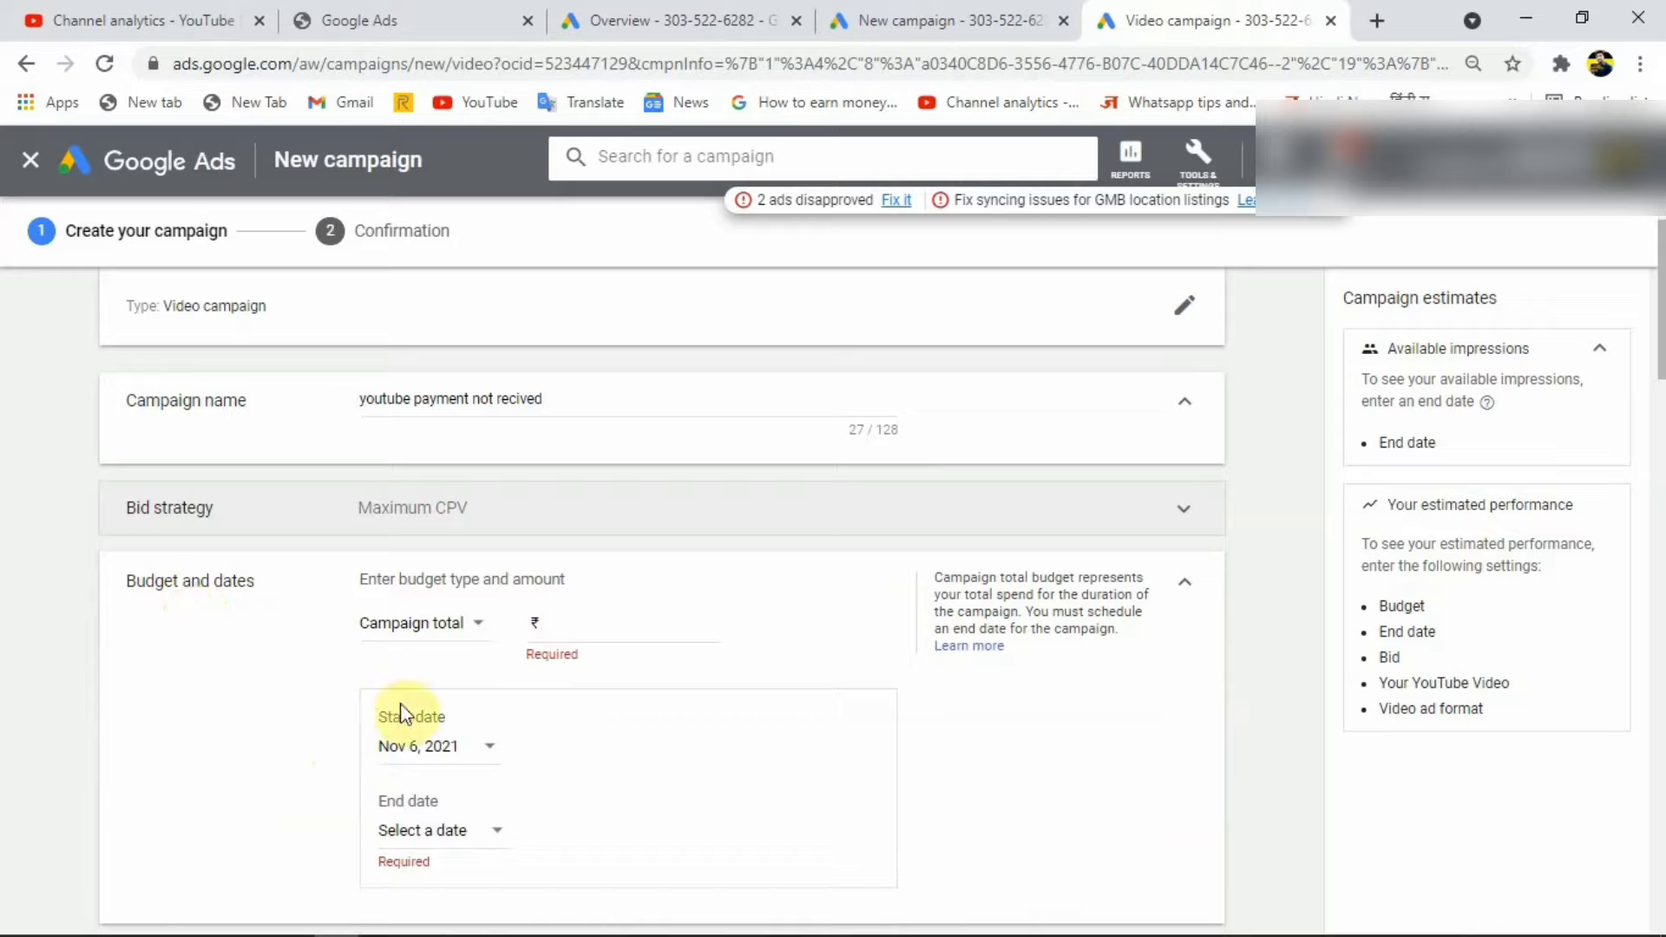
{"action": "left_click", "coordinate": [453, 624]}
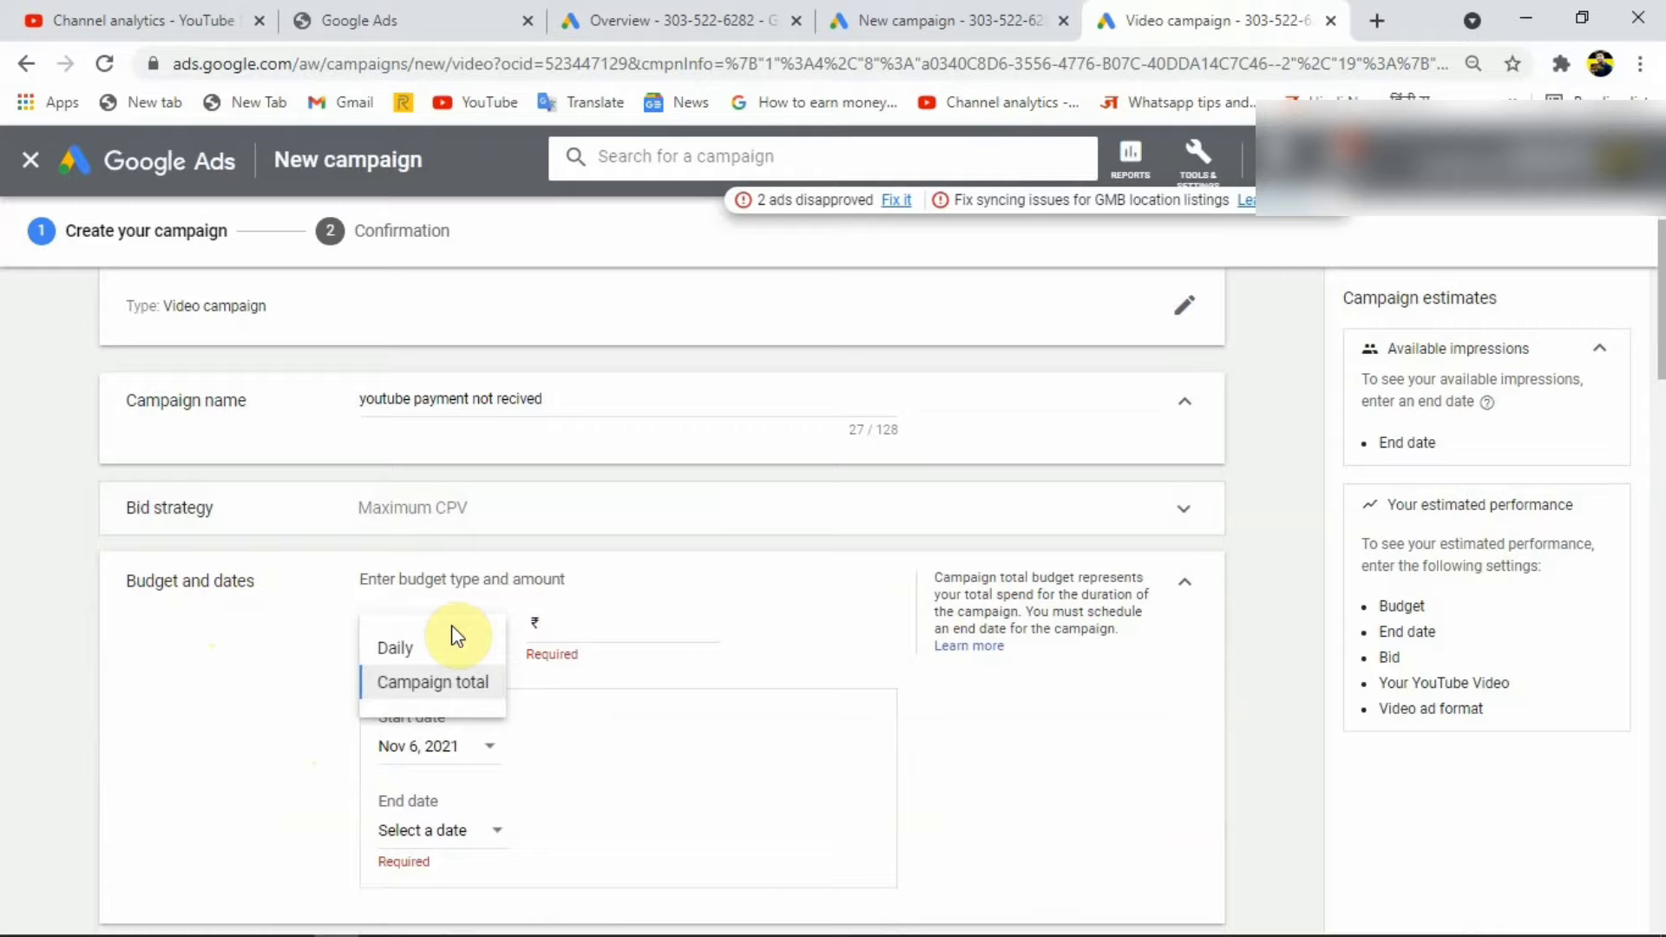
{"action": "left_click", "coordinate": [403, 658]}
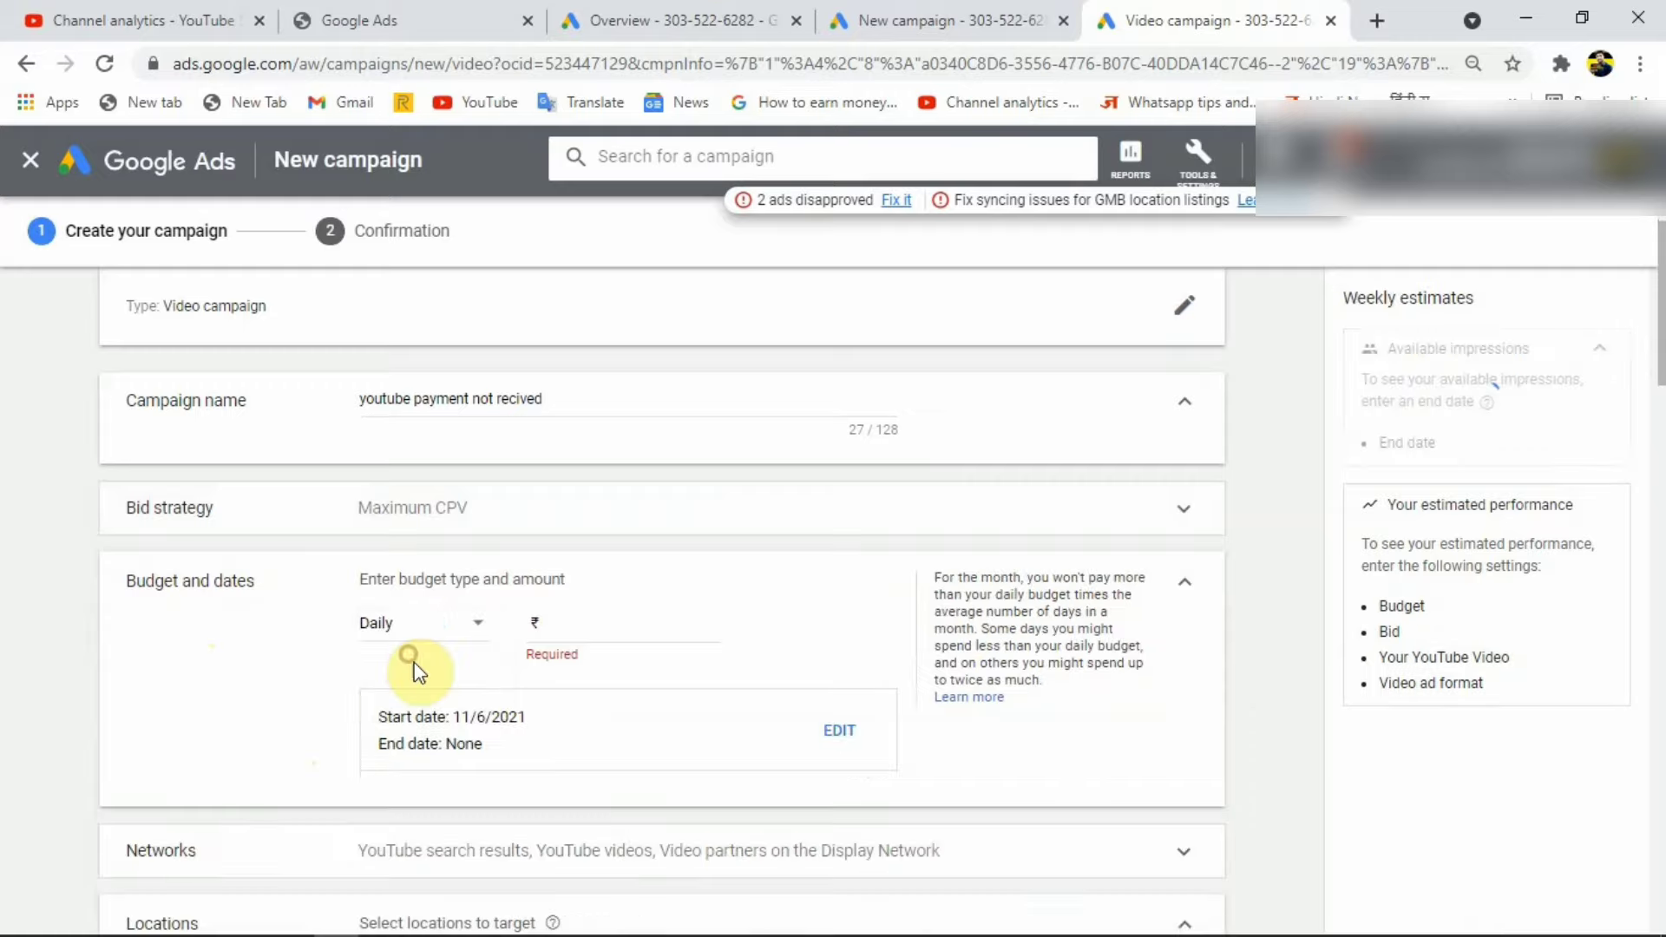
{"action": "left_click", "coordinate": [556, 634]}
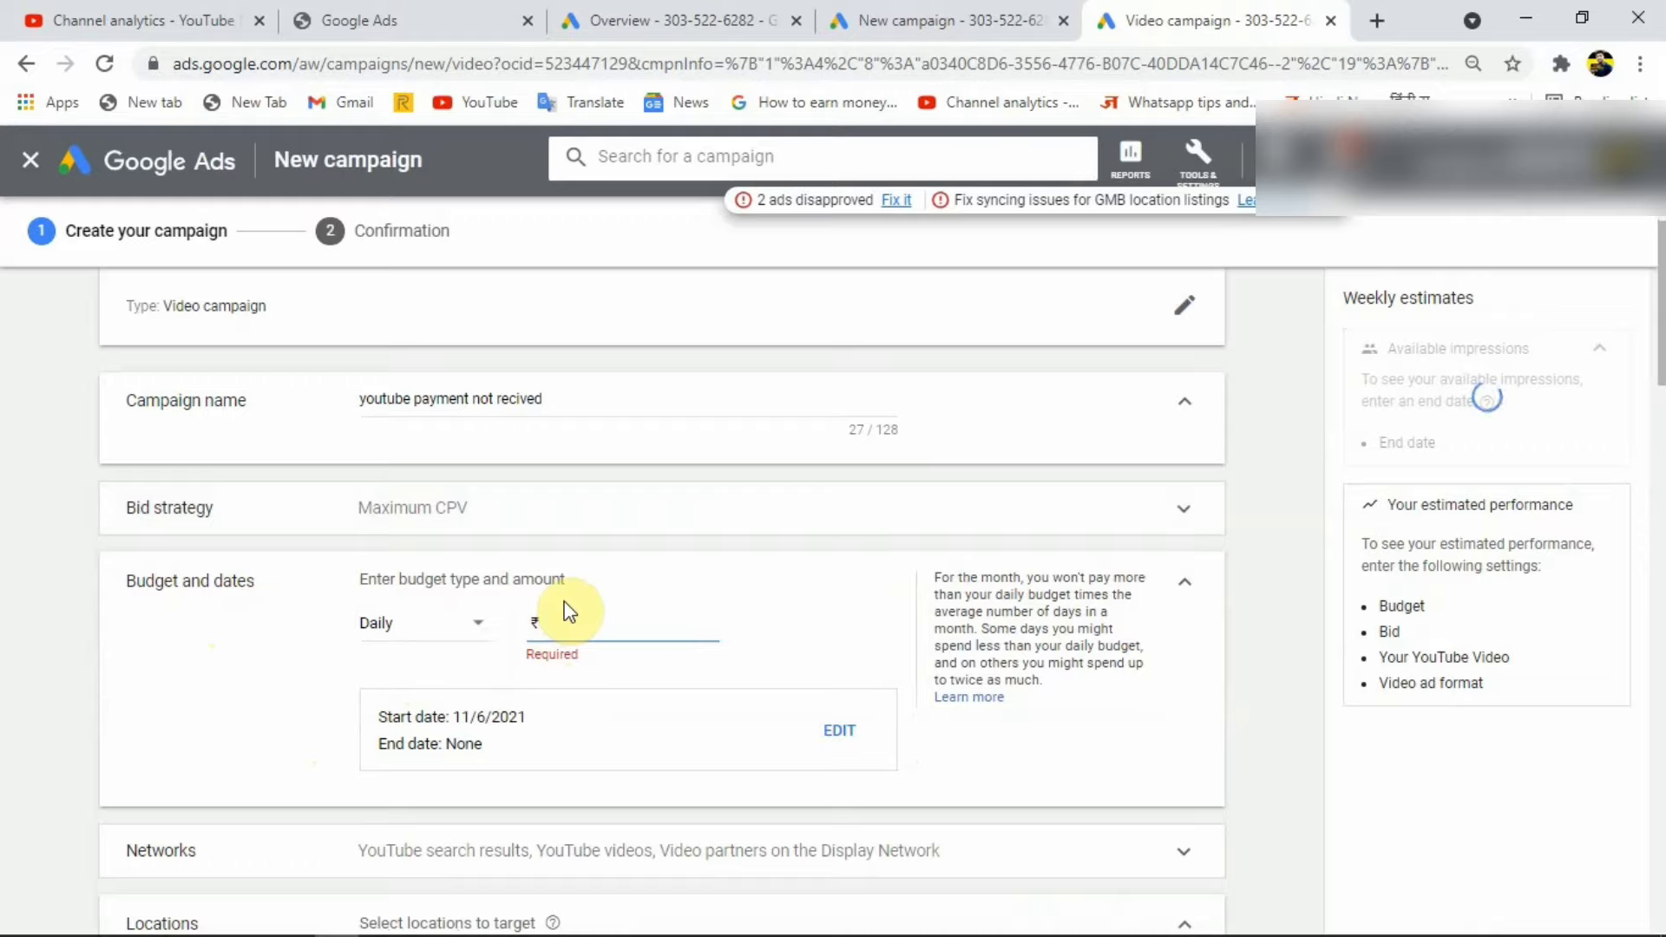
{"action": "type", "text": "100.00"}
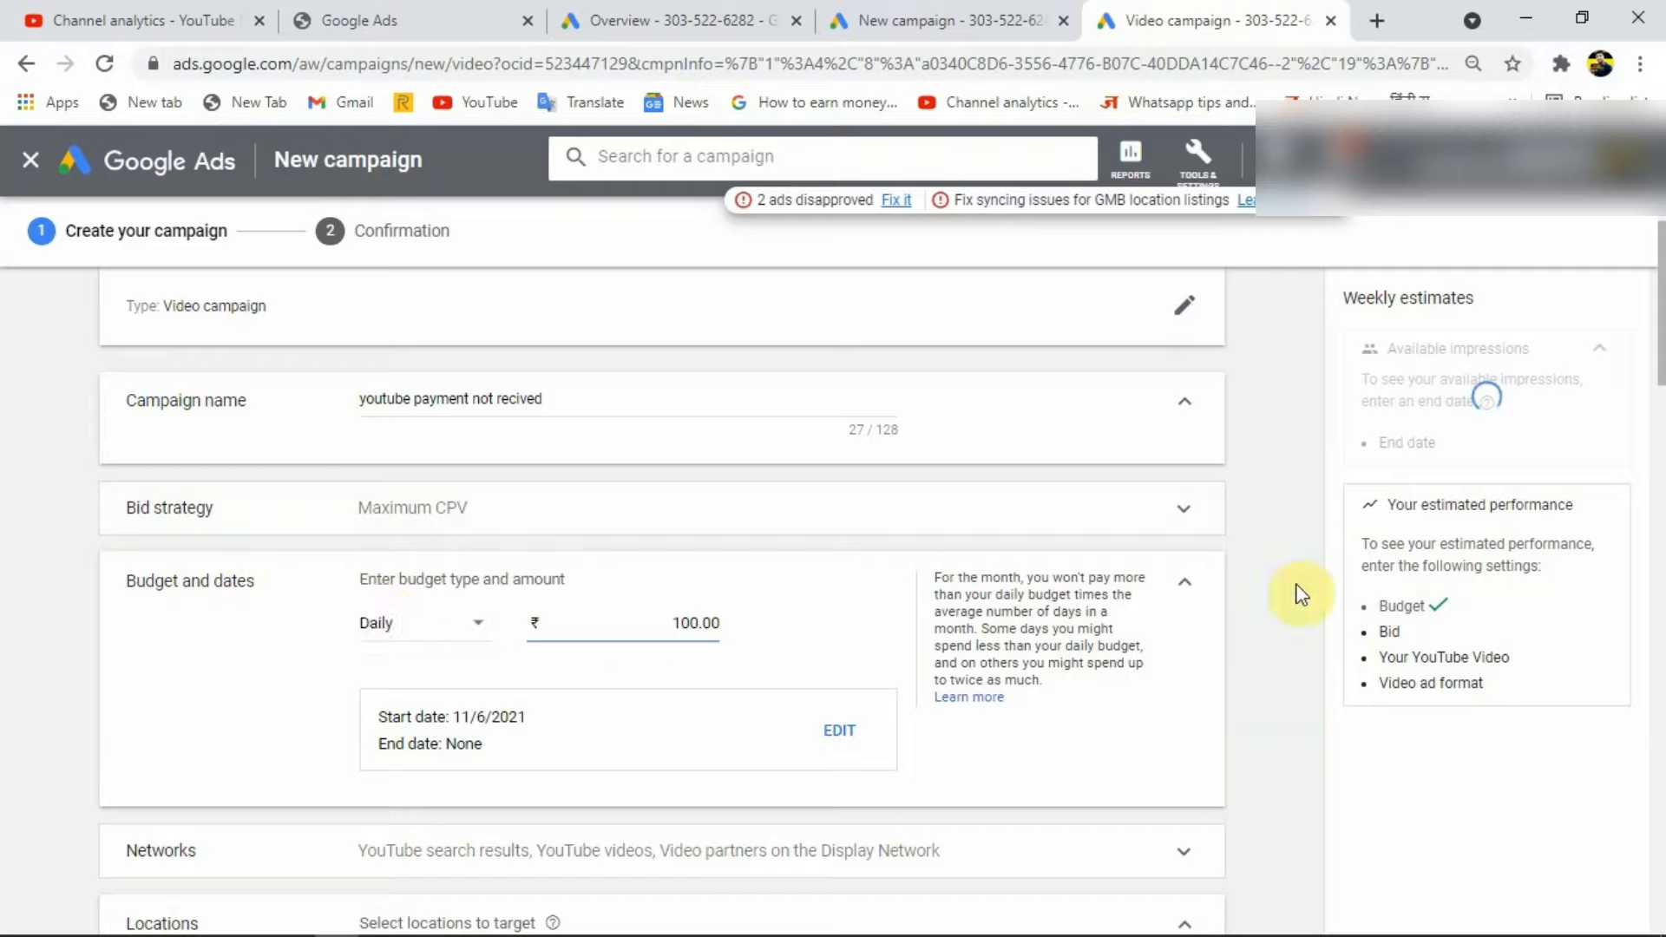
{"action": "left_click", "coordinate": [1185, 583]}
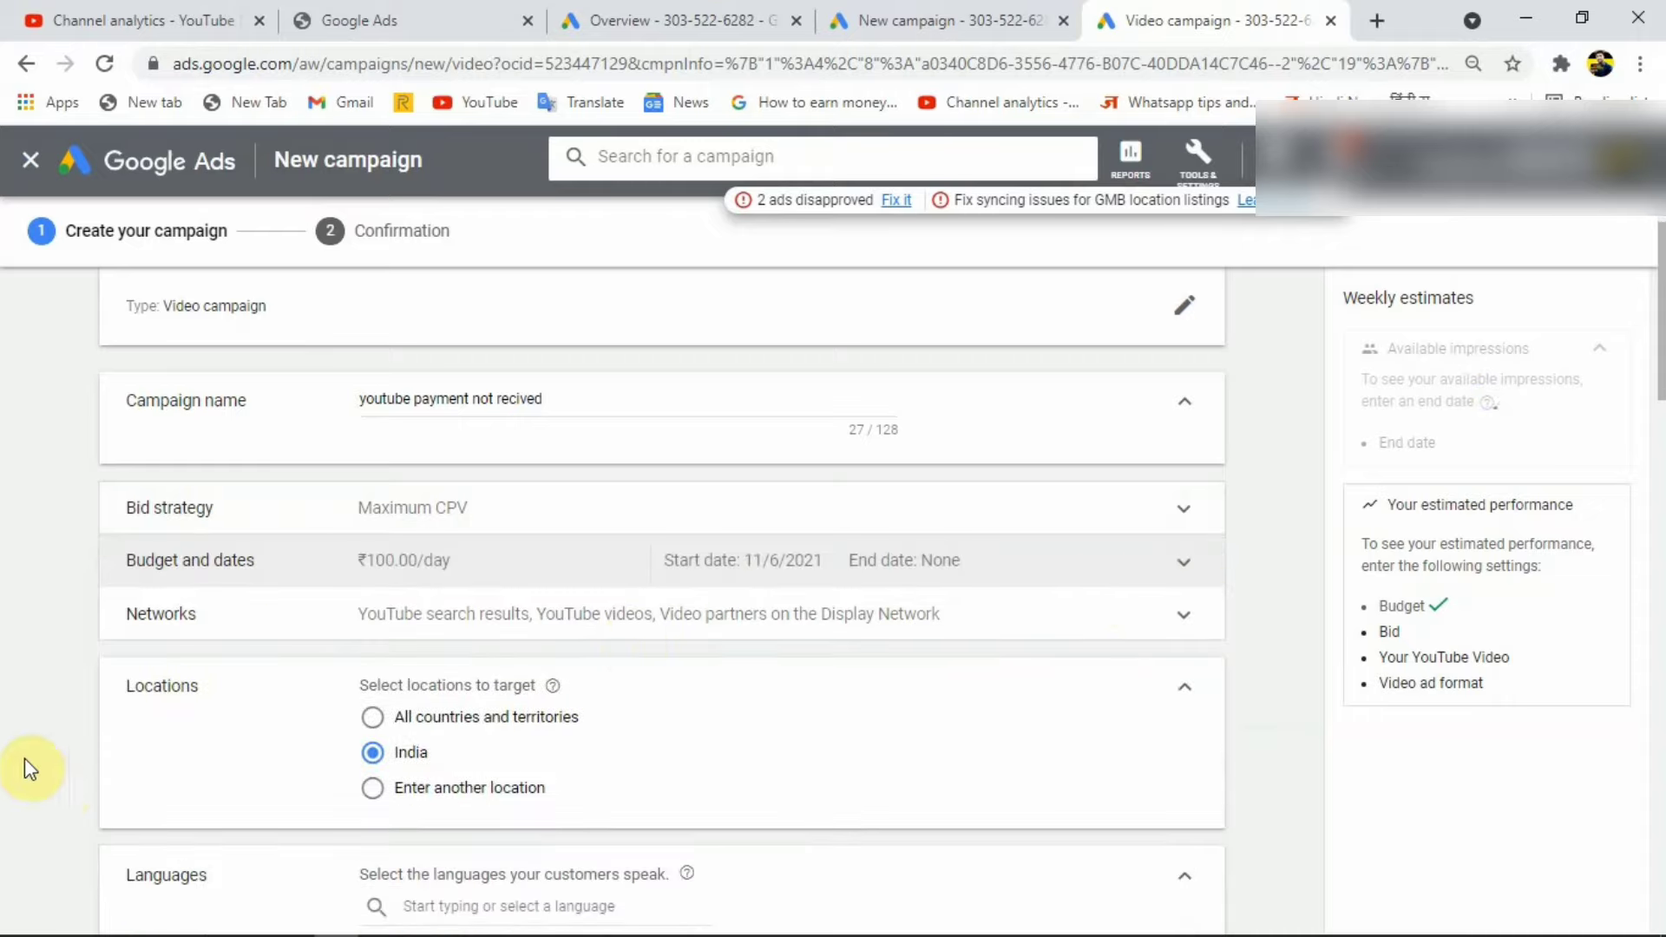
Step: Exclude video partners on the Display Network from the campaign's networks
{"action": "left_click", "coordinate": [171, 614]}
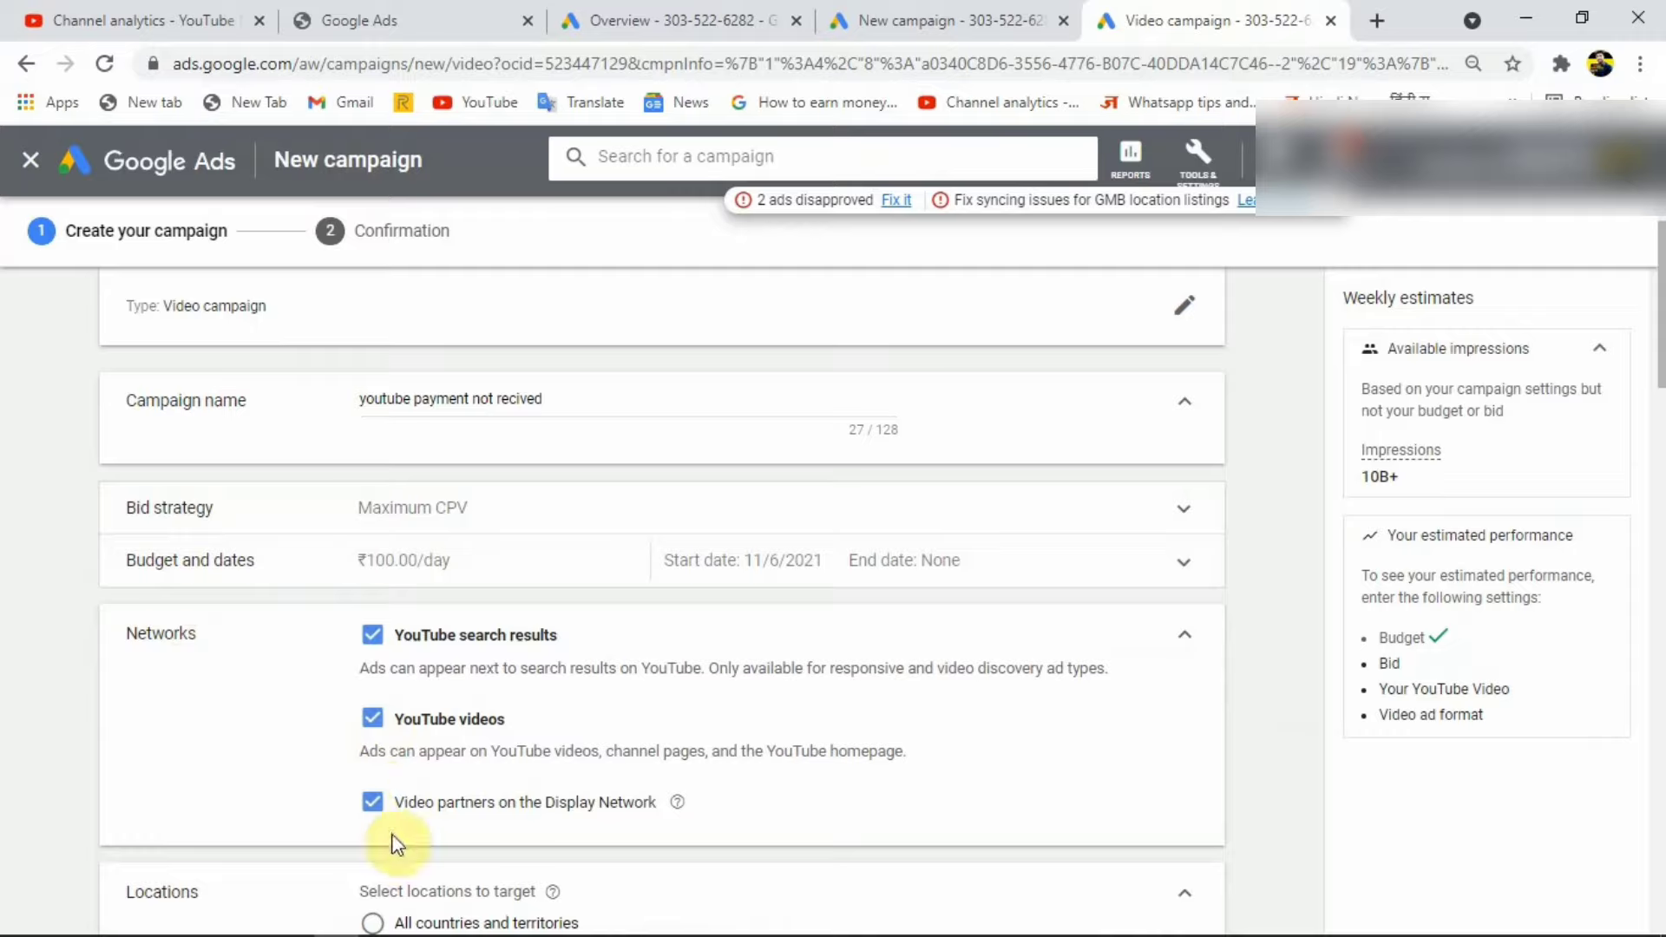
{"action": "left_click", "coordinate": [384, 808]}
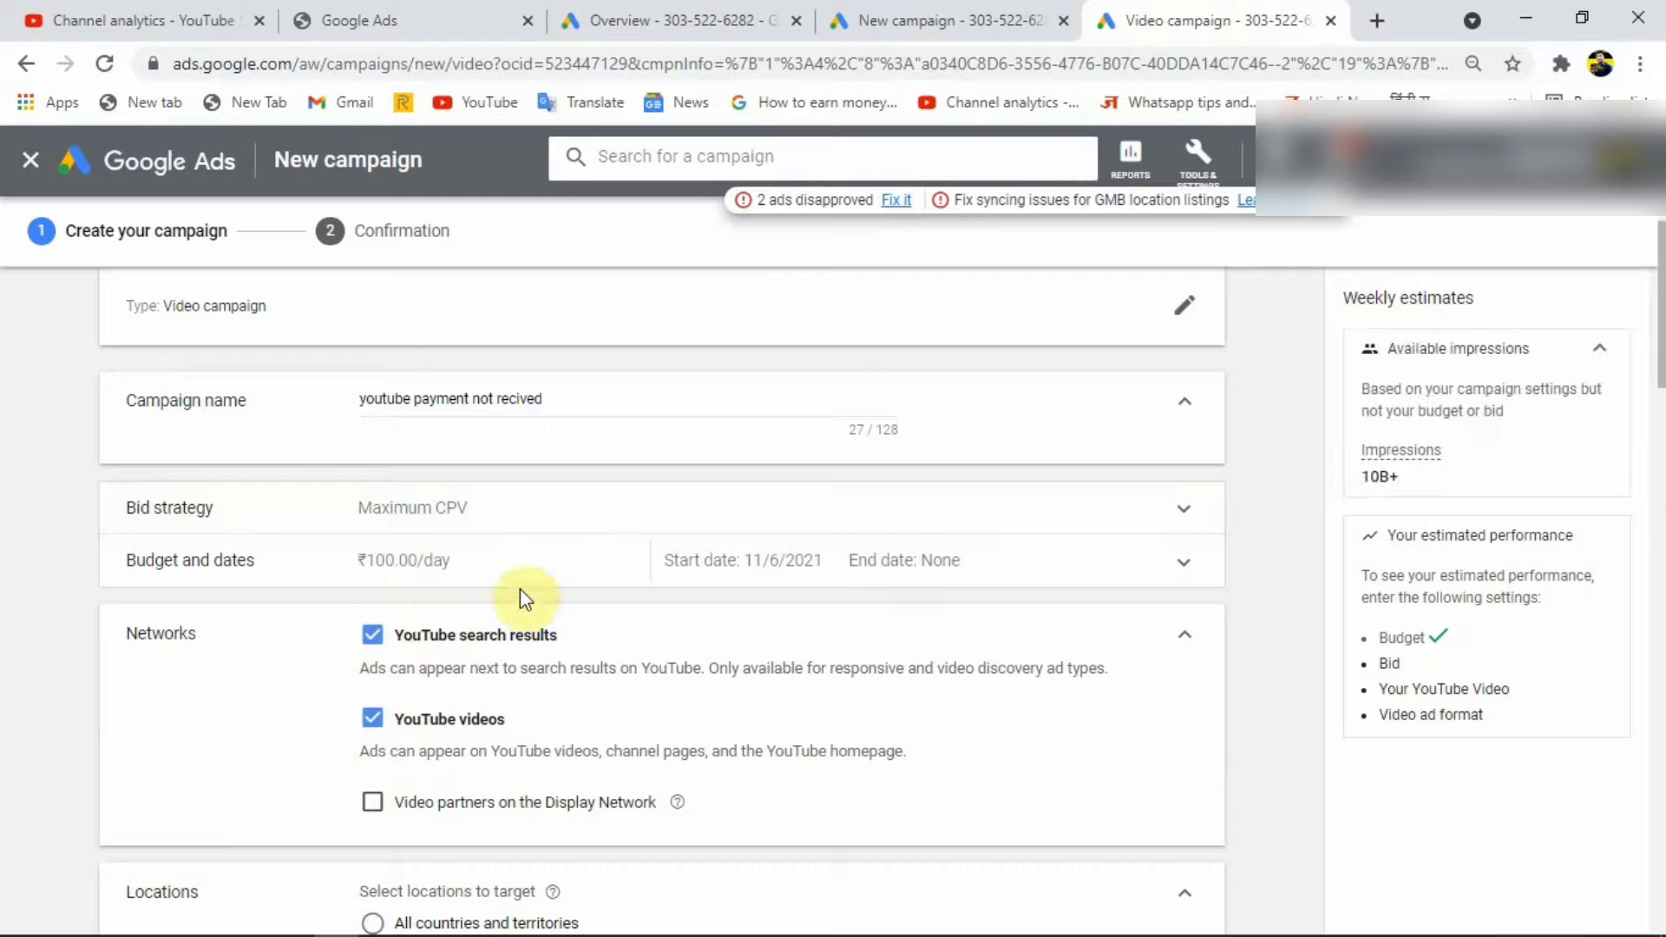
{"action": "scroll", "coordinate": [520, 595], "scroll_direction": "up", "scroll_amount": 2}
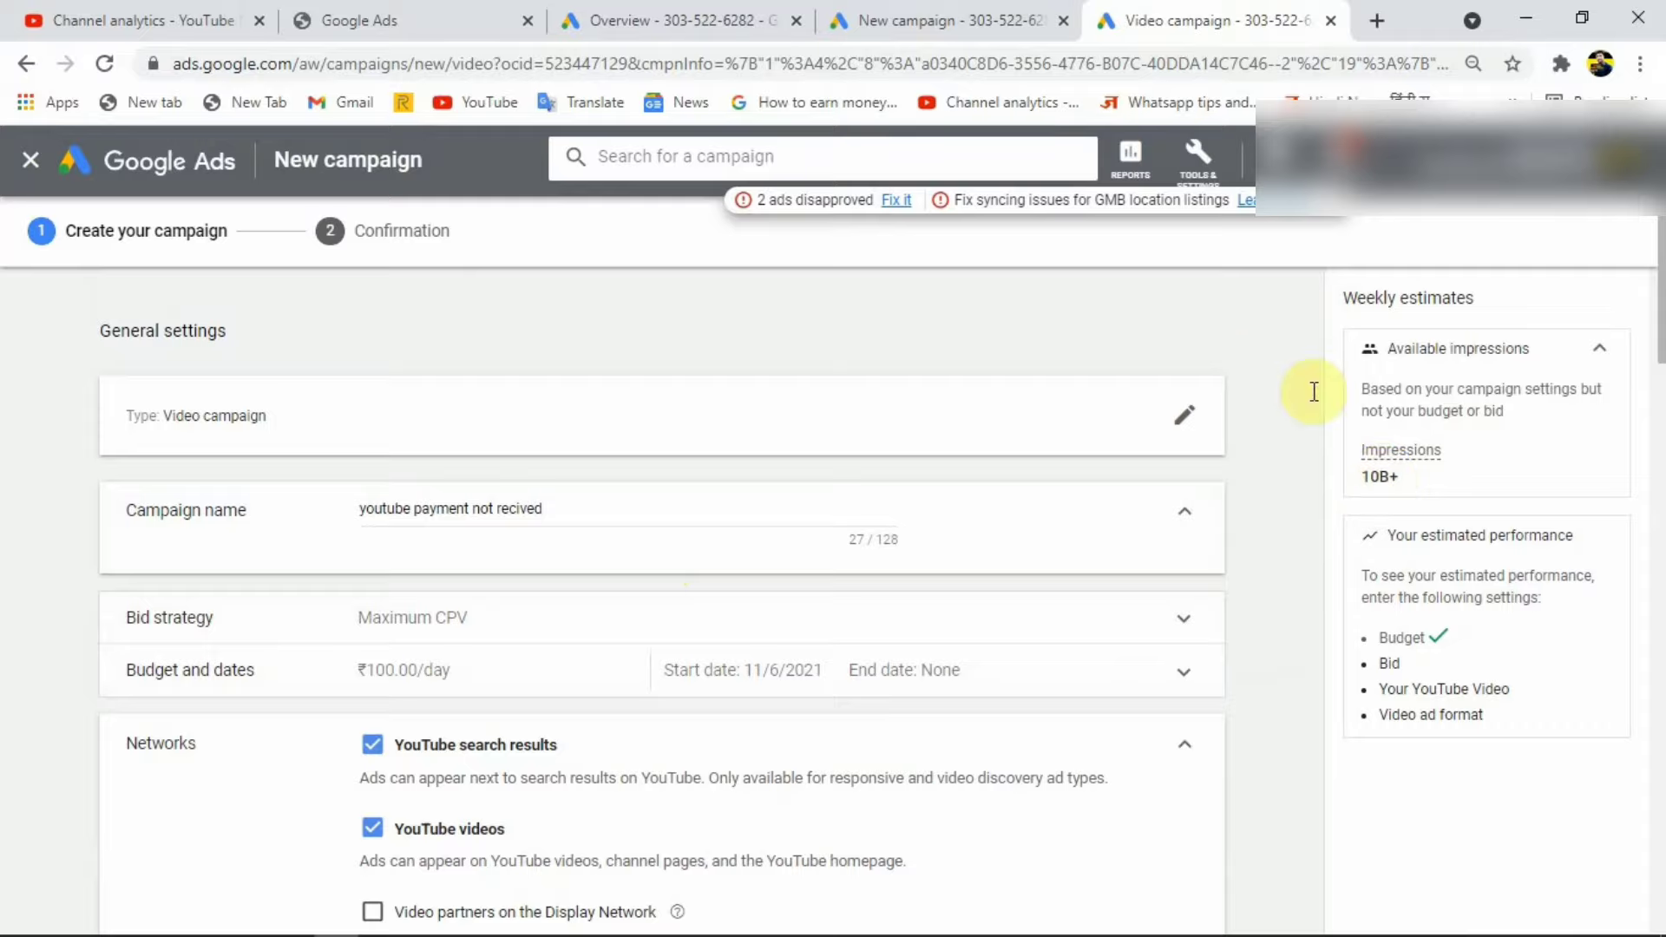
{"action": "mouse_move", "coordinate": [639, 928]}
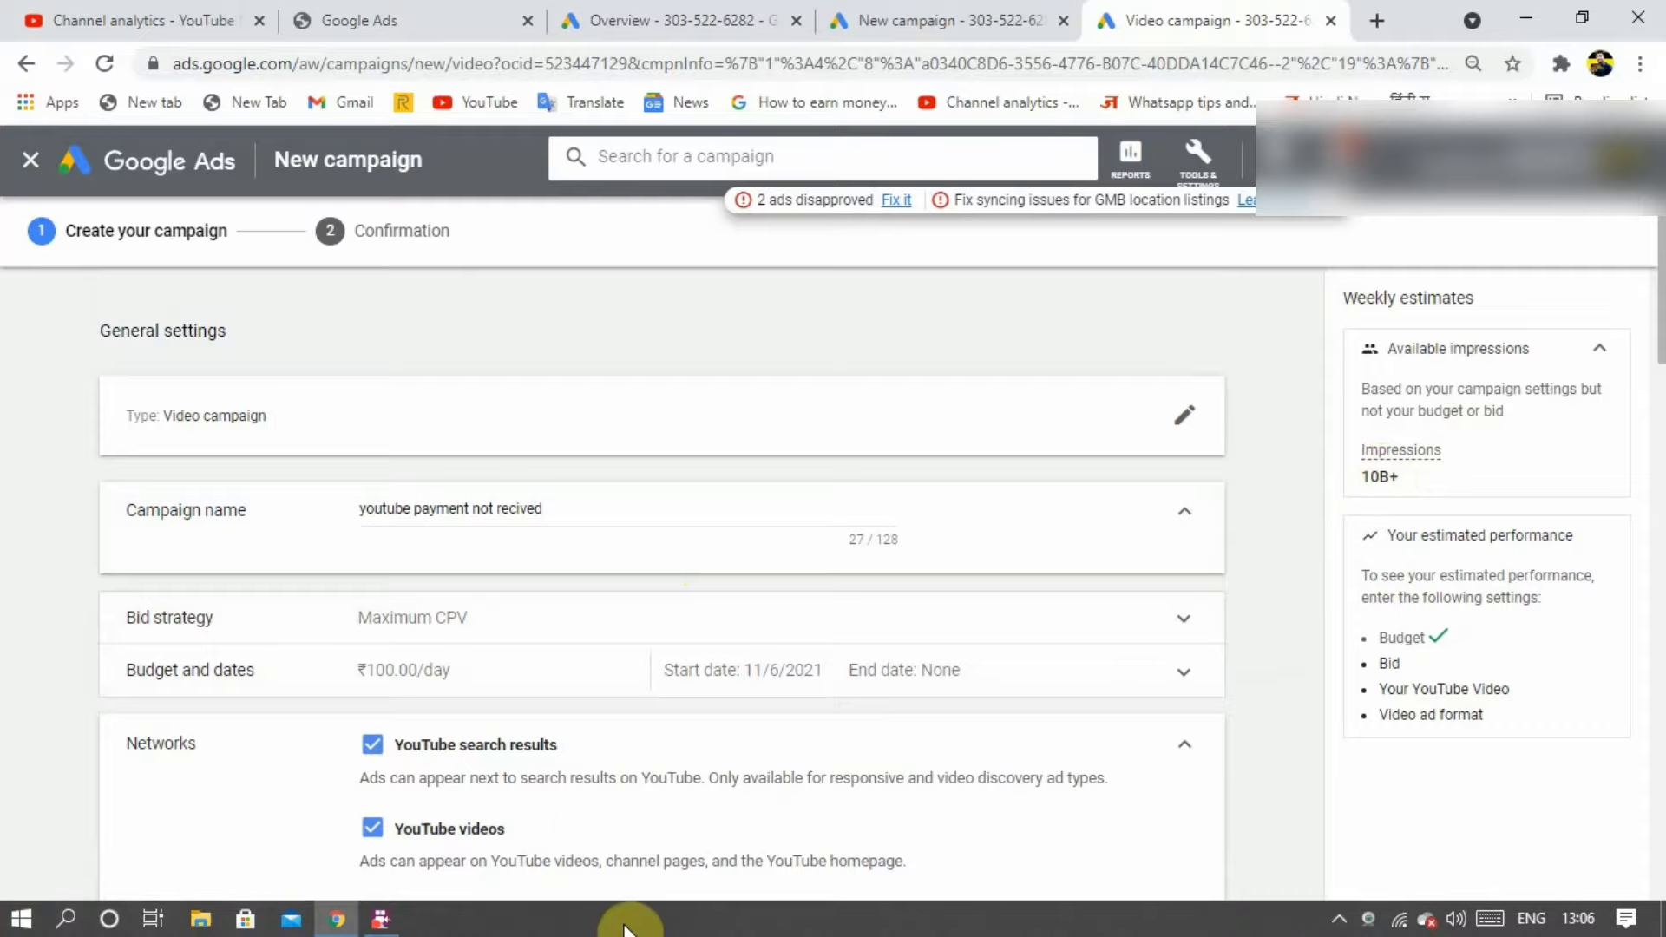
{"action": "scroll", "coordinate": [559, 825], "scroll_direction": "down", "scroll_amount": 1}
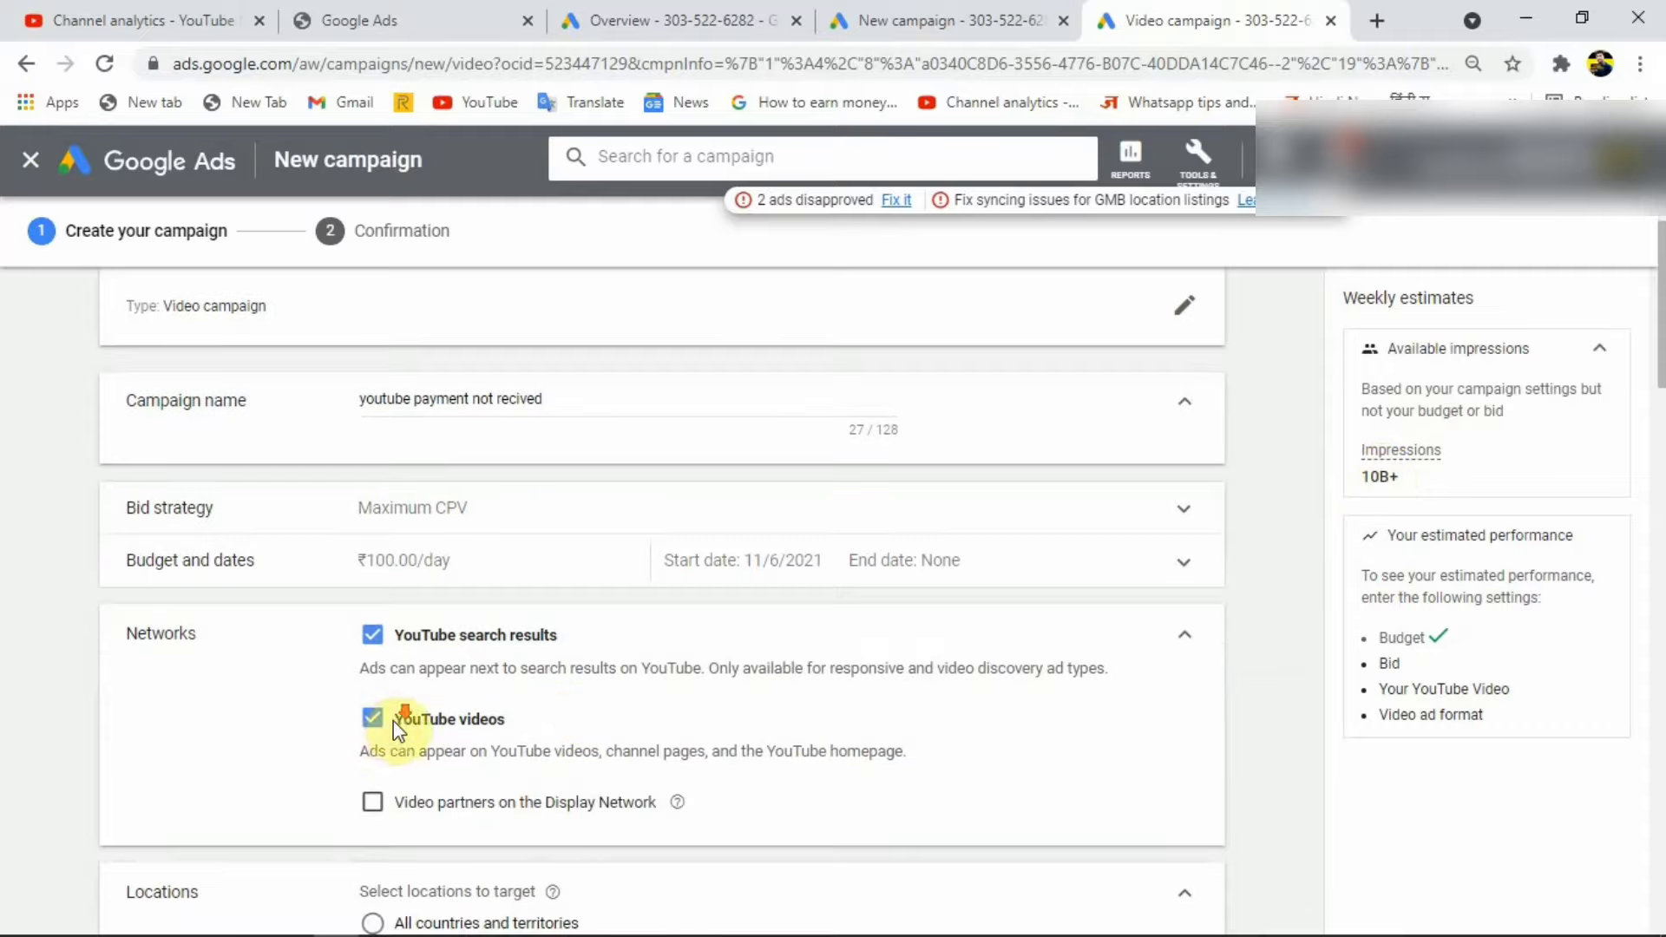
Step: Compare the campaign's location options with the channel's top geographies in YouTube Studio, ending back in the Google Ads campaign
{"action": "scroll", "coordinate": [387, 725], "scroll_direction": "down", "scroll_amount": 2}
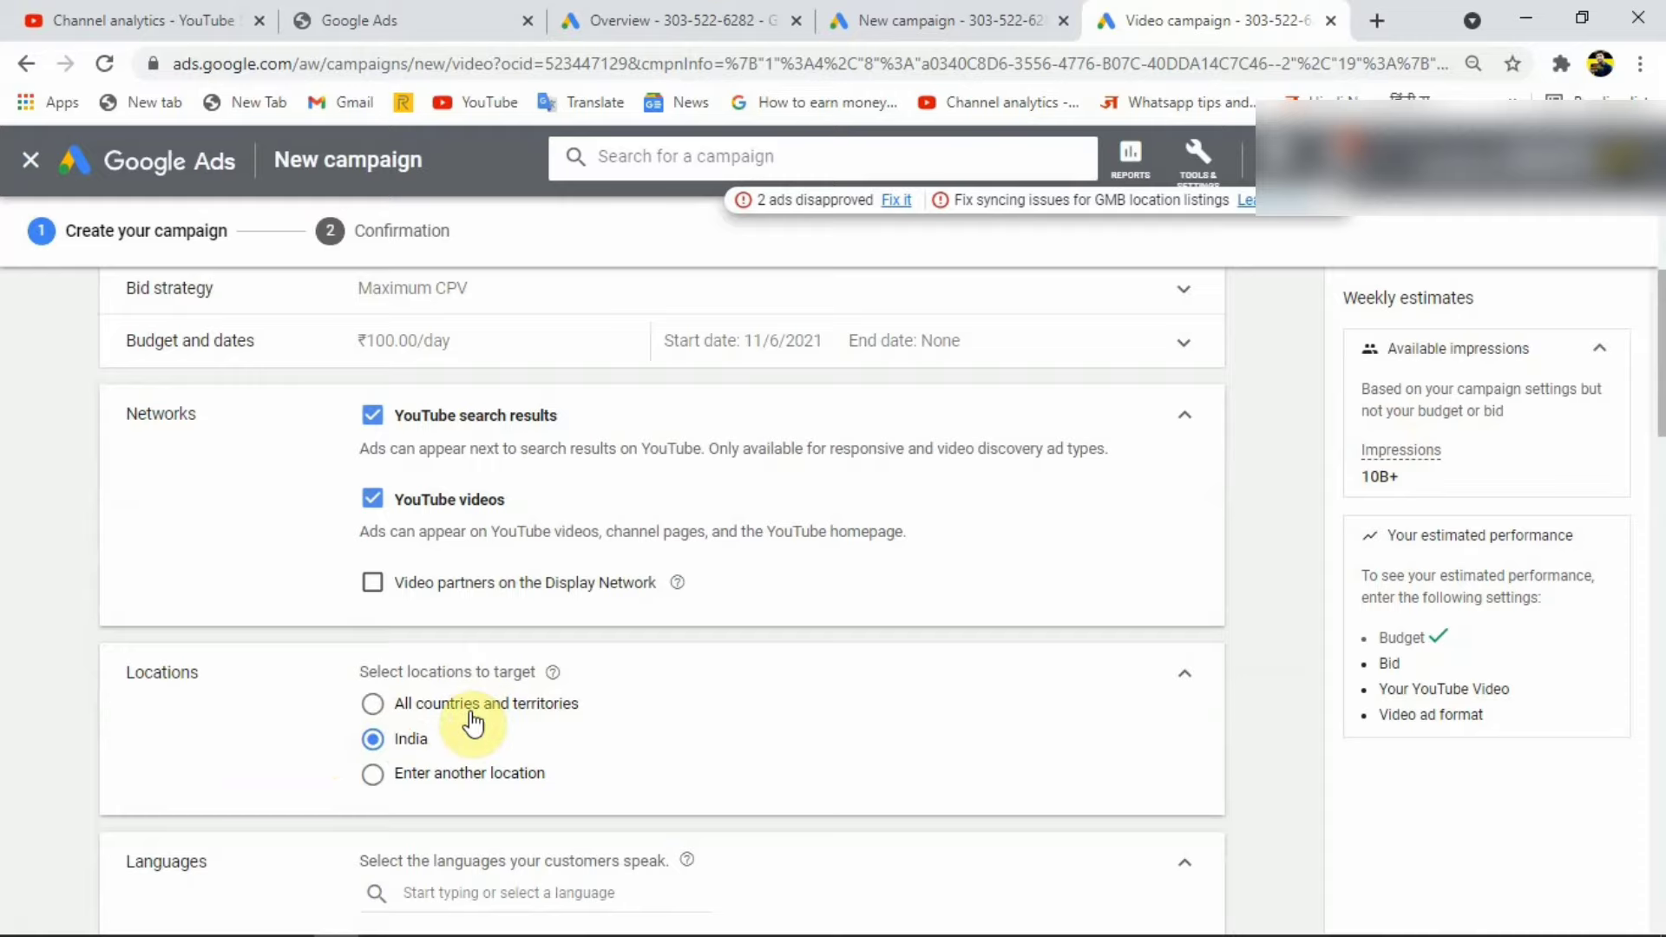
{"action": "left_click", "coordinate": [159, 12]}
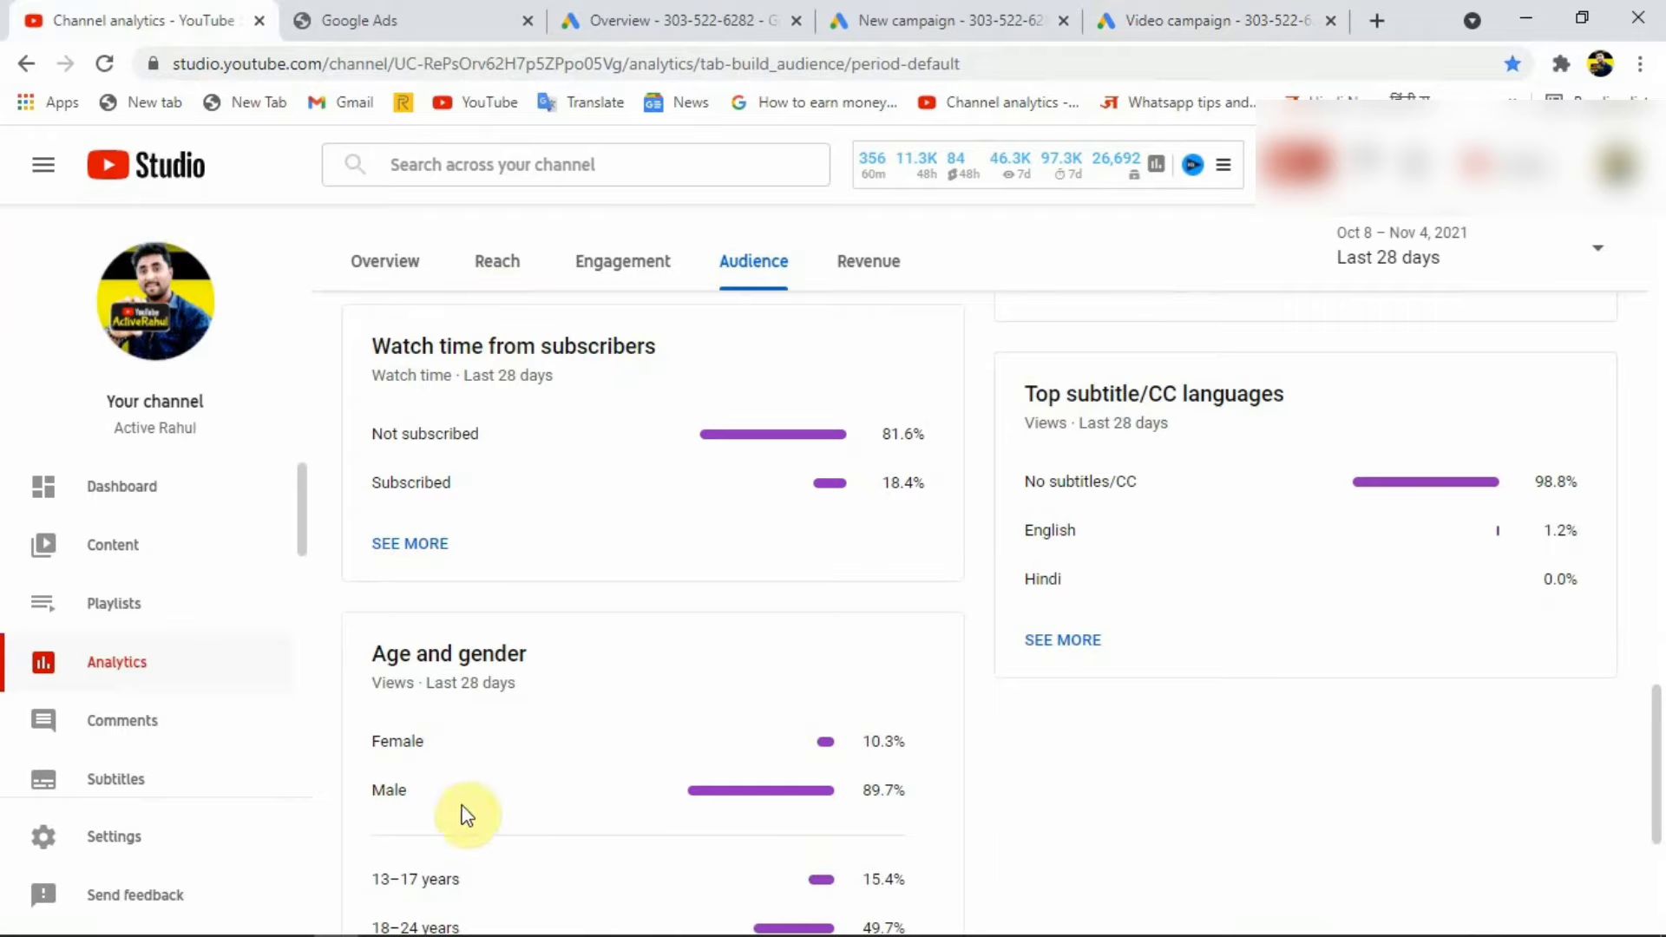
{"action": "scroll", "coordinate": [1345, 636], "scroll_direction": "up", "scroll_amount": 4}
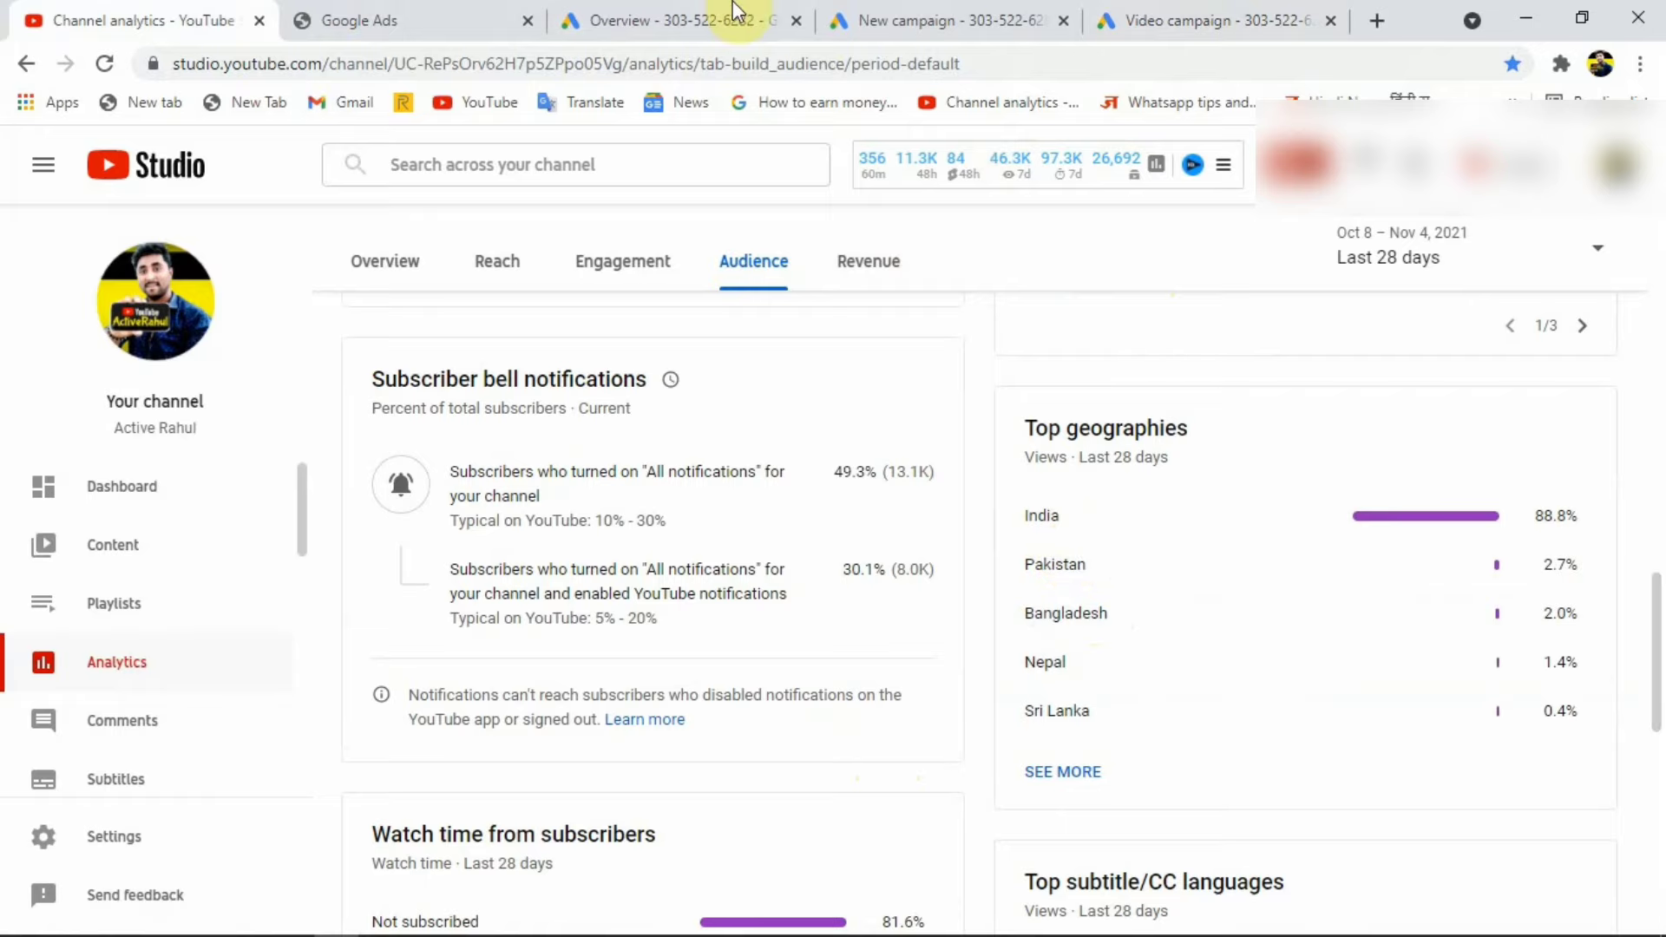
{"action": "left_click", "coordinate": [1278, 28]}
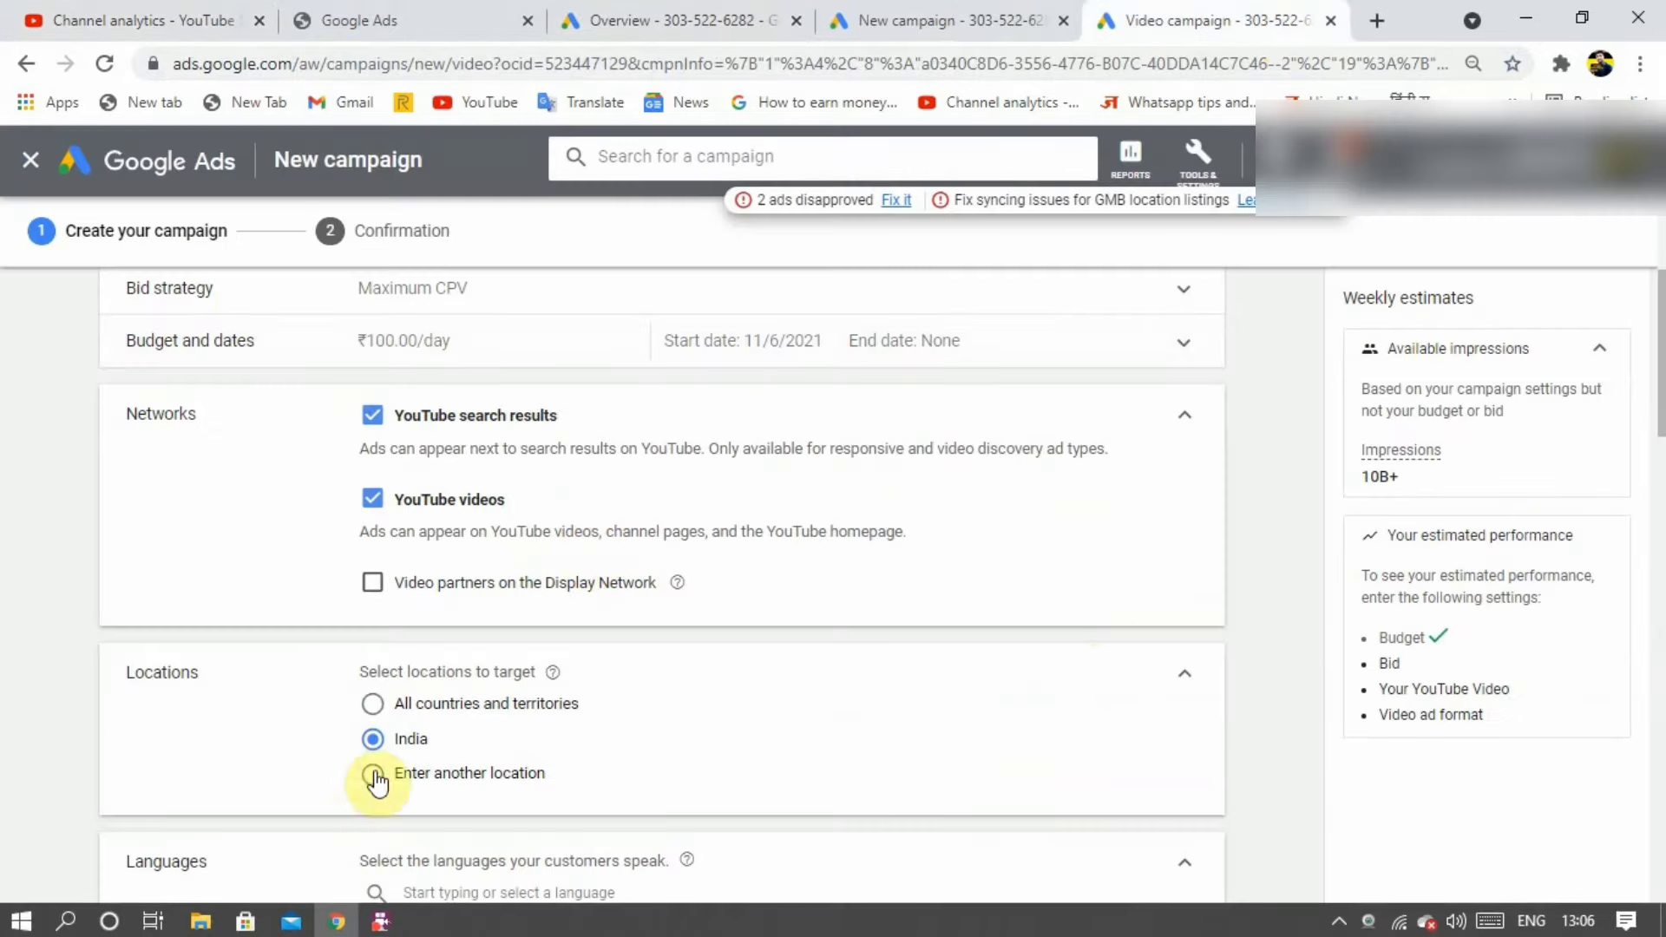
{"action": "left_click", "coordinate": [115, 11]}
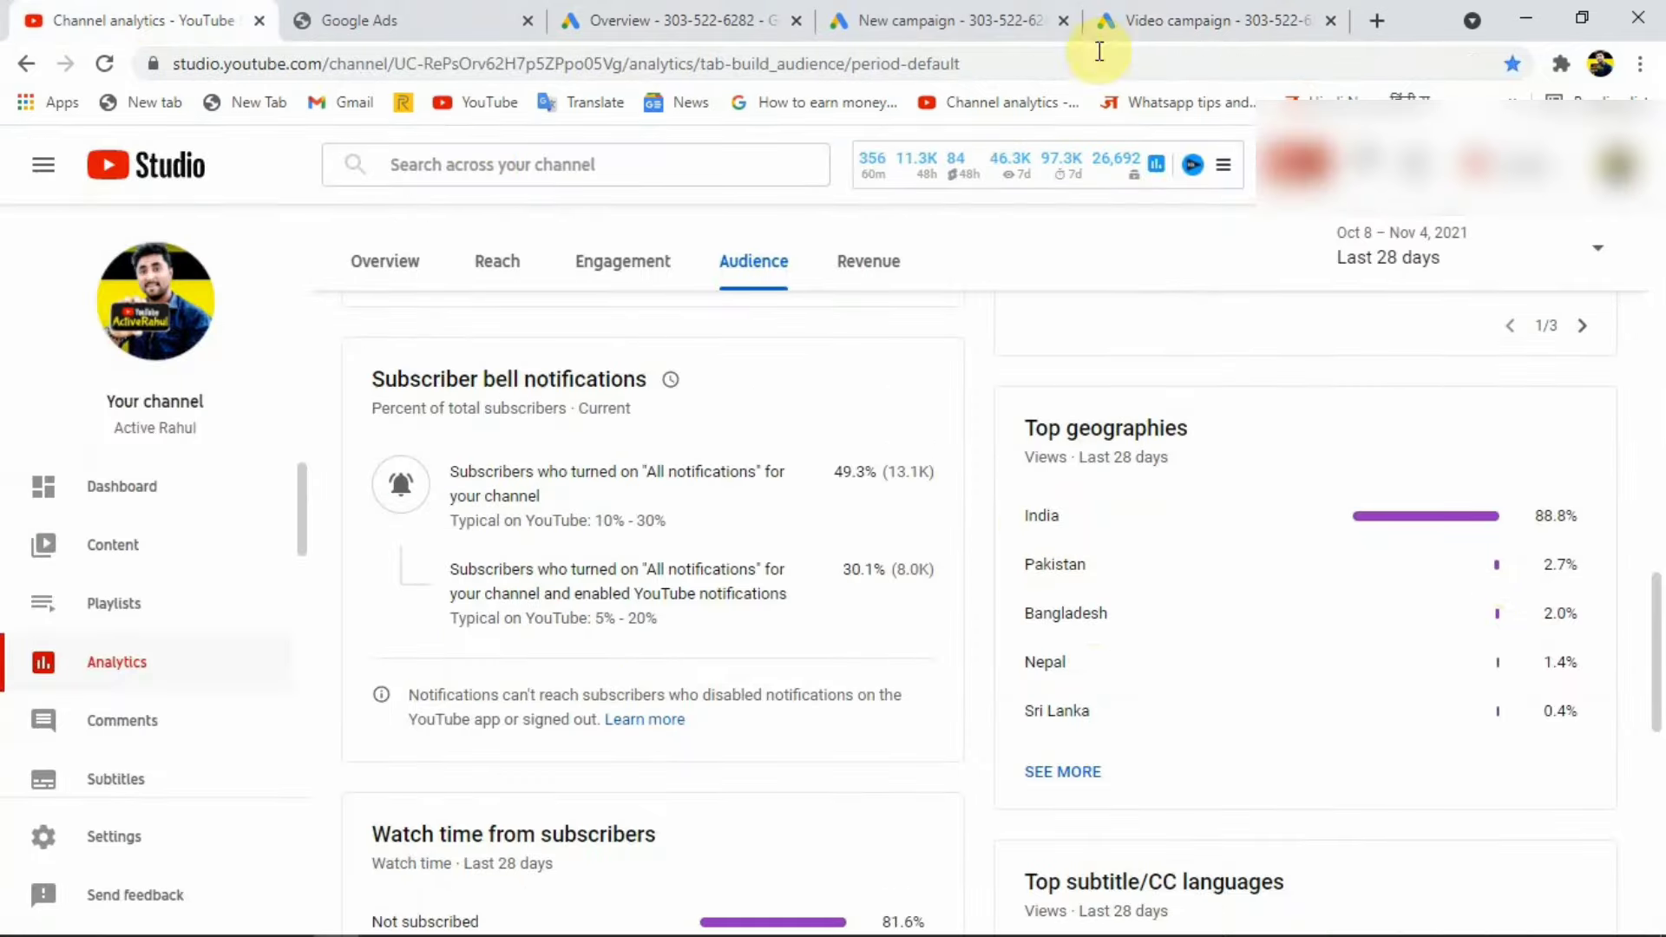
{"action": "left_click", "coordinate": [1136, 19]}
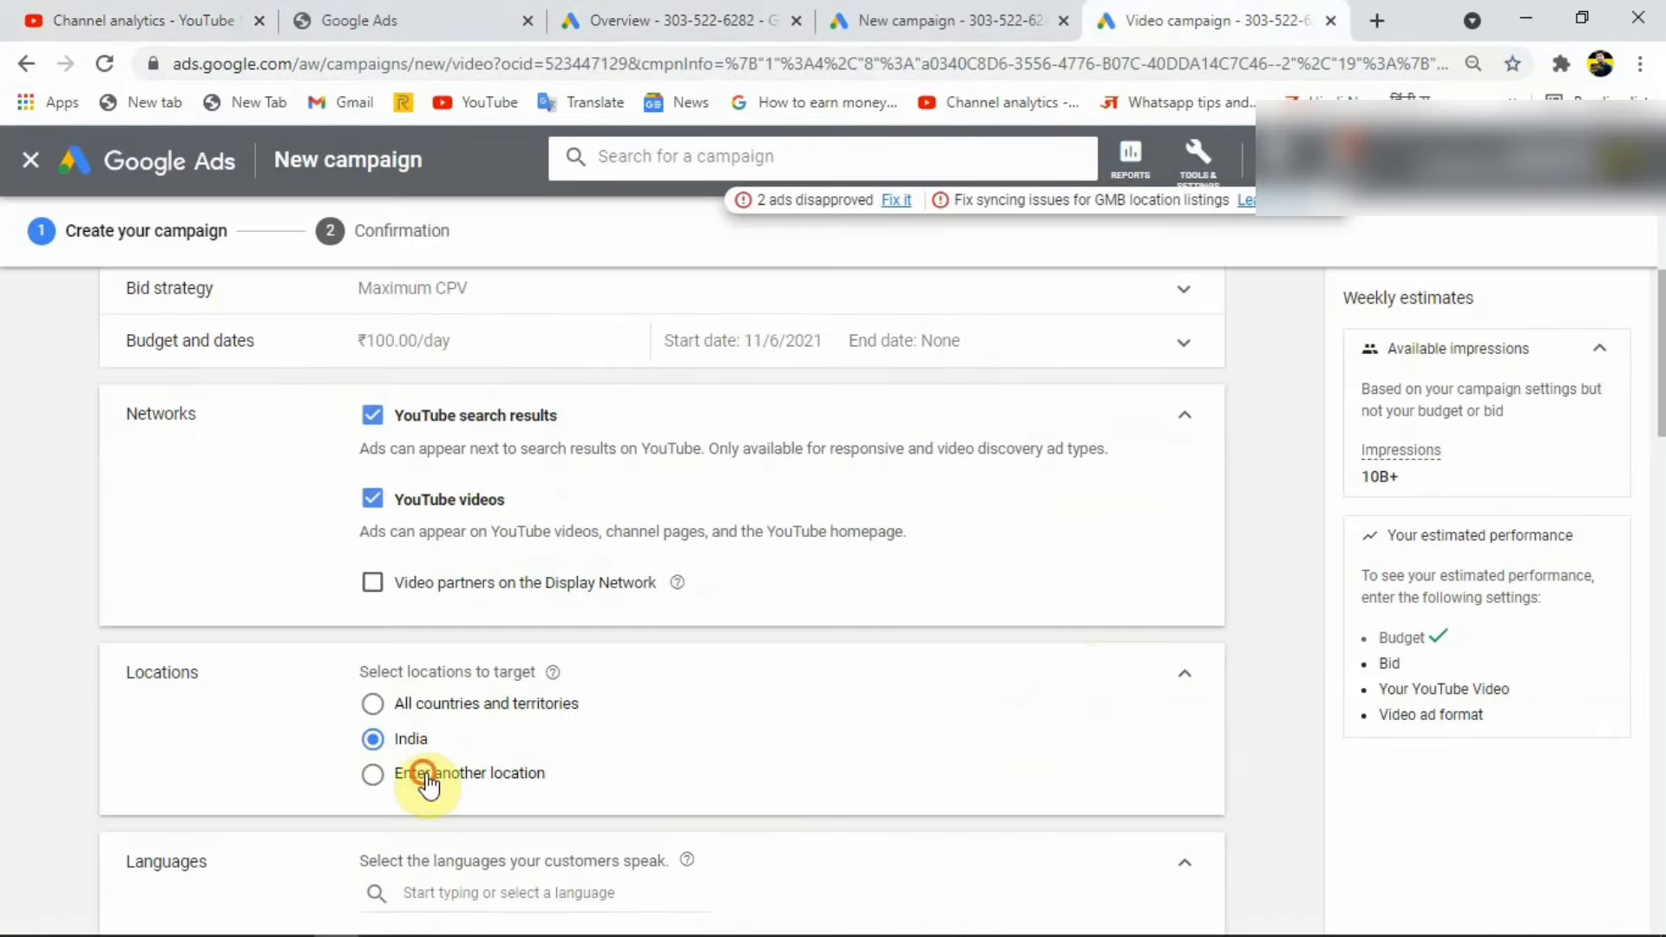
{"action": "left_click", "coordinate": [426, 781]}
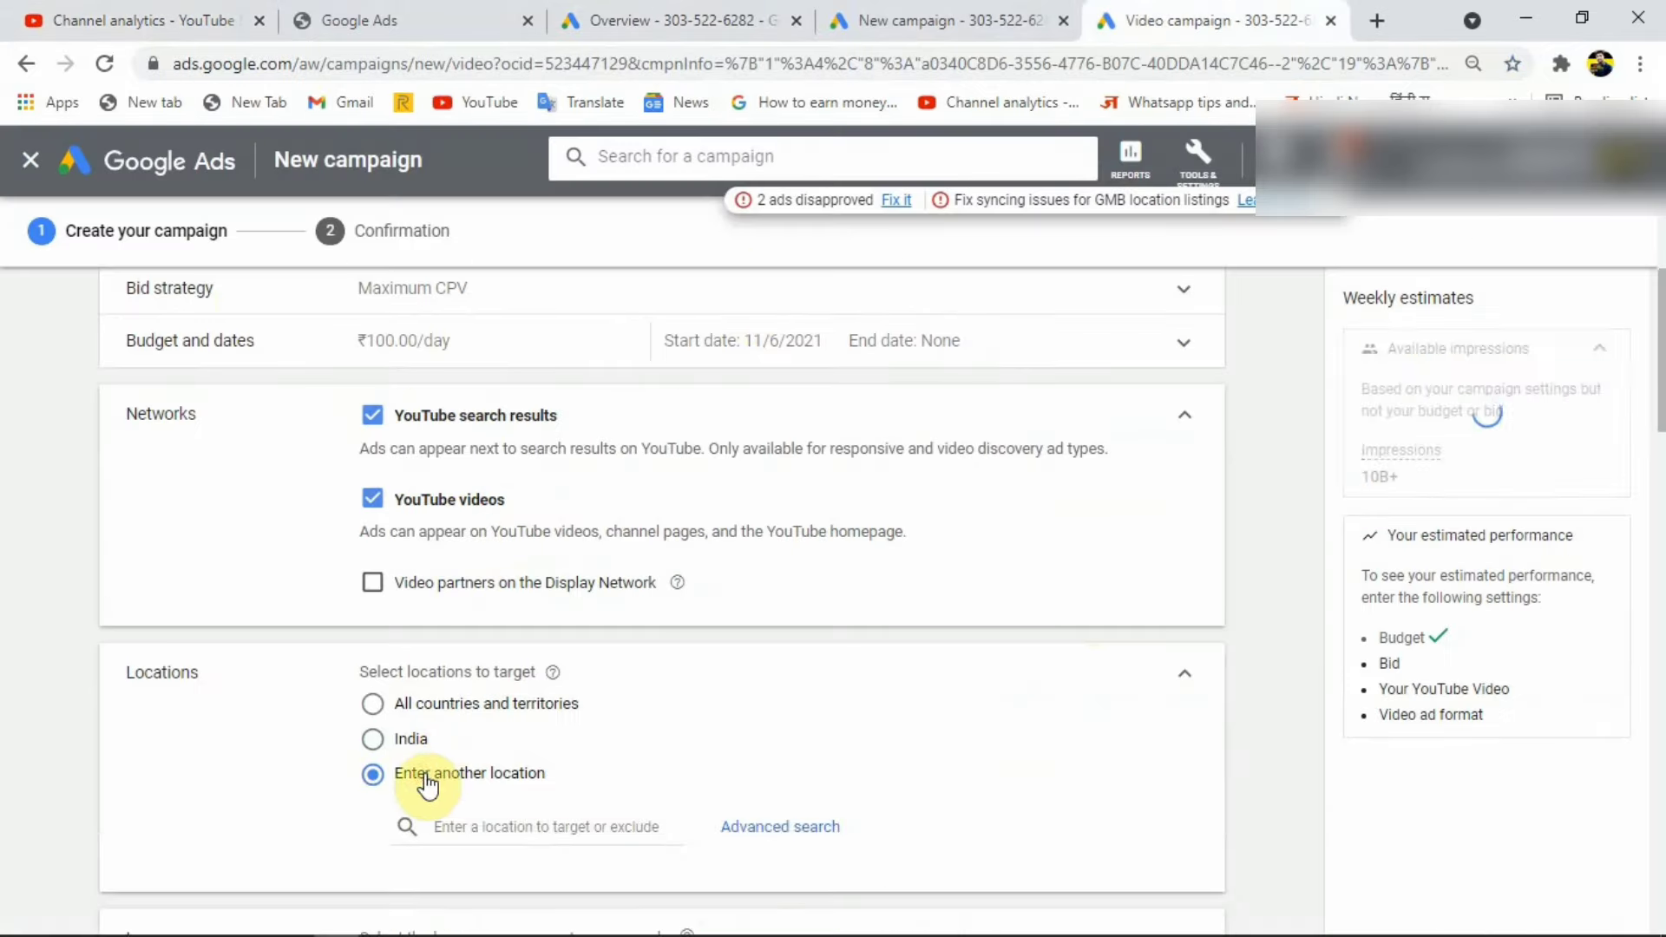
{"action": "left_click", "coordinate": [476, 829]}
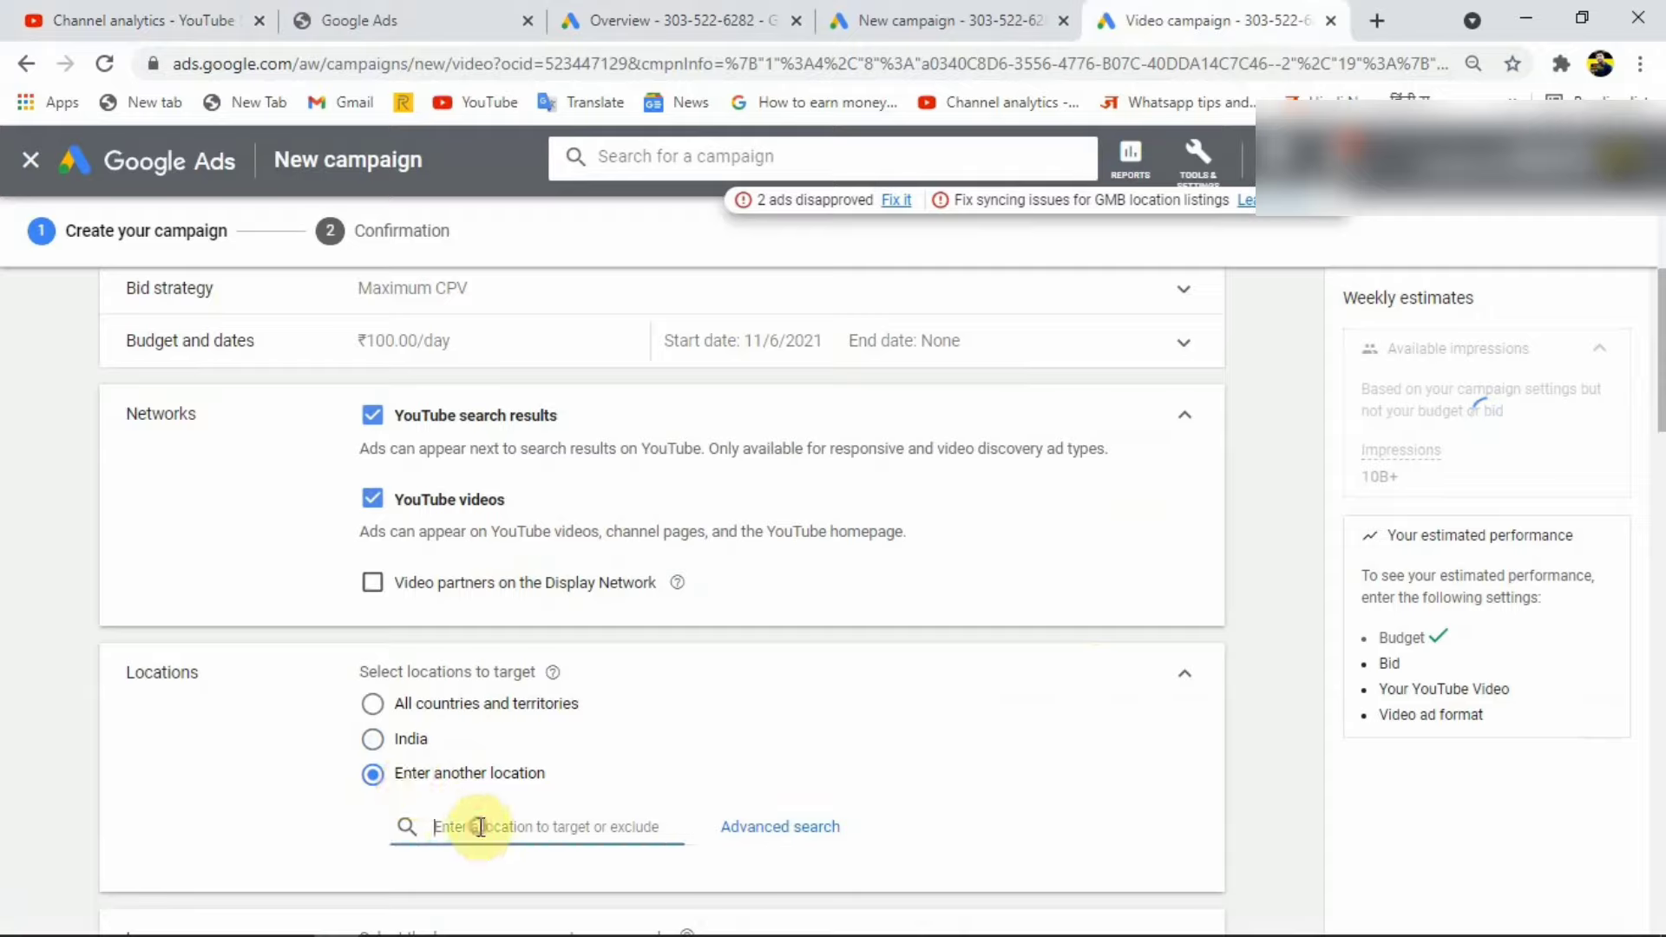
{"action": "left_click", "coordinate": [388, 750]}
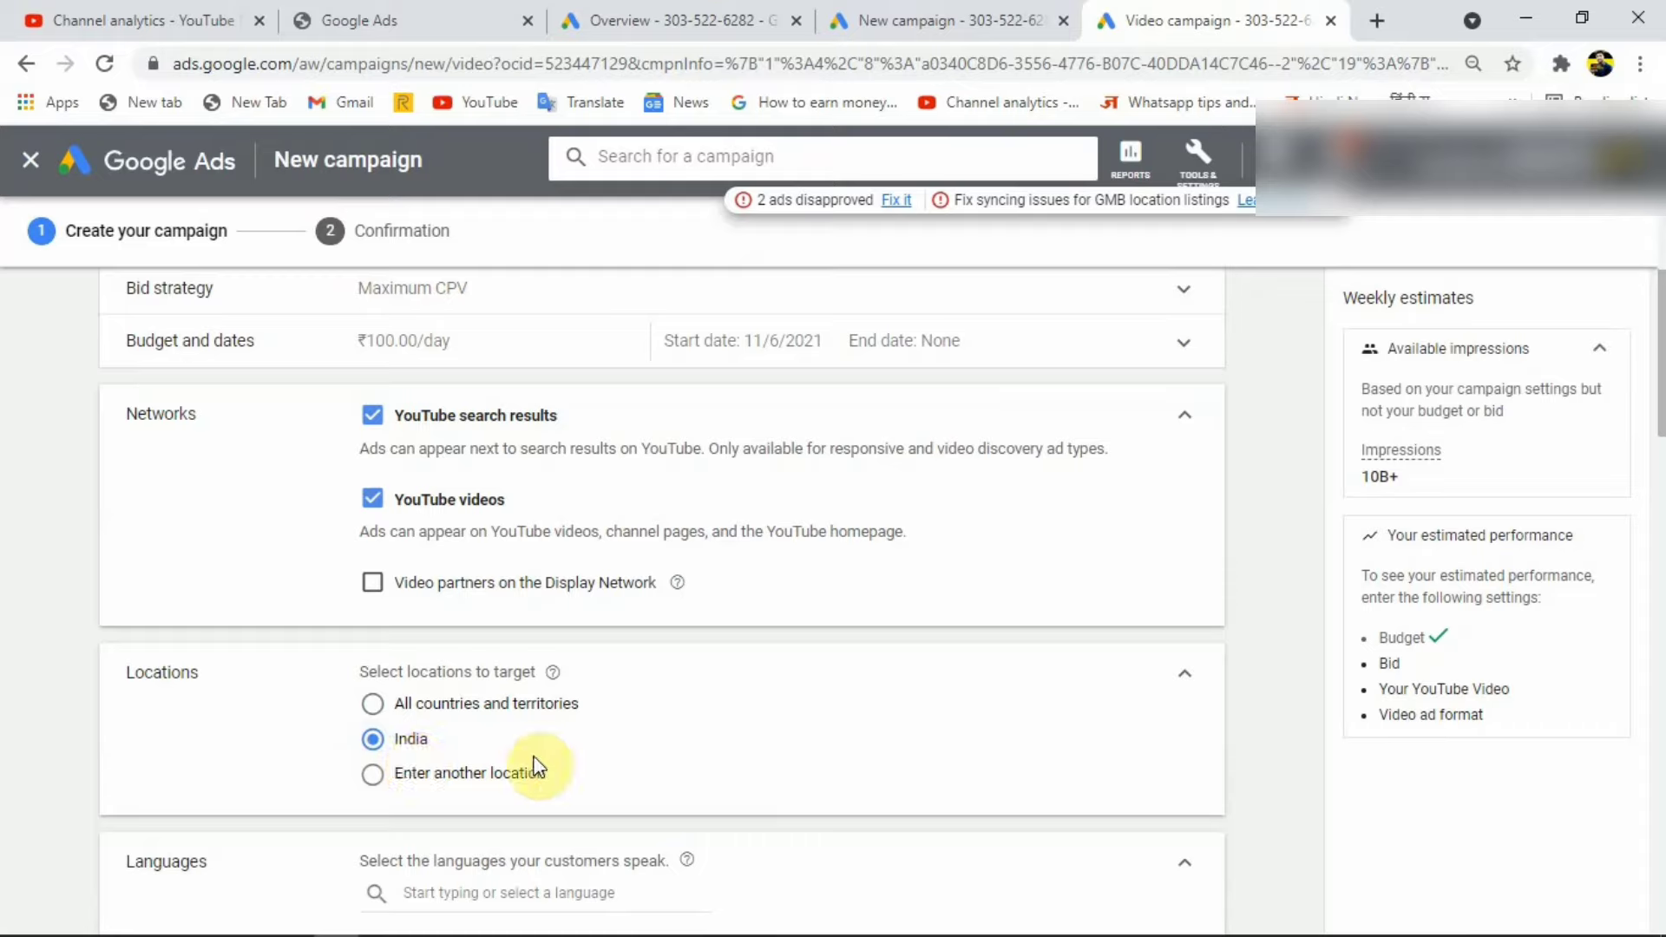
Step: Add Hindi to the languages the campaign targets
{"action": "scroll", "coordinate": [552, 763], "scroll_direction": "down", "scroll_amount": 1}
{"action": "scroll", "coordinate": [550, 762], "scroll_direction": "down", "scroll_amount": 1}
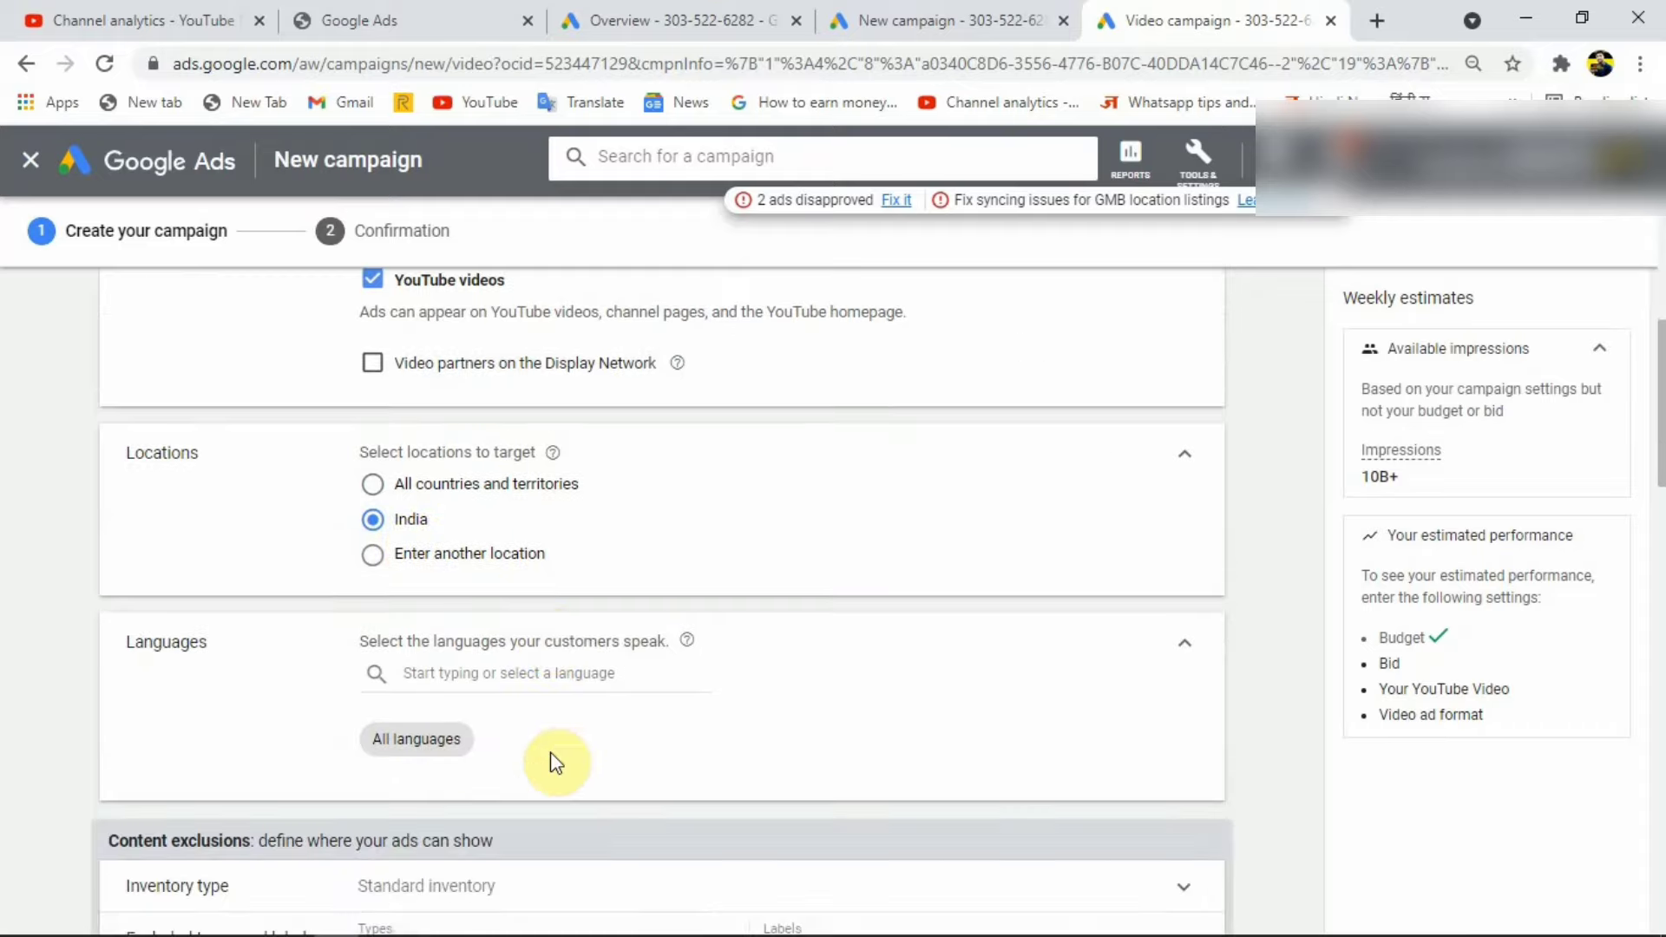
{"action": "left_click", "coordinate": [421, 671]}
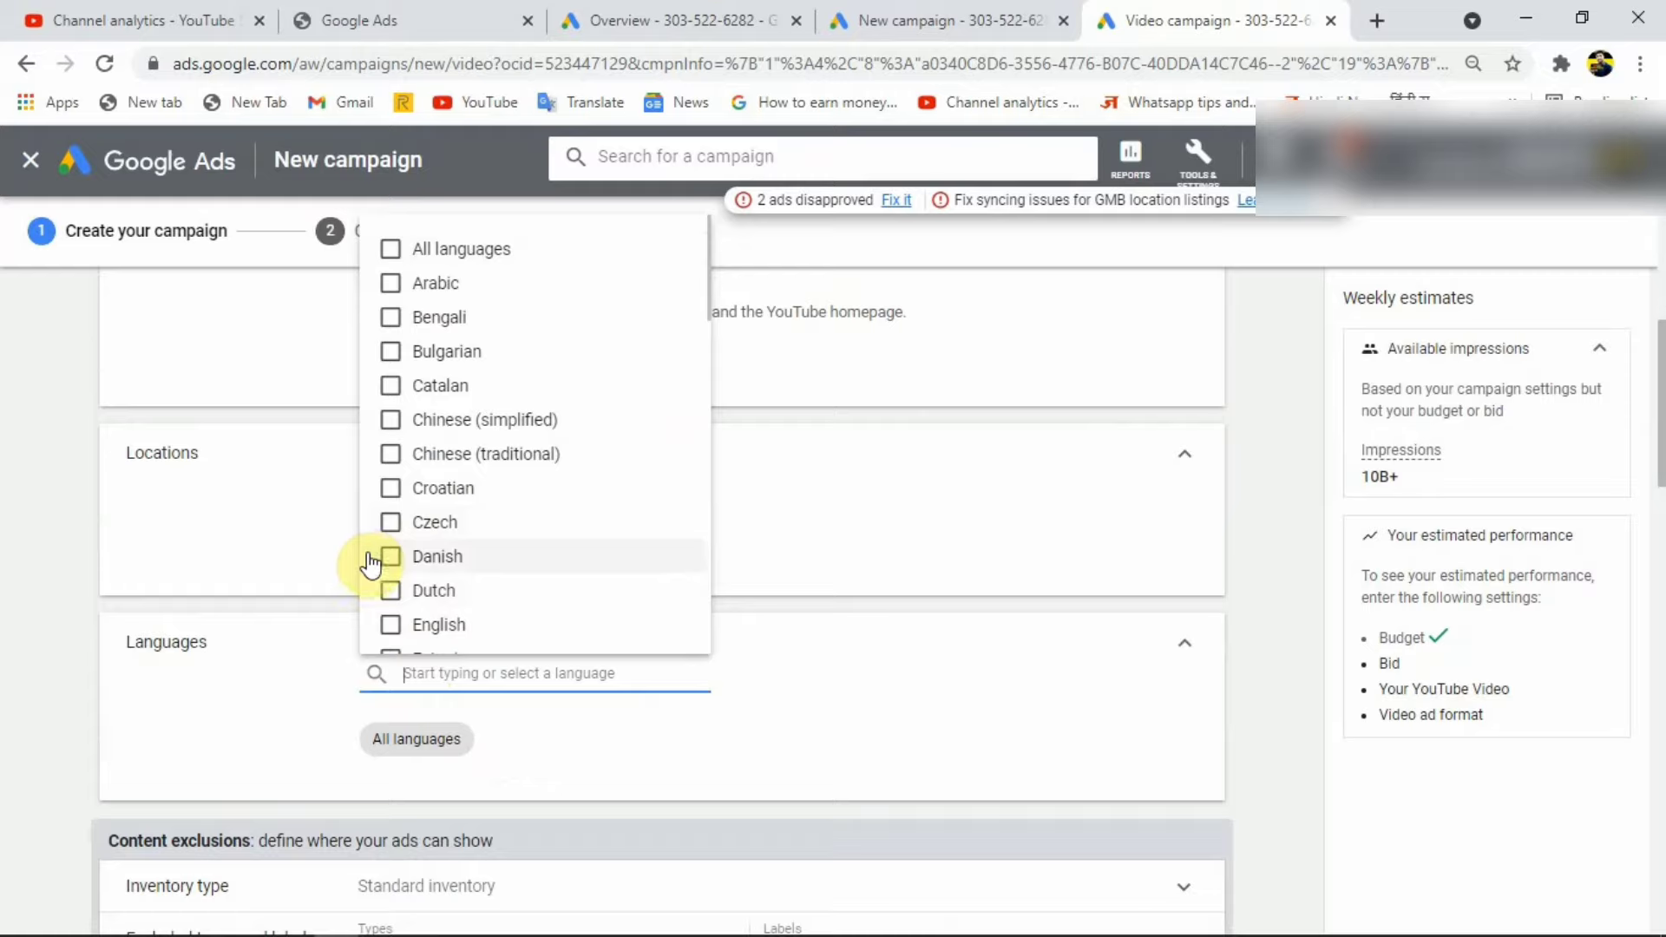
{"action": "type", "text": "hi"}
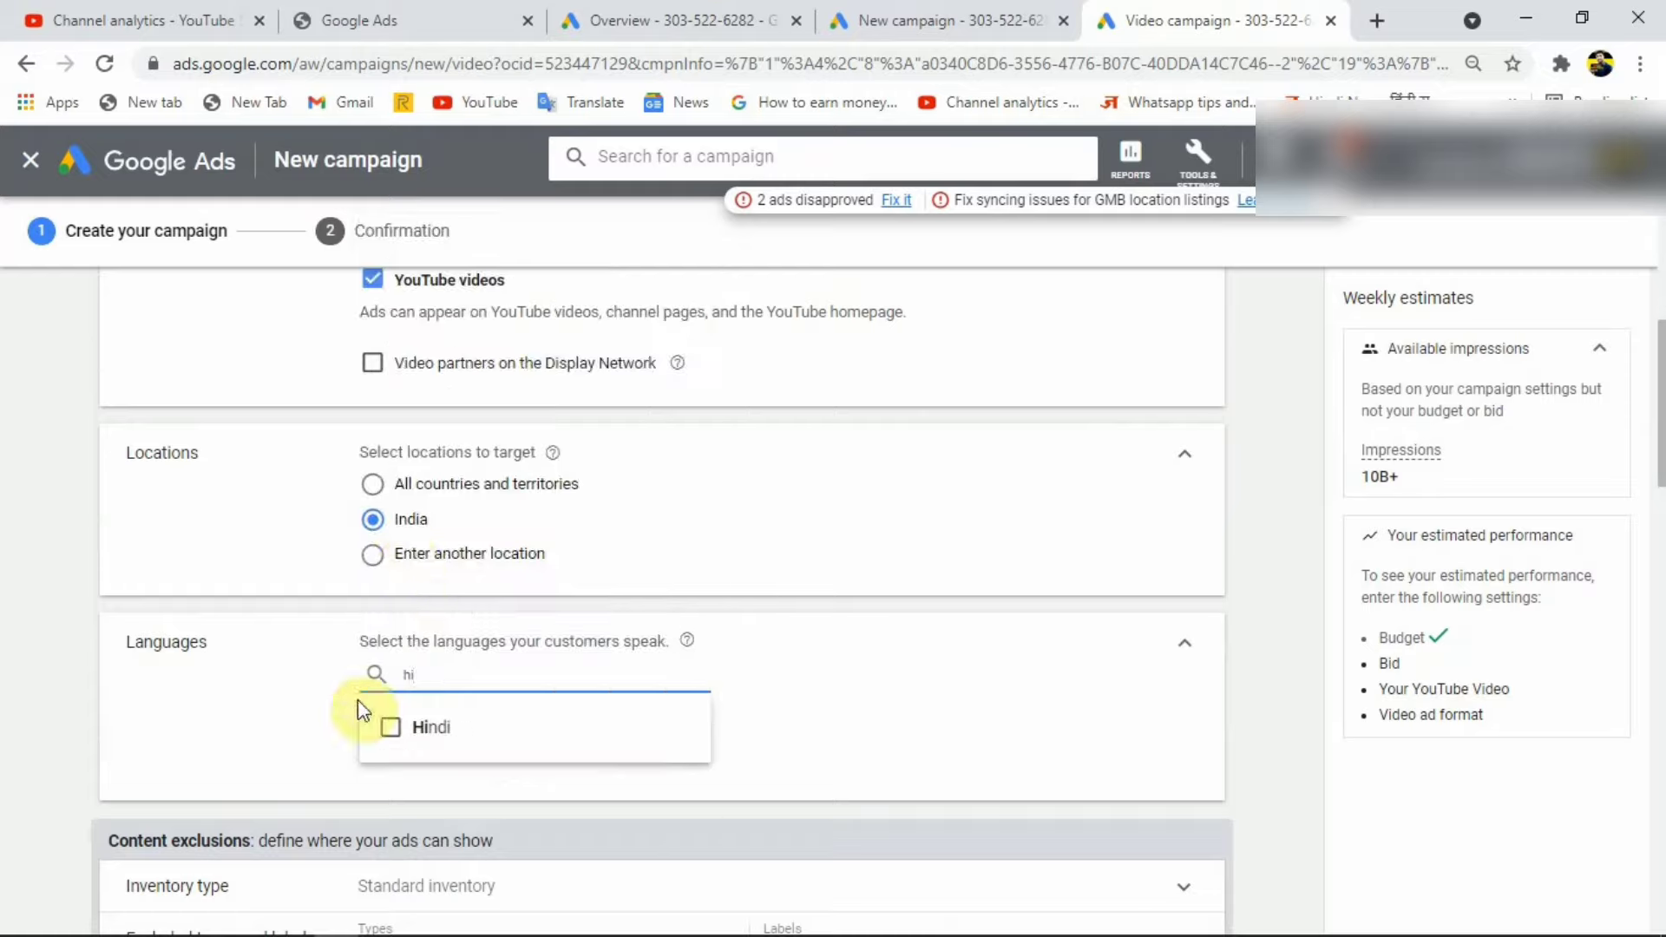
{"action": "left_click", "coordinate": [391, 726]}
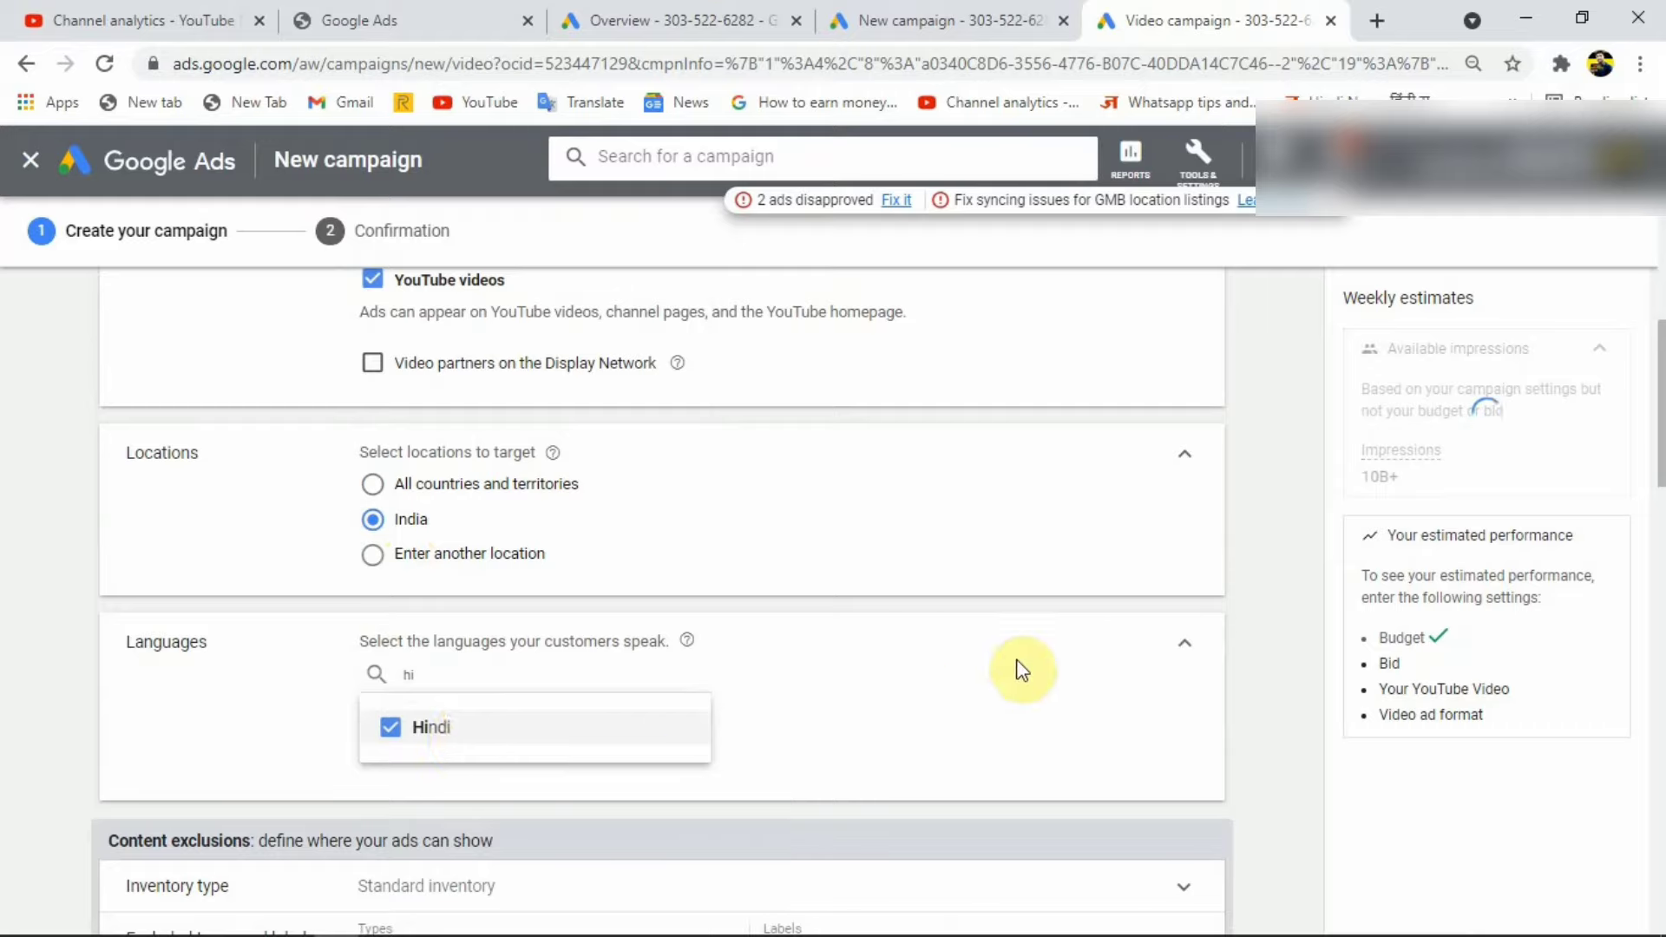
Step: Add English as a second target language for the campaign
{"action": "left_click", "coordinate": [420, 678]}
{"action": "type", "text": "hi"}
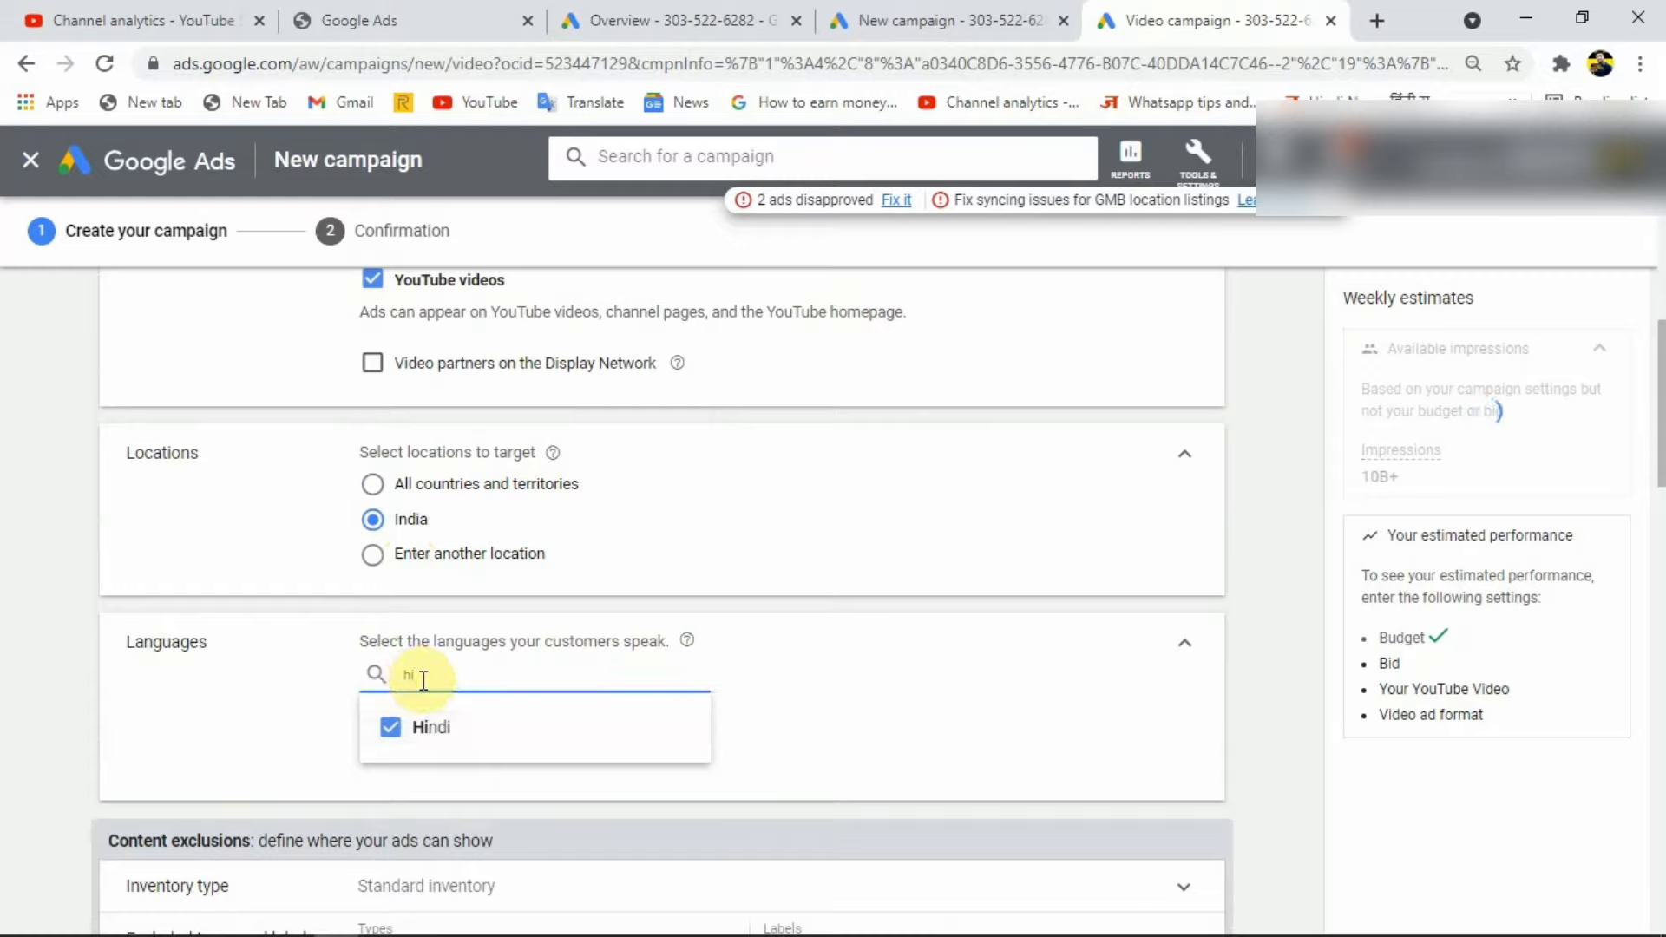
{"action": "key", "text": "BackSpace"}
{"action": "key", "text": "BackSpace"}
{"action": "type", "text": "e"}
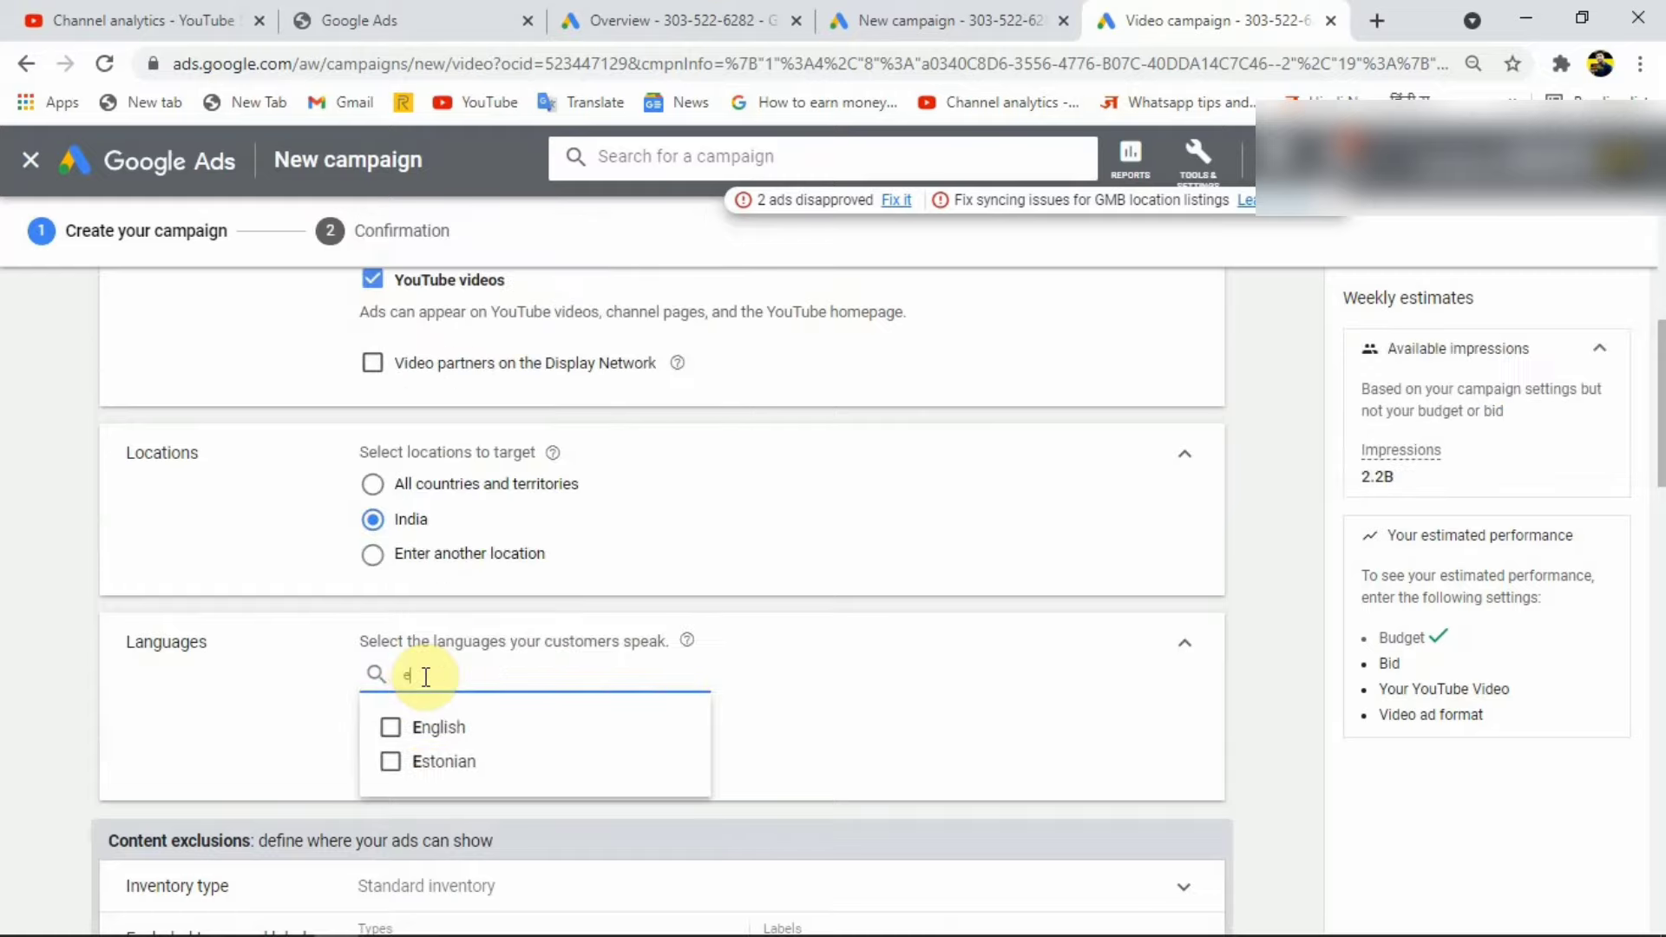
{"action": "type", "text": "n"}
{"action": "left_click", "coordinate": [427, 729]}
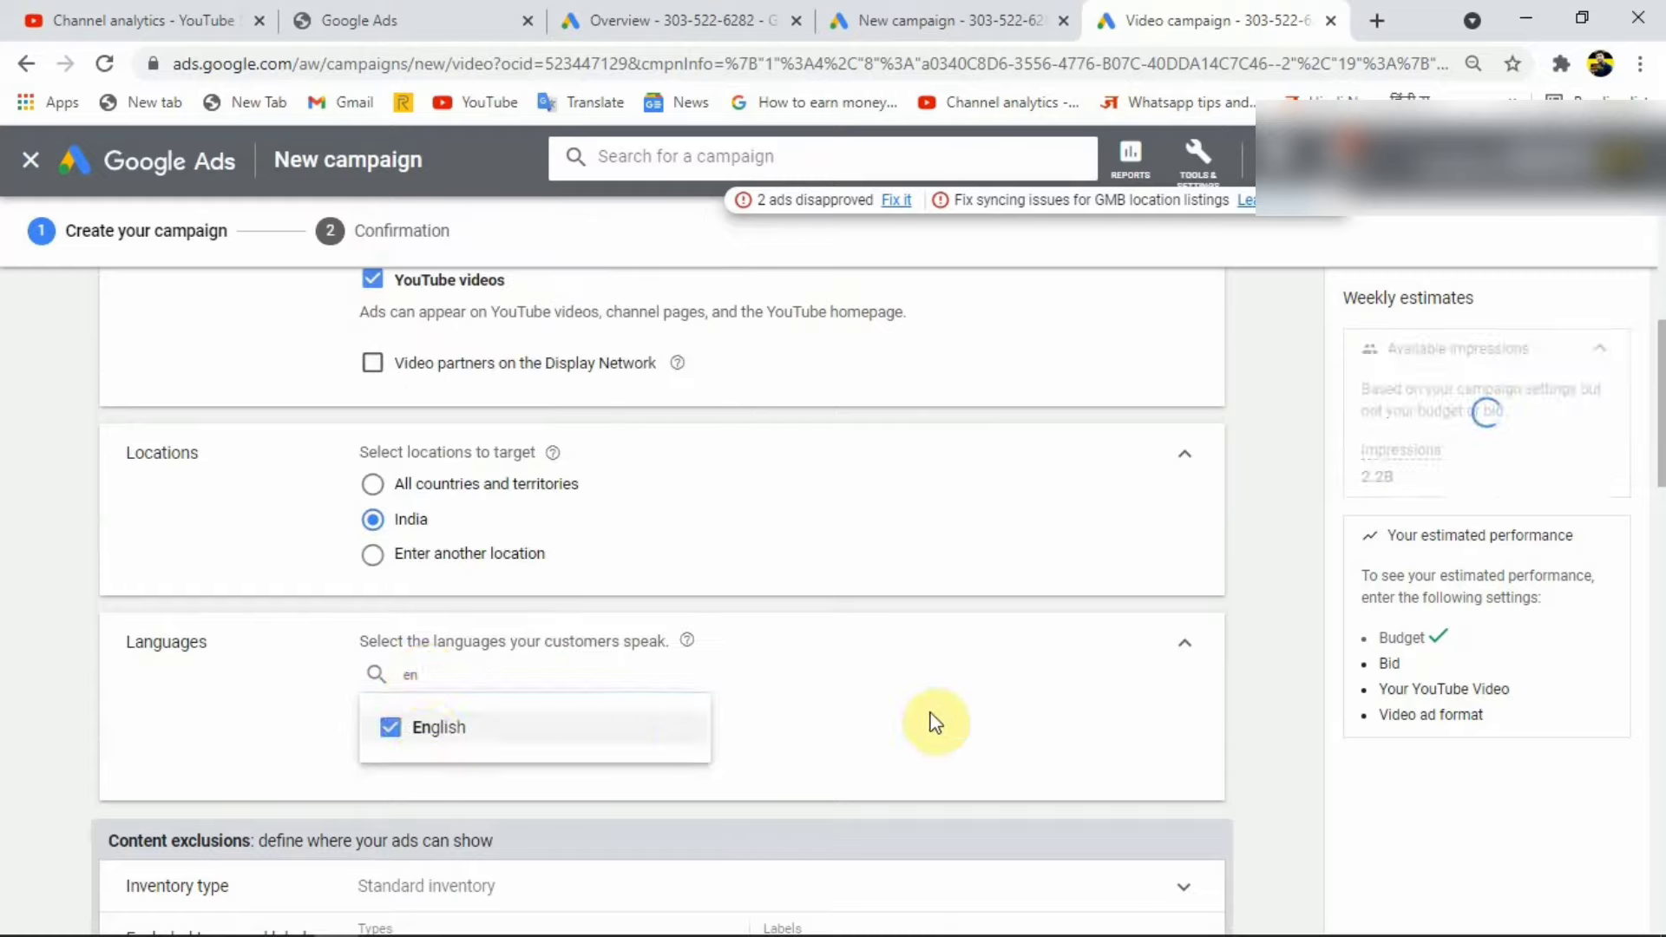
{"action": "left_click", "coordinate": [287, 704]}
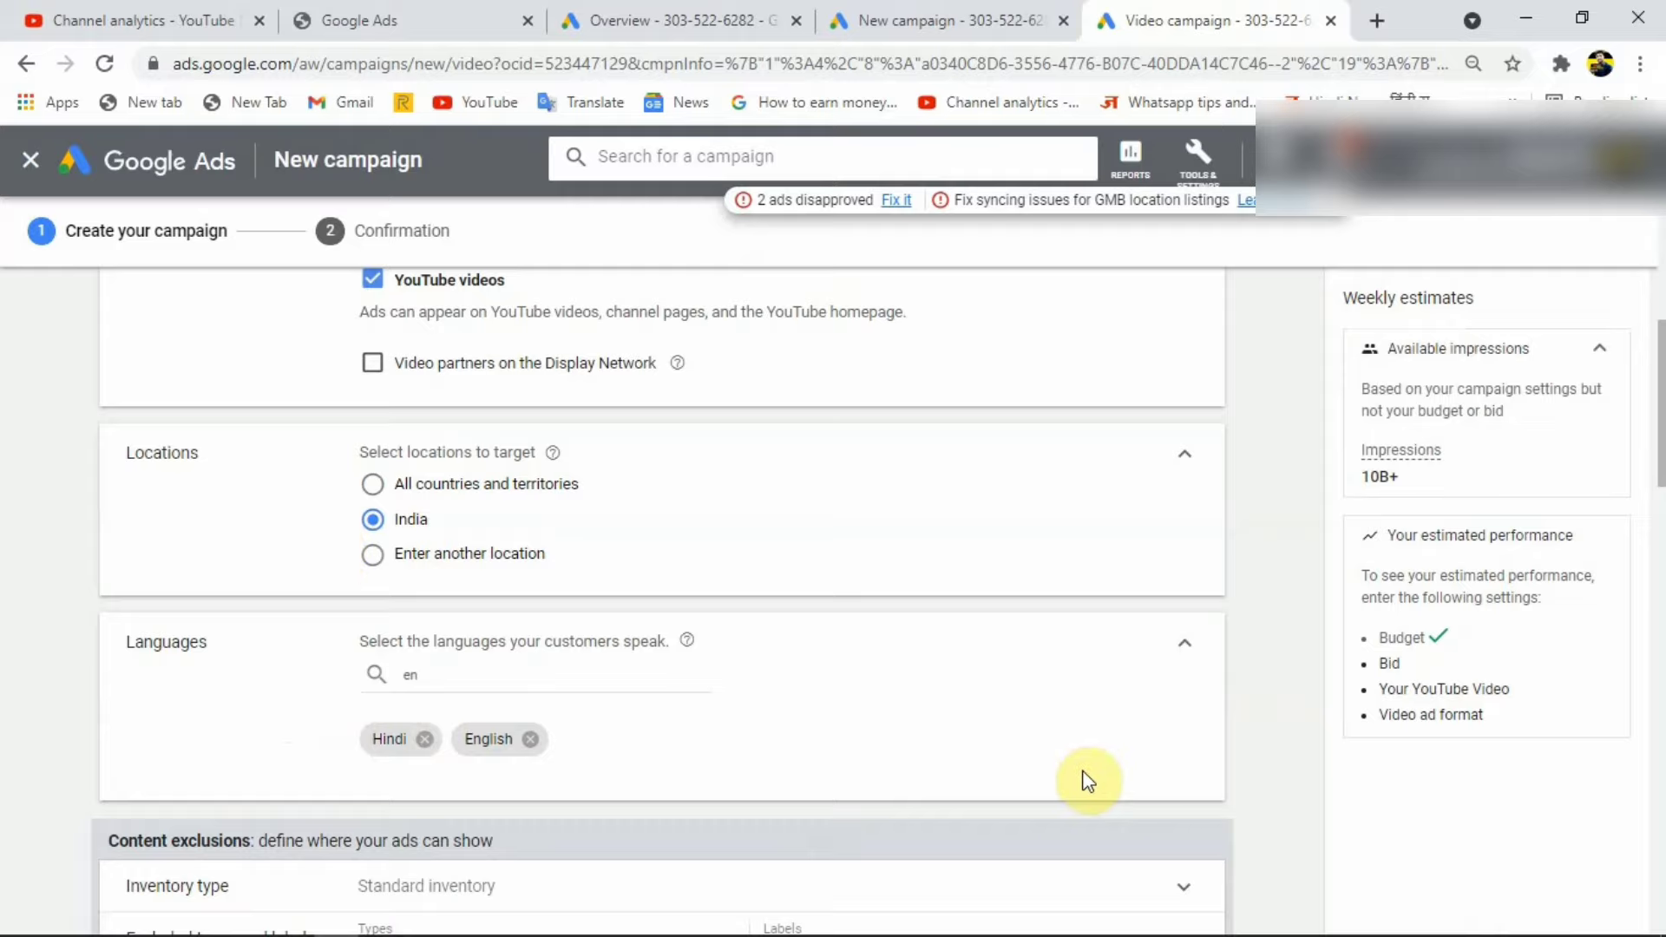
Step: Change the inventory type in the content exclusions to Expanded inventory
{"action": "scroll", "coordinate": [400, 846], "scroll_direction": "down", "scroll_amount": 1}
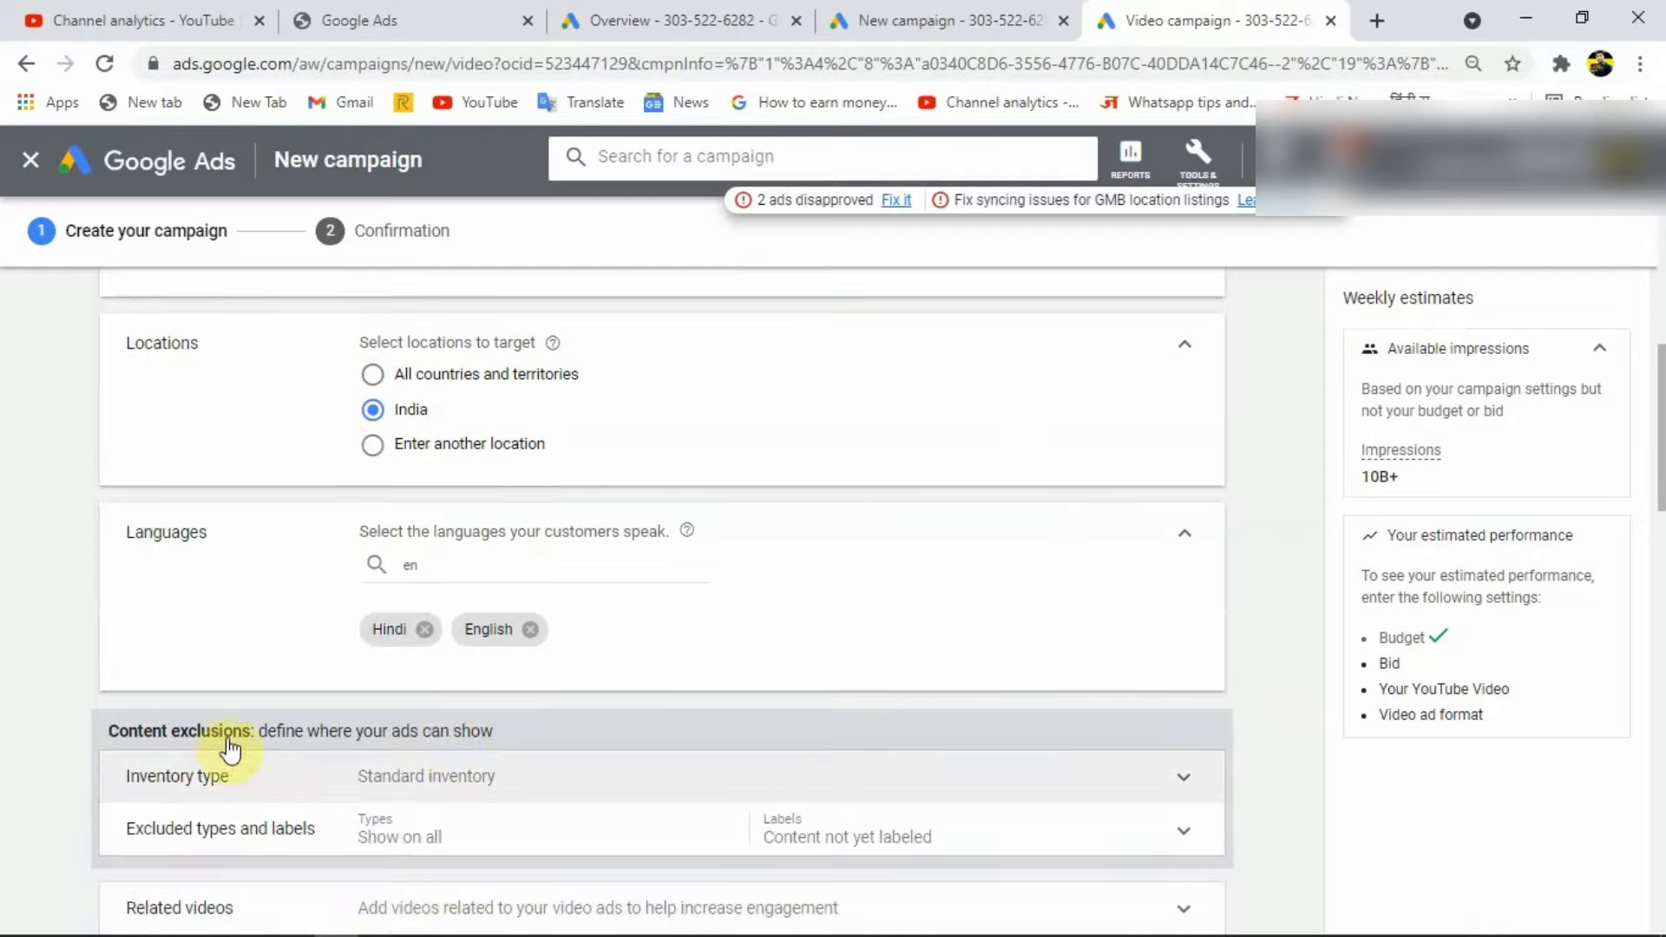
{"action": "scroll", "coordinate": [234, 772], "scroll_direction": "down", "scroll_amount": 2}
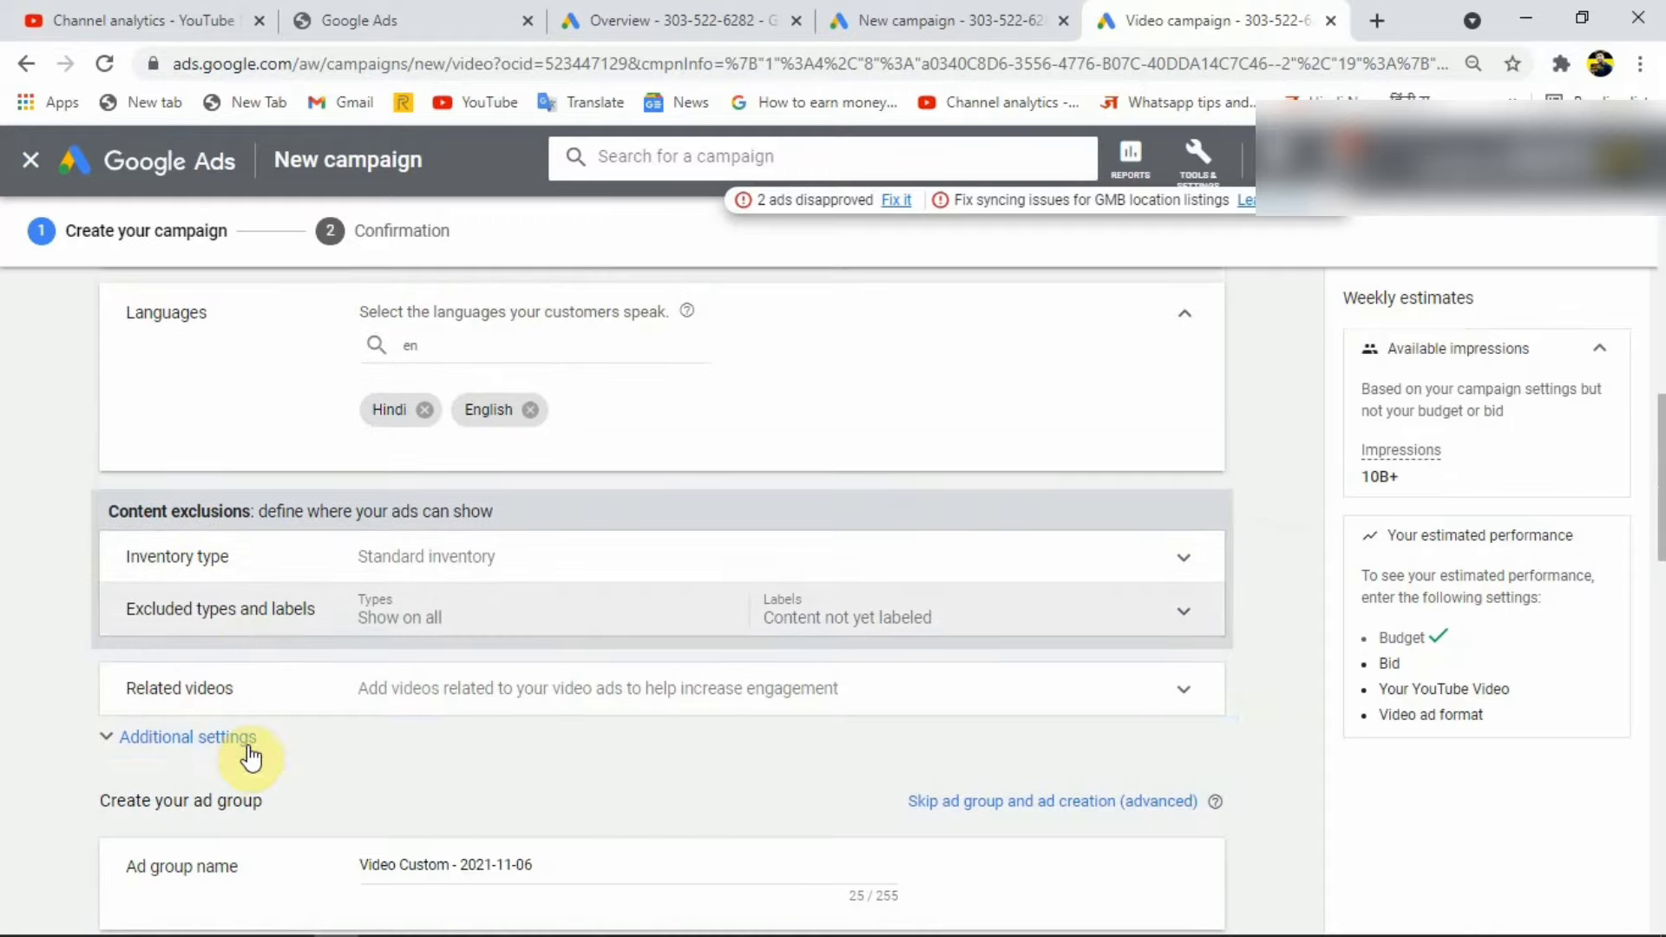
{"action": "left_click", "coordinate": [200, 550]}
{"action": "scroll", "coordinate": [664, 618], "scroll_direction": "down", "scroll_amount": 1}
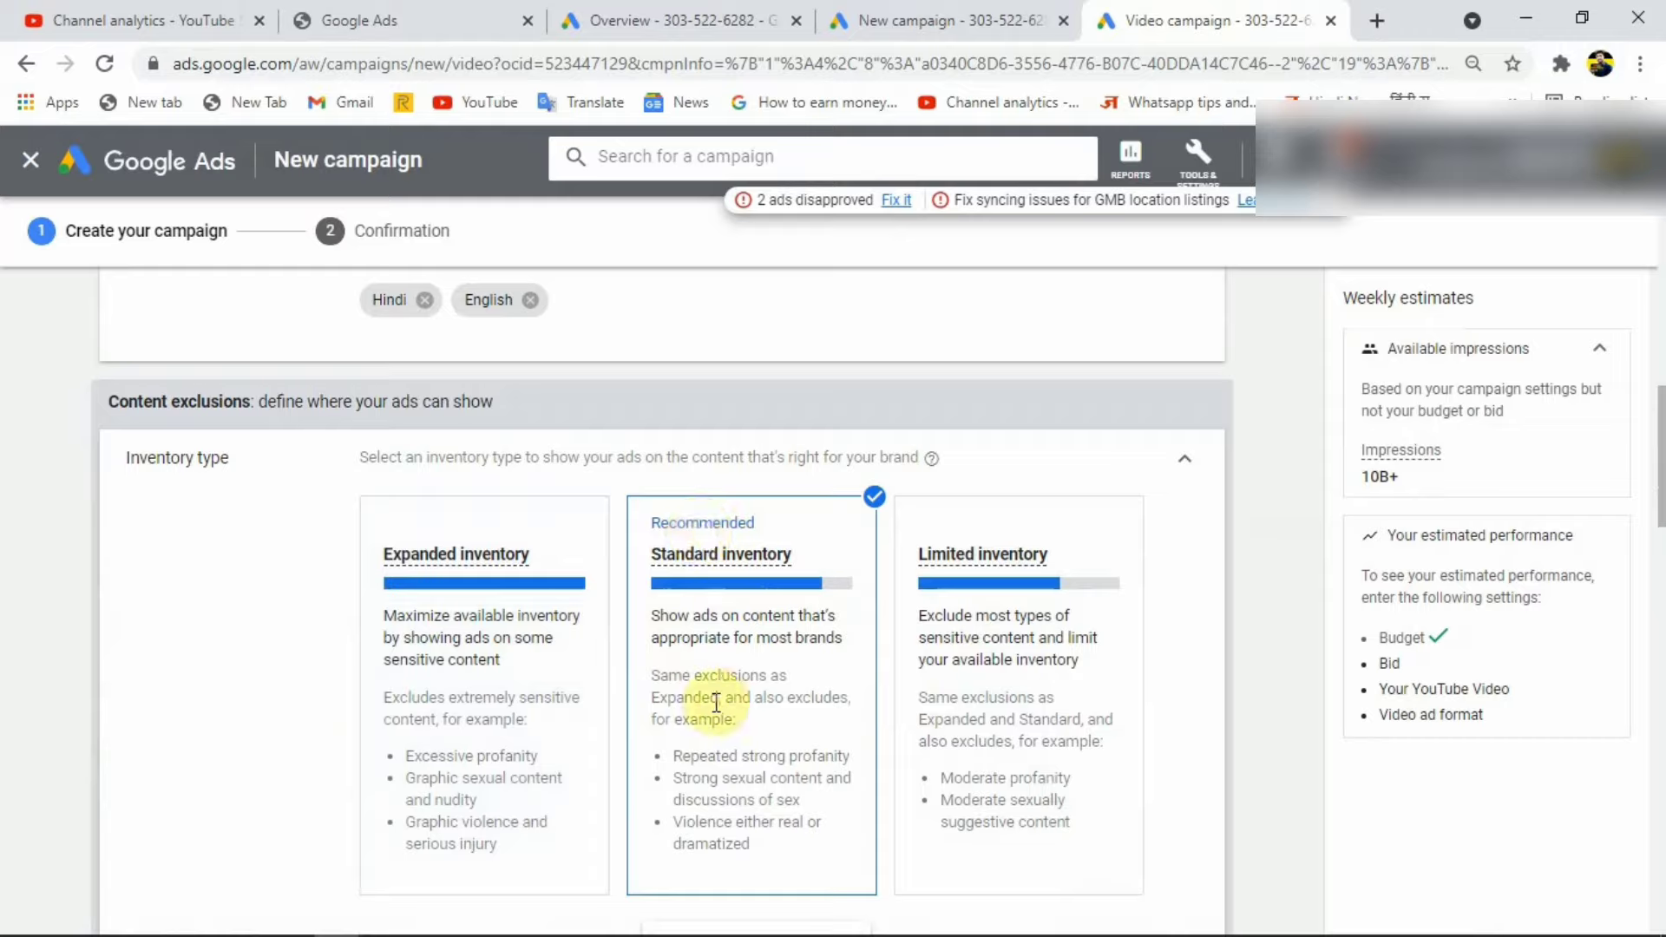
{"action": "left_click", "coordinate": [460, 549]}
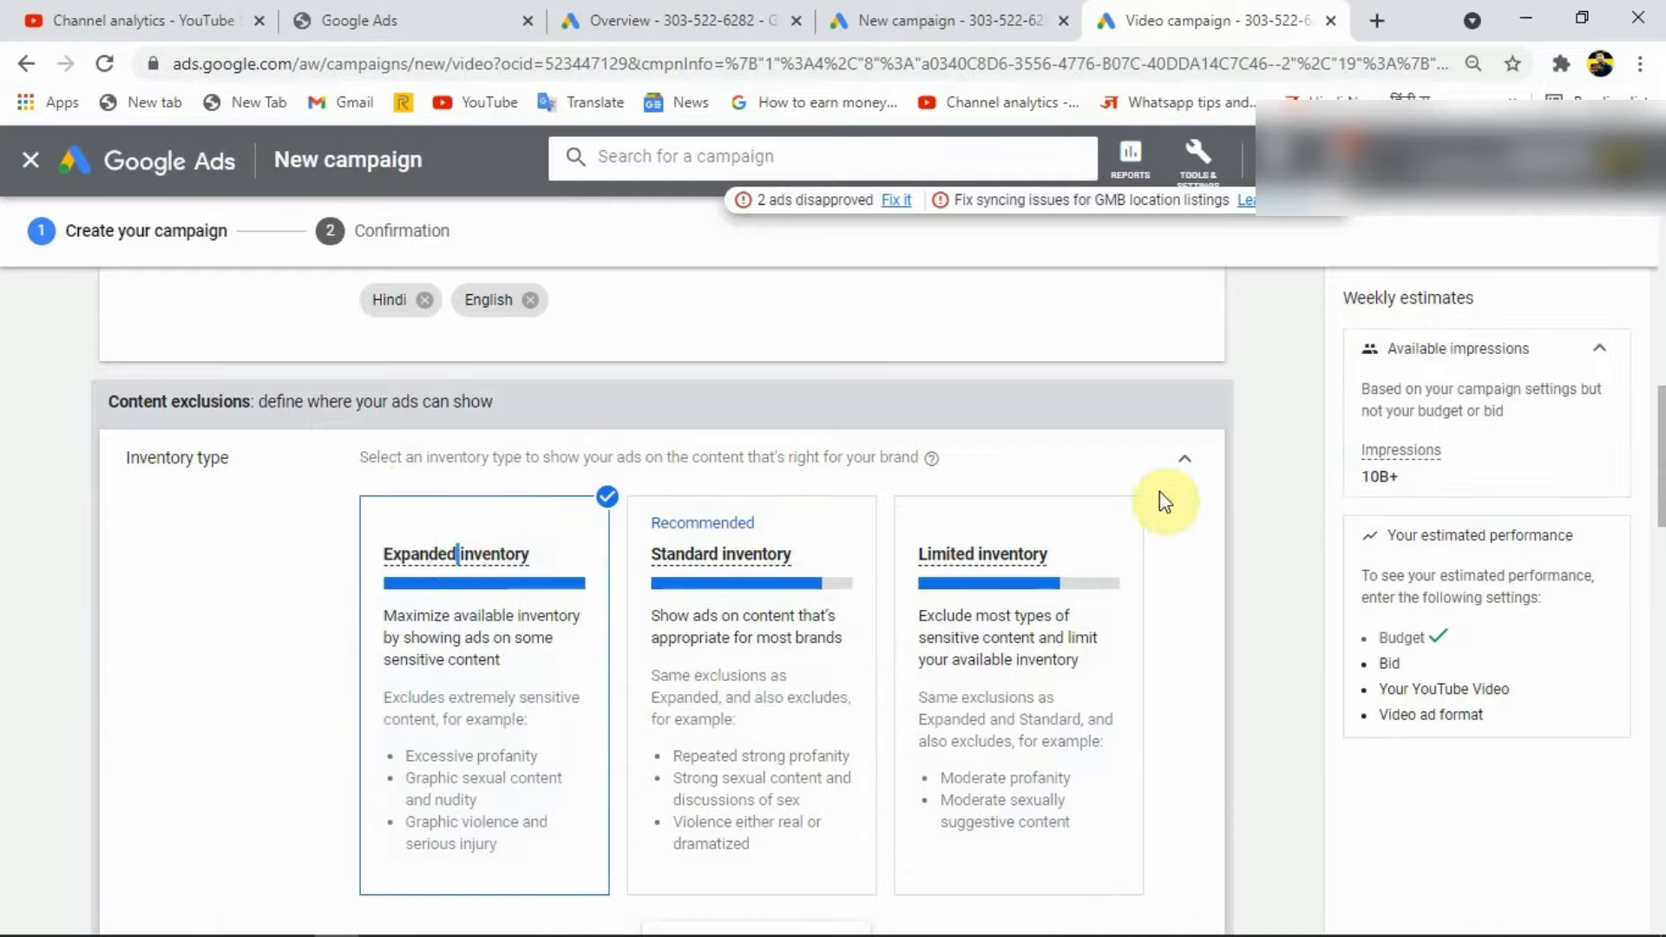
{"action": "left_click", "coordinate": [1175, 469]}
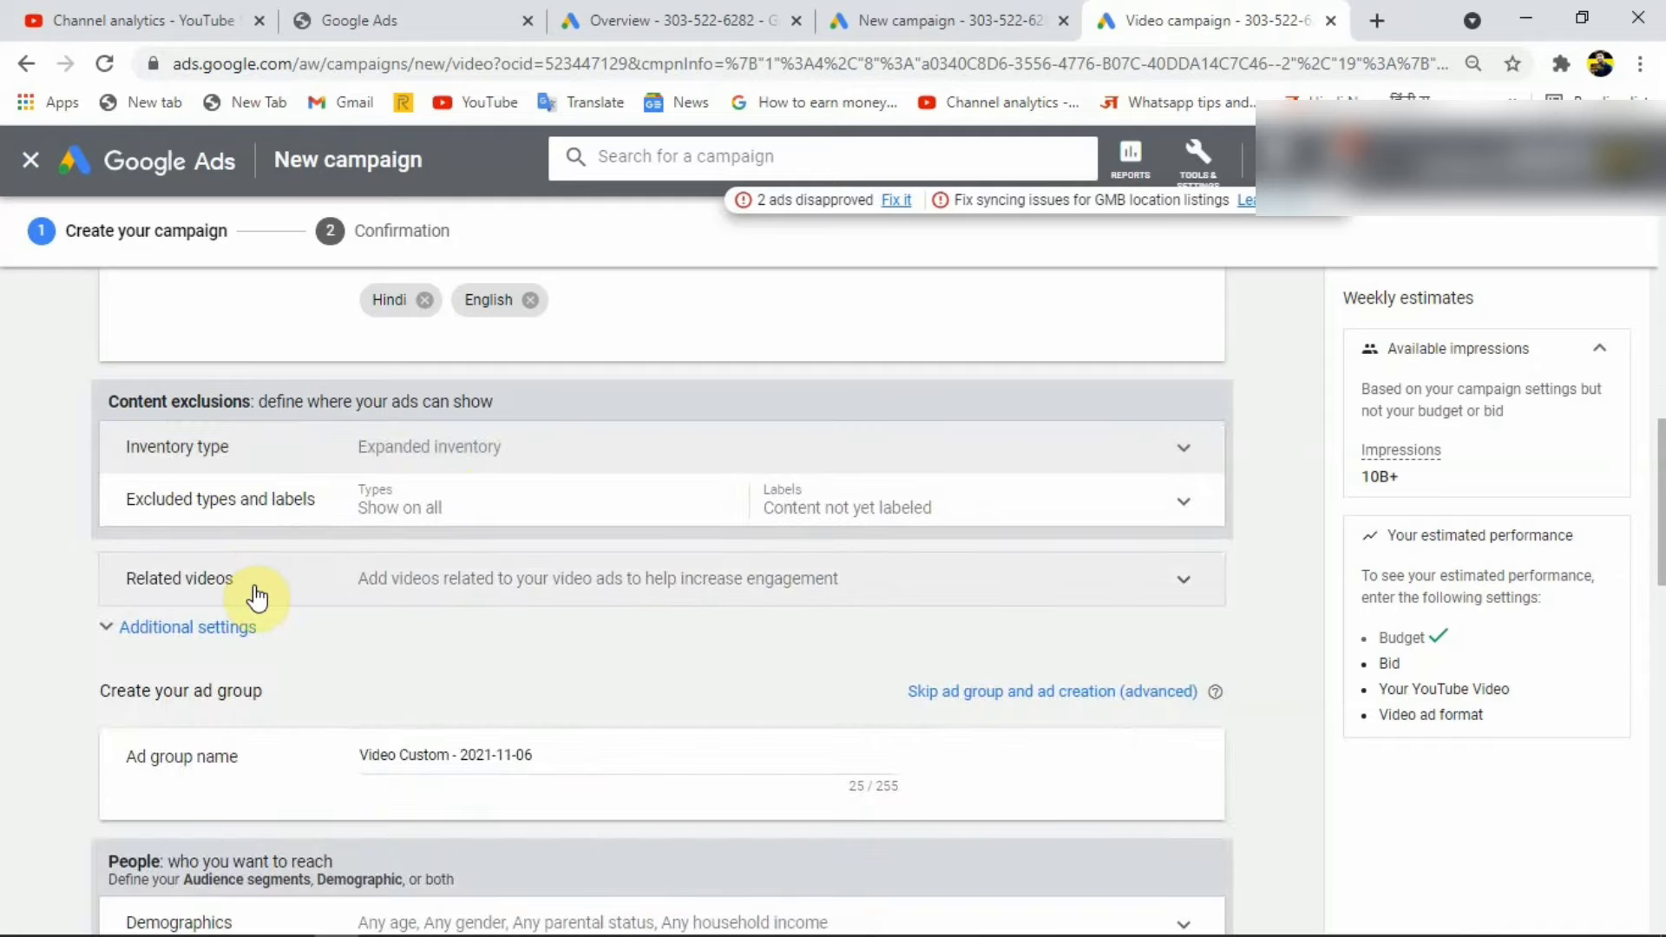
Step: Exclude embedded YouTube videos and live streaming videos, keeping the Content not yet labeled exclusion on
{"action": "left_click", "coordinate": [295, 517]}
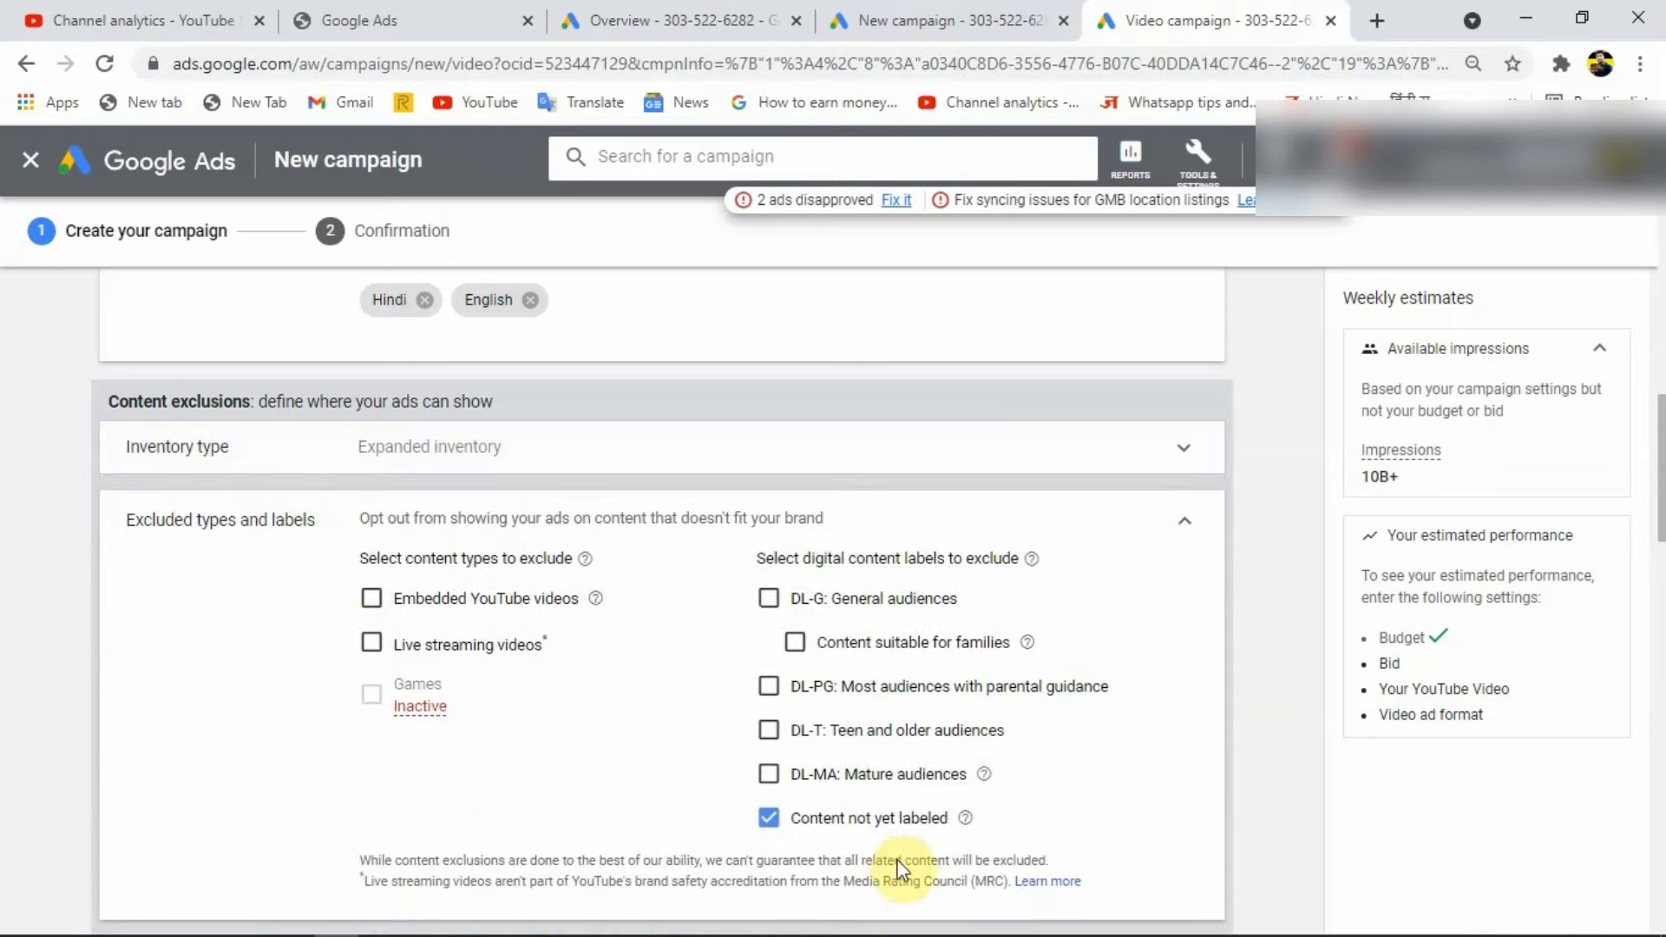
{"action": "left_click", "coordinate": [805, 828]}
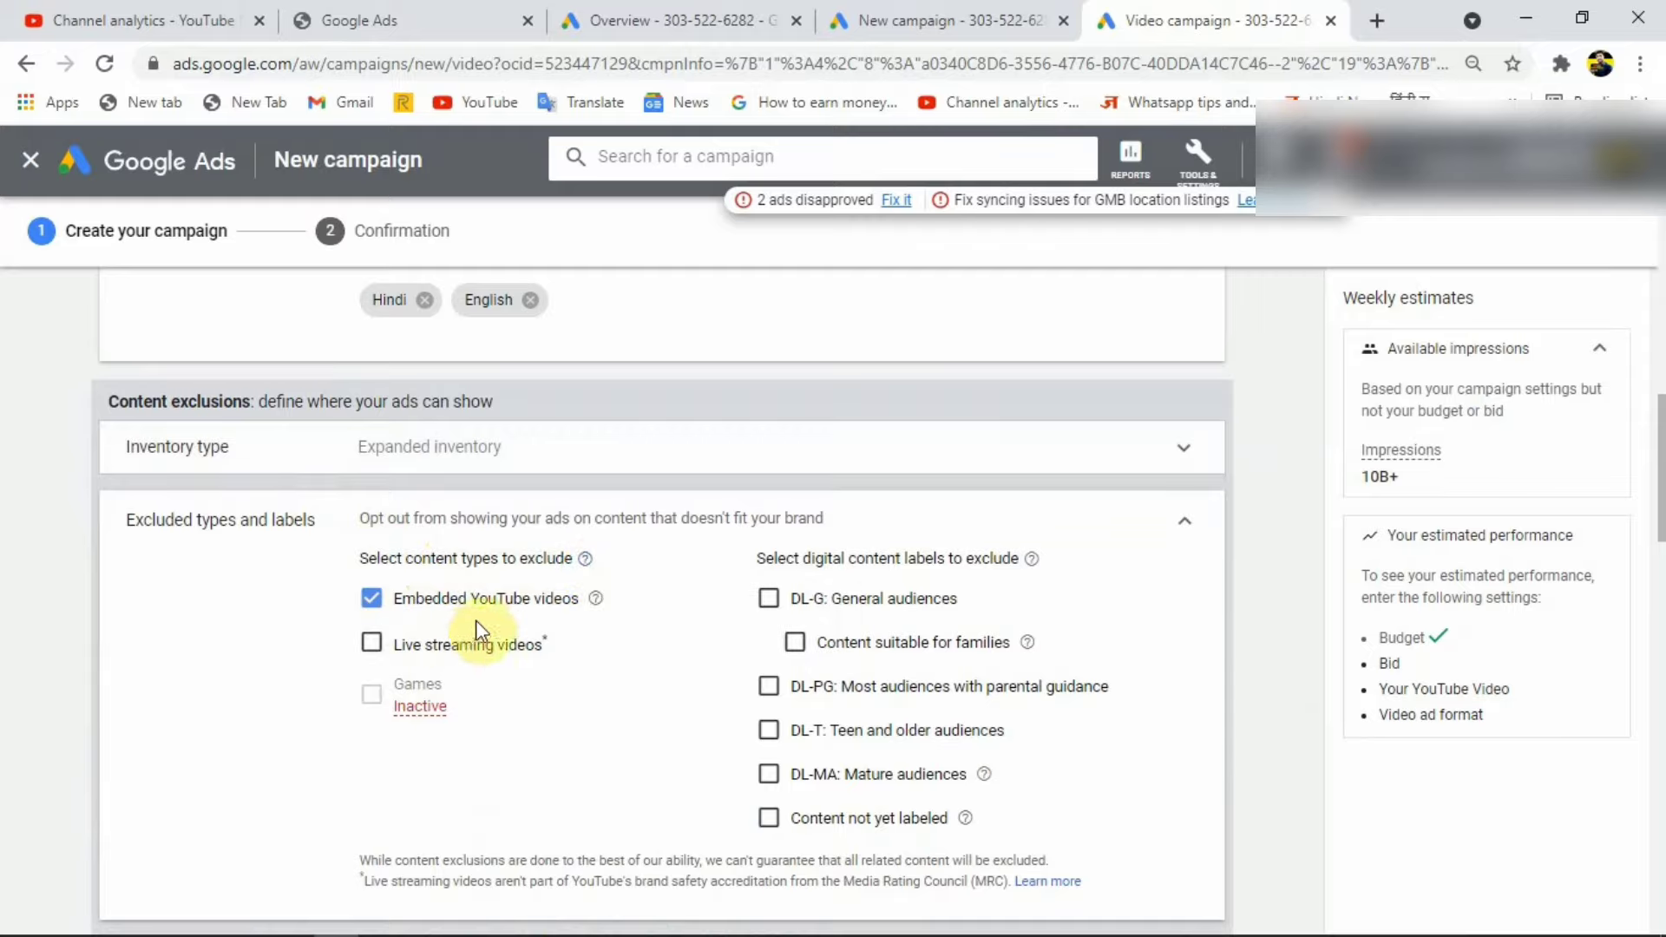
{"action": "left_click", "coordinate": [465, 644]}
{"action": "left_click", "coordinate": [768, 824]}
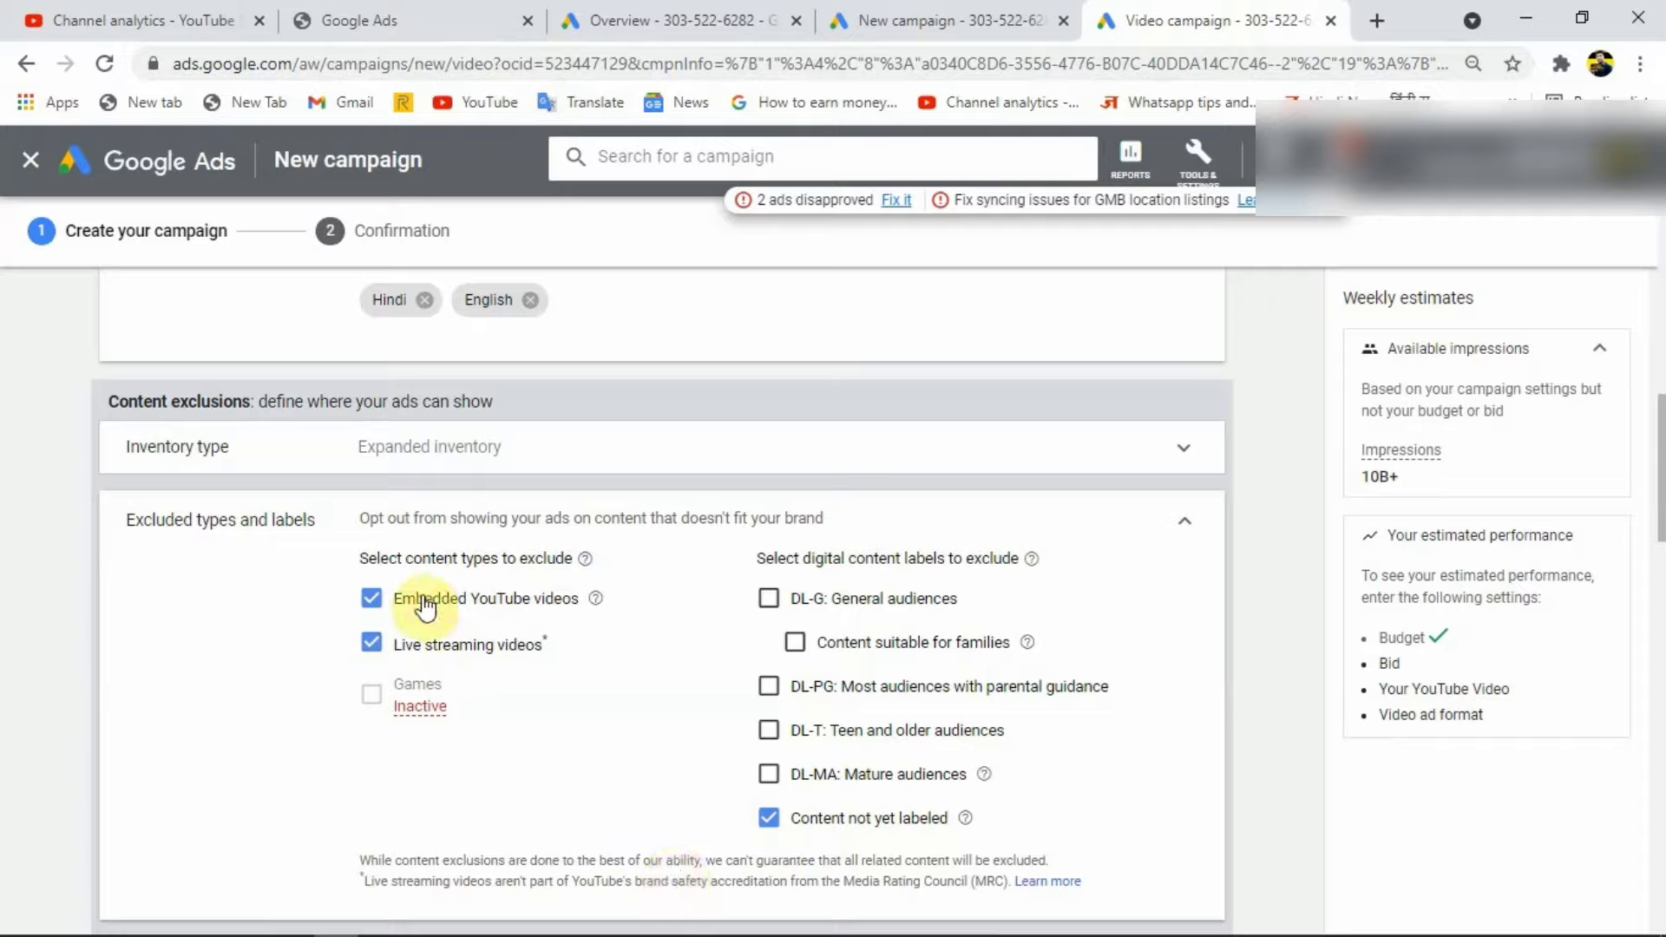
{"action": "mouse_move", "coordinate": [594, 608]}
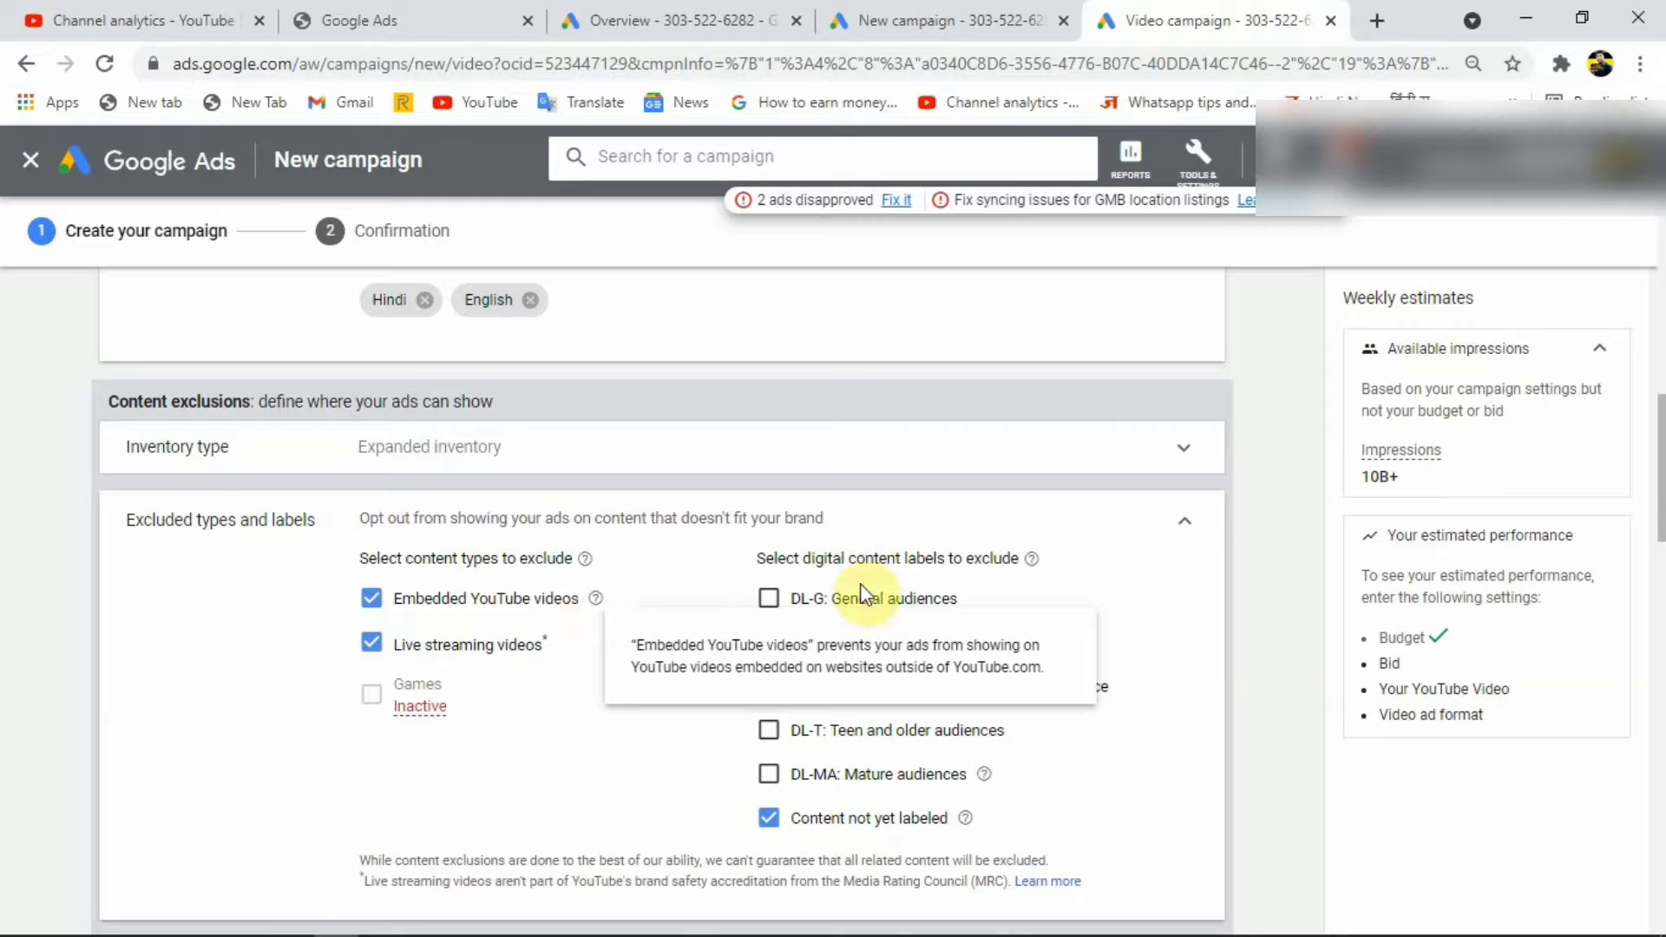
{"action": "scroll", "coordinate": [1187, 536], "scroll_direction": "down", "scroll_amount": 3}
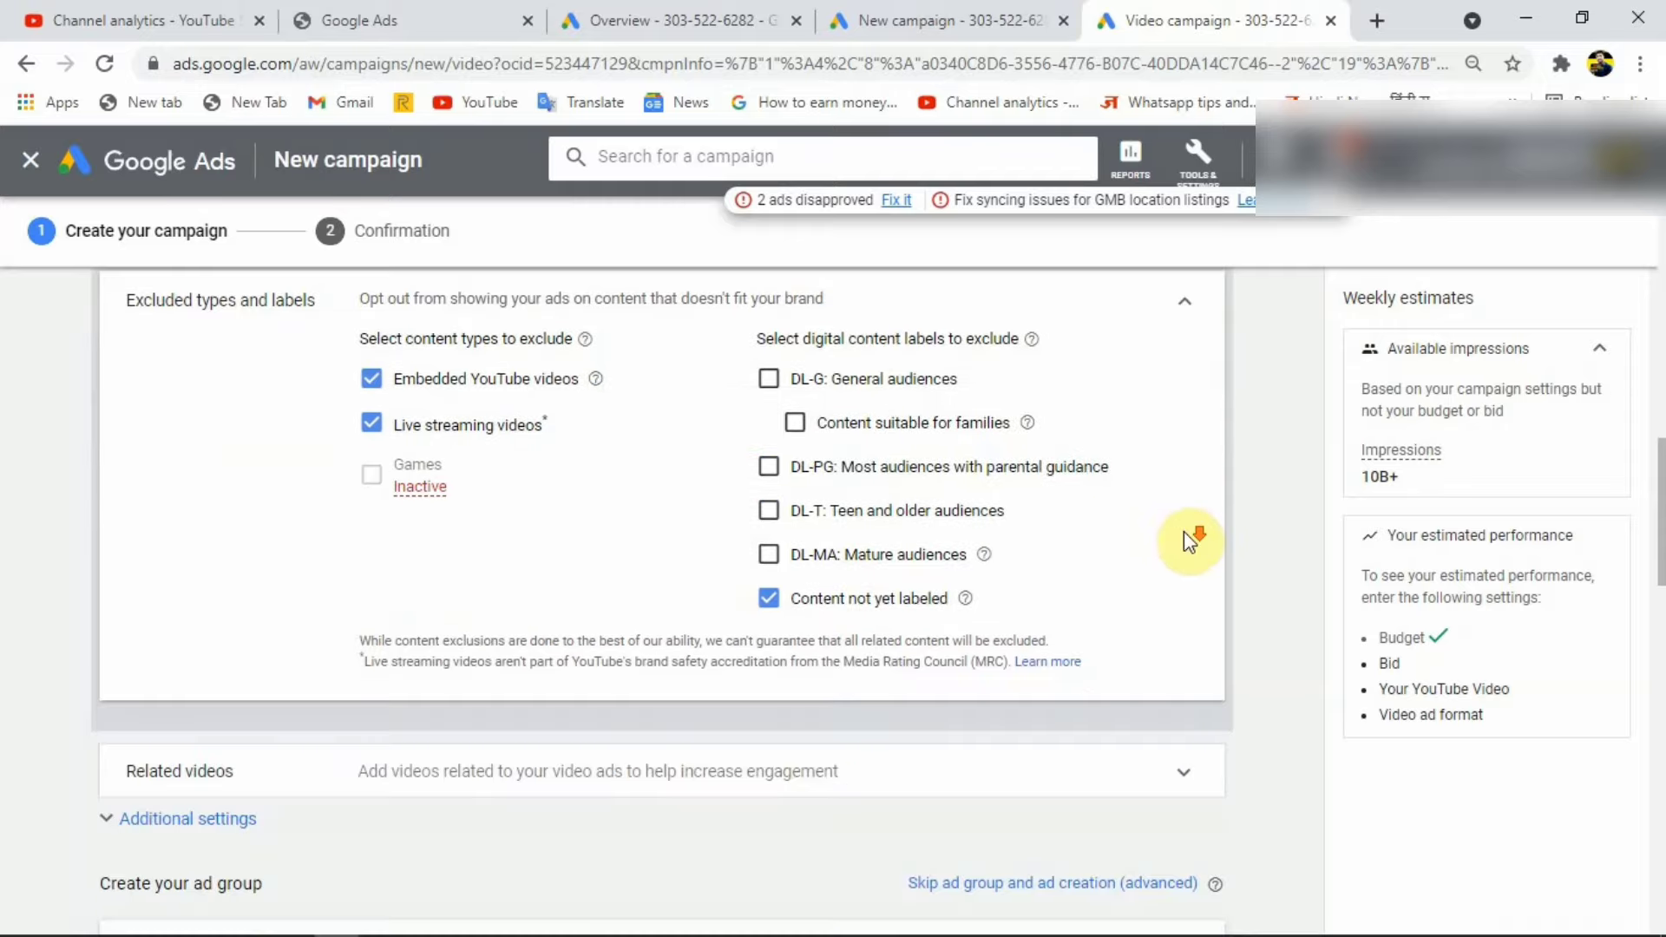
{"action": "left_click", "coordinate": [1185, 306]}
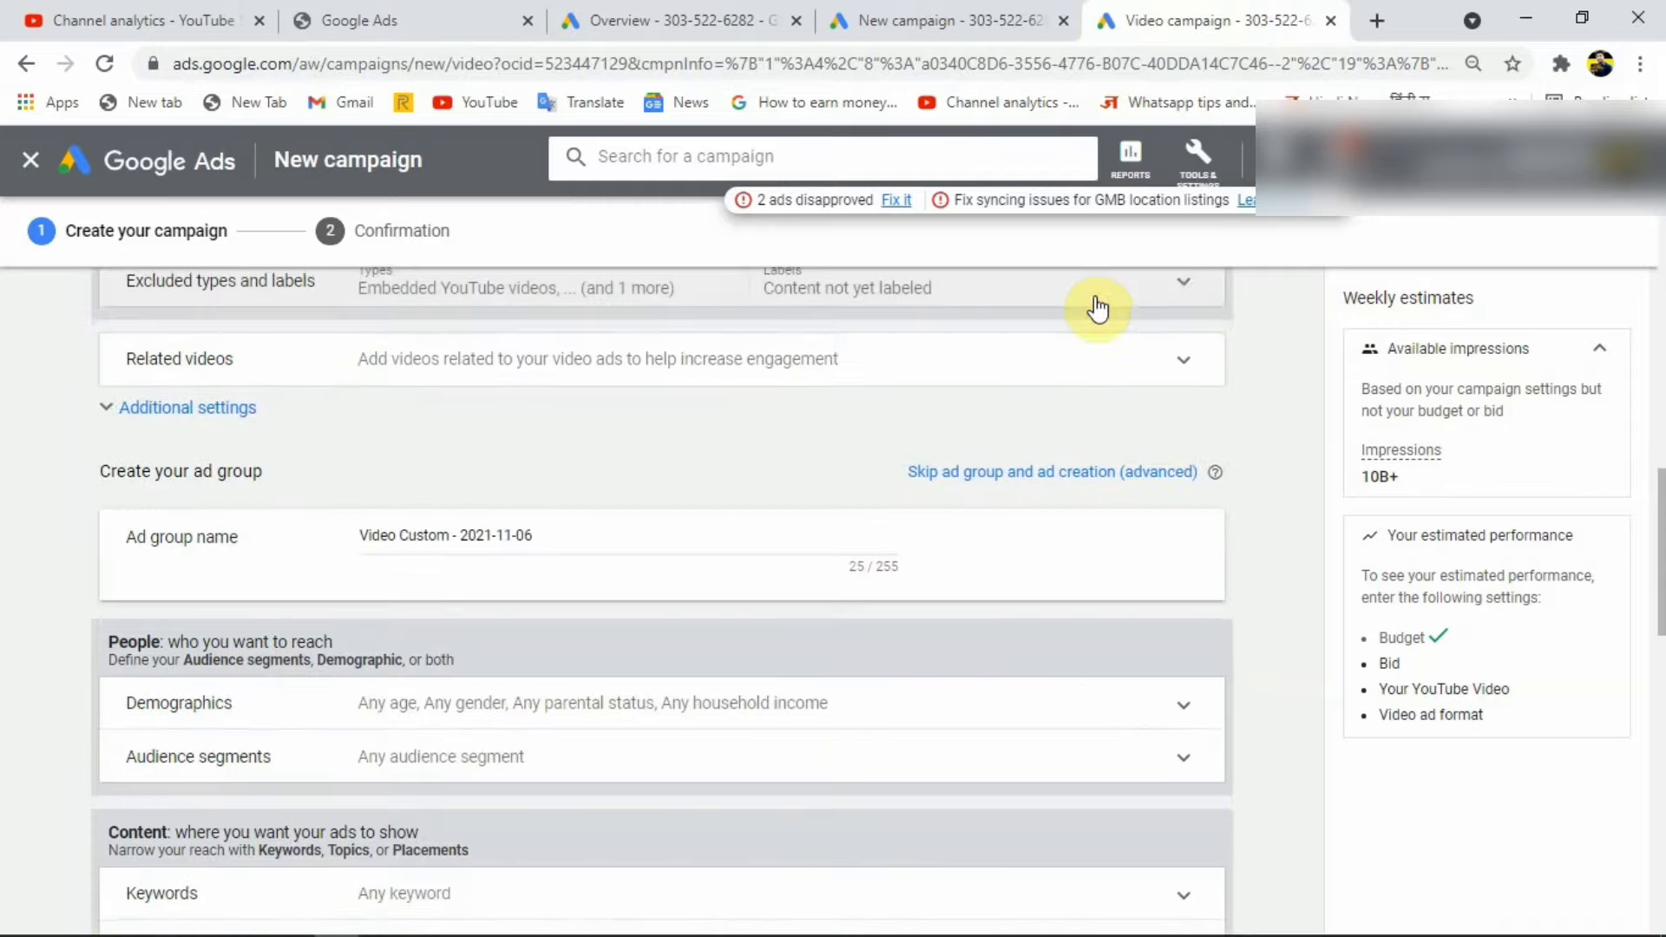
{"action": "scroll", "coordinate": [188, 408], "scroll_direction": "up", "scroll_amount": 2}
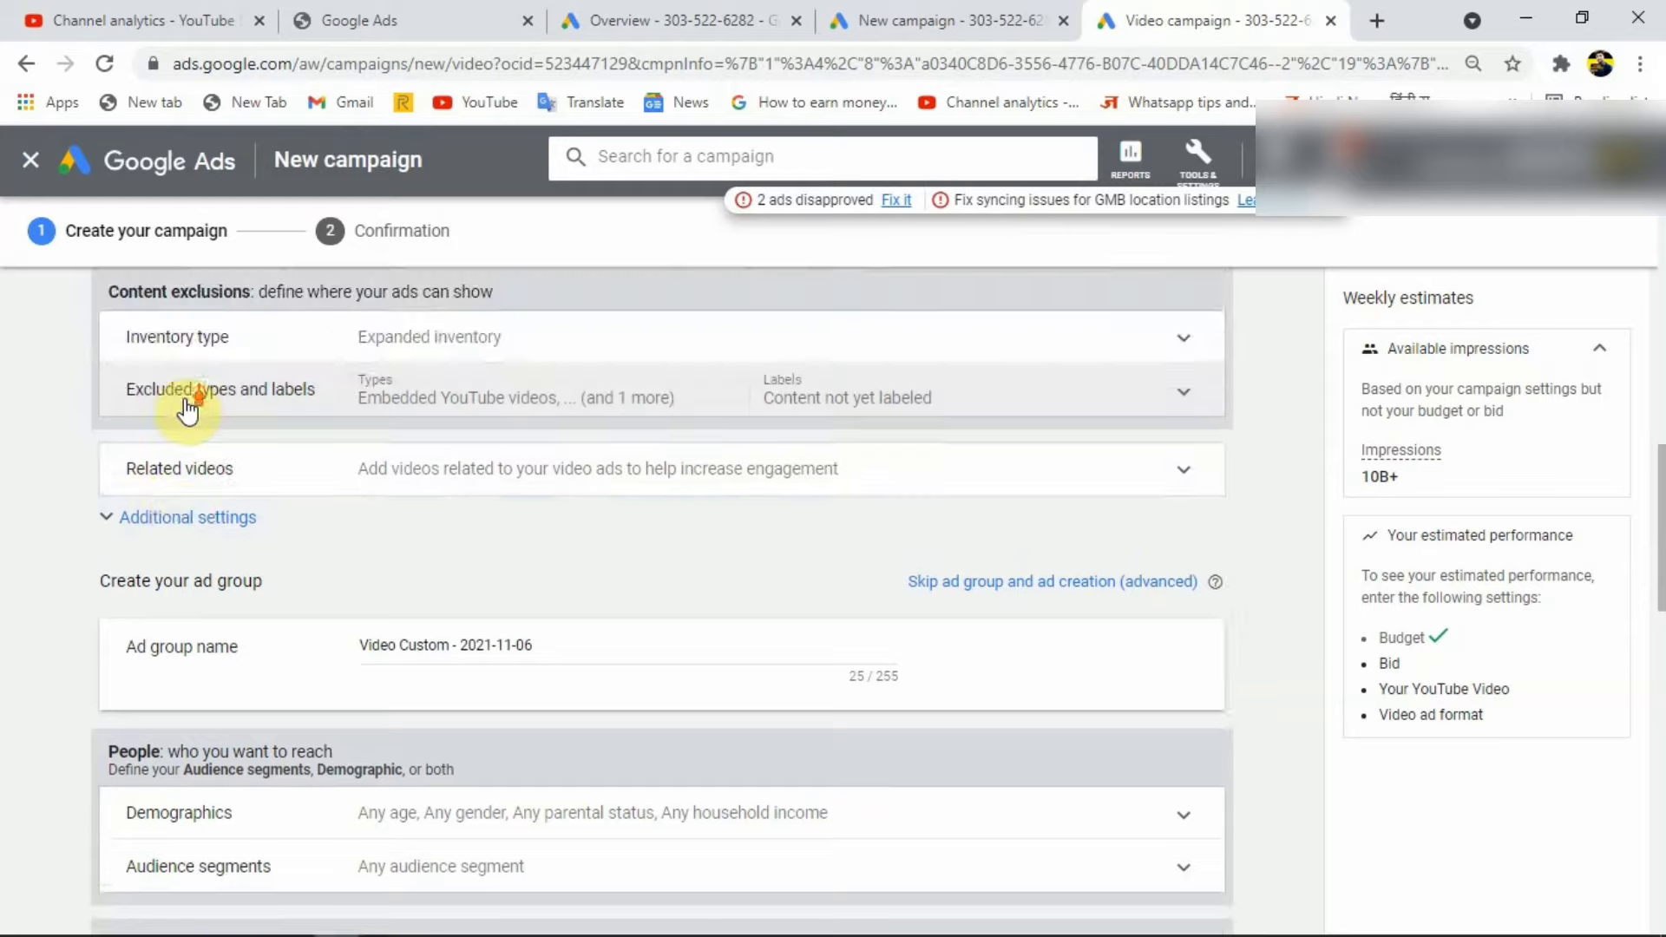
{"action": "left_click", "coordinate": [309, 479]}
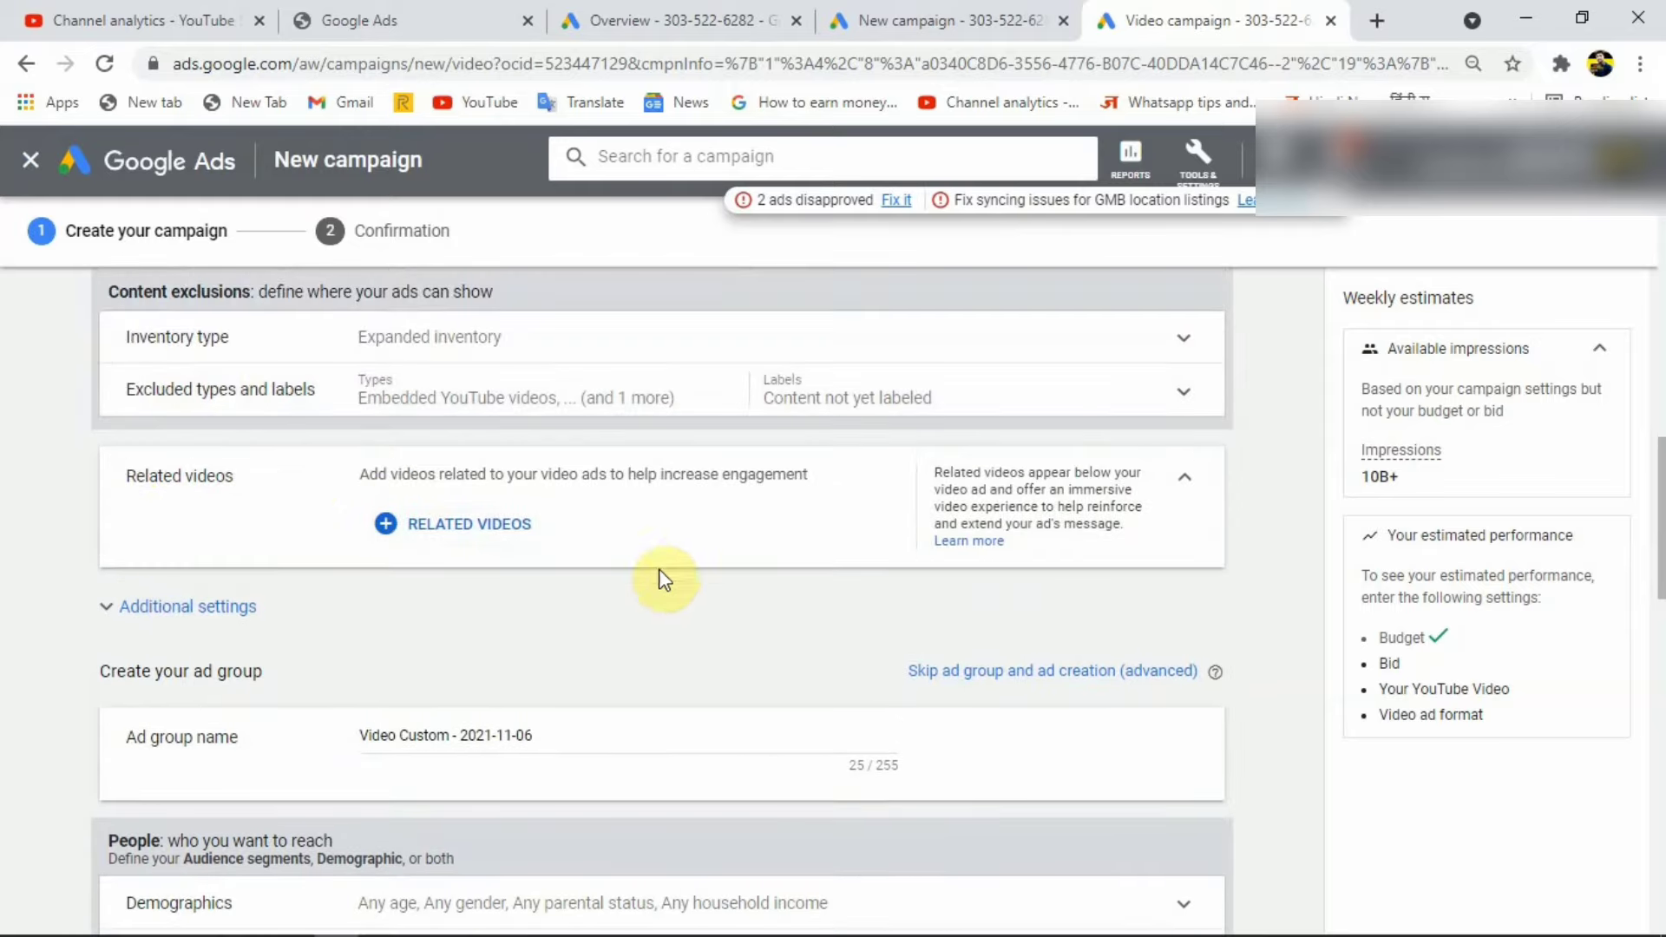
{"action": "left_click", "coordinate": [1184, 478]}
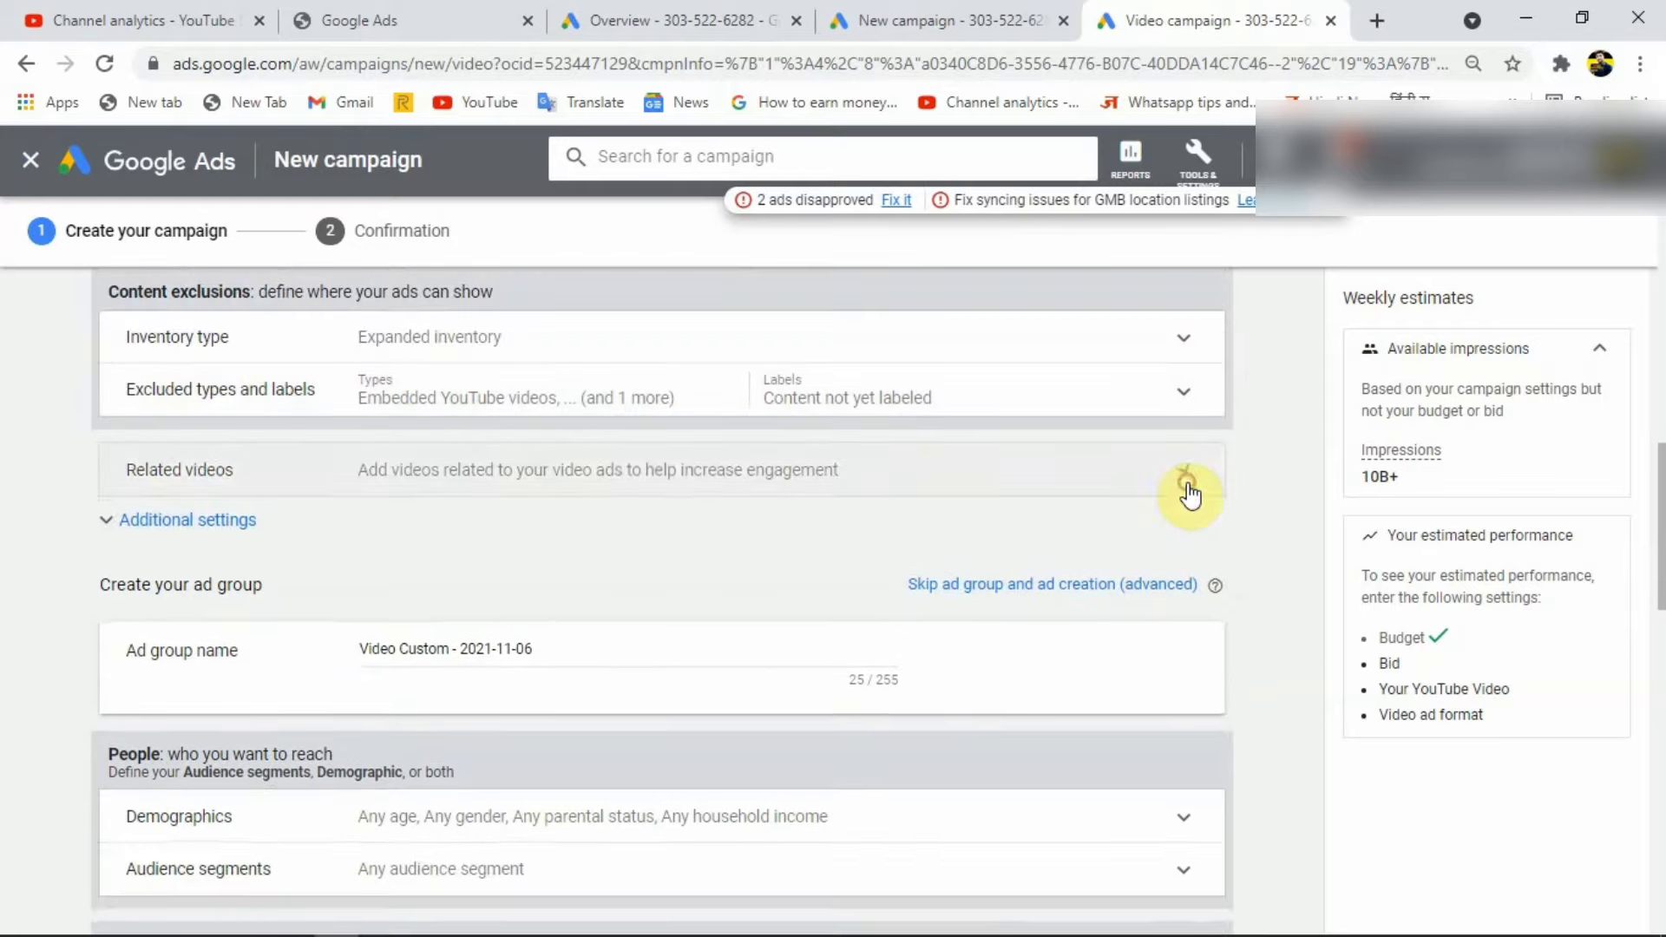
Step: In the additional settings, set specific device targeting to mobile phones only, excluding computers, tablets and TV screens
{"action": "left_click", "coordinate": [158, 537]}
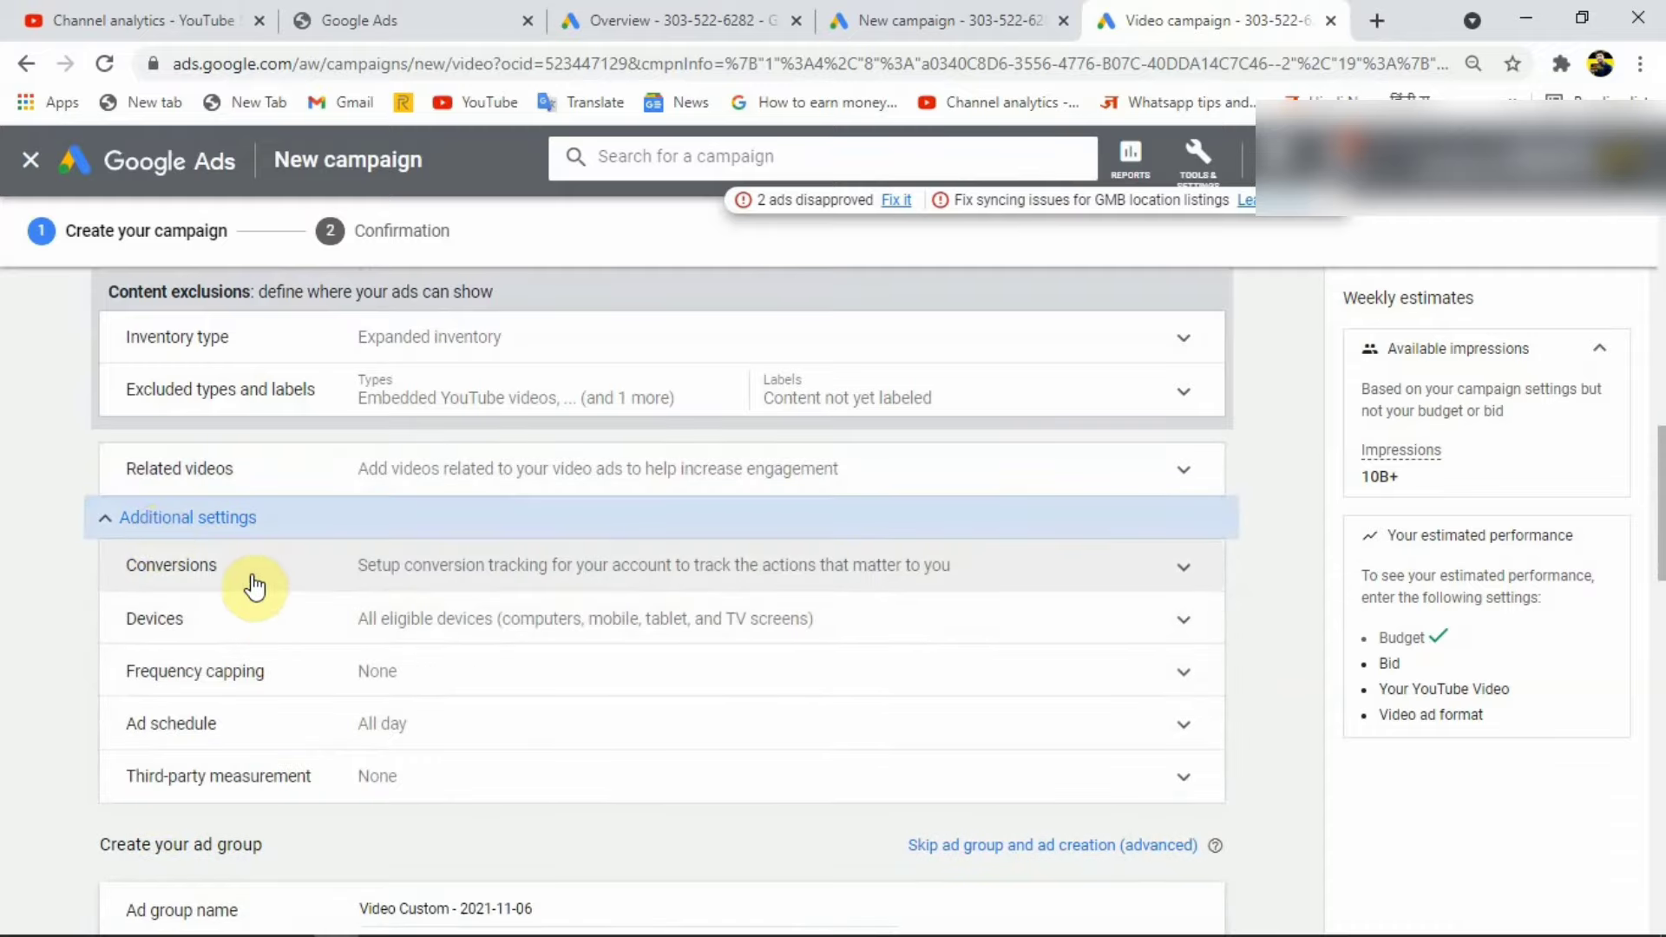
{"action": "left_click", "coordinate": [238, 617]}
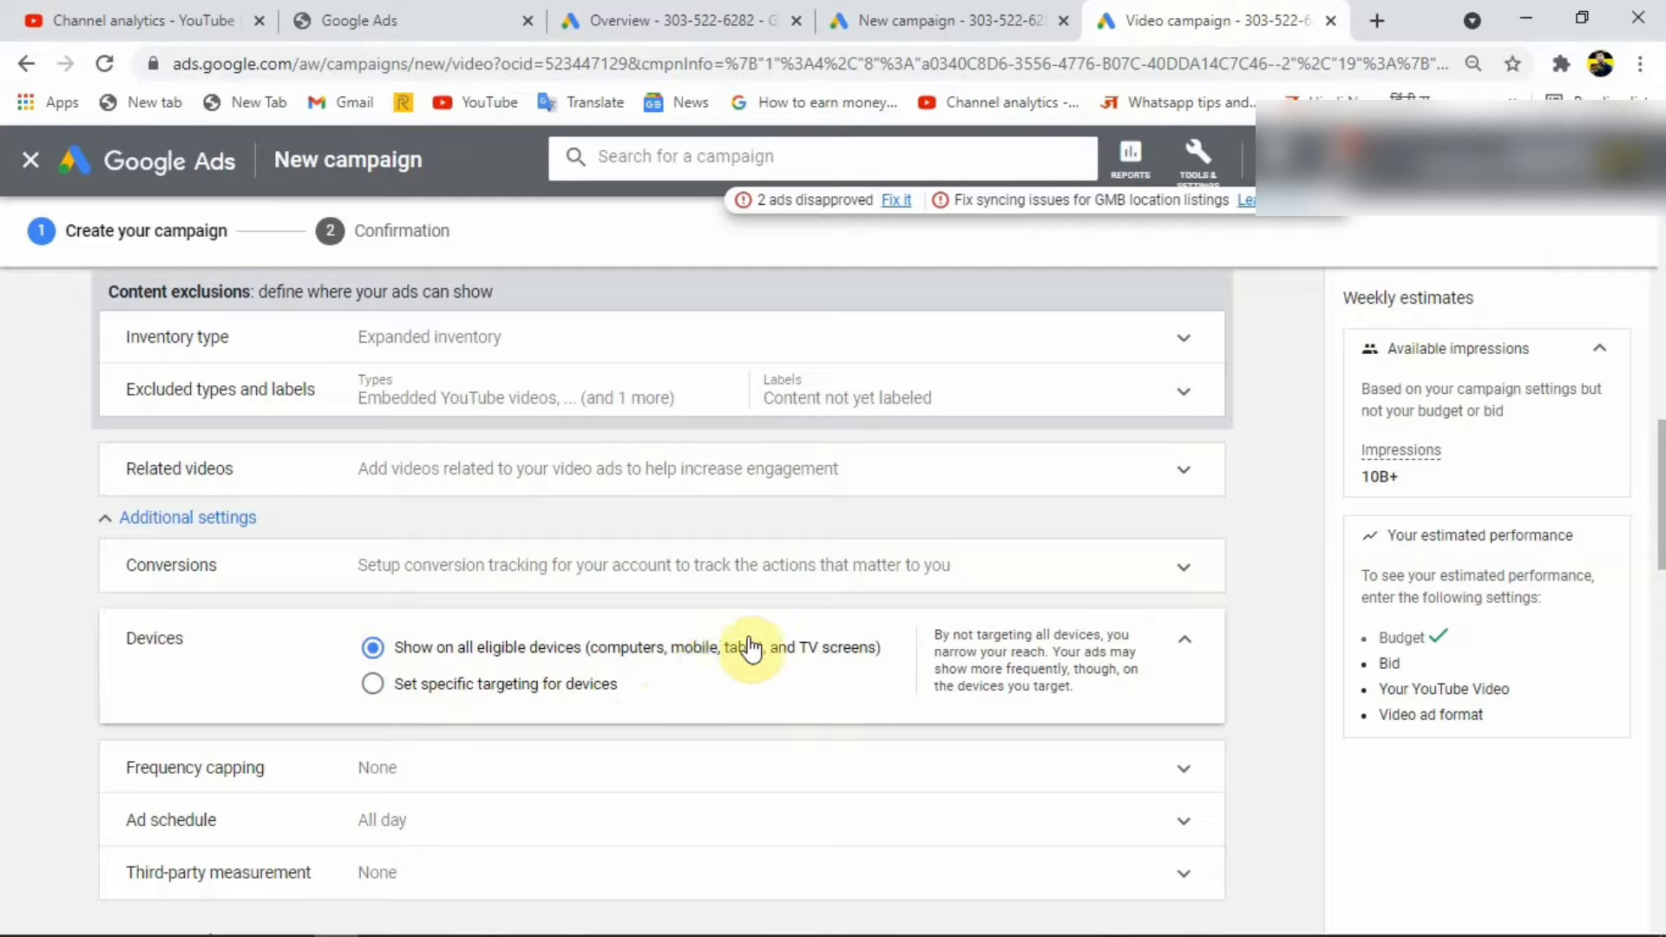
{"action": "left_click", "coordinate": [399, 694]}
{"action": "left_click", "coordinate": [416, 715]}
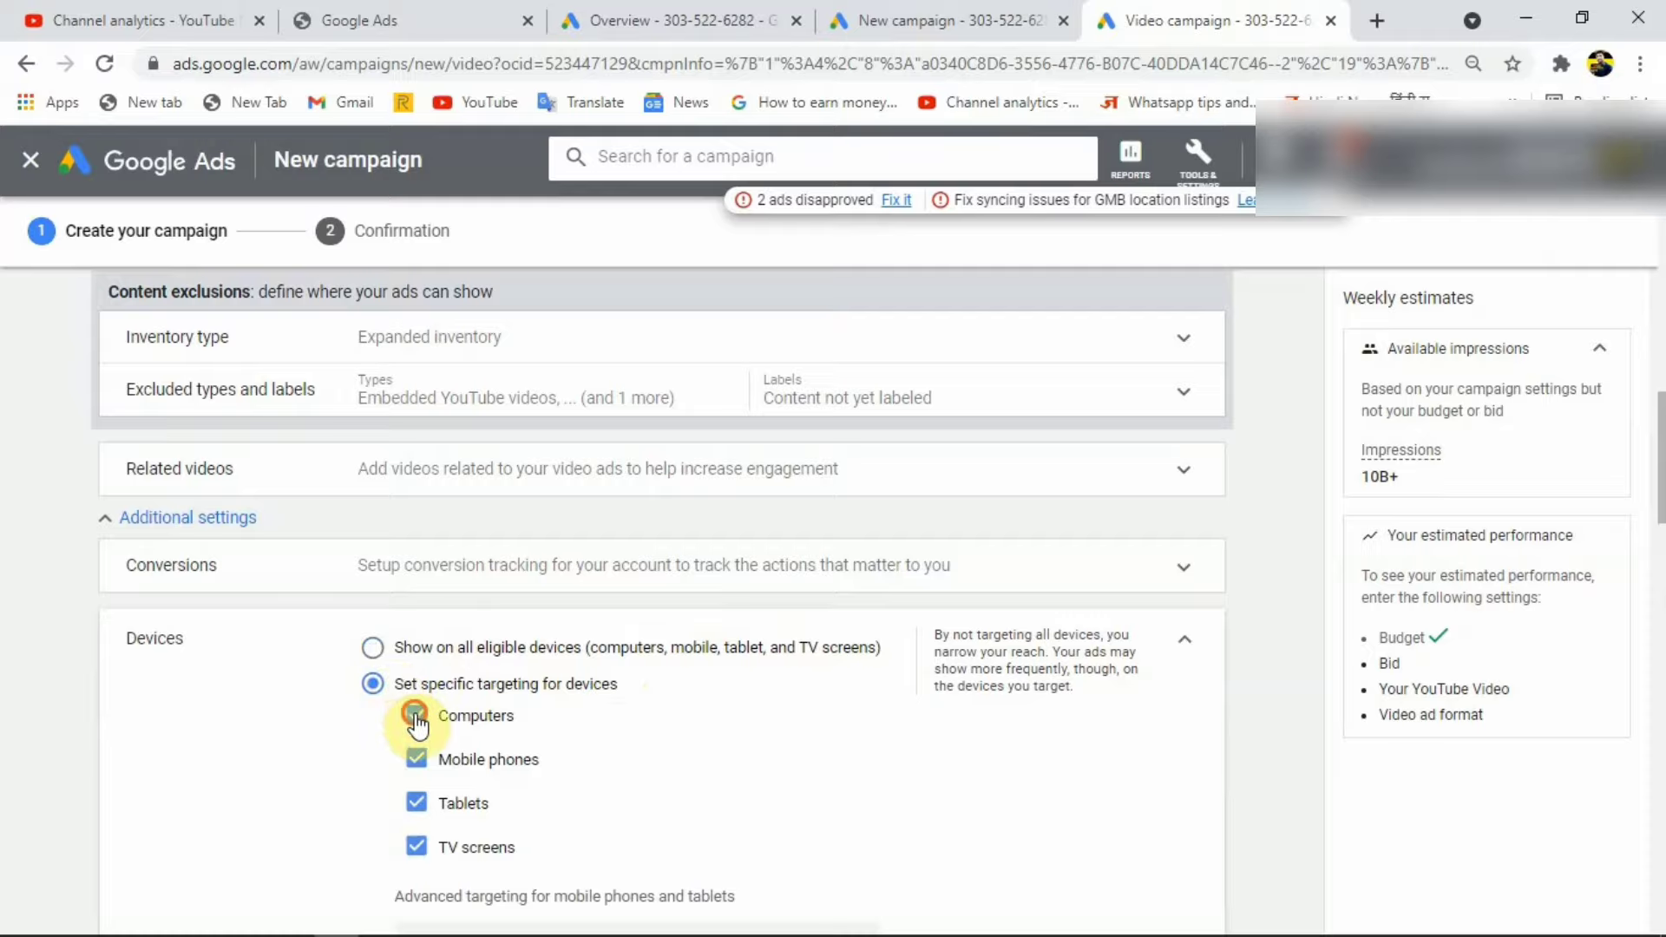
{"action": "left_click", "coordinate": [417, 802]}
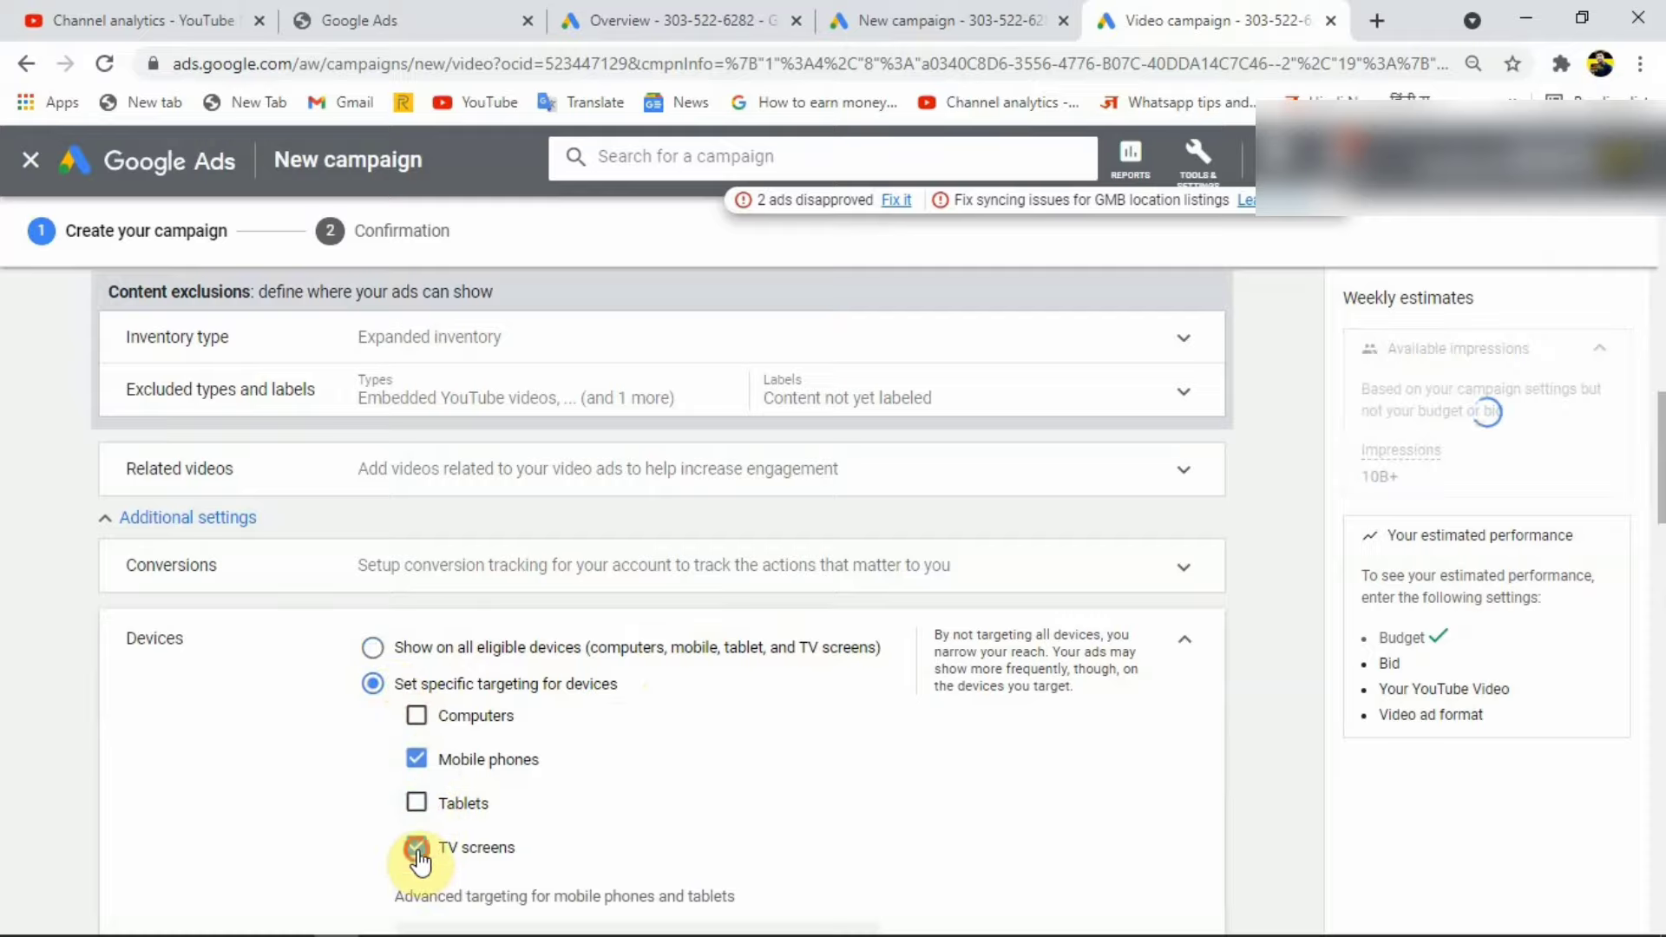
{"action": "left_click", "coordinate": [416, 846]}
{"action": "scroll", "coordinate": [356, 815], "scroll_direction": "down", "scroll_amount": 1}
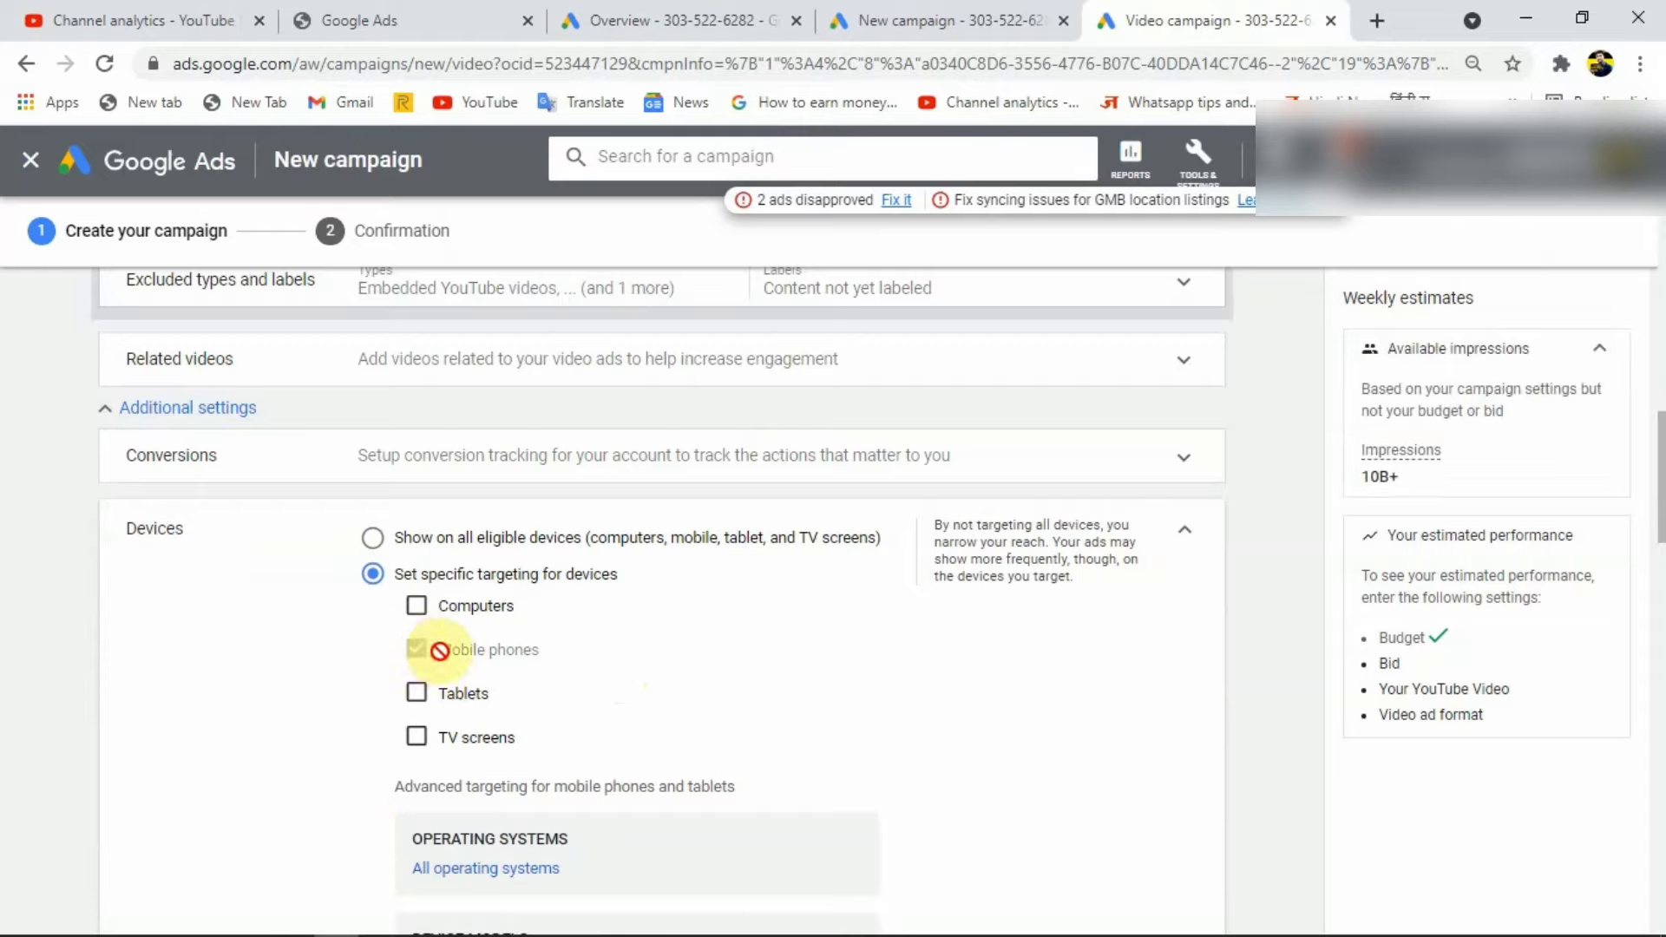
{"action": "left_click", "coordinate": [1185, 533]}
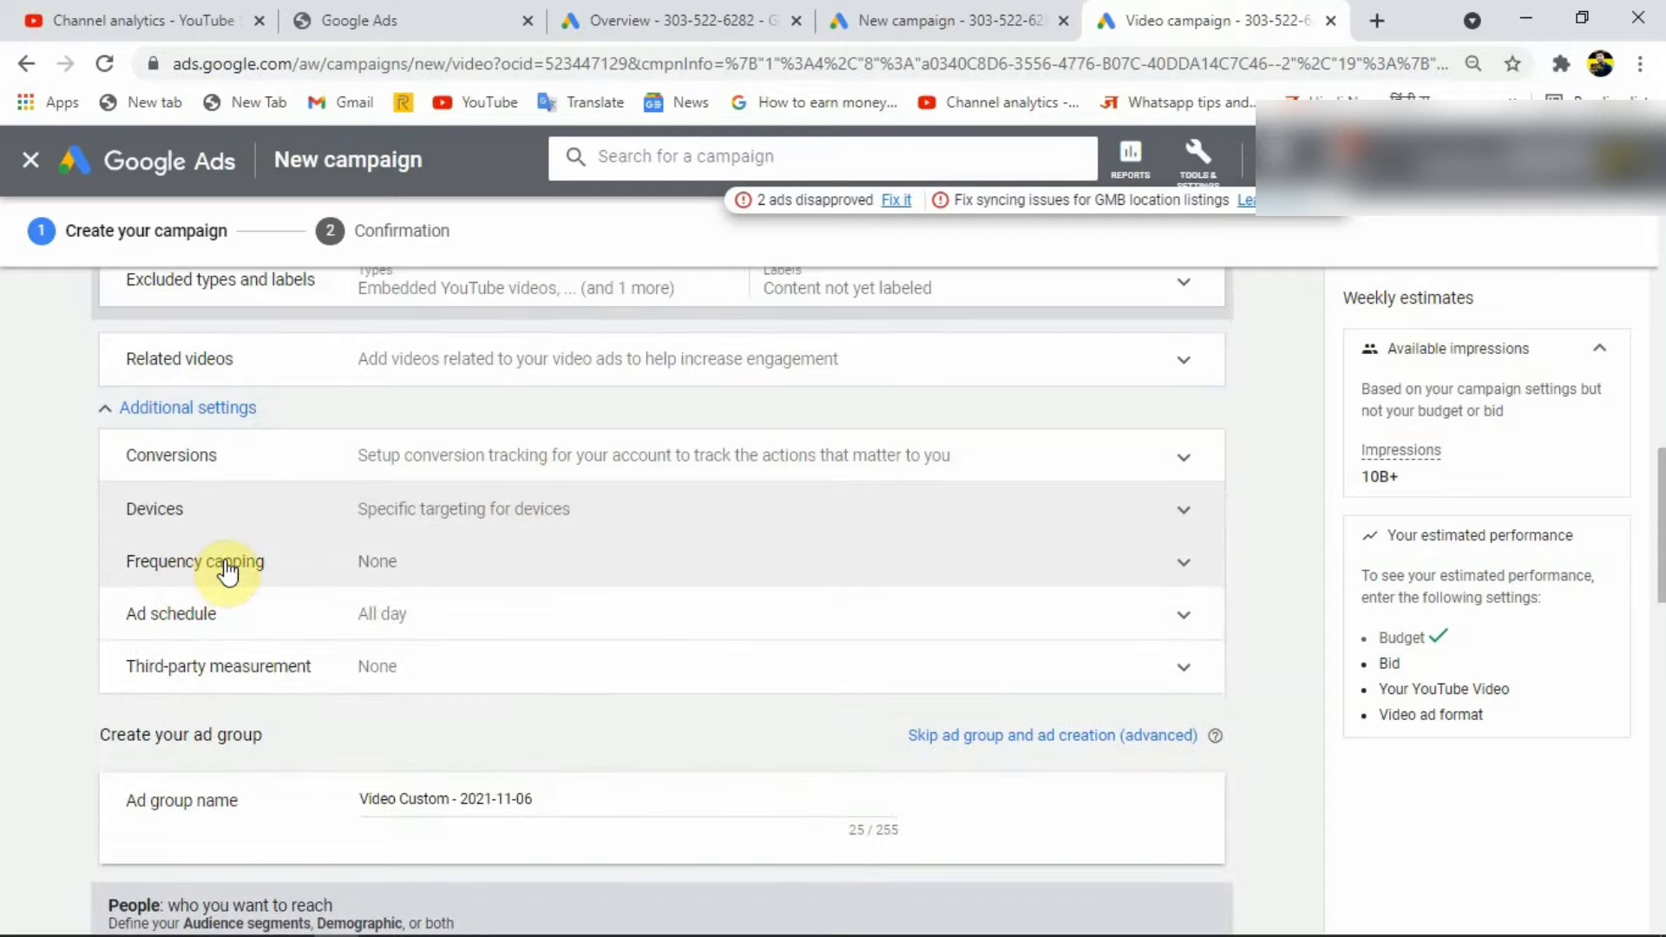
Step: Cap the campaign's impression frequency at 2 per week for the same user
{"action": "left_click", "coordinate": [360, 568]}
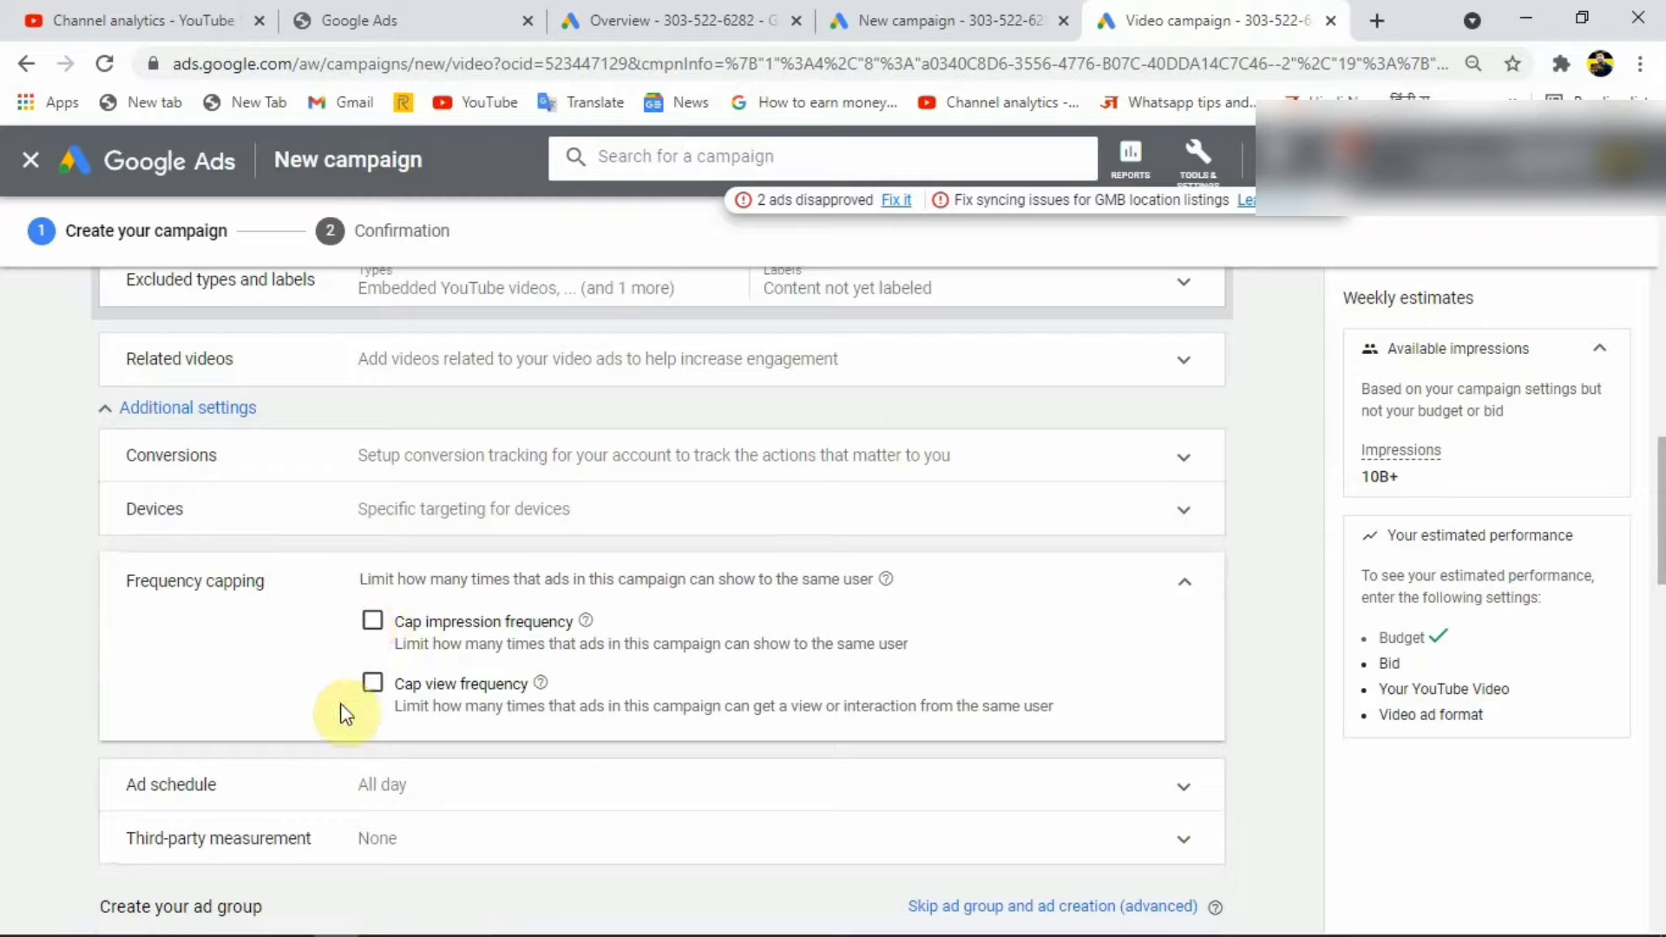
{"action": "left_click", "coordinate": [371, 621]}
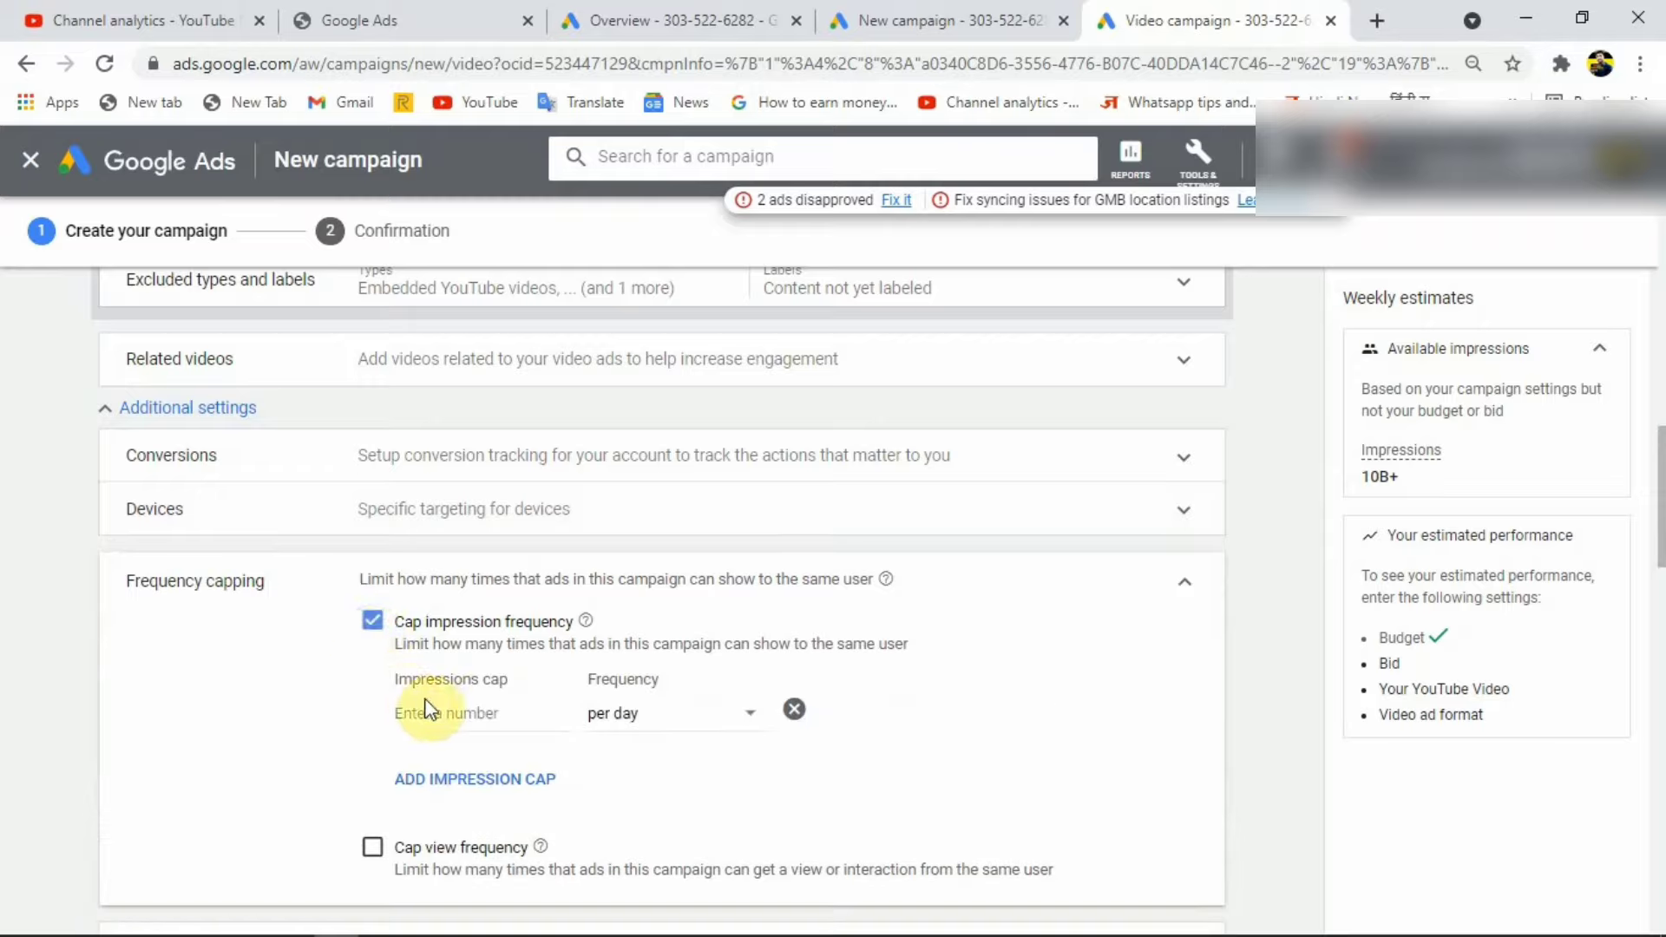
{"action": "left_click", "coordinate": [470, 712]}
{"action": "type", "text": "2"}
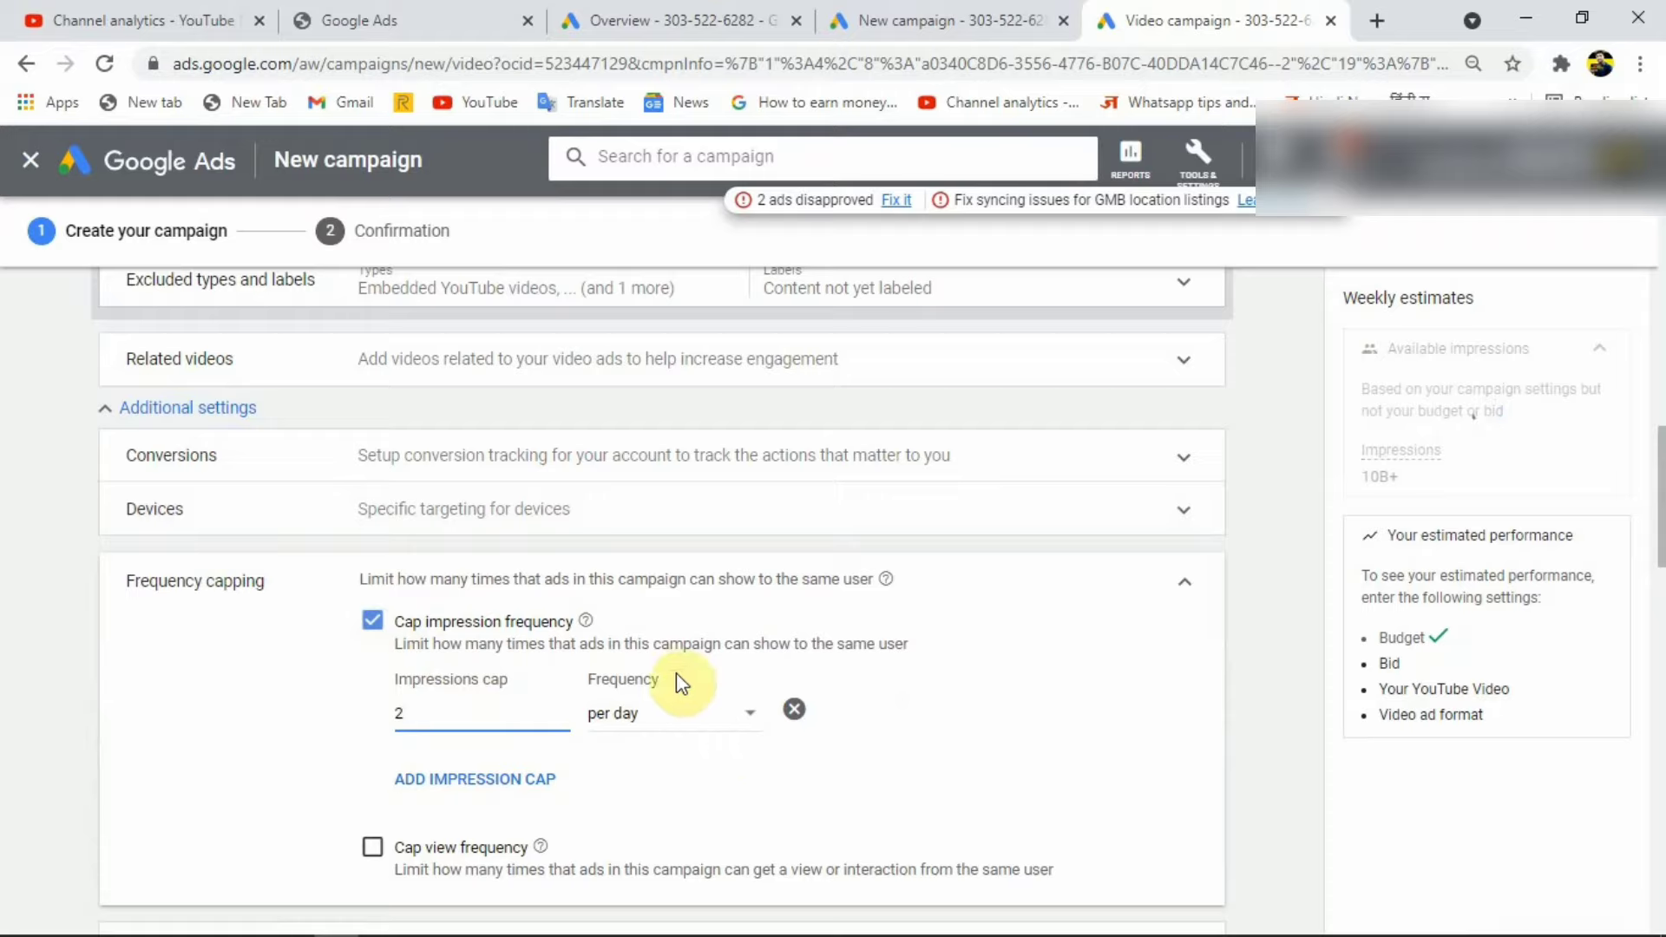
{"action": "left_click", "coordinate": [699, 707]}
{"action": "left_click", "coordinate": [673, 762]}
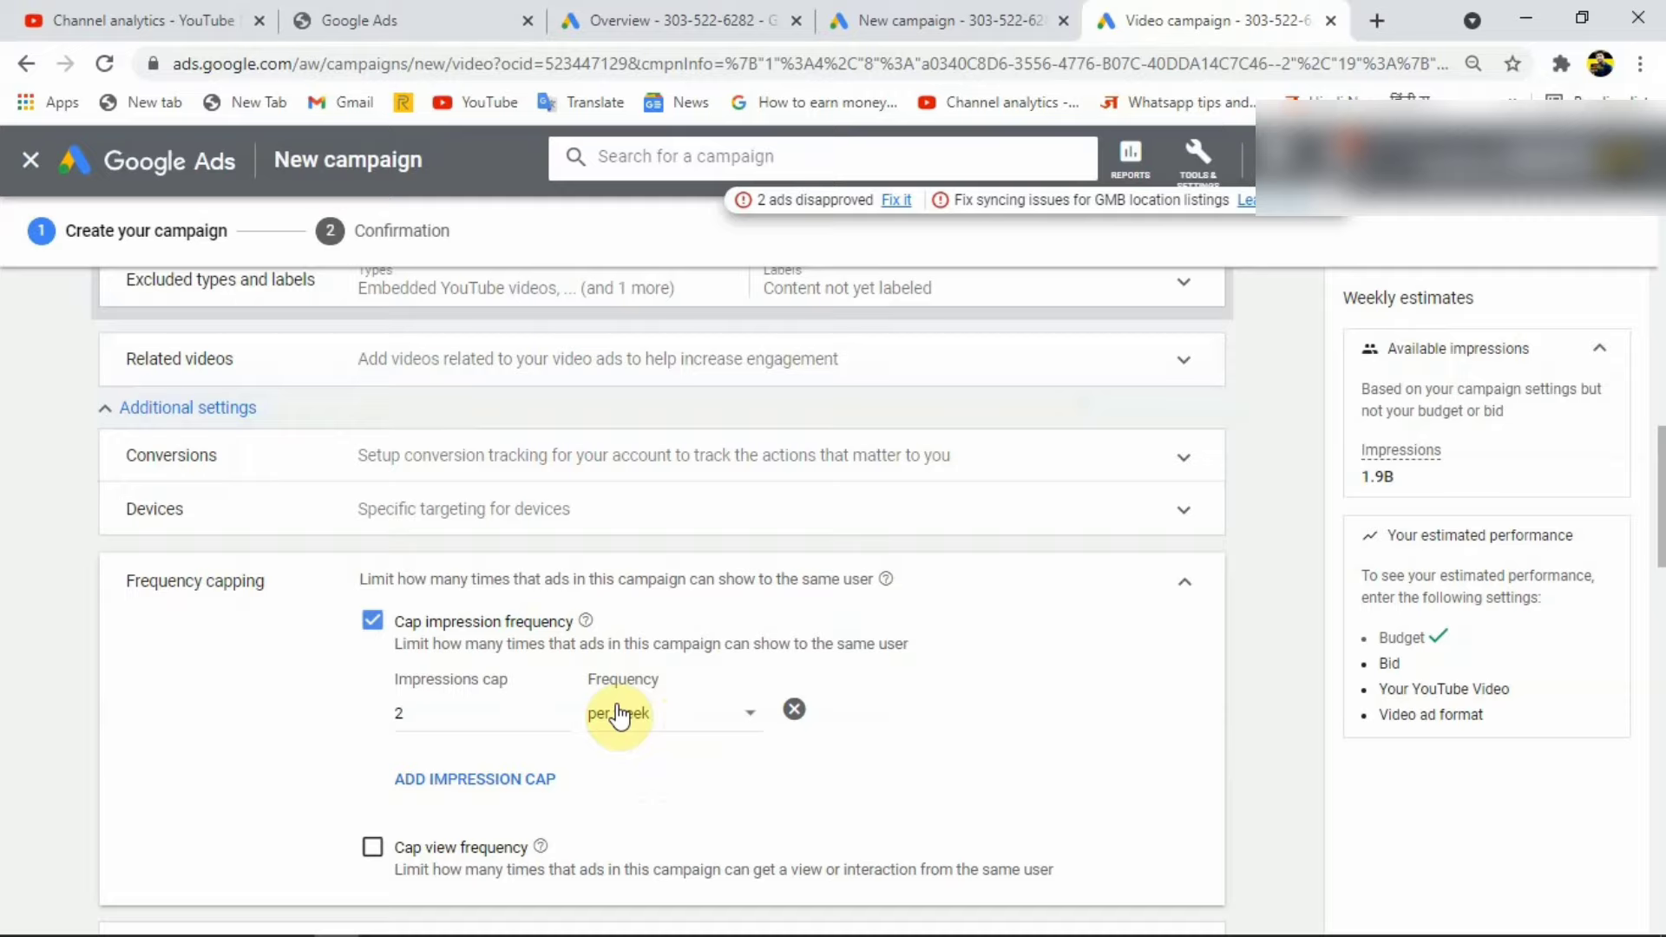
Step: Cap the campaign's view frequency at 1 per week for the same user in the frequency capping settings
{"action": "left_click", "coordinate": [1187, 583]}
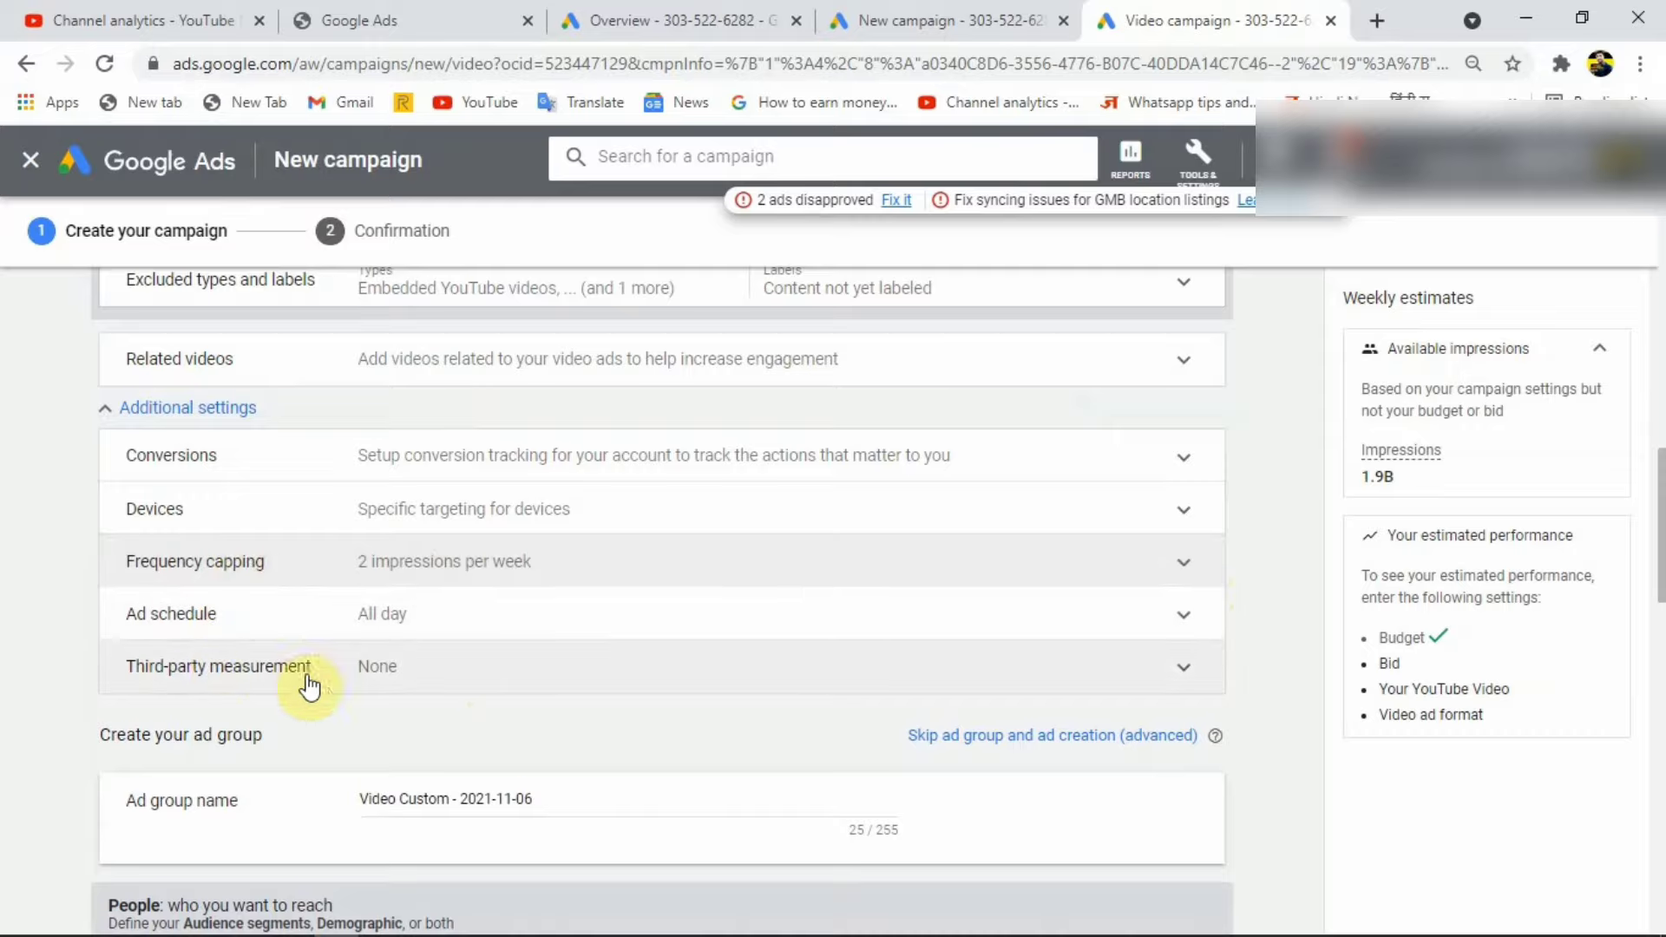
{"action": "left_click", "coordinate": [213, 583]}
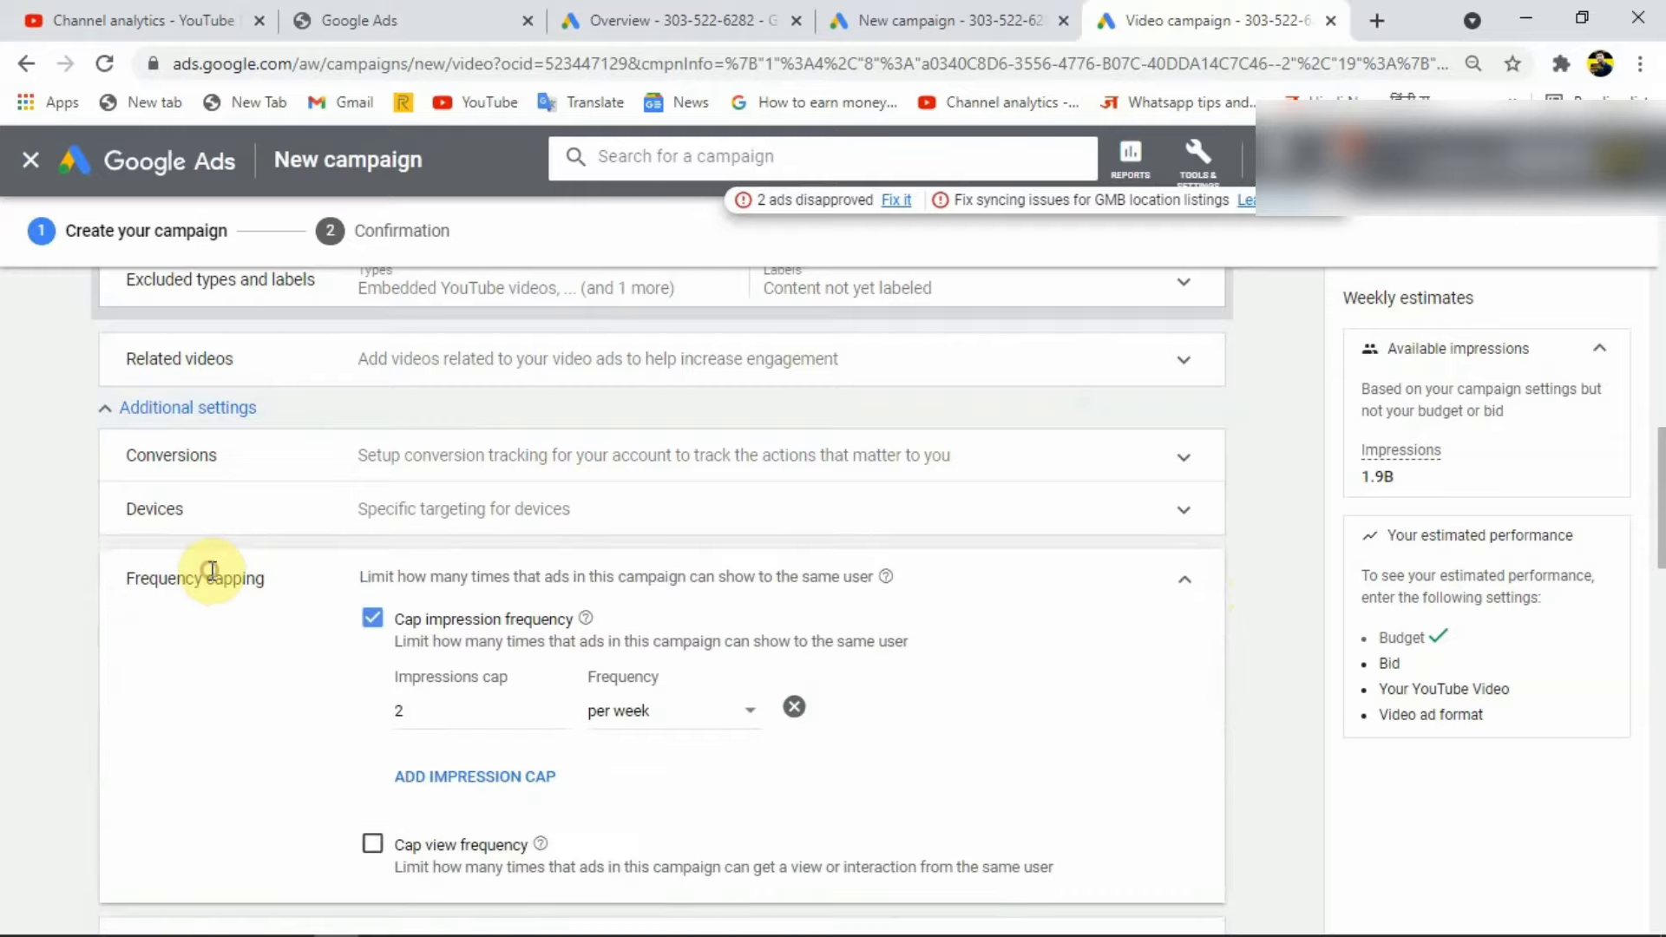
{"action": "scroll", "coordinate": [340, 838], "scroll_direction": "down", "scroll_amount": 2}
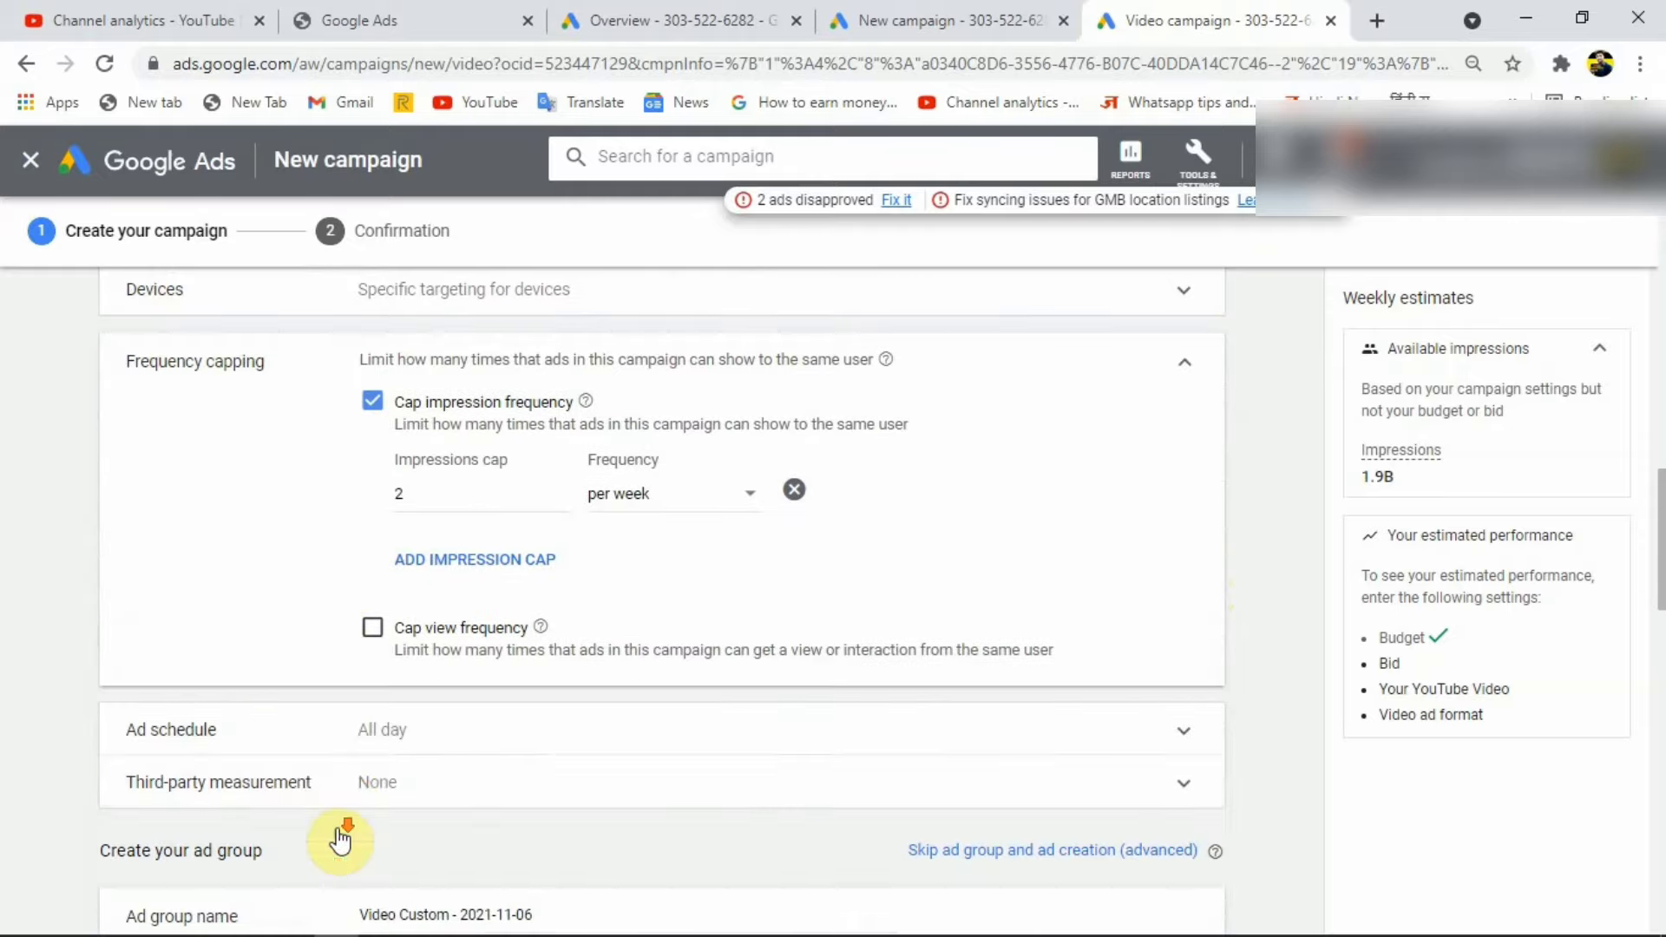
{"action": "left_click", "coordinate": [369, 630]}
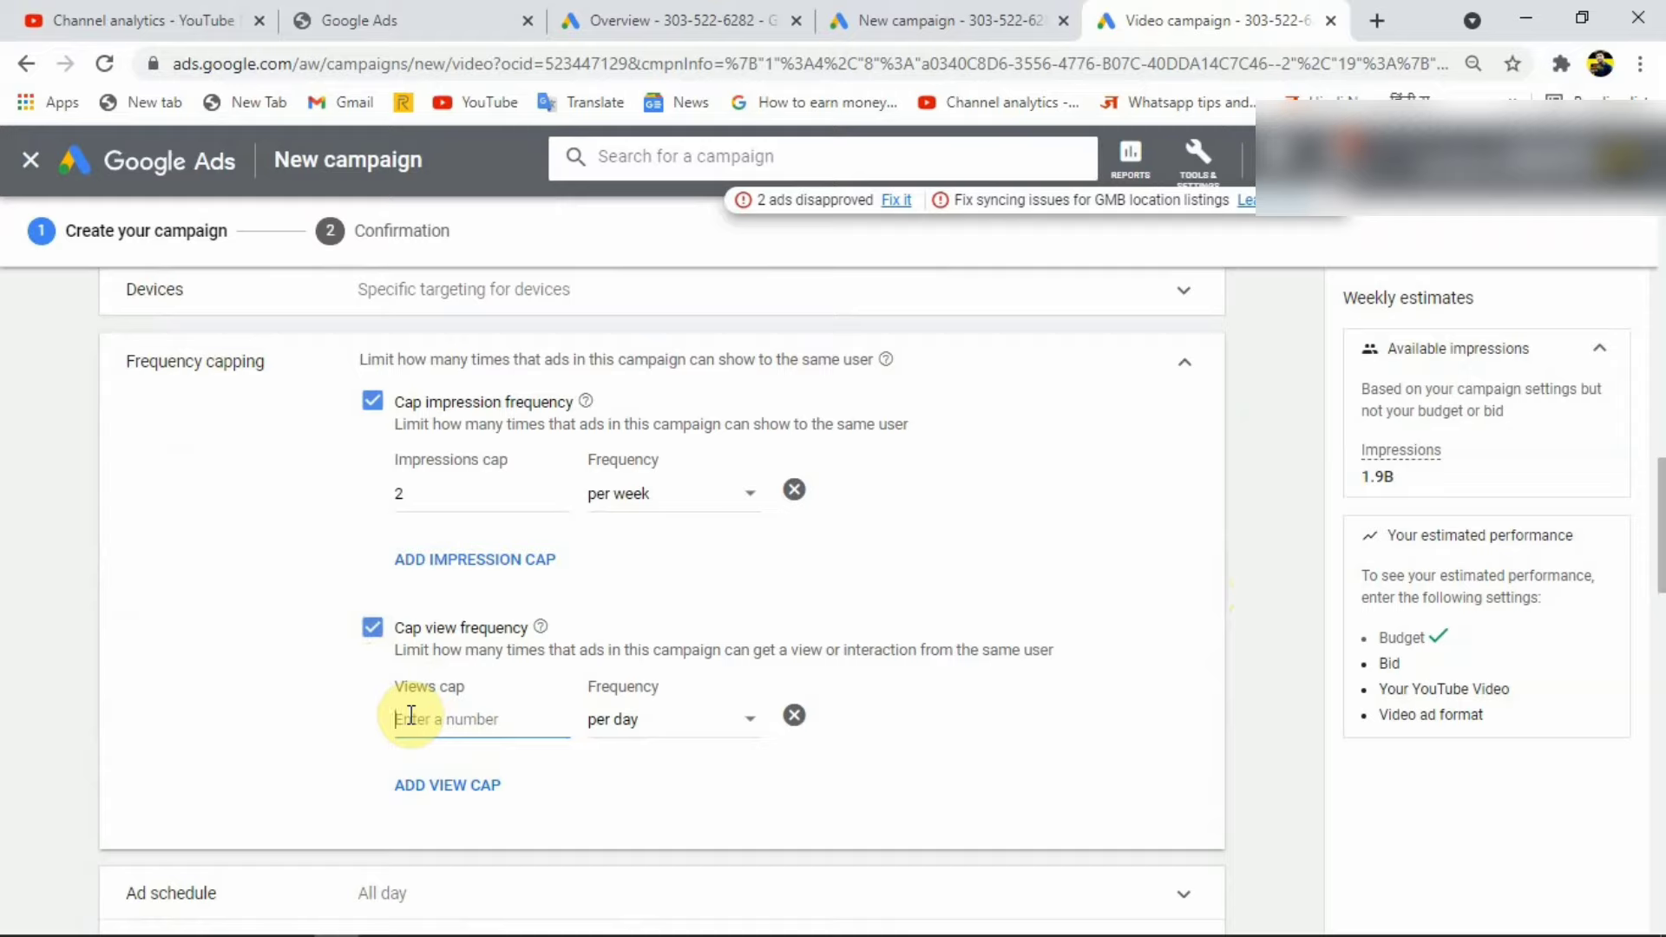
{"action": "type", "text": "1"}
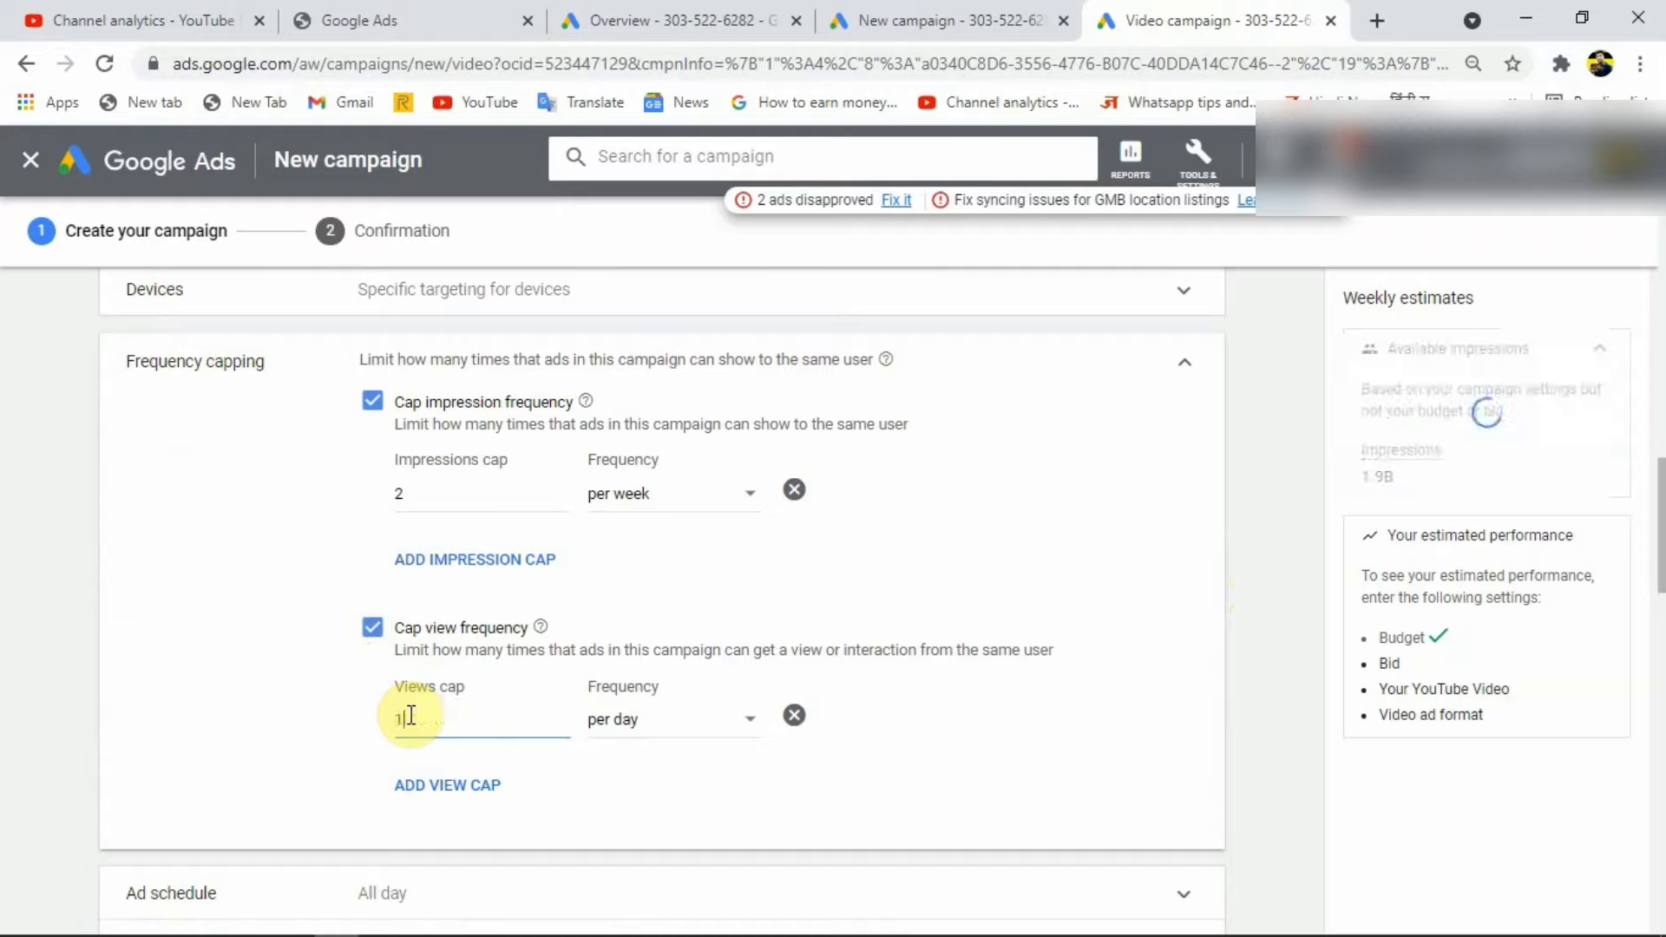
{"action": "left_click", "coordinate": [713, 723]}
{"action": "left_click", "coordinate": [674, 779]}
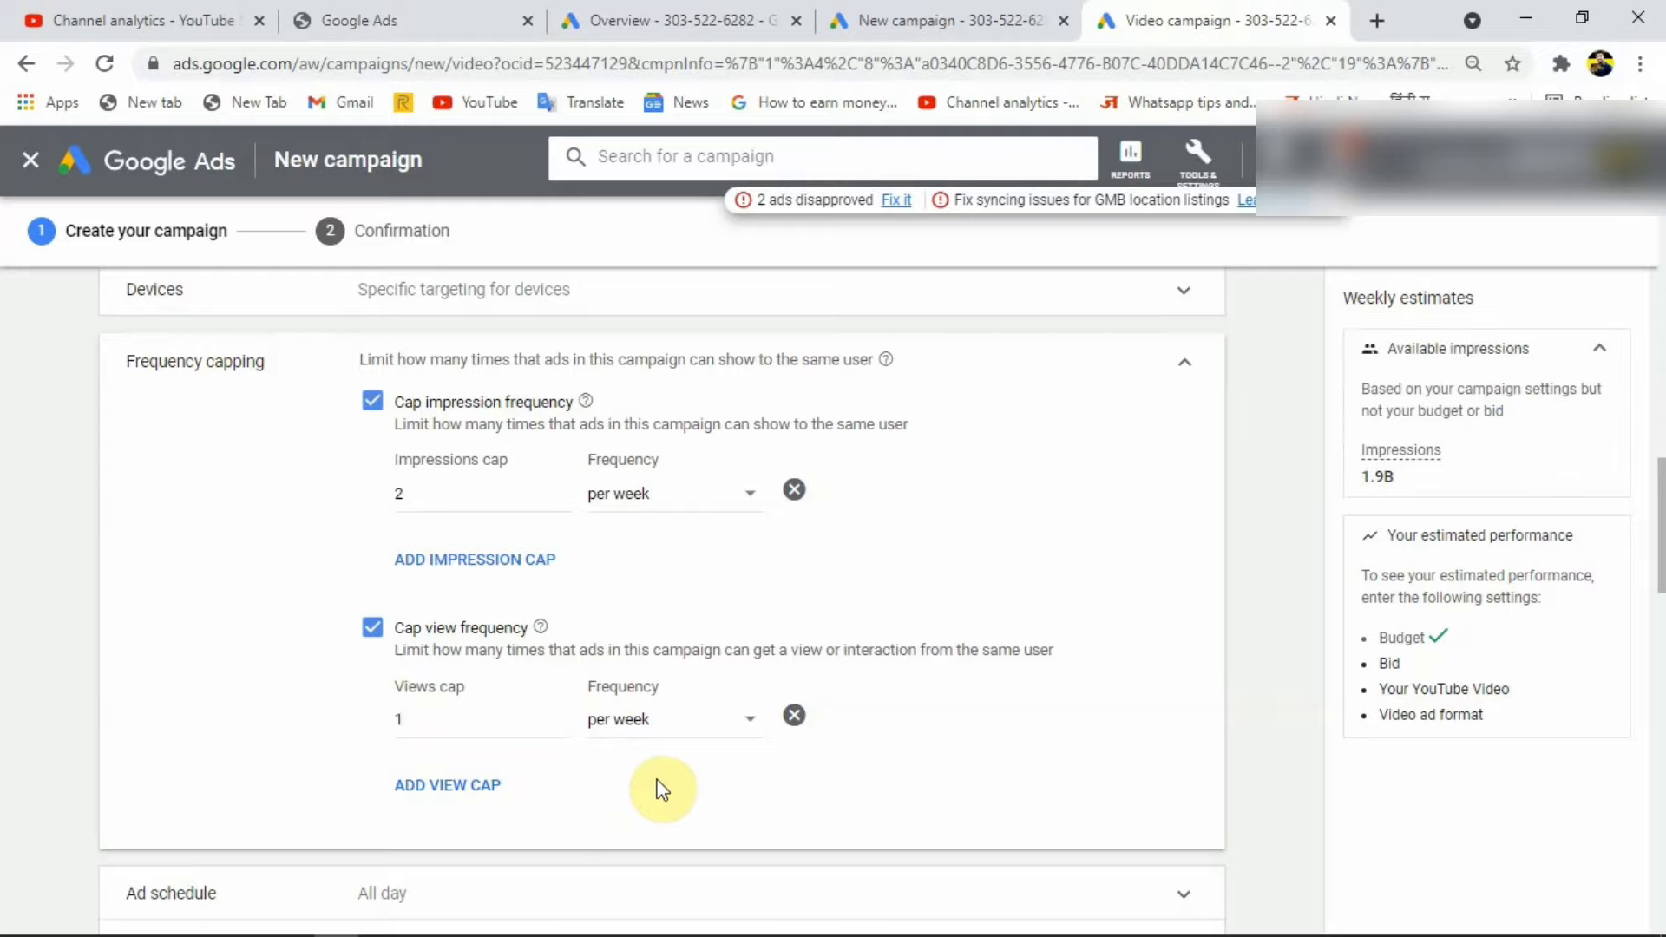
{"action": "left_click", "coordinate": [1185, 362]}
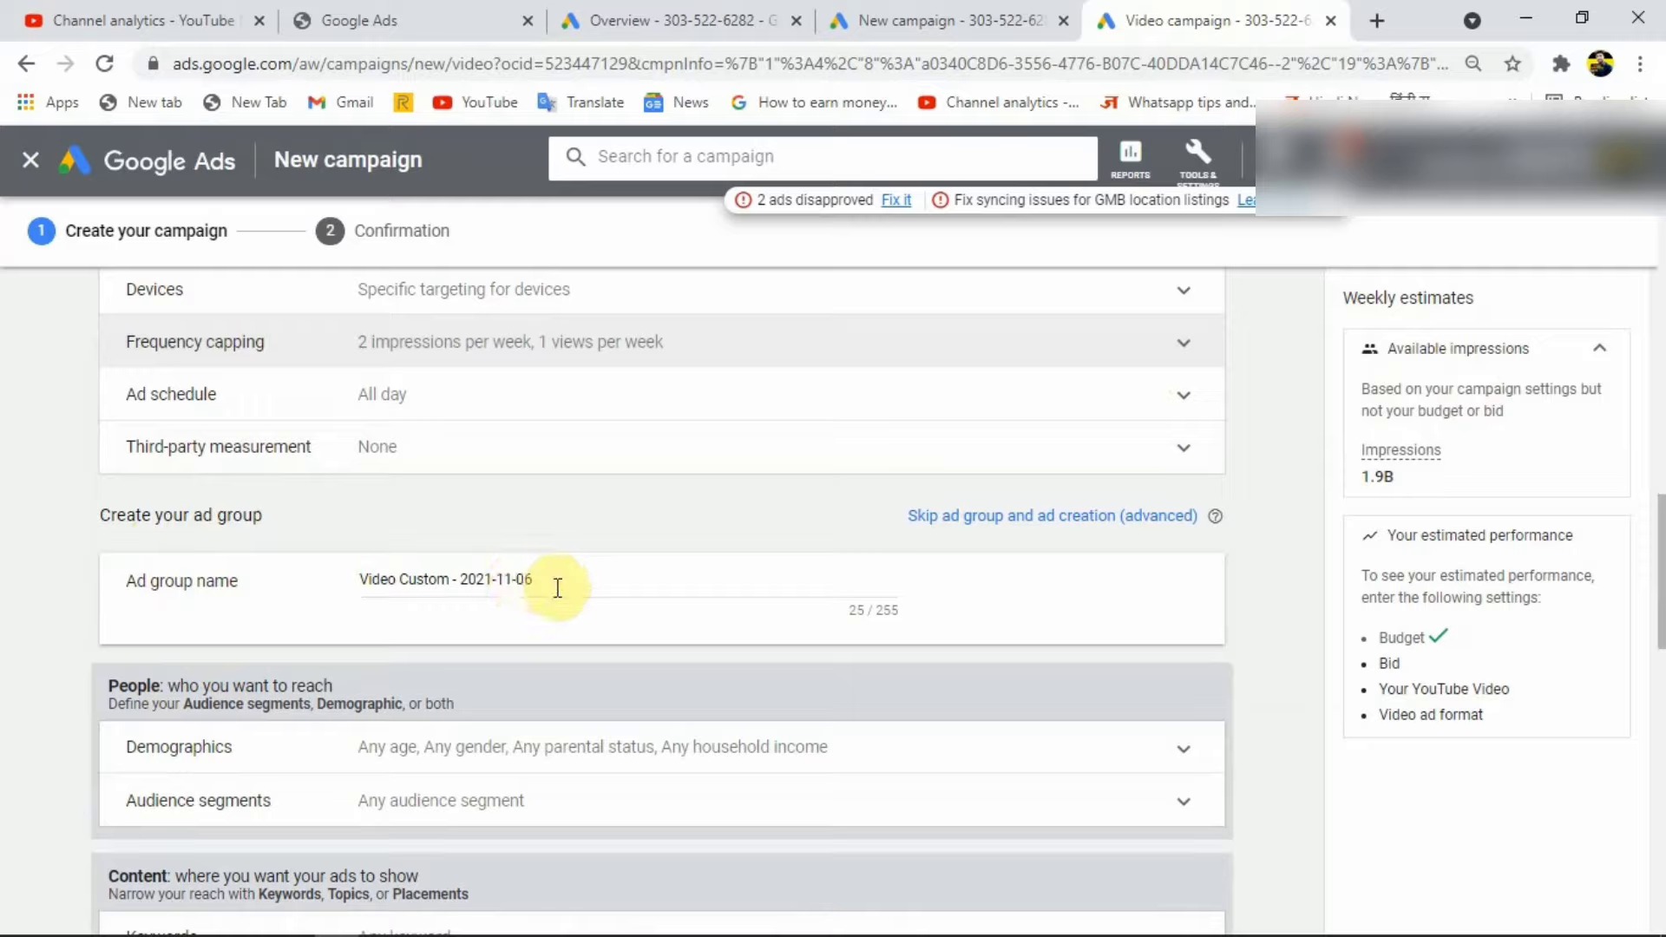
Step: Replace the default ad group name with "payment"
{"action": "left_click_drag", "start_coordinate": [550, 584], "coordinate": [331, 580]}
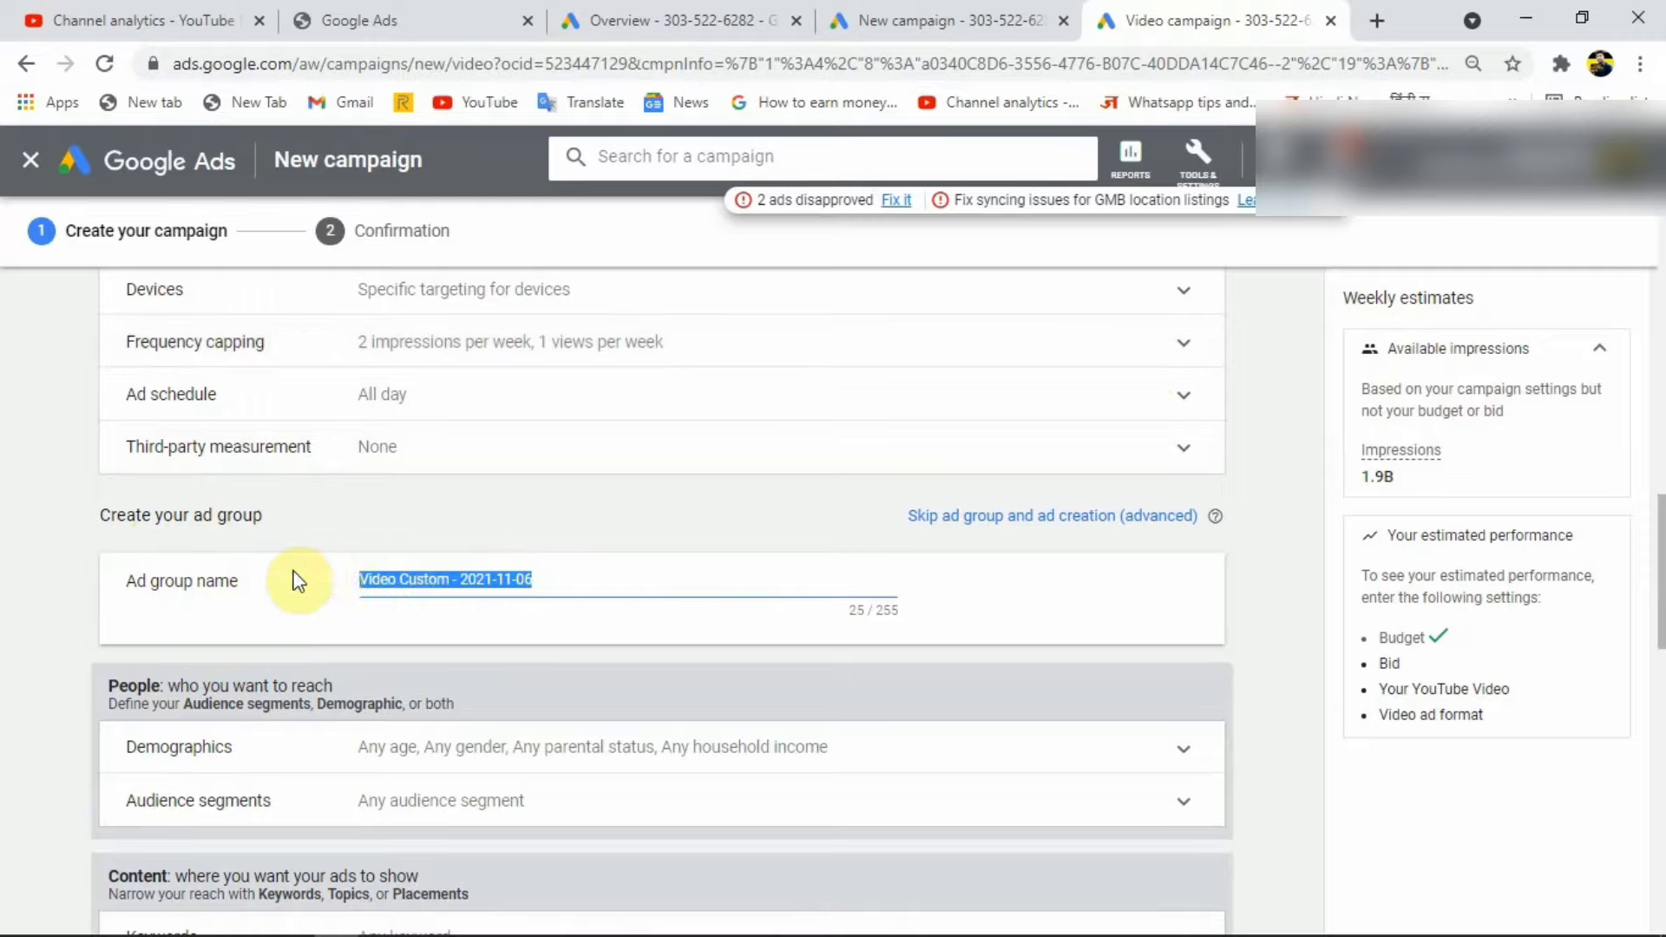
{"action": "key", "text": "BackSpace"}
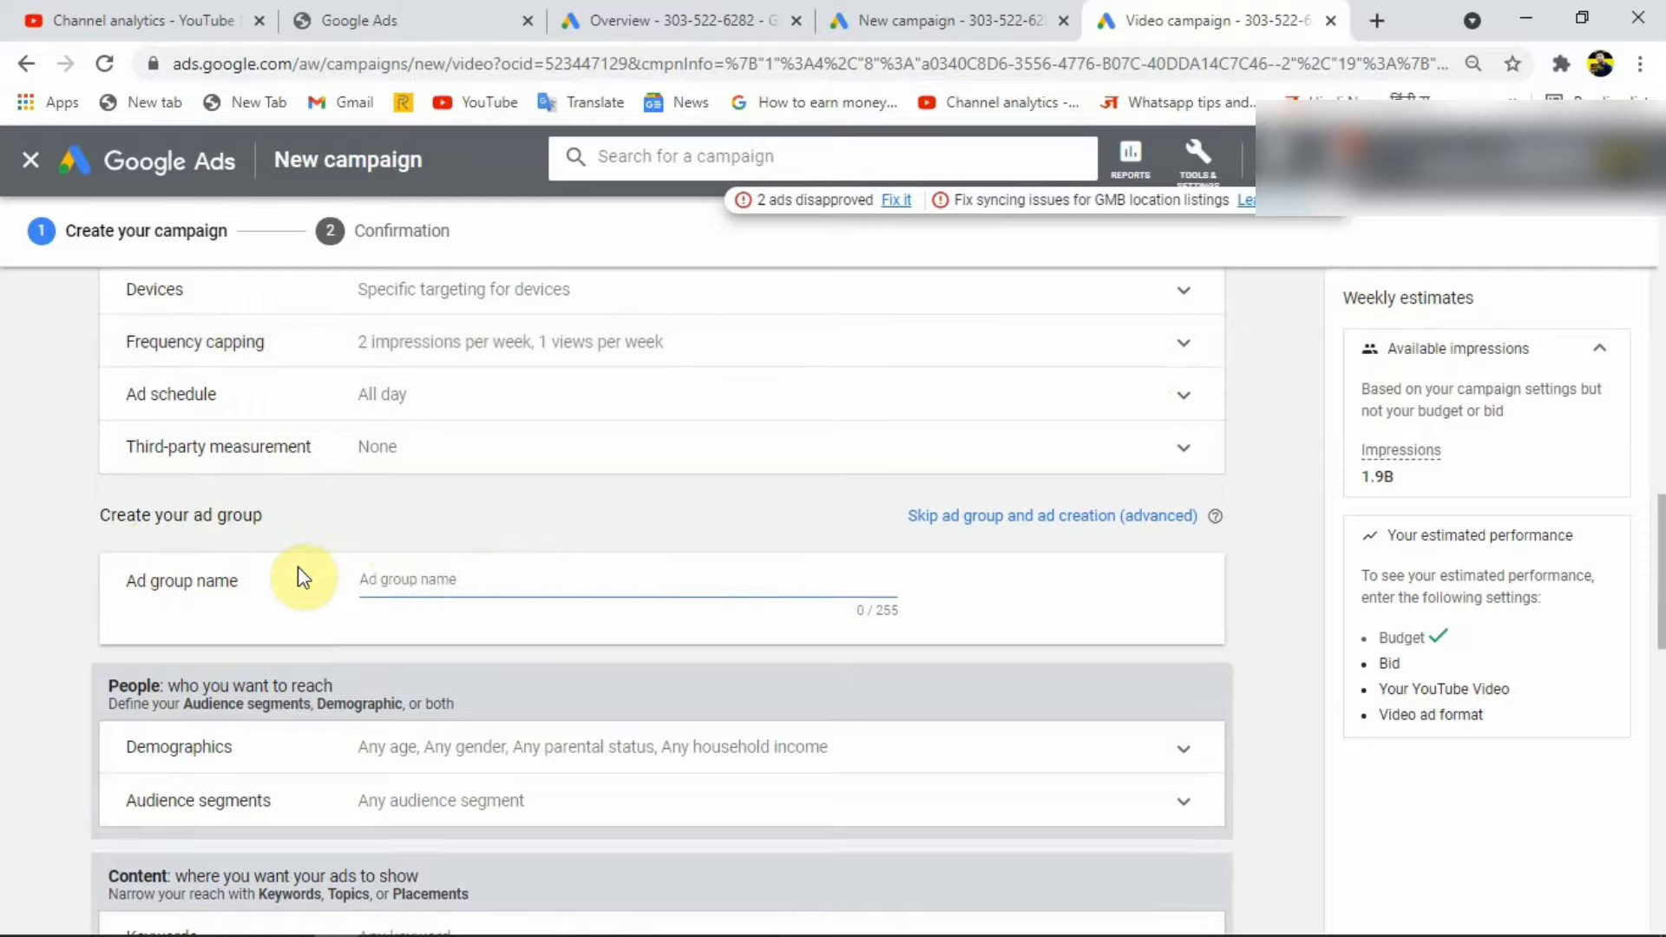
{"action": "scroll", "coordinate": [468, 613], "scroll_direction": "up", "scroll_amount": 15}
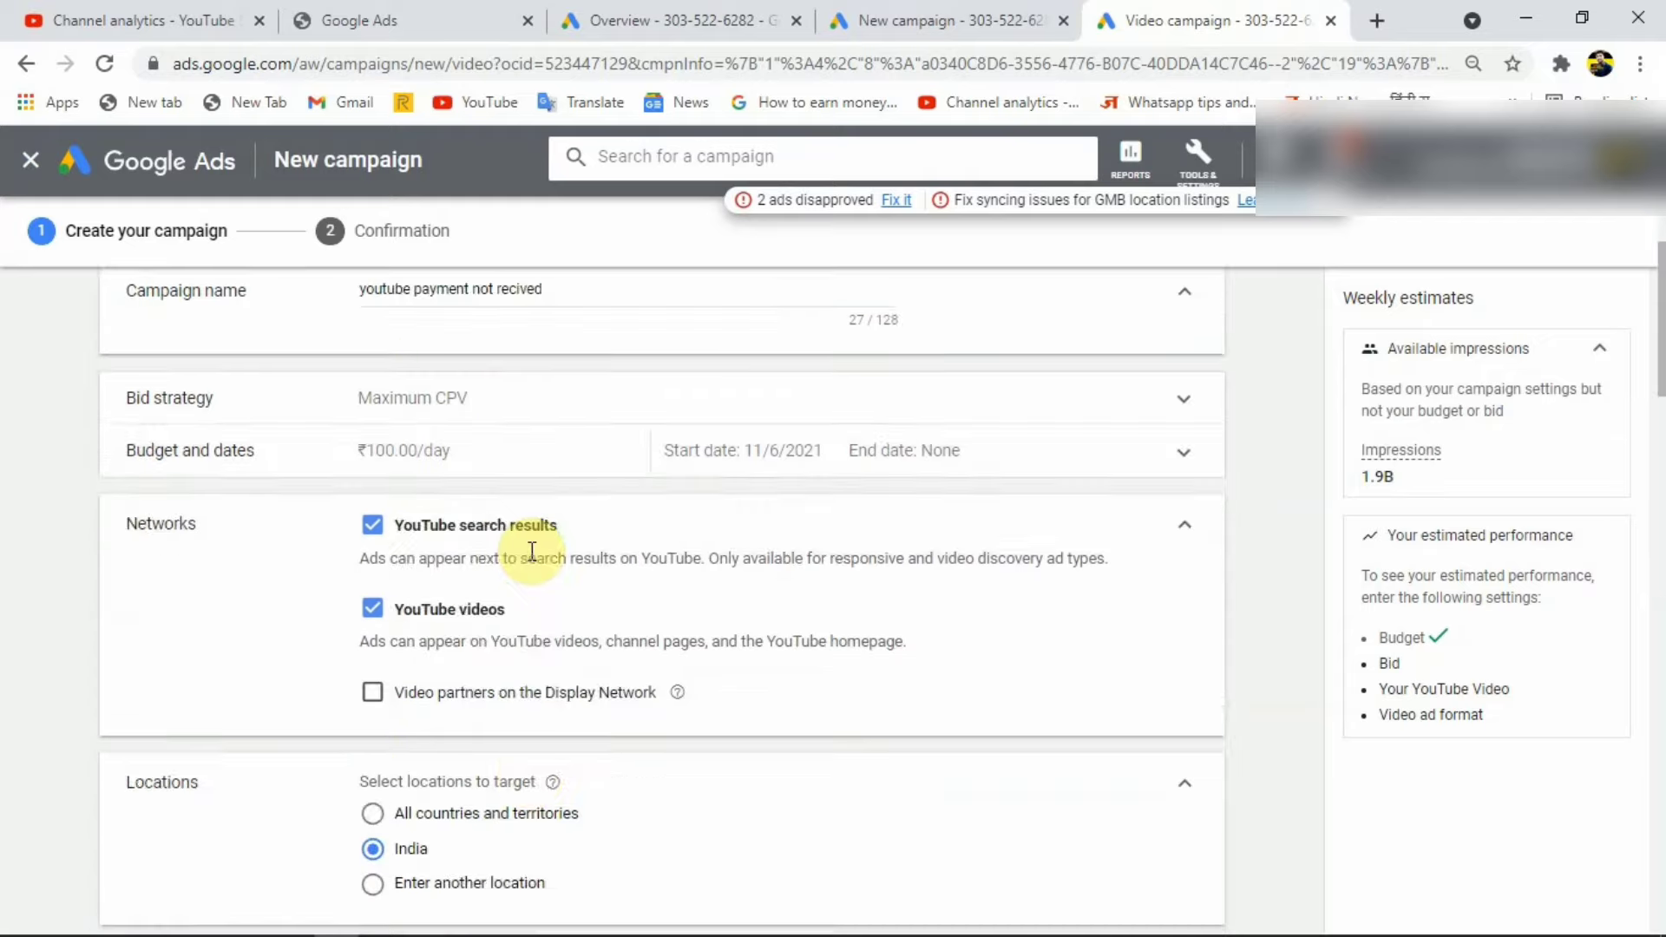
{"action": "scroll", "coordinate": [476, 520], "scroll_direction": "down", "scroll_amount": 15}
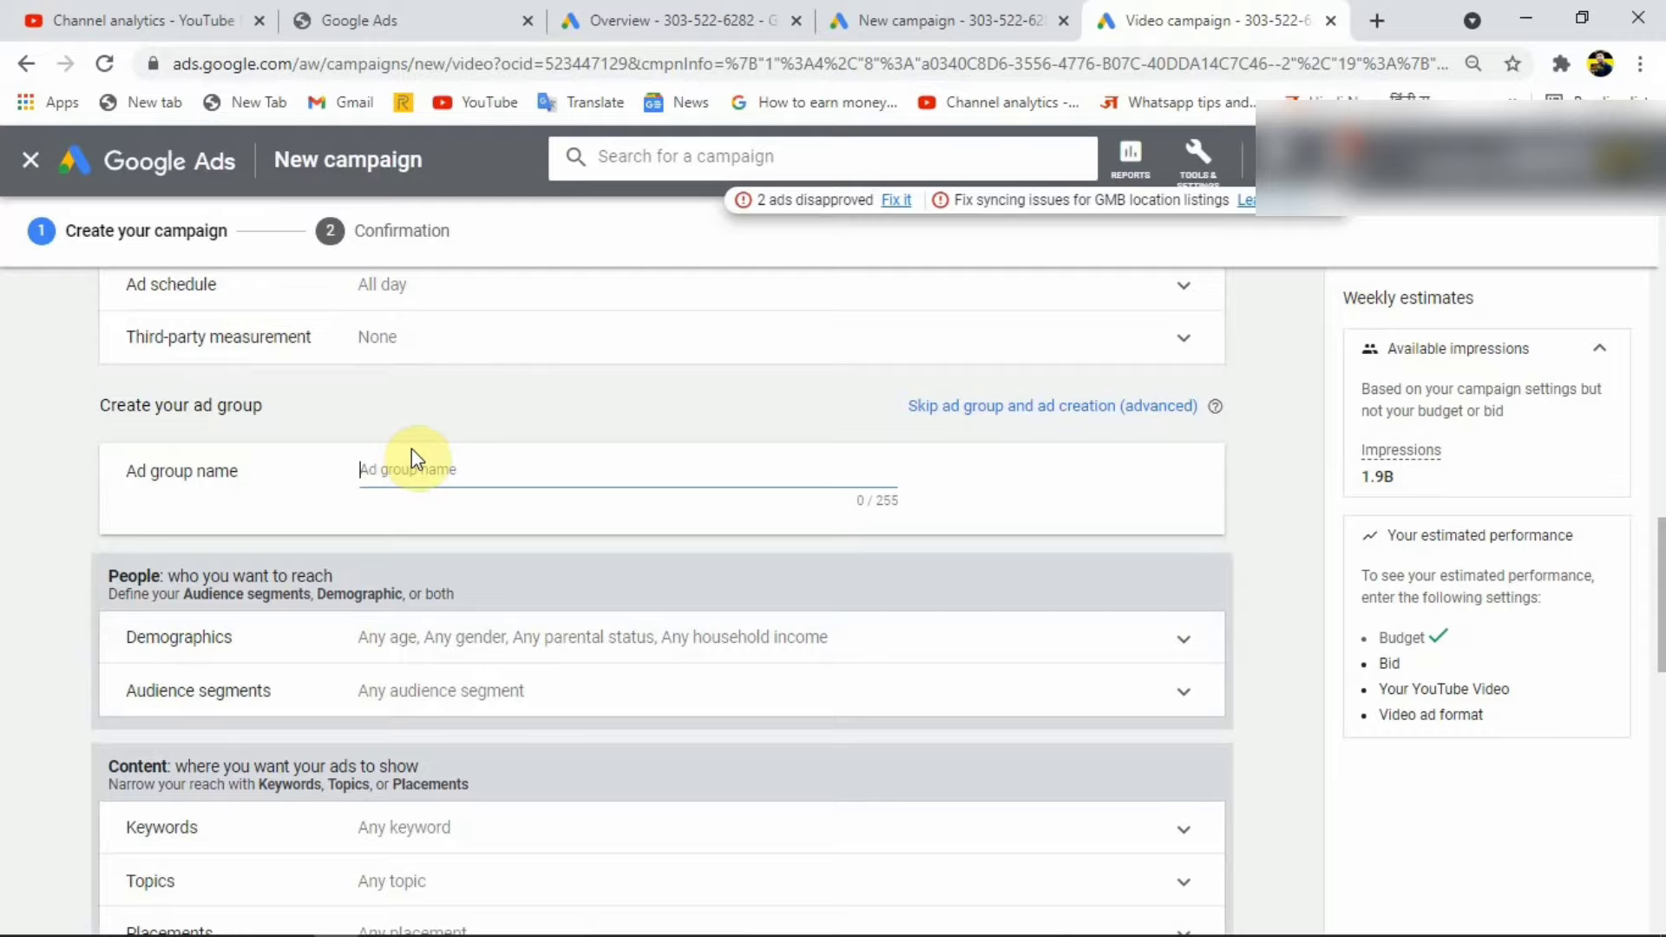
{"action": "type", "text": "payment"}
Step: Exclude the Unknown group from gender, age, parental status and household income in the ad group's demographic targeting
{"action": "left_click", "coordinate": [245, 639]}
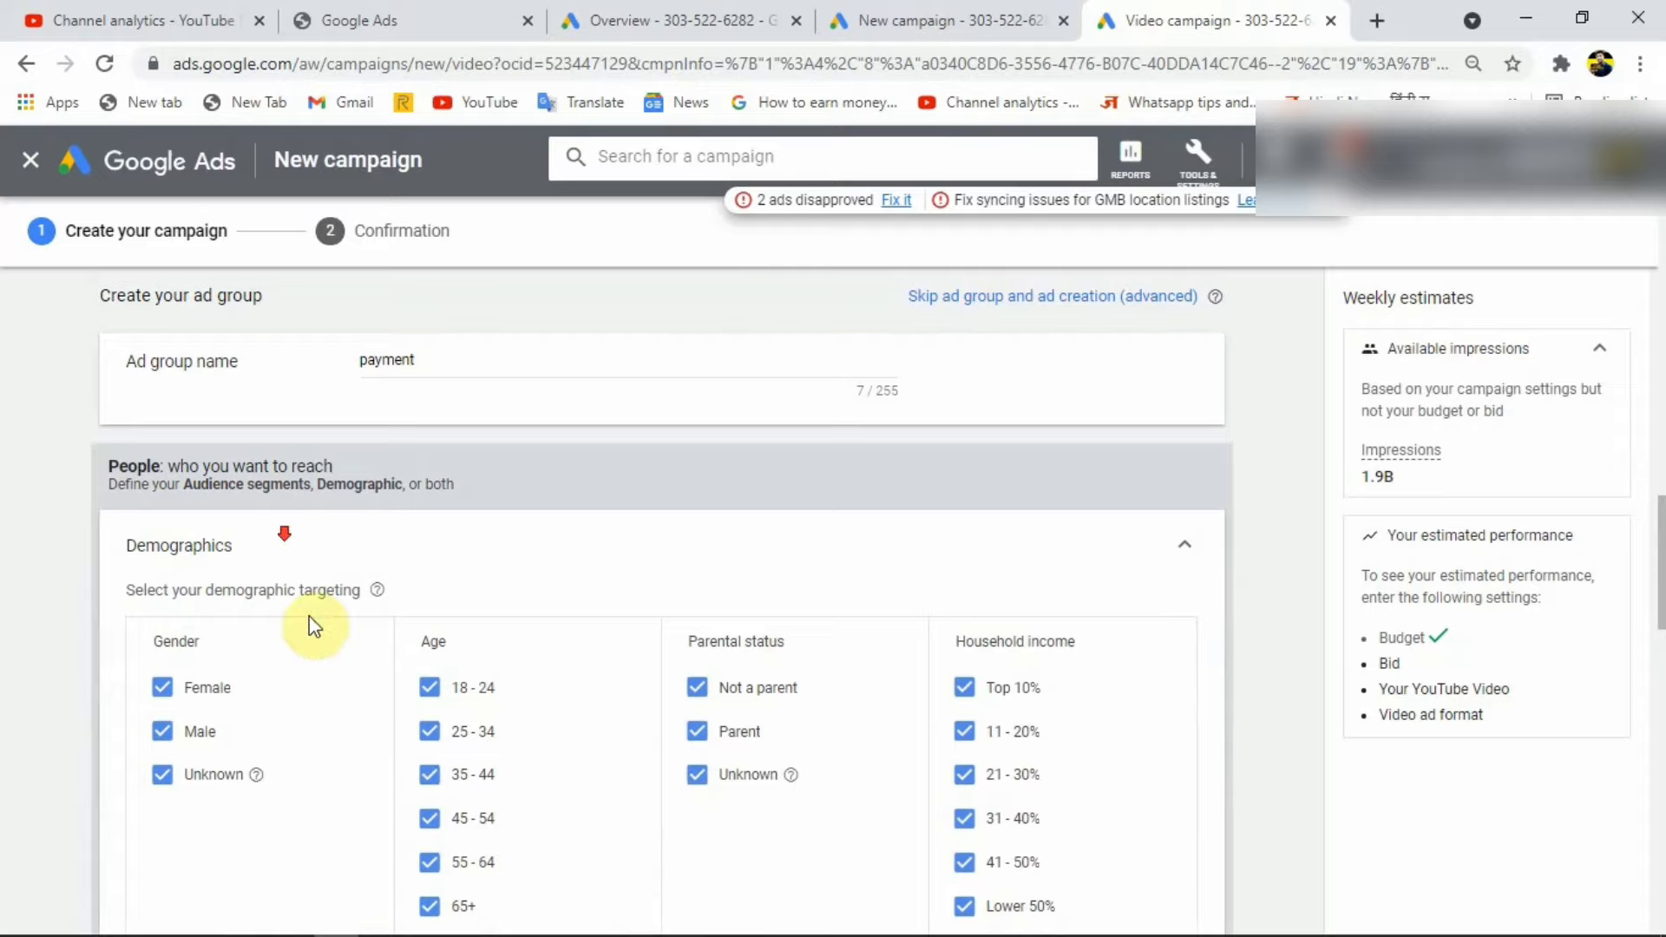
{"action": "scroll", "coordinate": [312, 616], "scroll_direction": "down", "scroll_amount": 3}
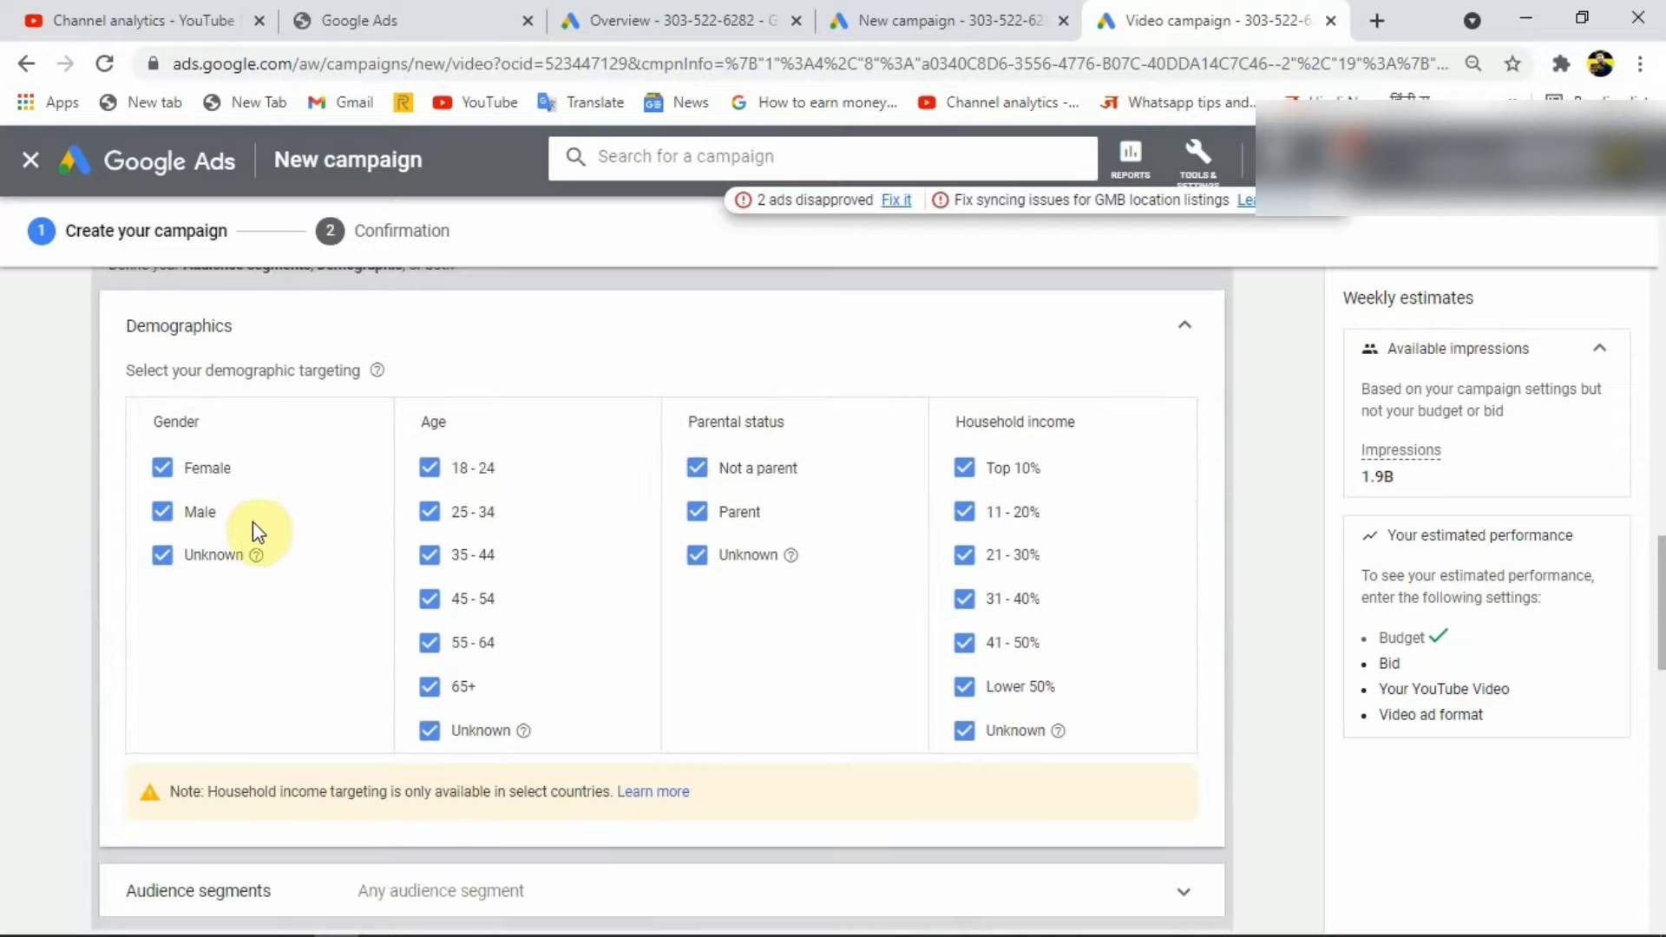
{"action": "left_click", "coordinate": [162, 555]}
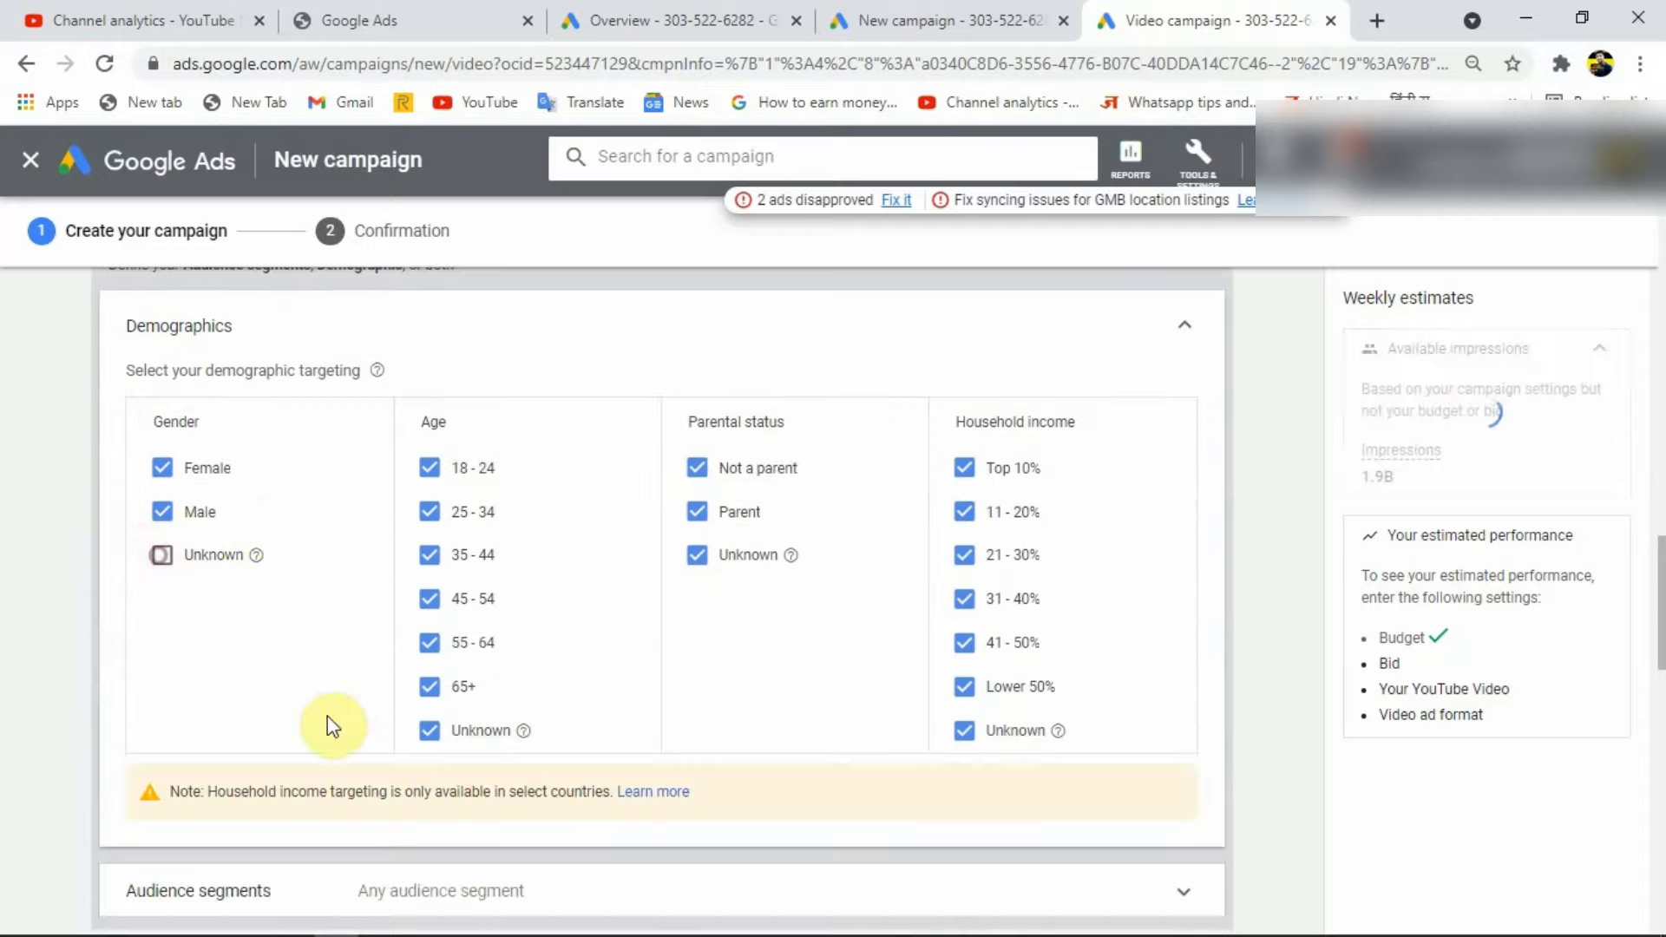
{"action": "left_click", "coordinate": [430, 730]}
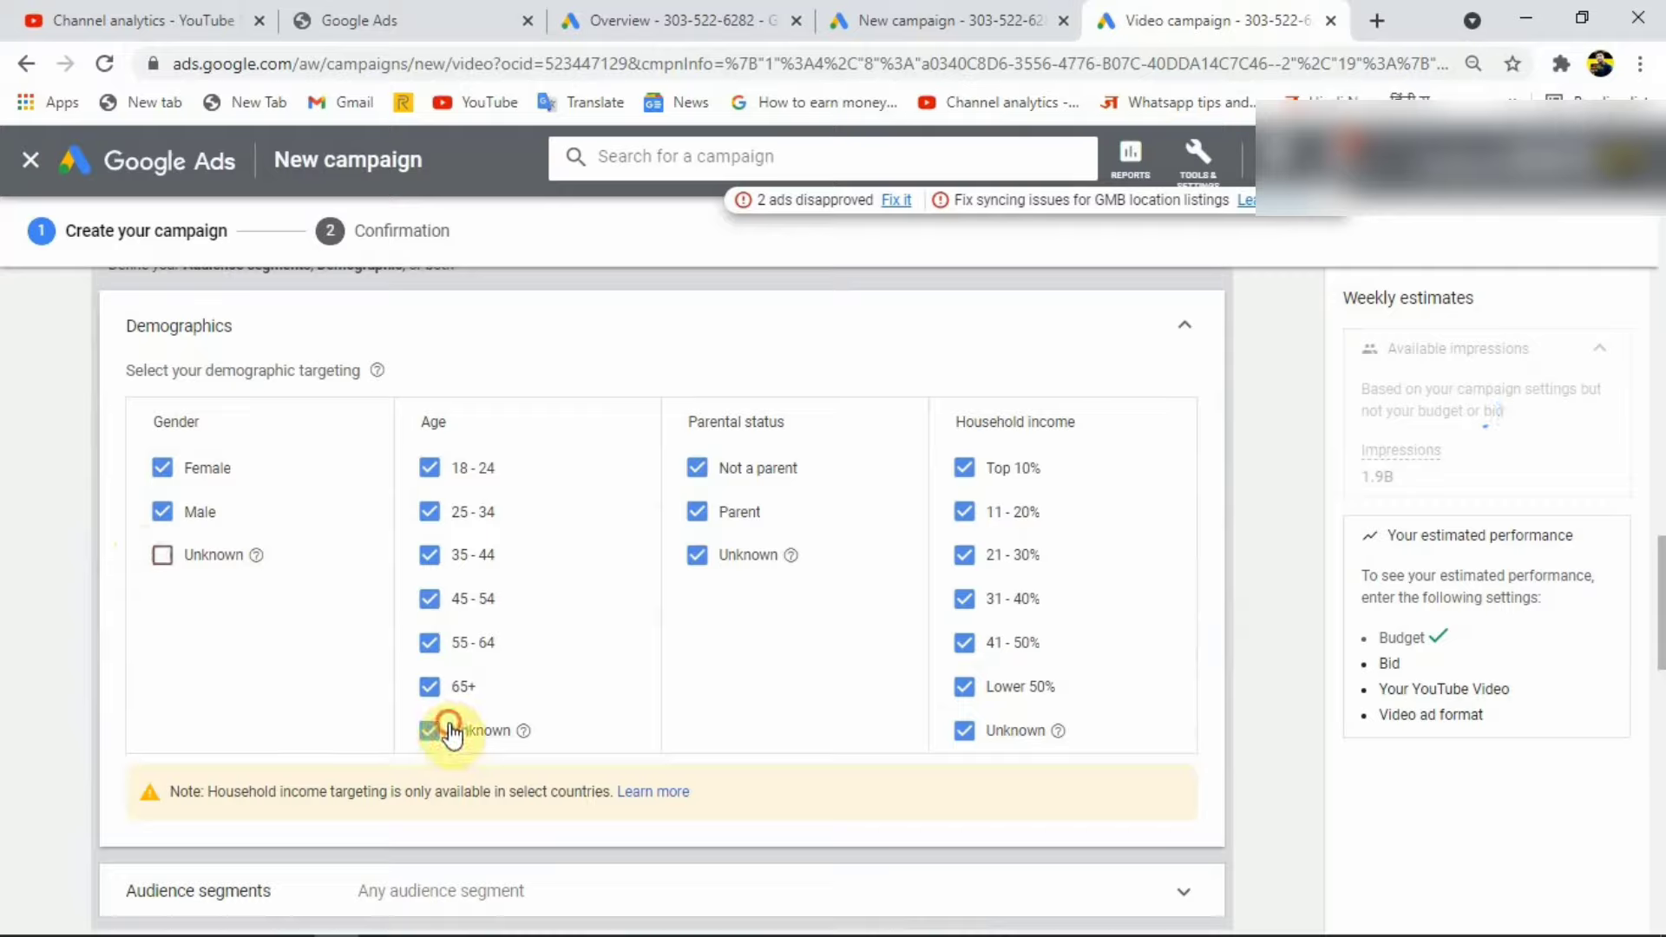
{"action": "left_click", "coordinate": [966, 733]}
{"action": "left_click", "coordinate": [772, 560]}
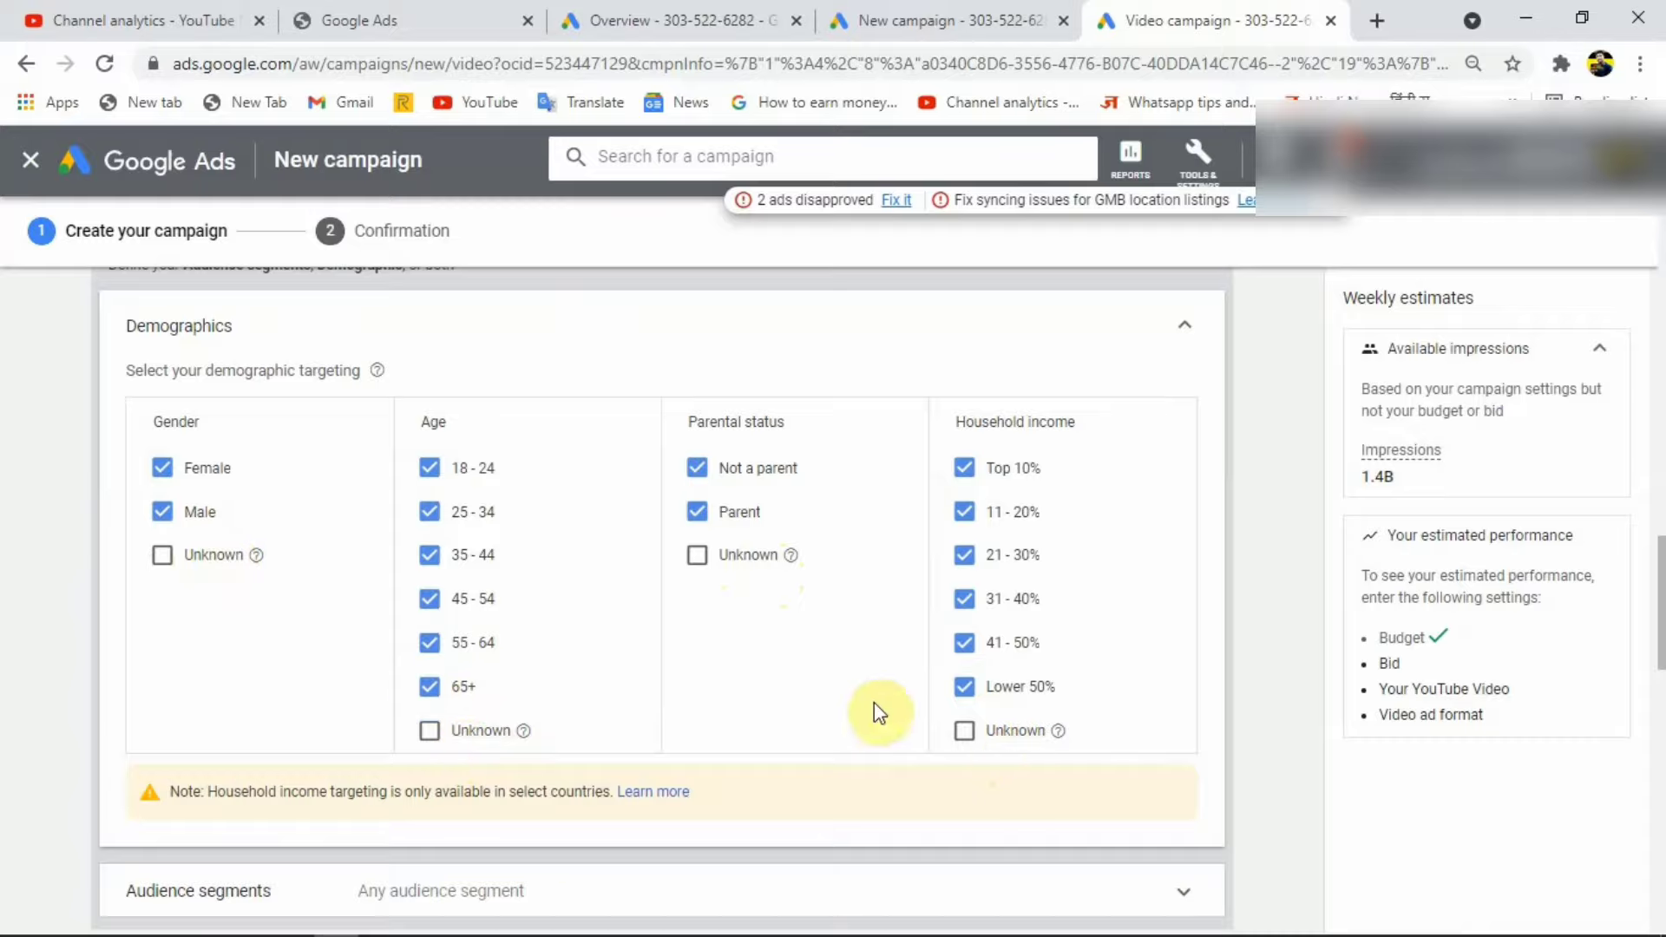
{"action": "left_click", "coordinate": [1181, 324]}
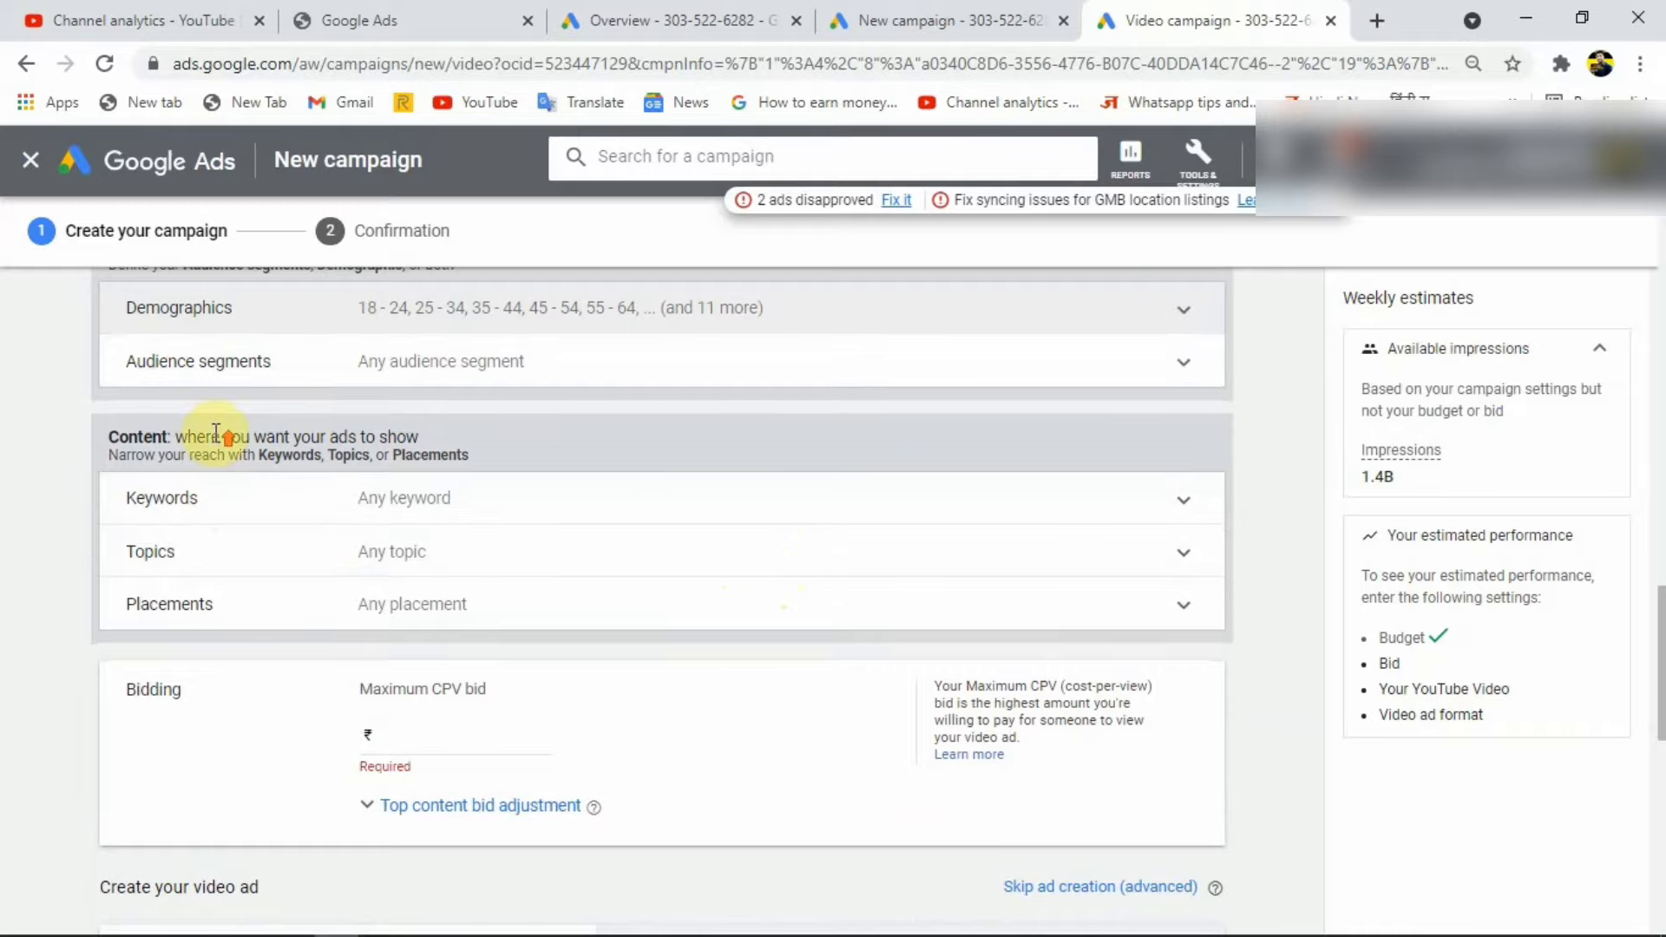
Step: Add the suggested audience segments Technology, Social Media Enthusiasts, Media & Entertainment (affinity) and Mobile Phones to the ad group's targeting
{"action": "scroll", "coordinate": [208, 460], "scroll_direction": "up", "scroll_amount": 1}
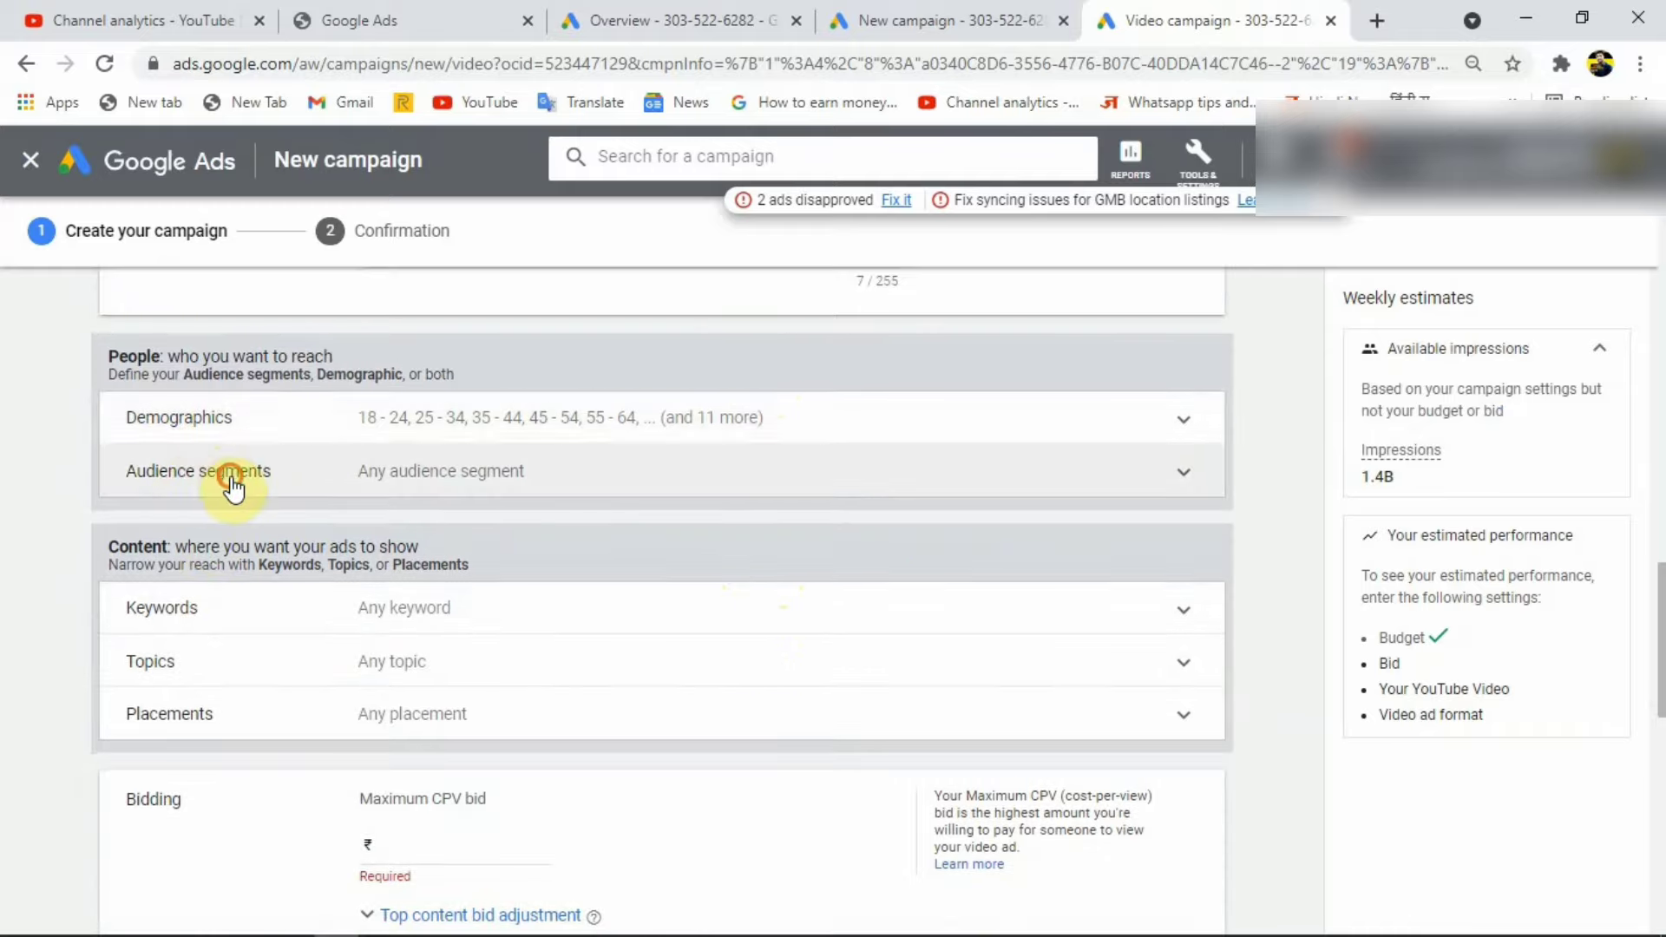
{"action": "left_click", "coordinate": [231, 476]}
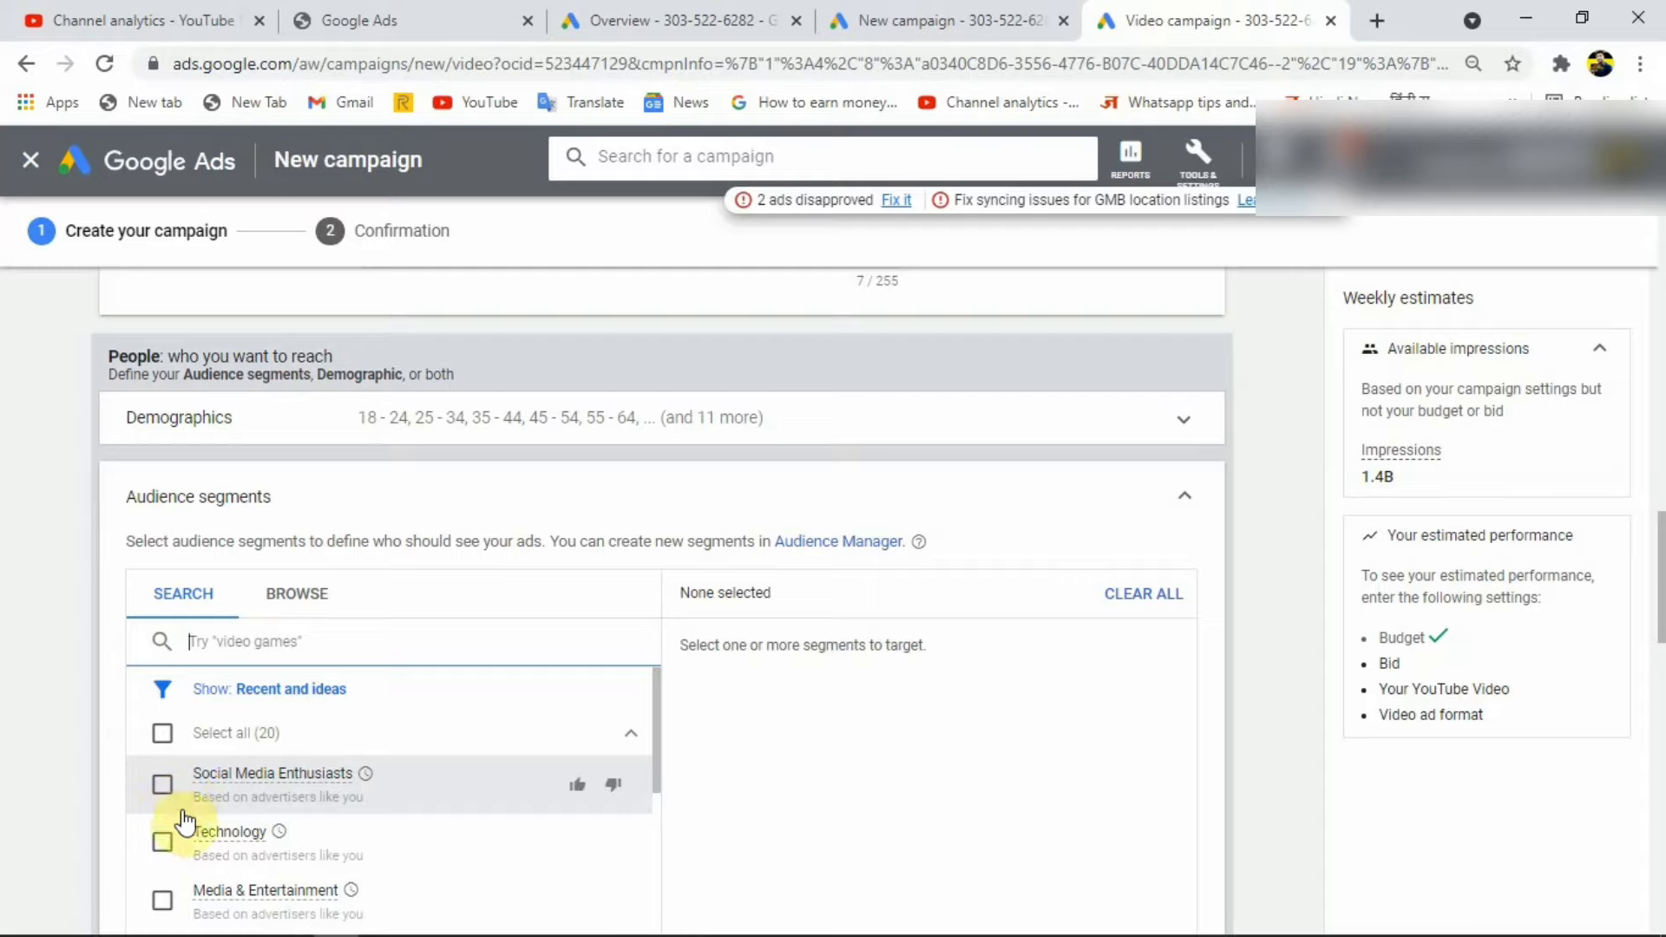
{"action": "mouse_move", "coordinate": [239, 781]}
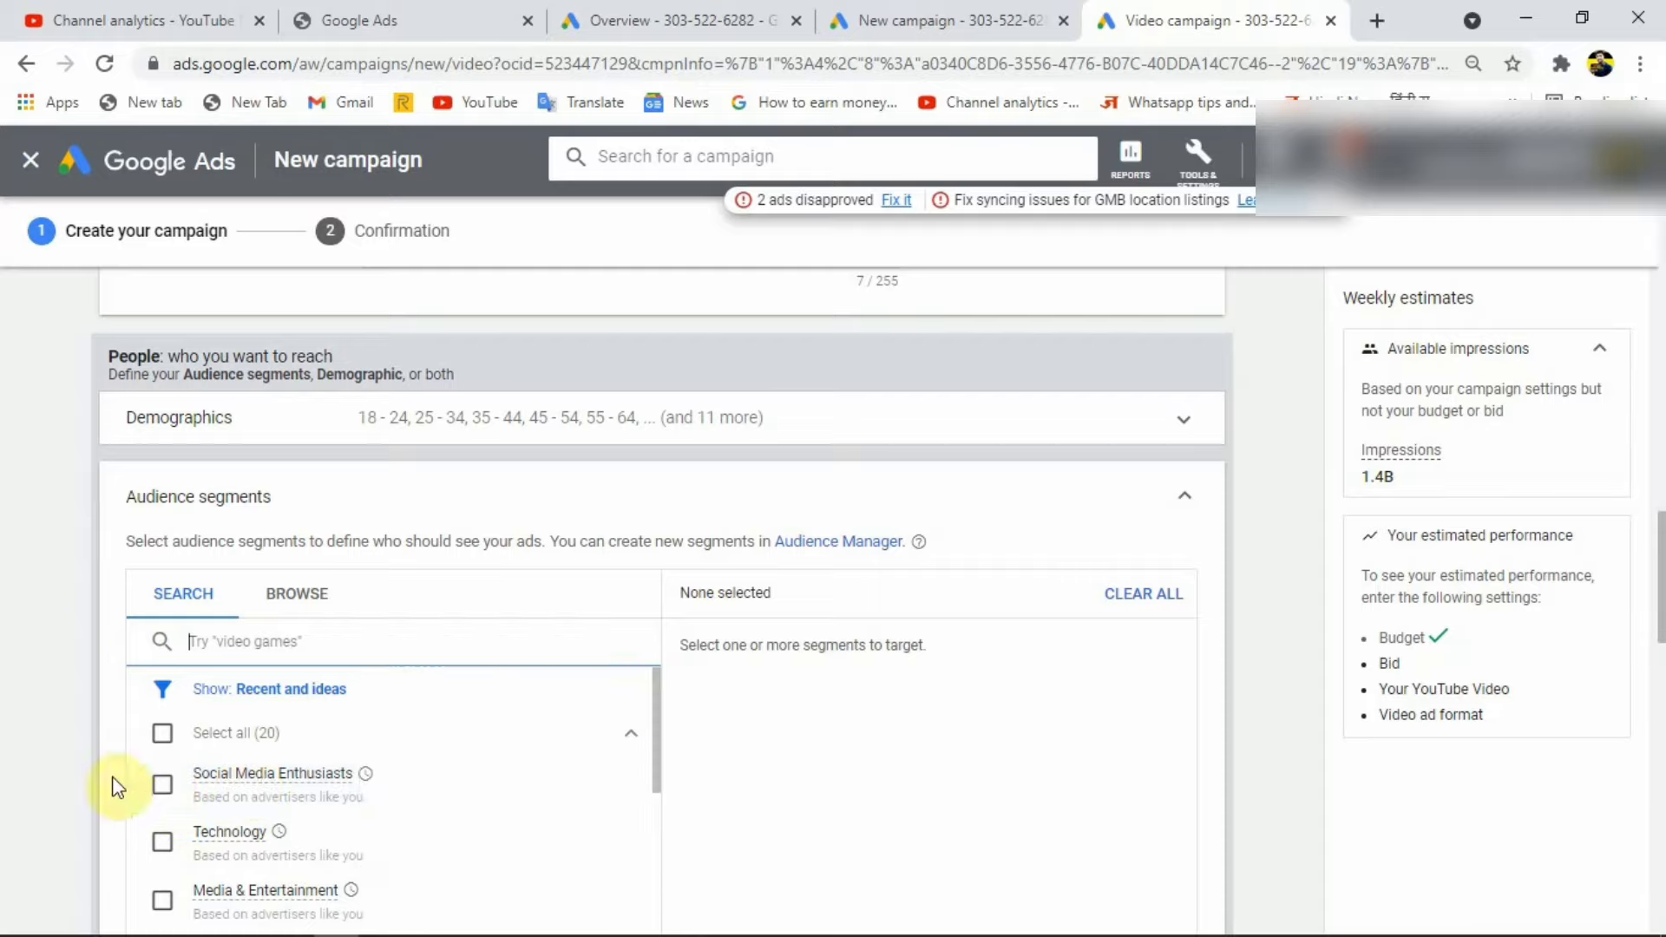
{"action": "scroll", "coordinate": [55, 607], "scroll_direction": "down", "scroll_amount": 2}
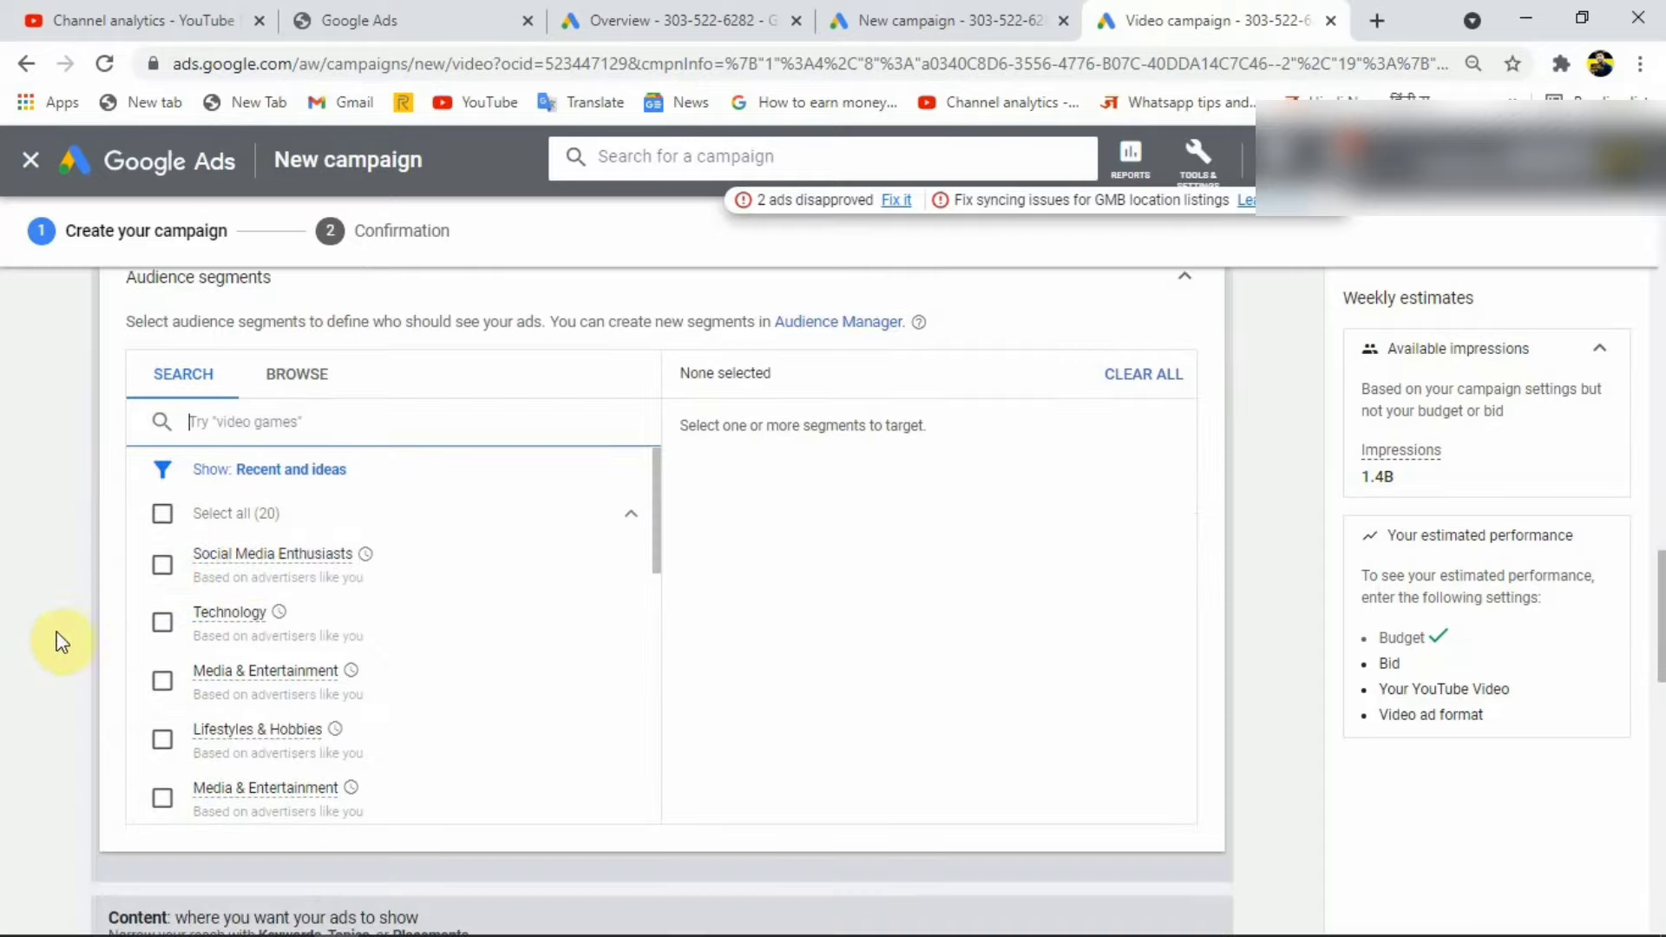
{"action": "left_click", "coordinate": [162, 622]}
{"action": "left_click", "coordinate": [163, 568]}
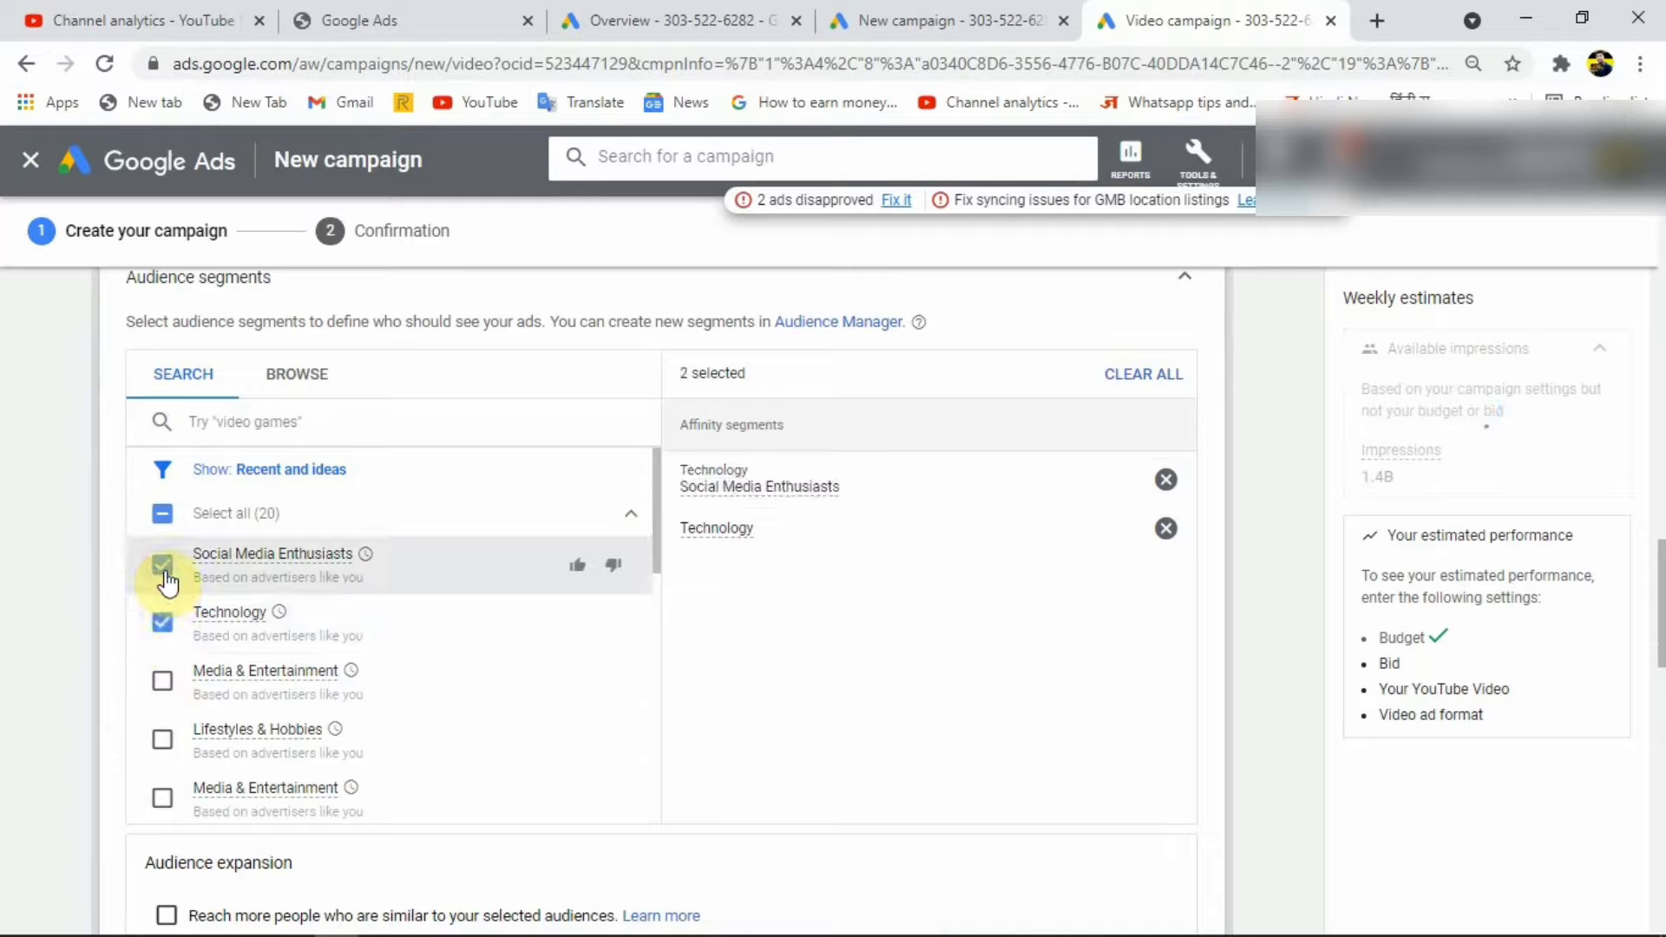
{"action": "left_click", "coordinate": [162, 682]}
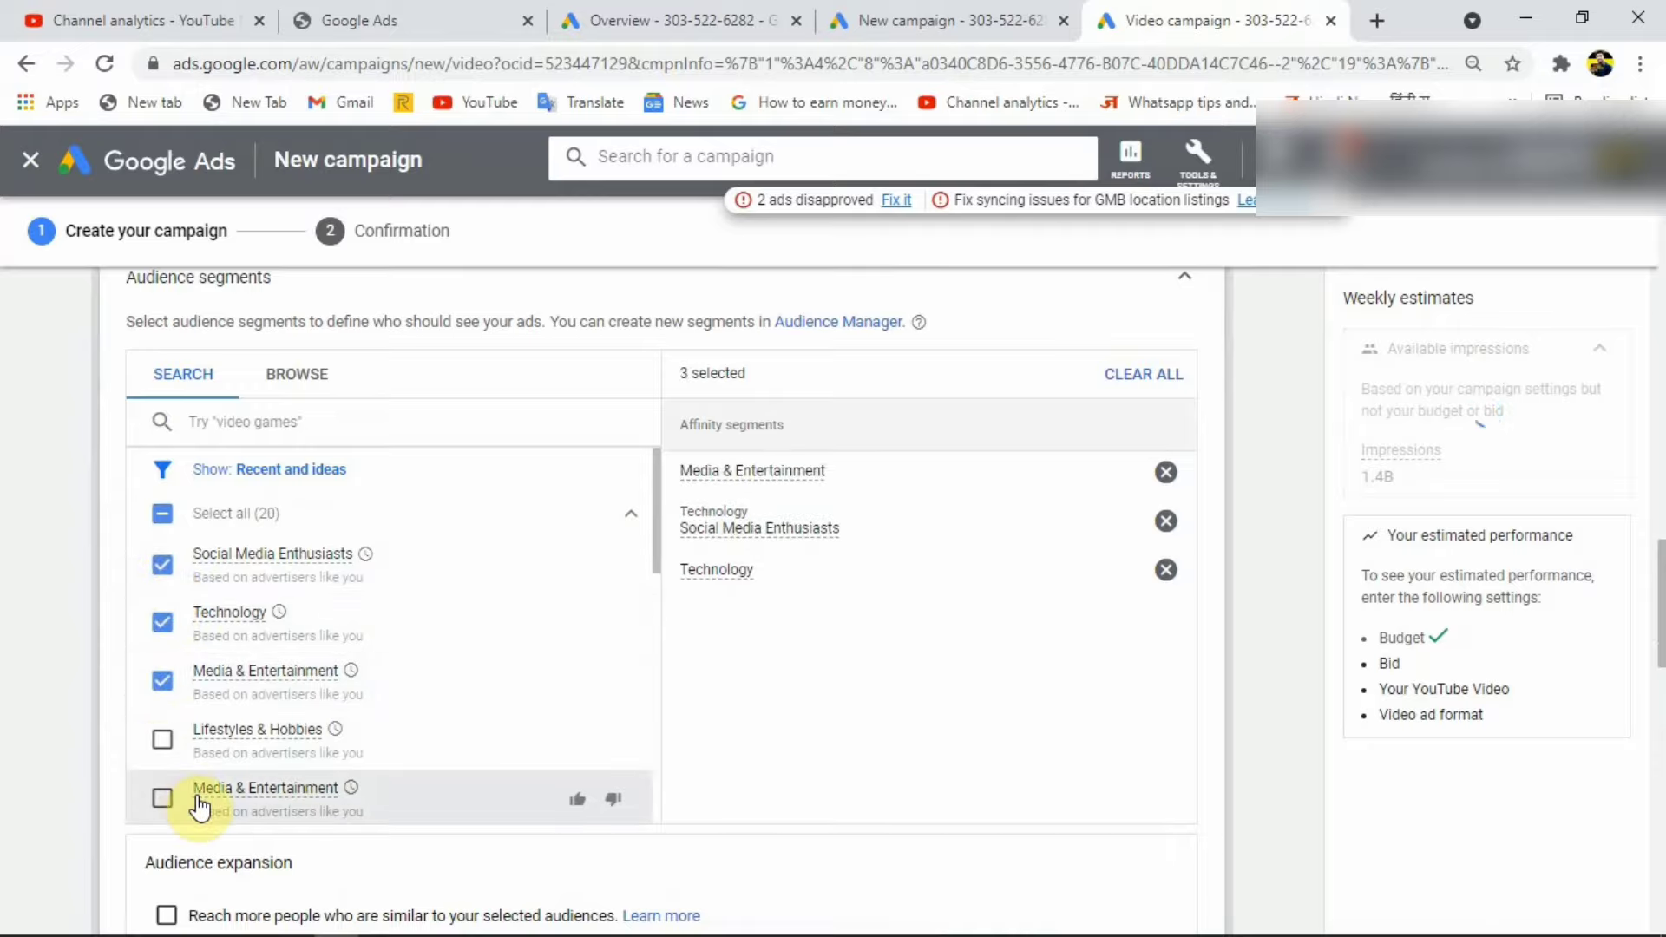
{"action": "scroll", "coordinate": [200, 781], "scroll_direction": "down", "scroll_amount": 1}
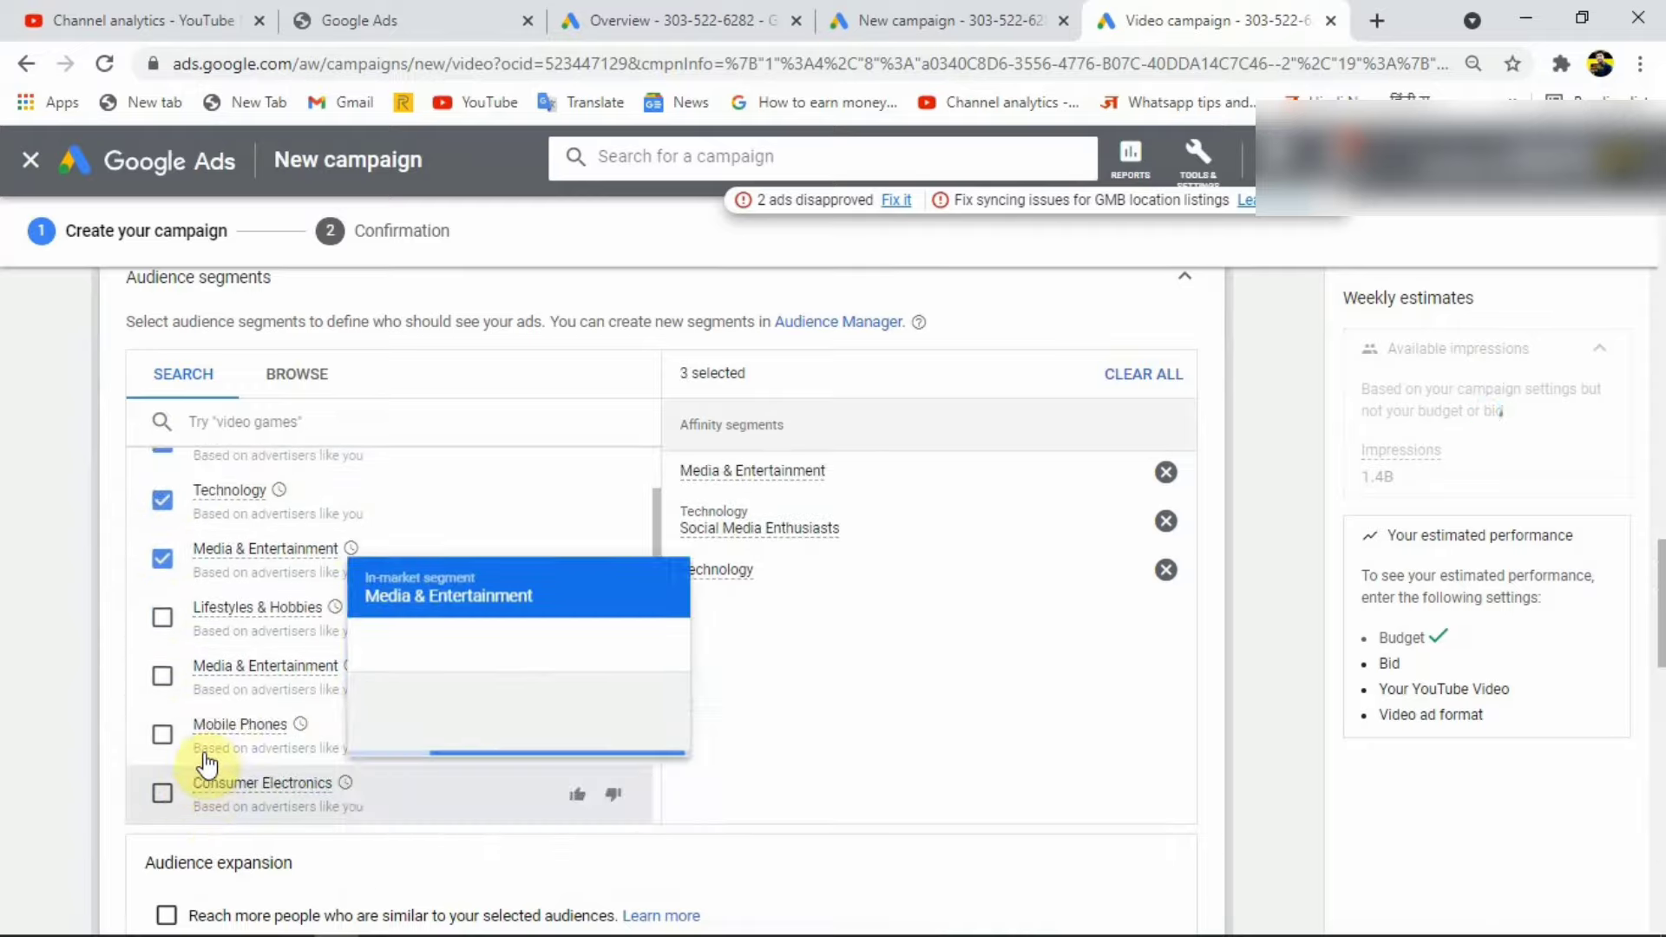
{"action": "left_click", "coordinate": [162, 734]}
{"action": "scroll", "coordinate": [180, 770], "scroll_direction": "down", "scroll_amount": 2}
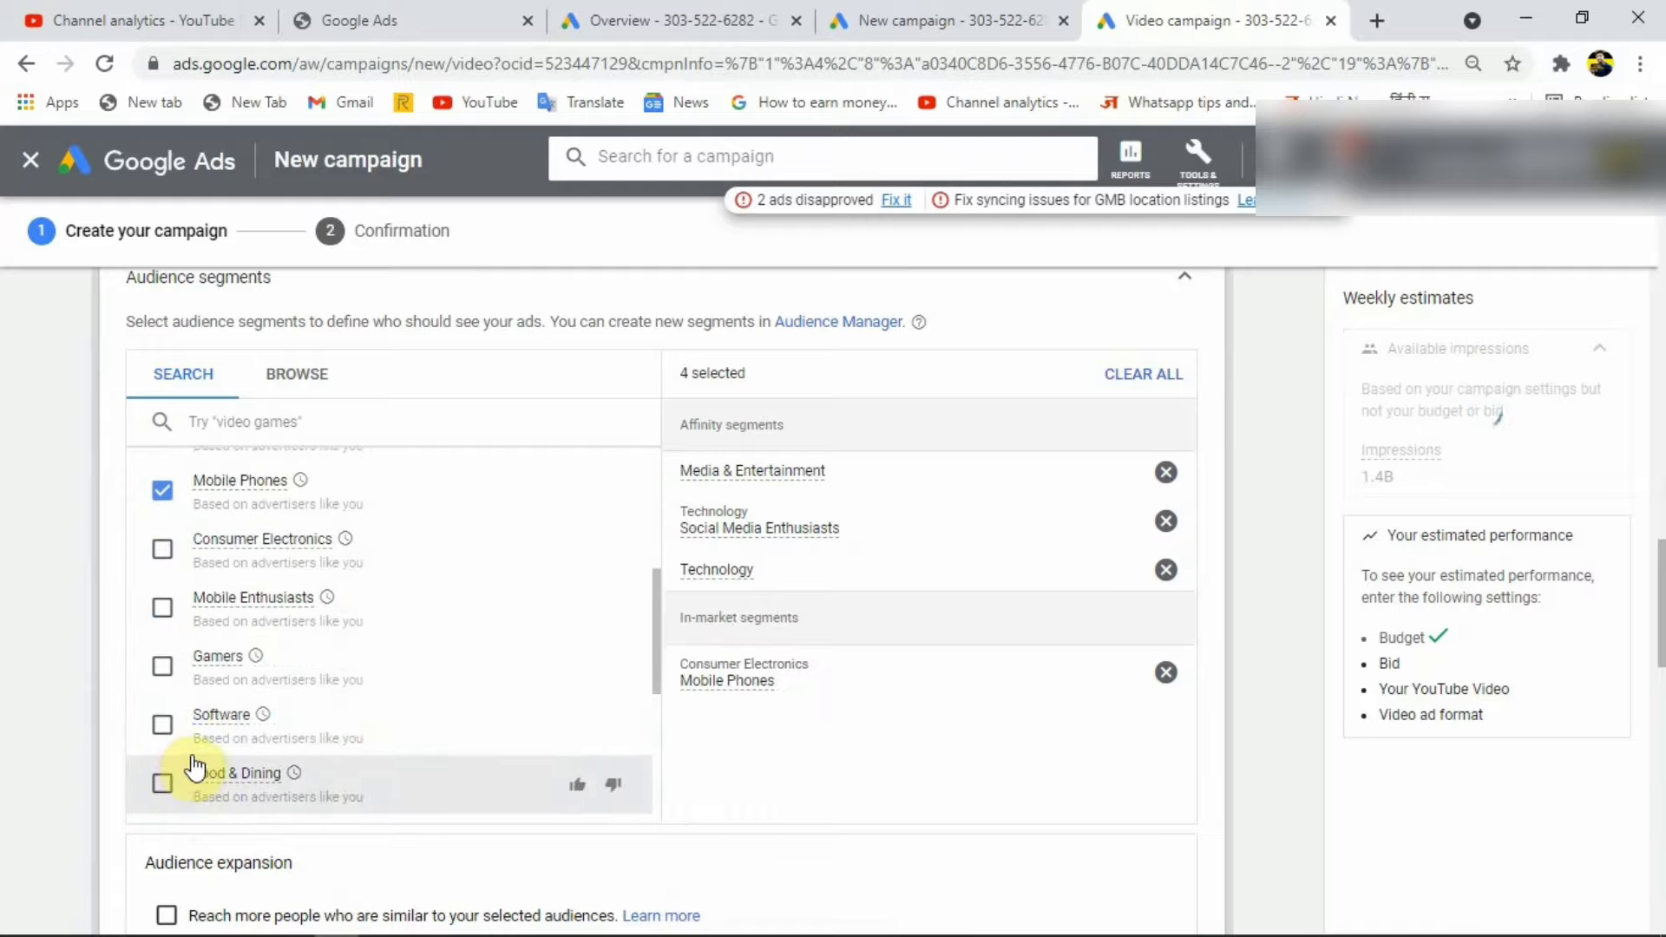
{"action": "scroll", "coordinate": [180, 768], "scroll_direction": "down", "scroll_amount": 1}
{"action": "scroll", "coordinate": [178, 762], "scroll_direction": "down", "scroll_amount": 2}
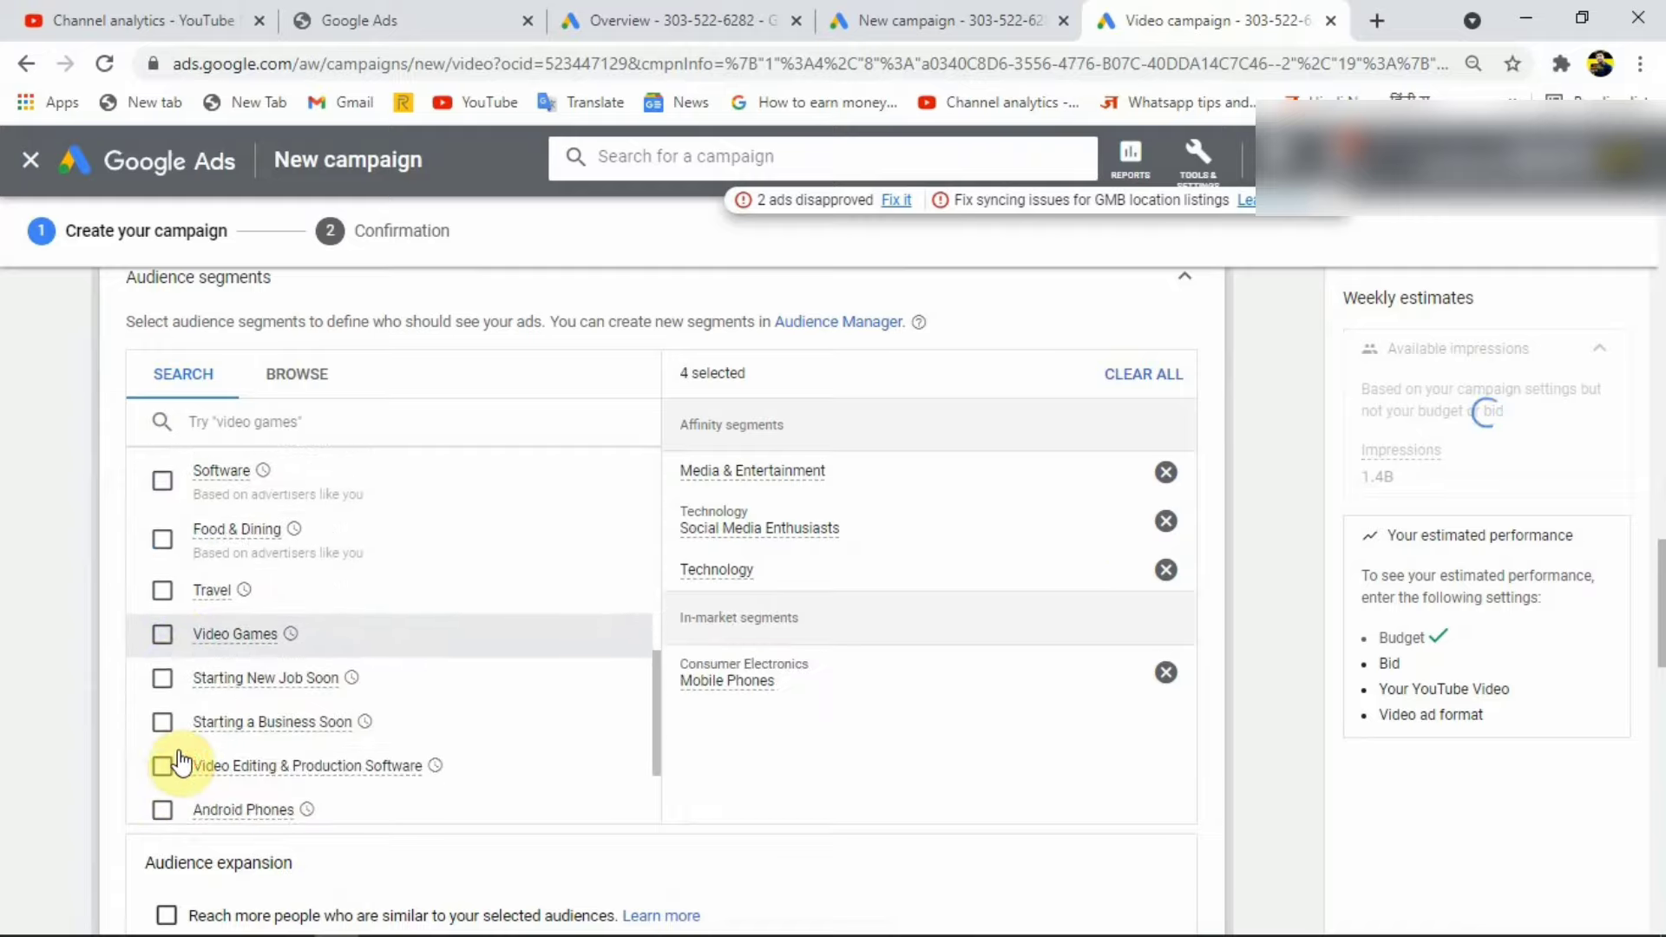
Step: Search the audience segments for "youtube" and add YouTube Videos, youtube, Information About Making Videos, YouTube Origional Shows and Videos, and How to Make a YouTube Channel
{"action": "left_click", "coordinate": [228, 414]}
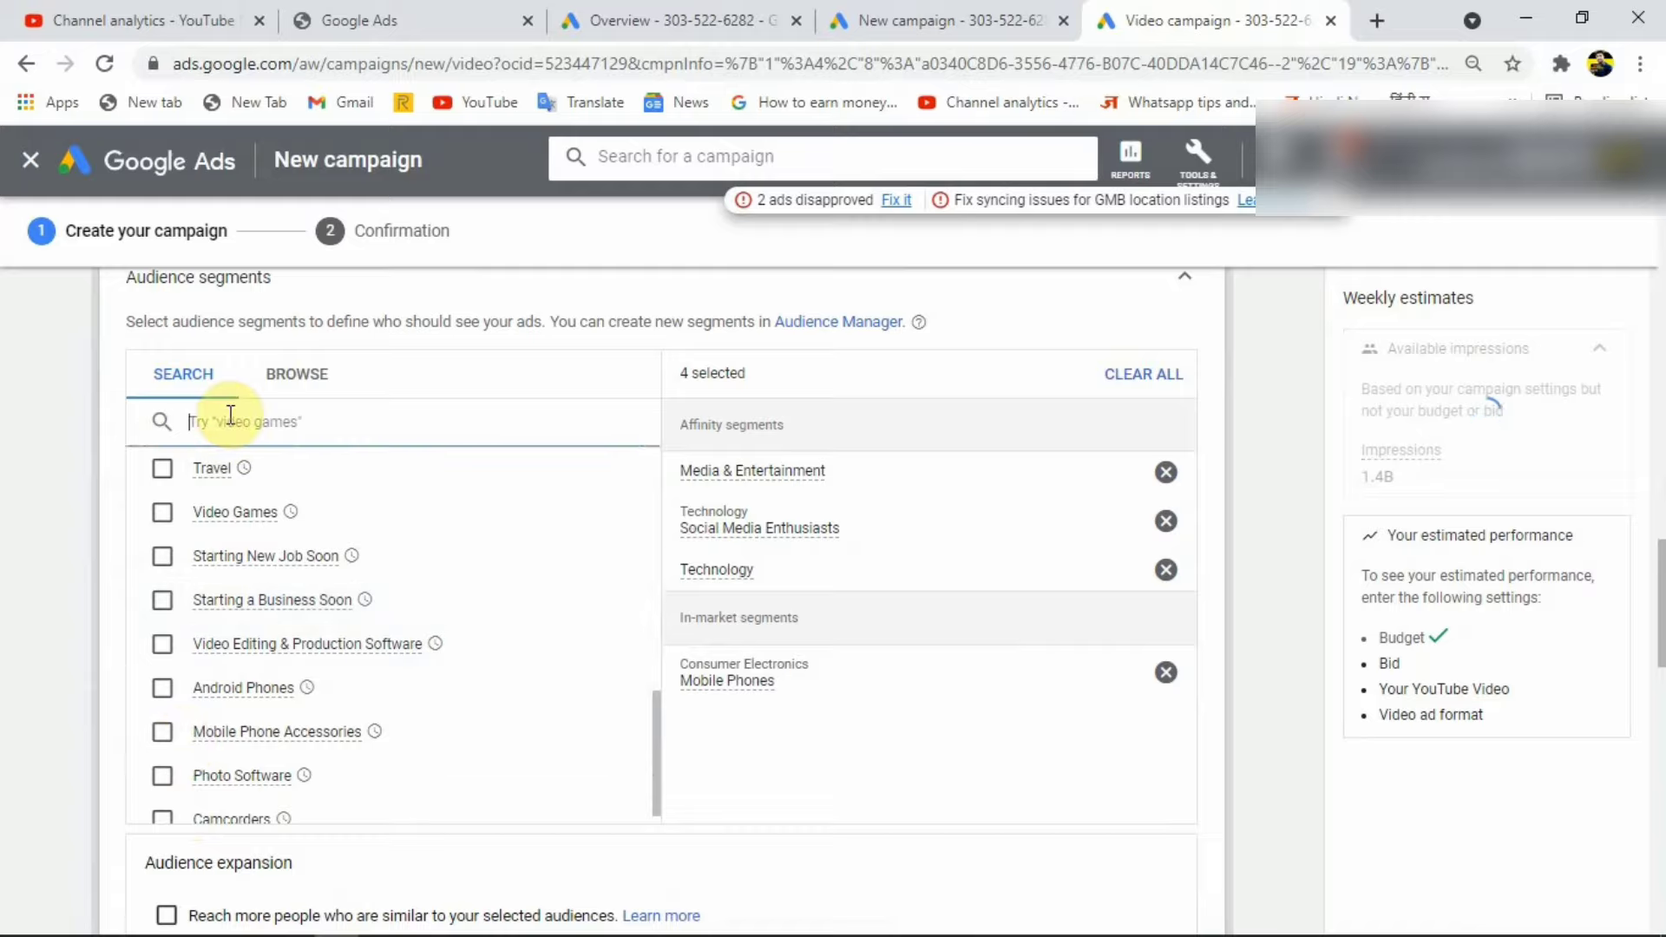
{"action": "type", "text": "youtube"}
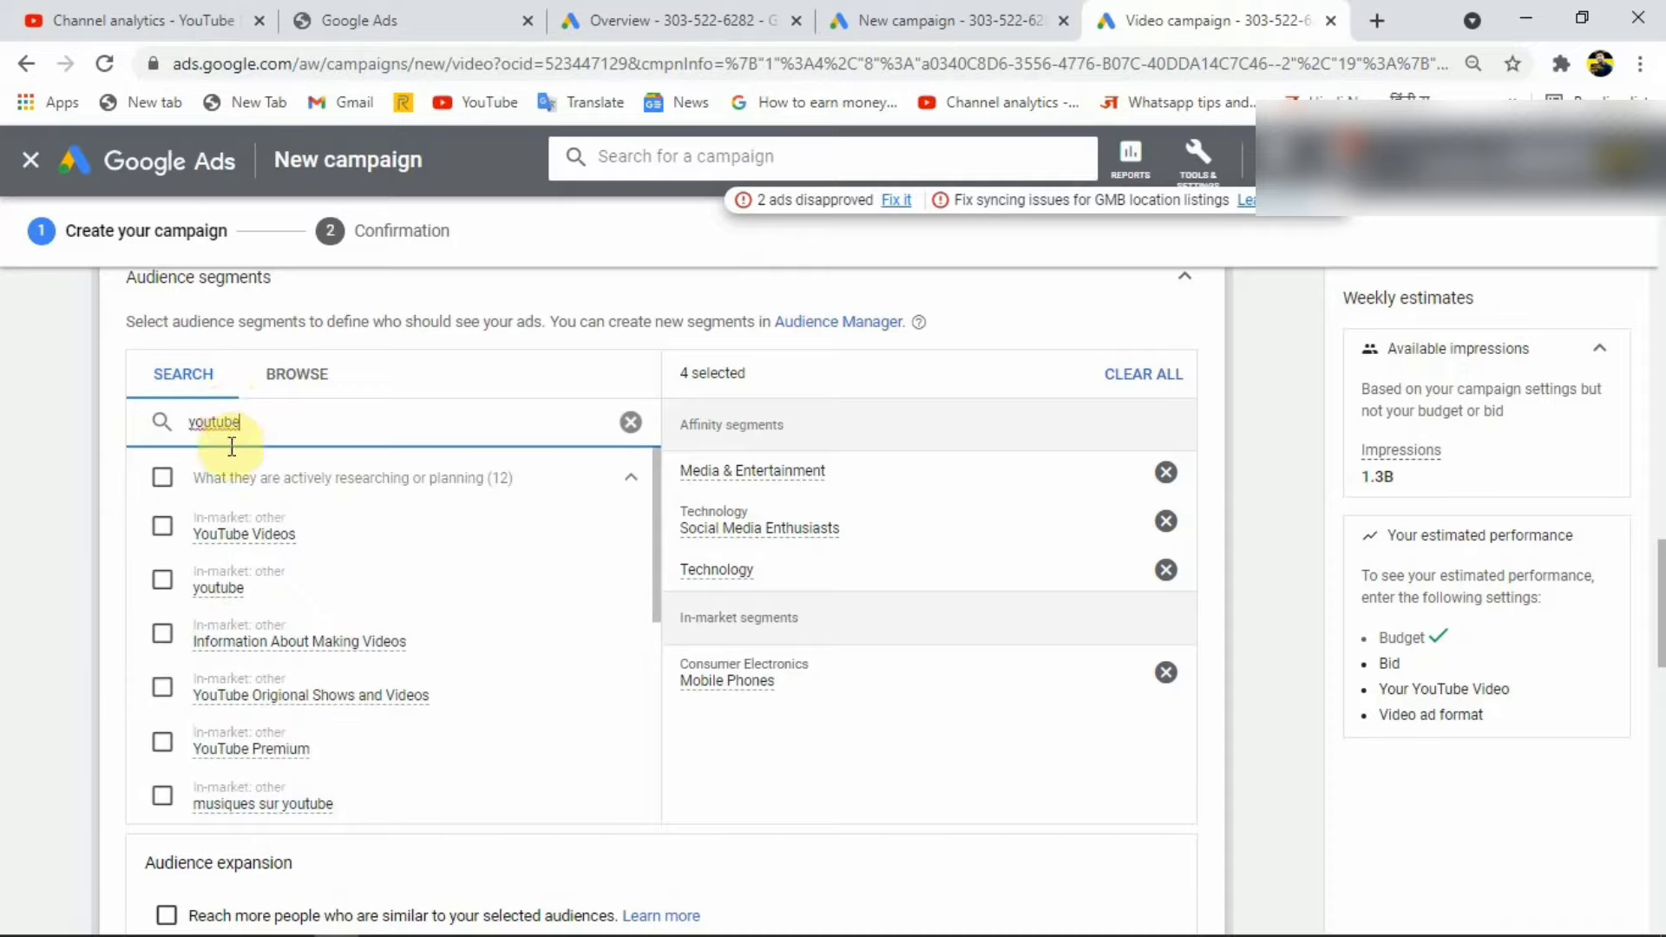
{"action": "left_click", "coordinate": [163, 526]}
{"action": "left_click", "coordinate": [159, 597]}
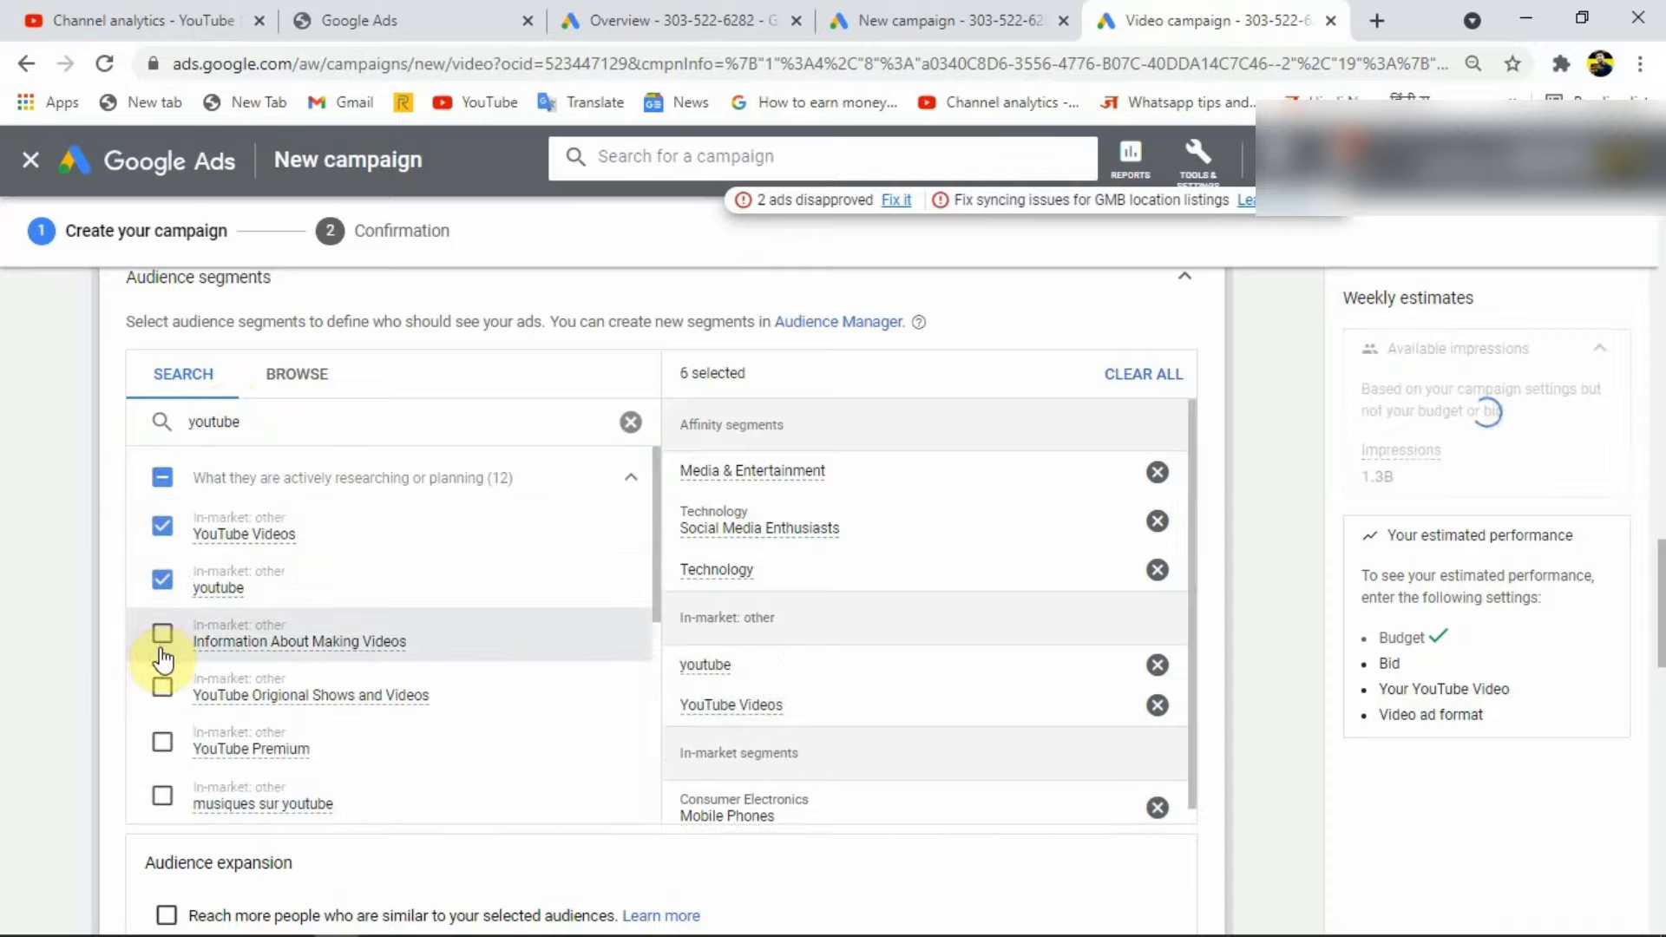
{"action": "left_click", "coordinate": [162, 634]}
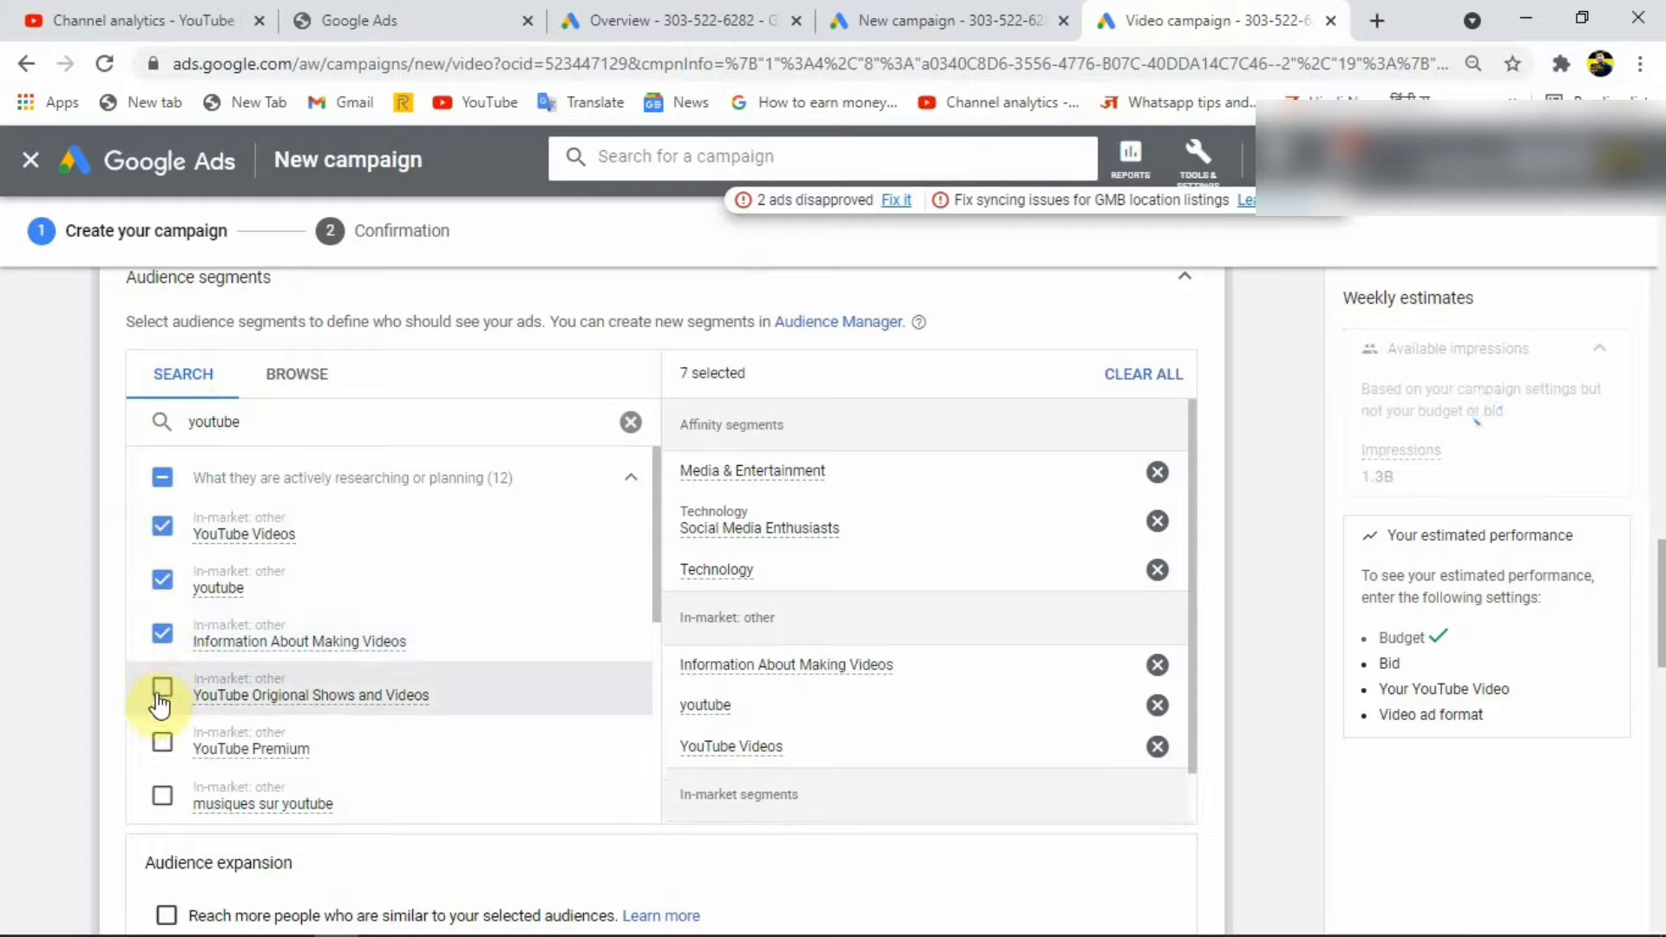
{"action": "left_click", "coordinate": [160, 694]}
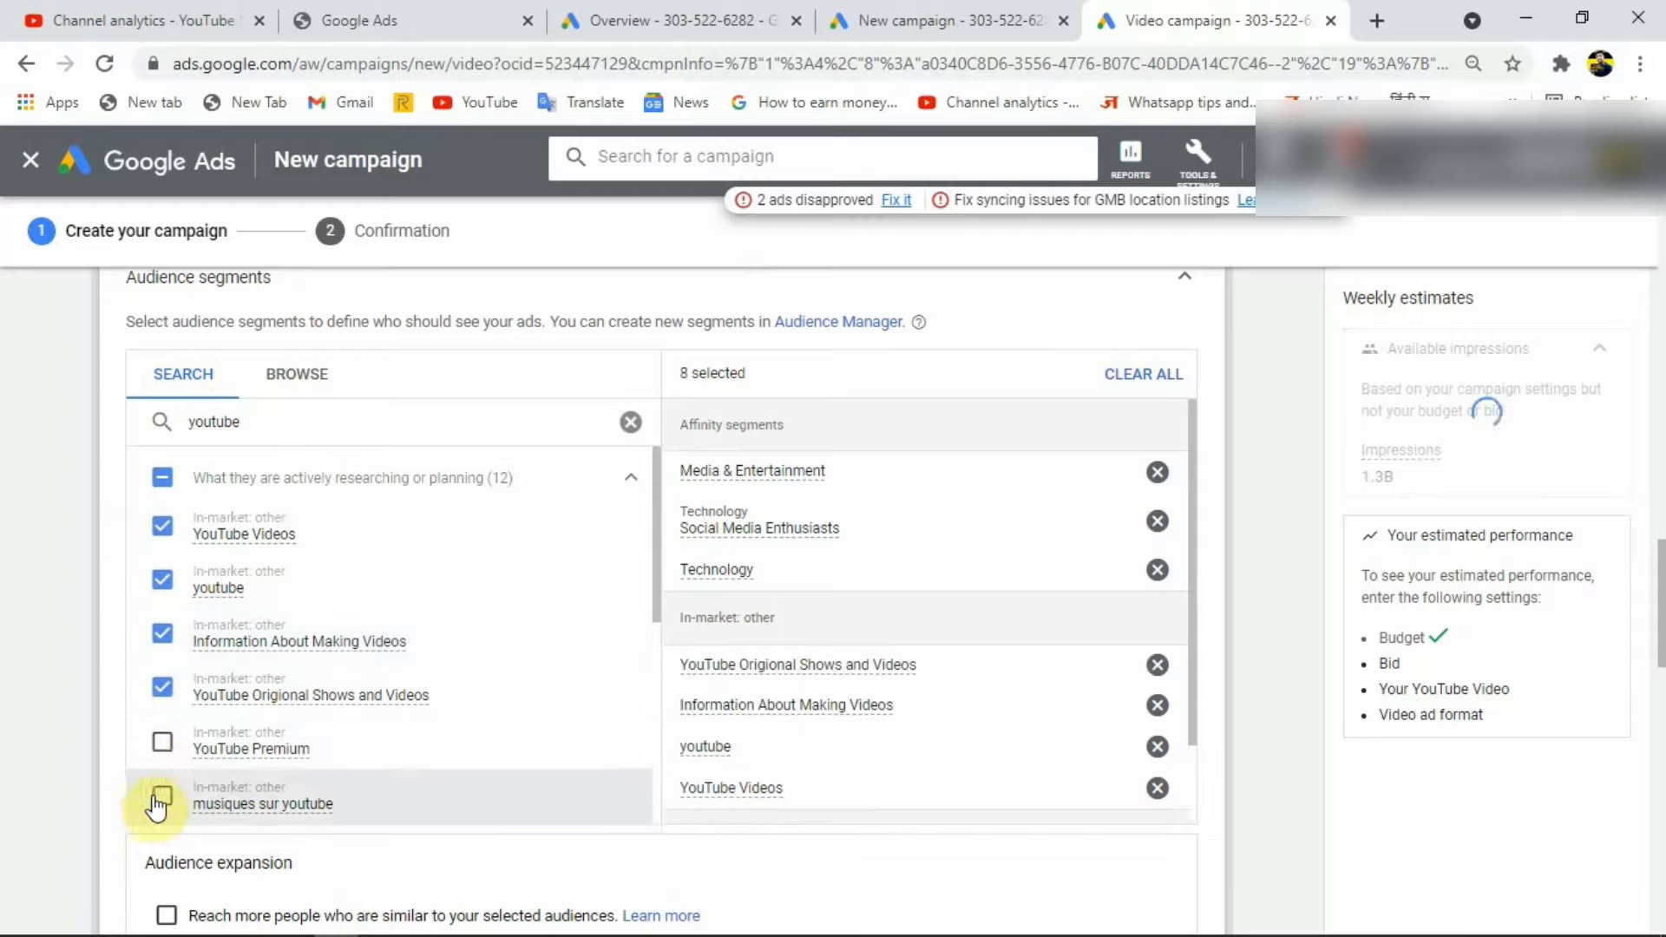
{"action": "scroll", "coordinate": [169, 763], "scroll_direction": "down", "scroll_amount": 1}
{"action": "scroll", "coordinate": [171, 751], "scroll_direction": "down", "scroll_amount": 1}
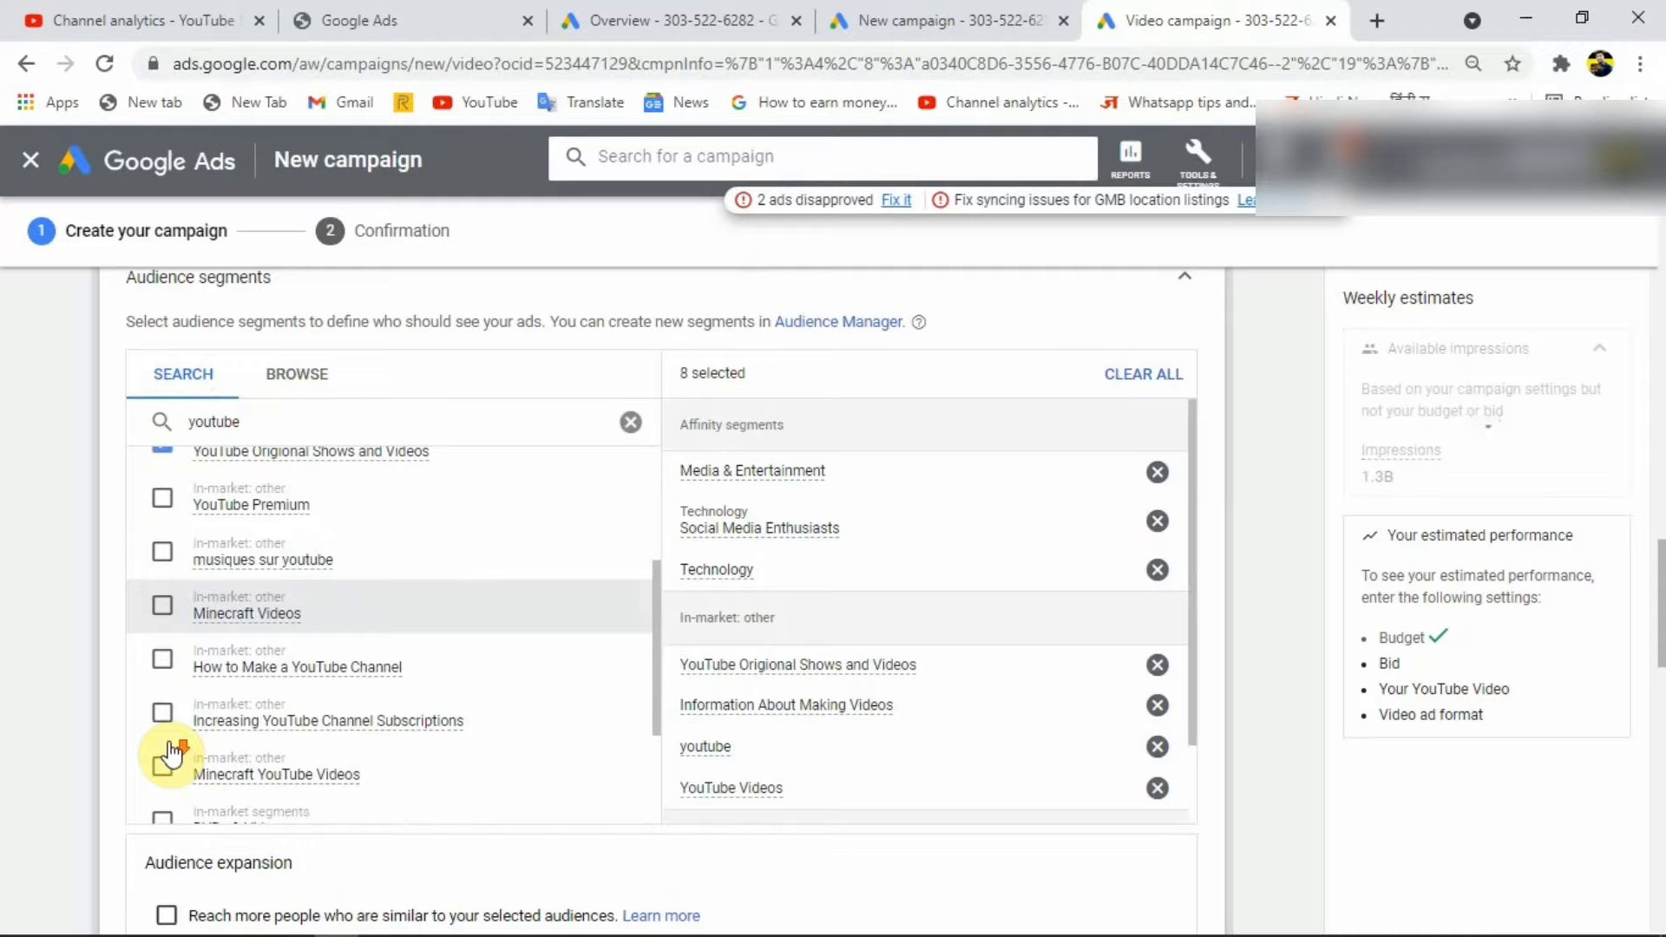
{"action": "left_click", "coordinate": [162, 659]}
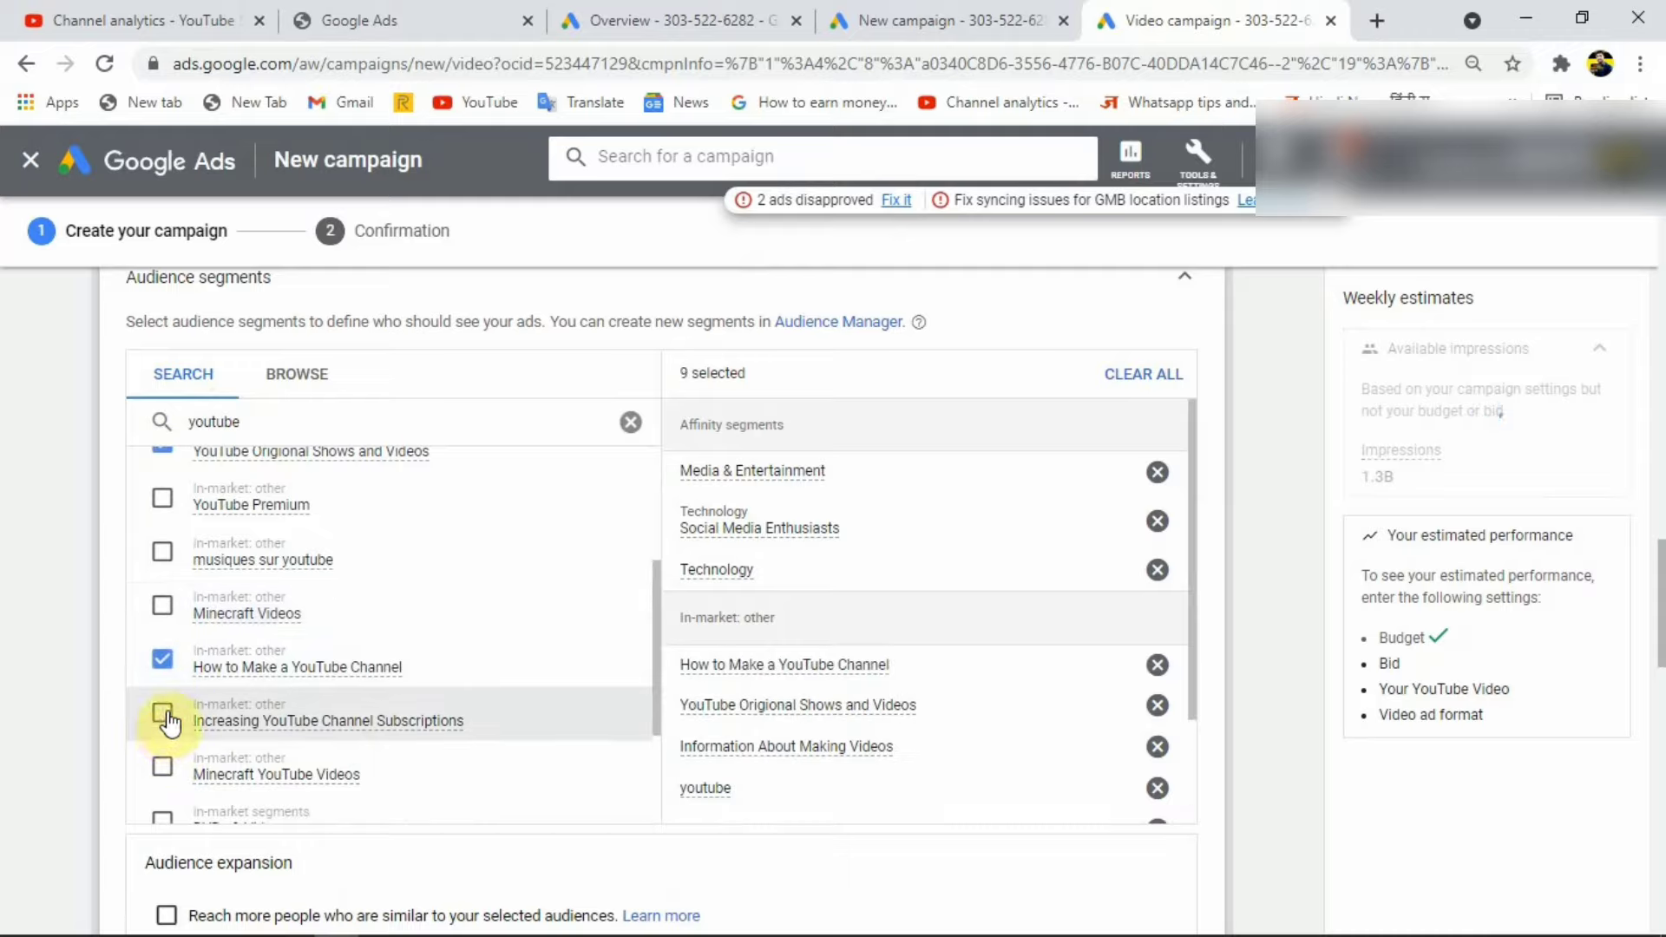
{"action": "scroll", "coordinate": [160, 768], "scroll_direction": "down", "scroll_amount": 2}
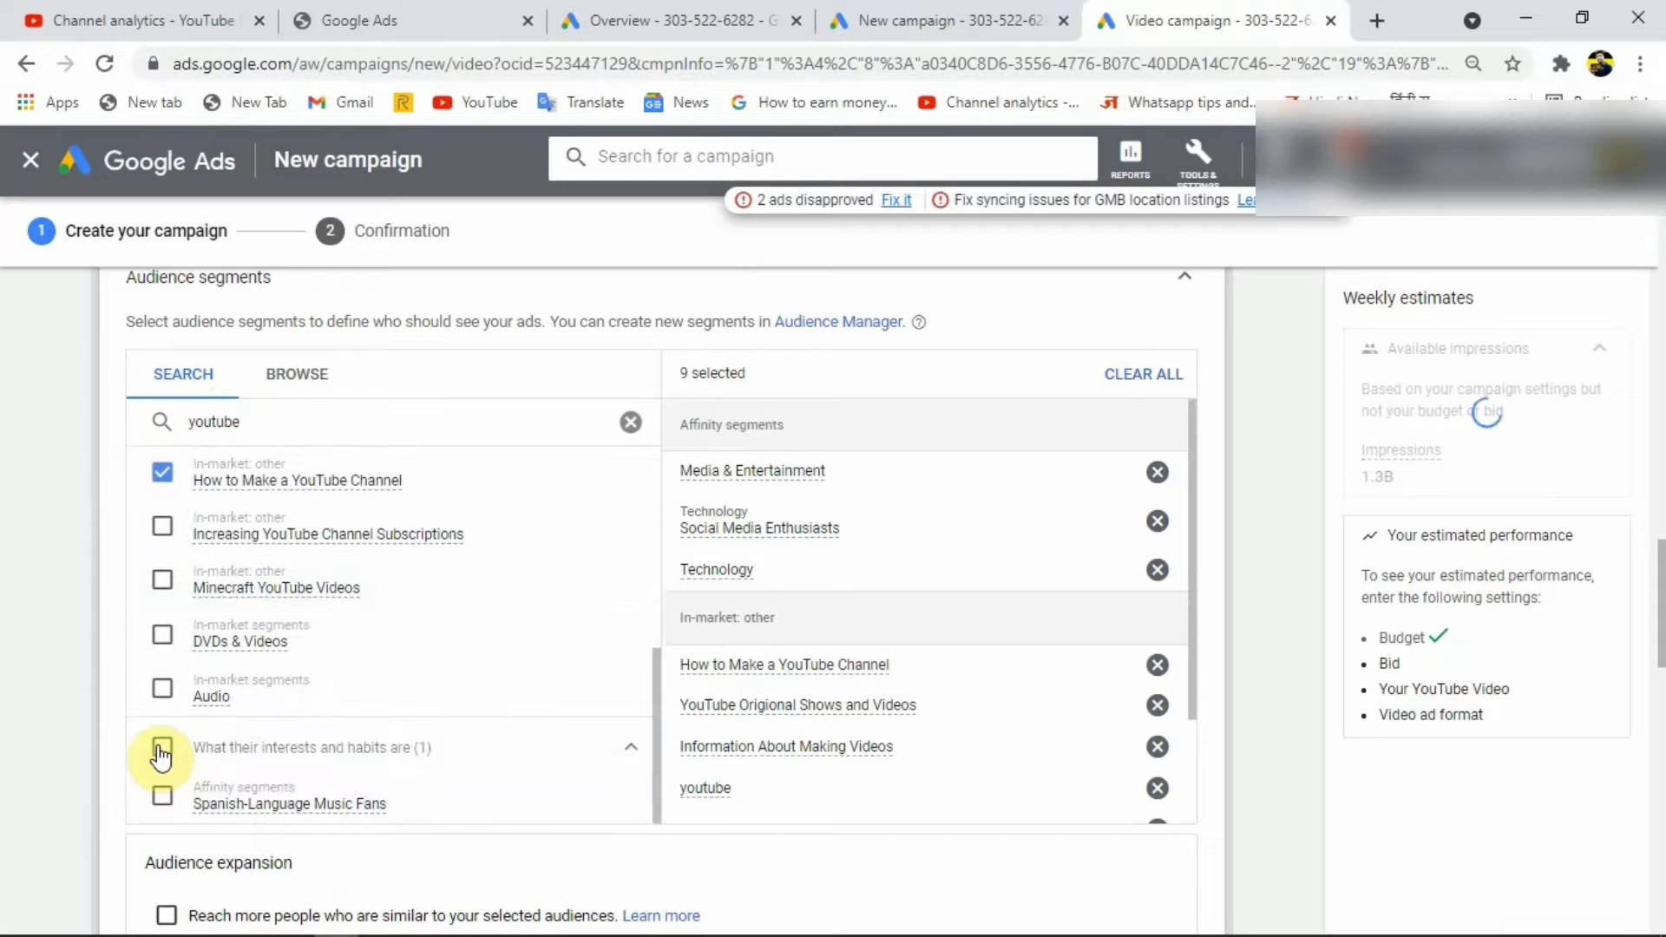
{"action": "scroll", "coordinate": [161, 756], "scroll_direction": "down", "scroll_amount": 1}
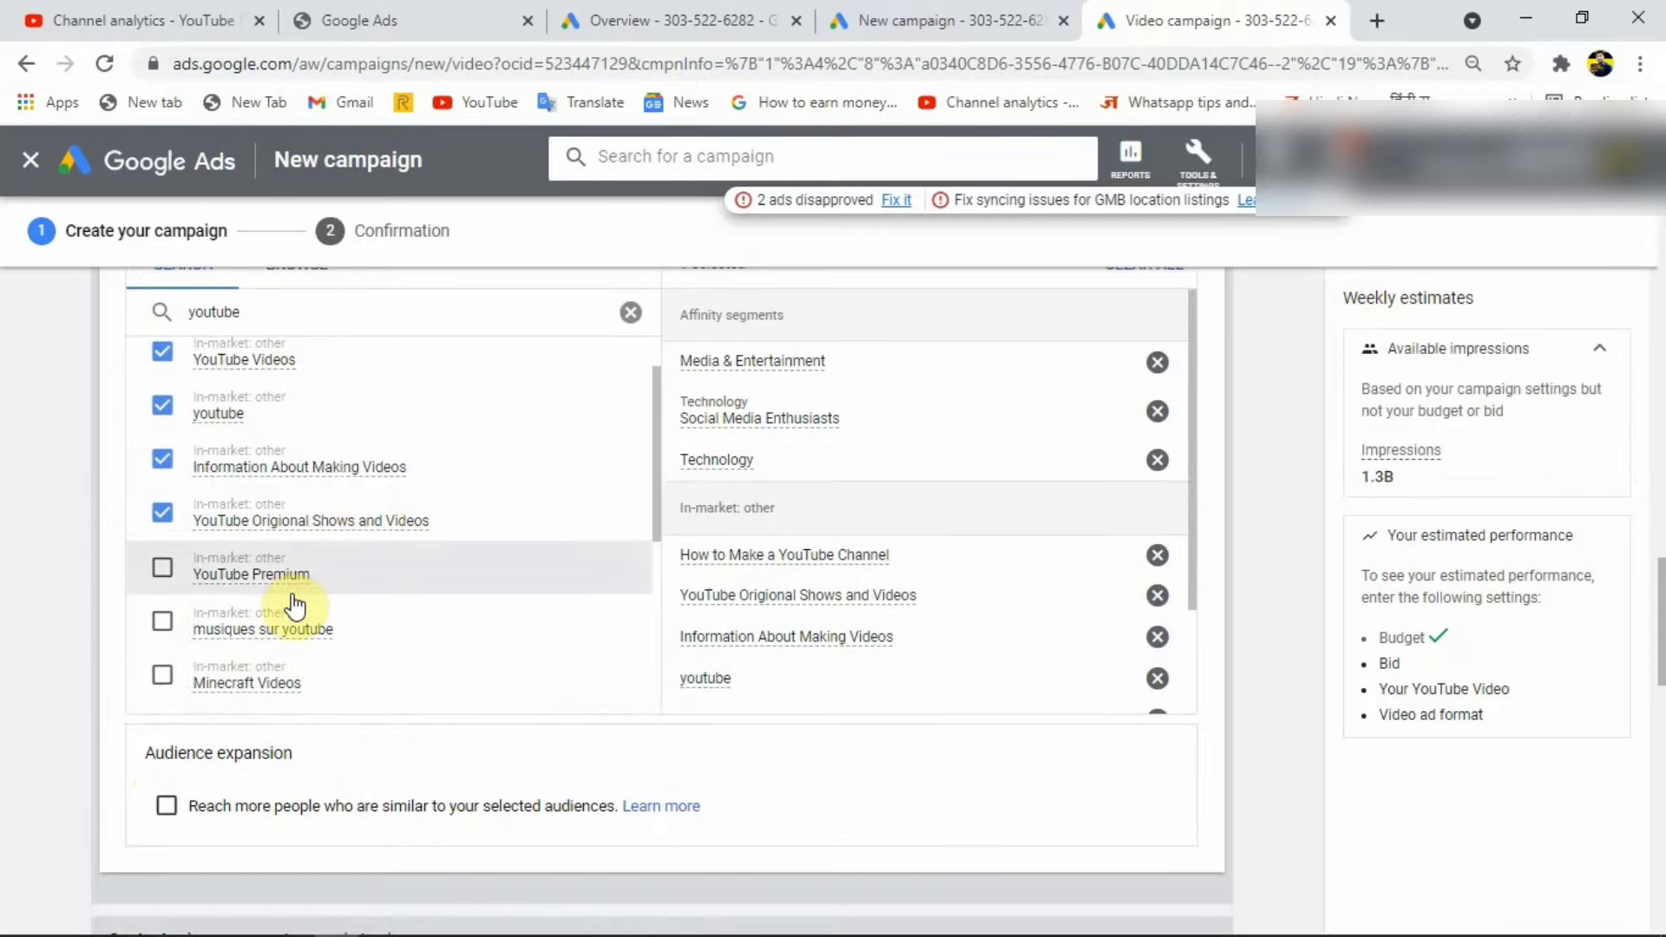
Step: Review the ad group's selected audience segments and look at its keyword targeting options, leaving both sections collapsed
{"action": "scroll", "coordinate": [346, 598], "scroll_direction": "up", "scroll_amount": 2}
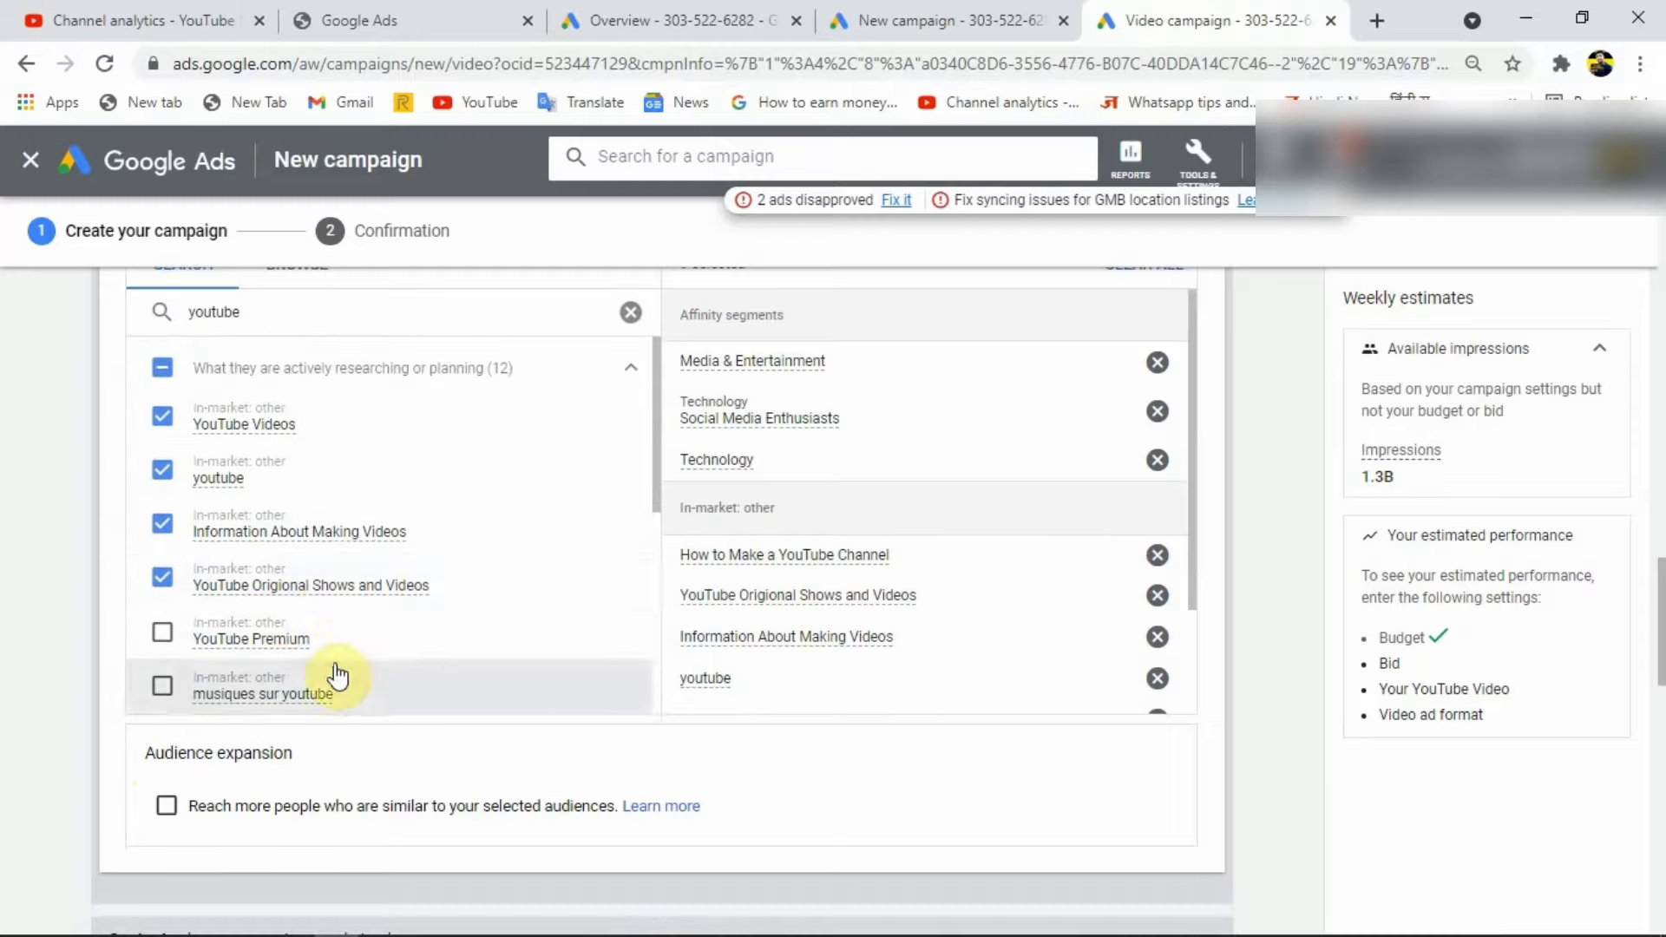
{"action": "scroll", "coordinate": [339, 675], "scroll_direction": "up", "scroll_amount": 2}
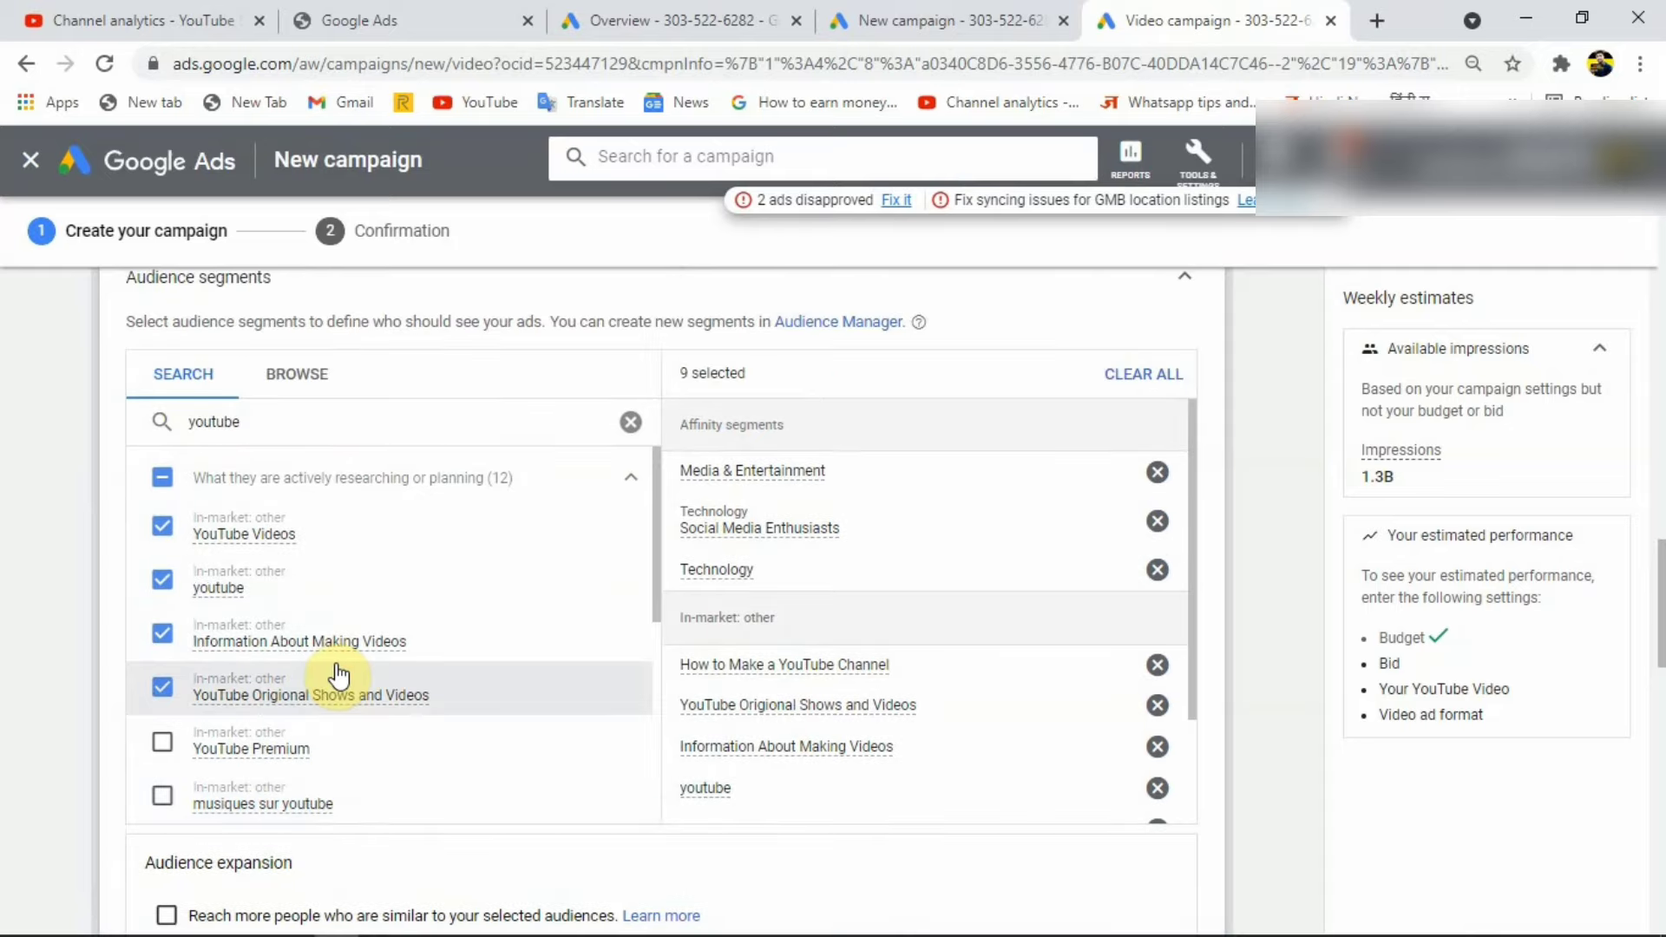
{"action": "left_click", "coordinate": [1186, 279]}
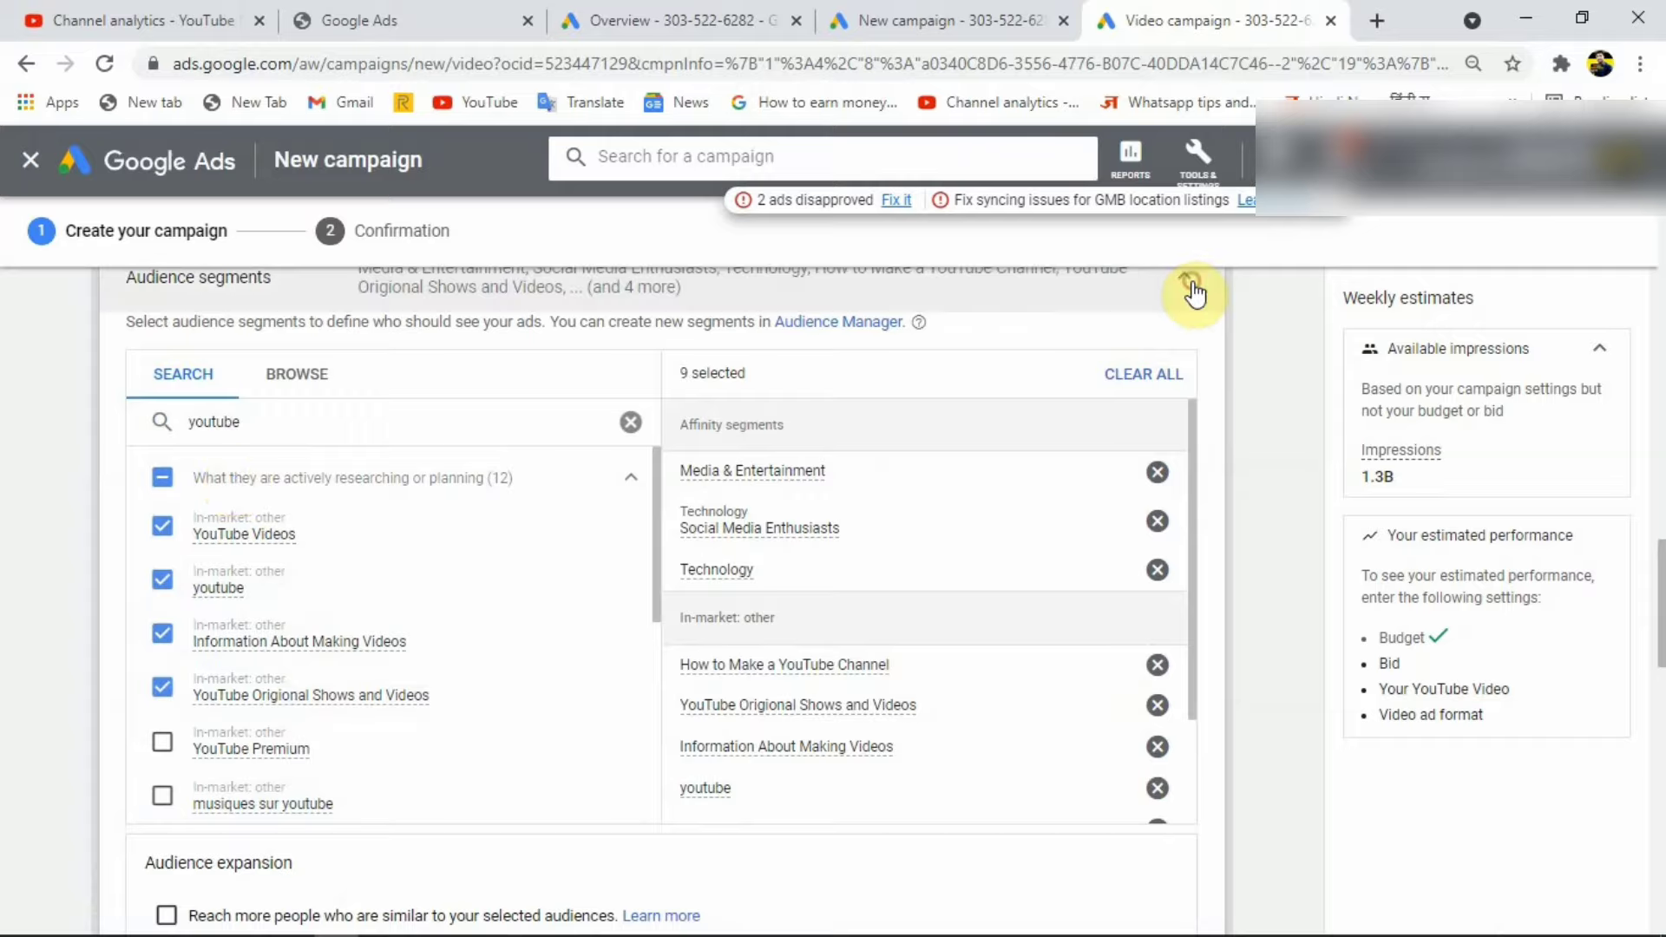
{"action": "scroll", "coordinate": [390, 476], "scroll_direction": "up", "scroll_amount": 2}
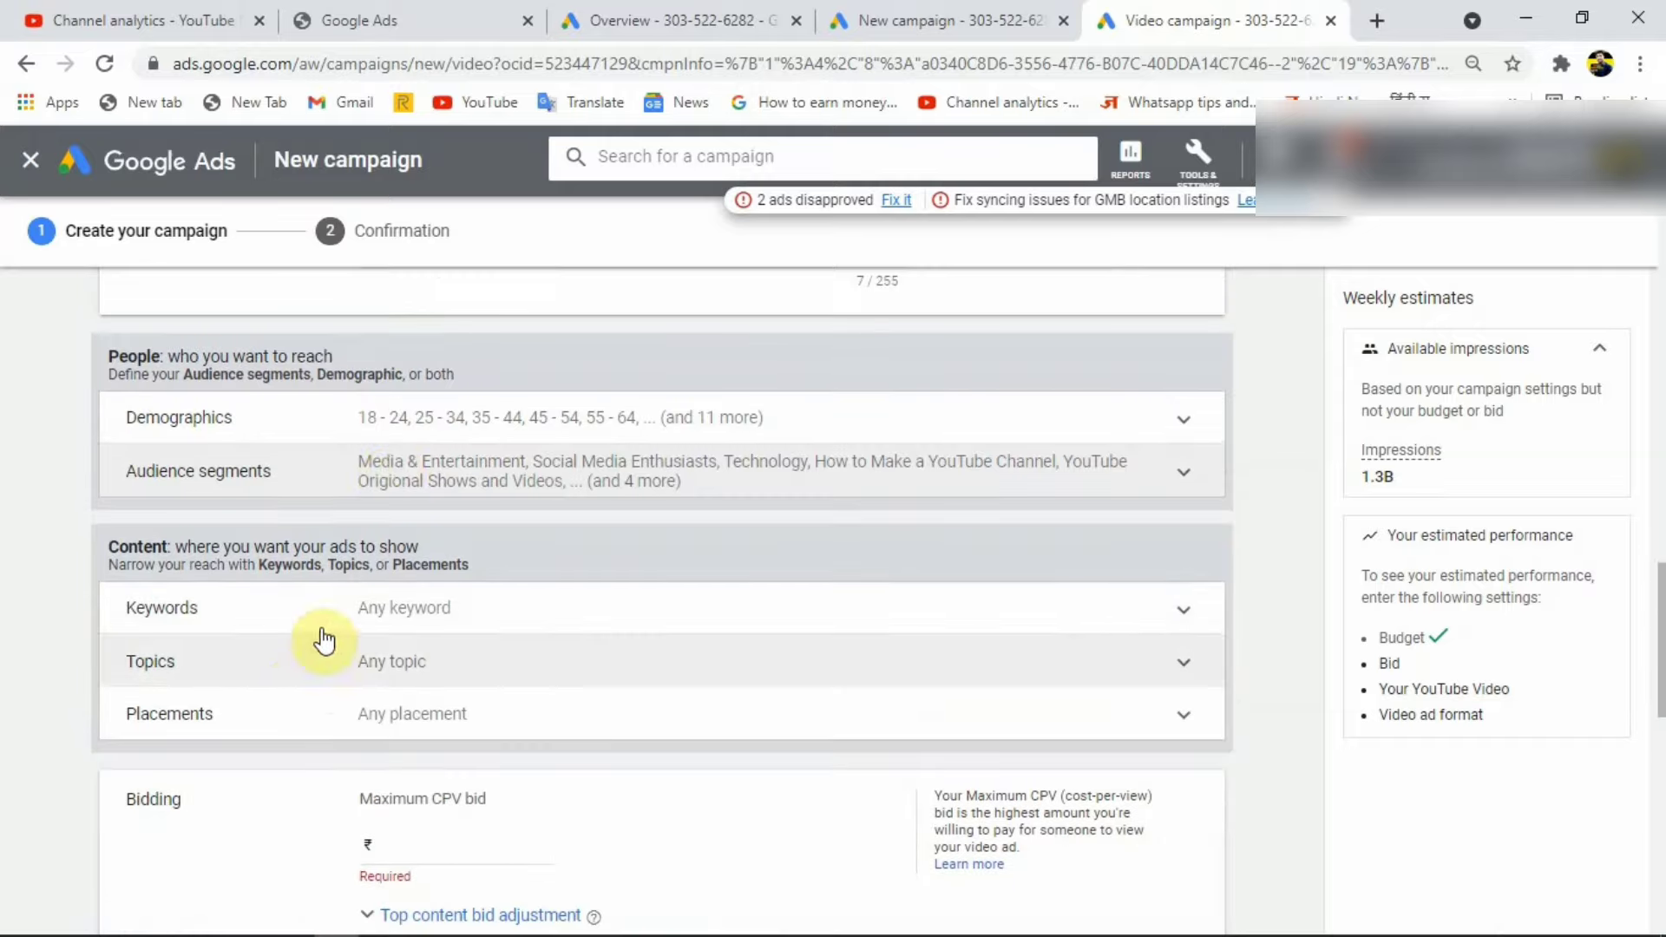
{"action": "left_click", "coordinate": [199, 638]}
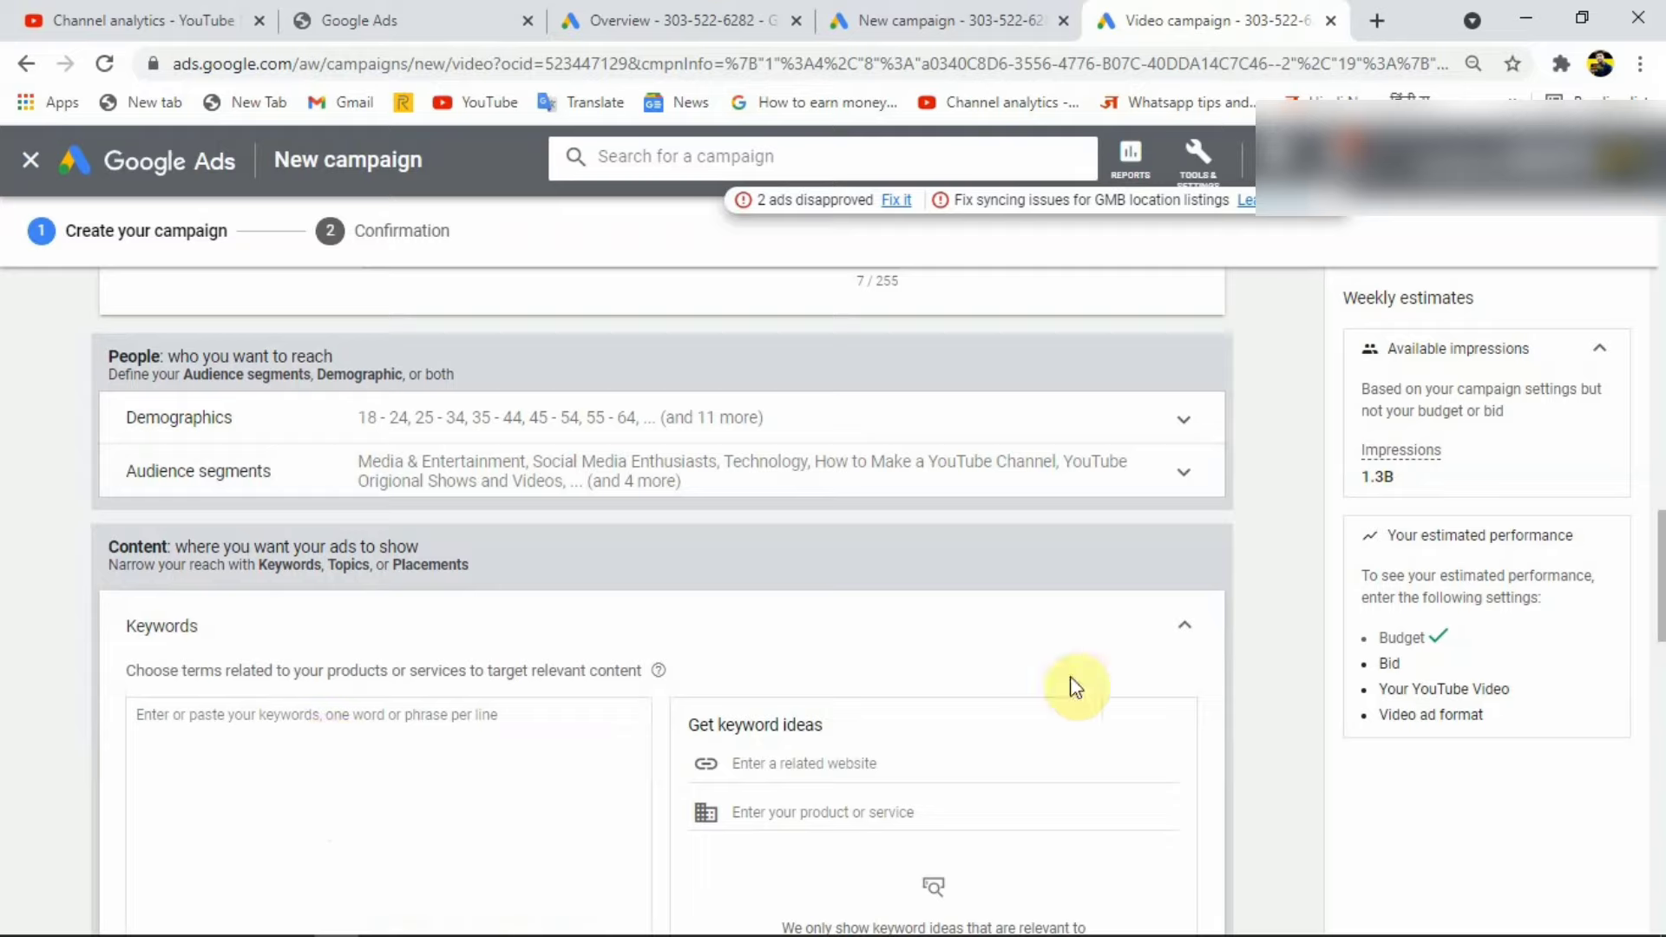
{"action": "left_click", "coordinate": [1184, 628]}
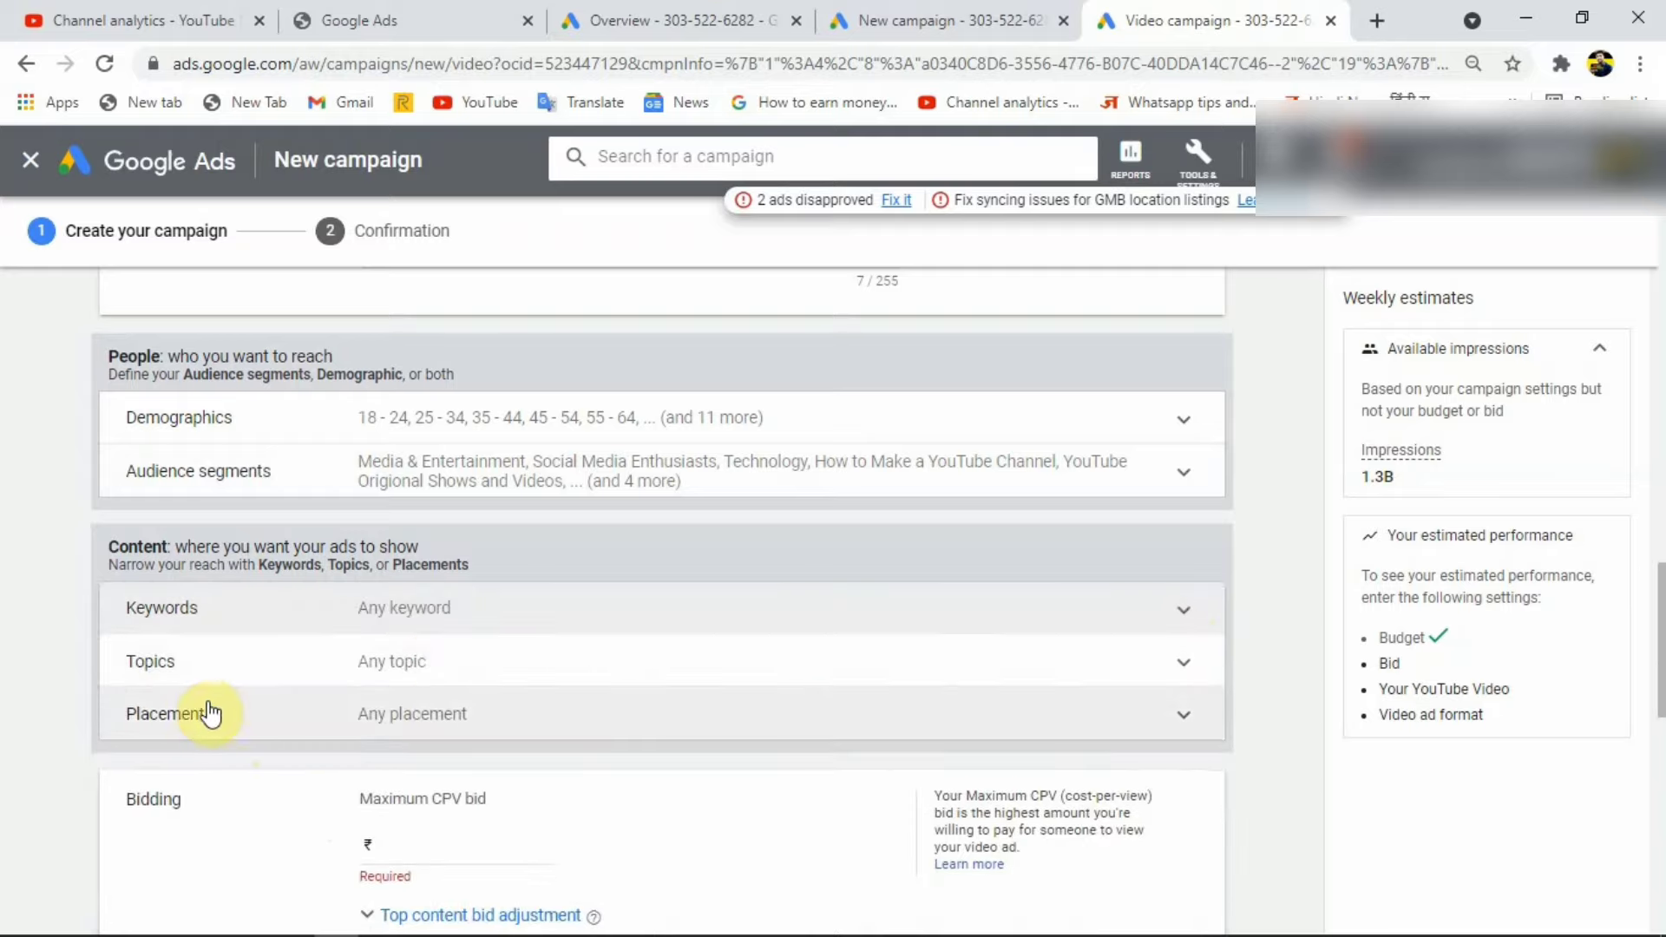
Step: Examine the full list of content topics available for the ad group's targeting
{"action": "left_click", "coordinate": [275, 683]}
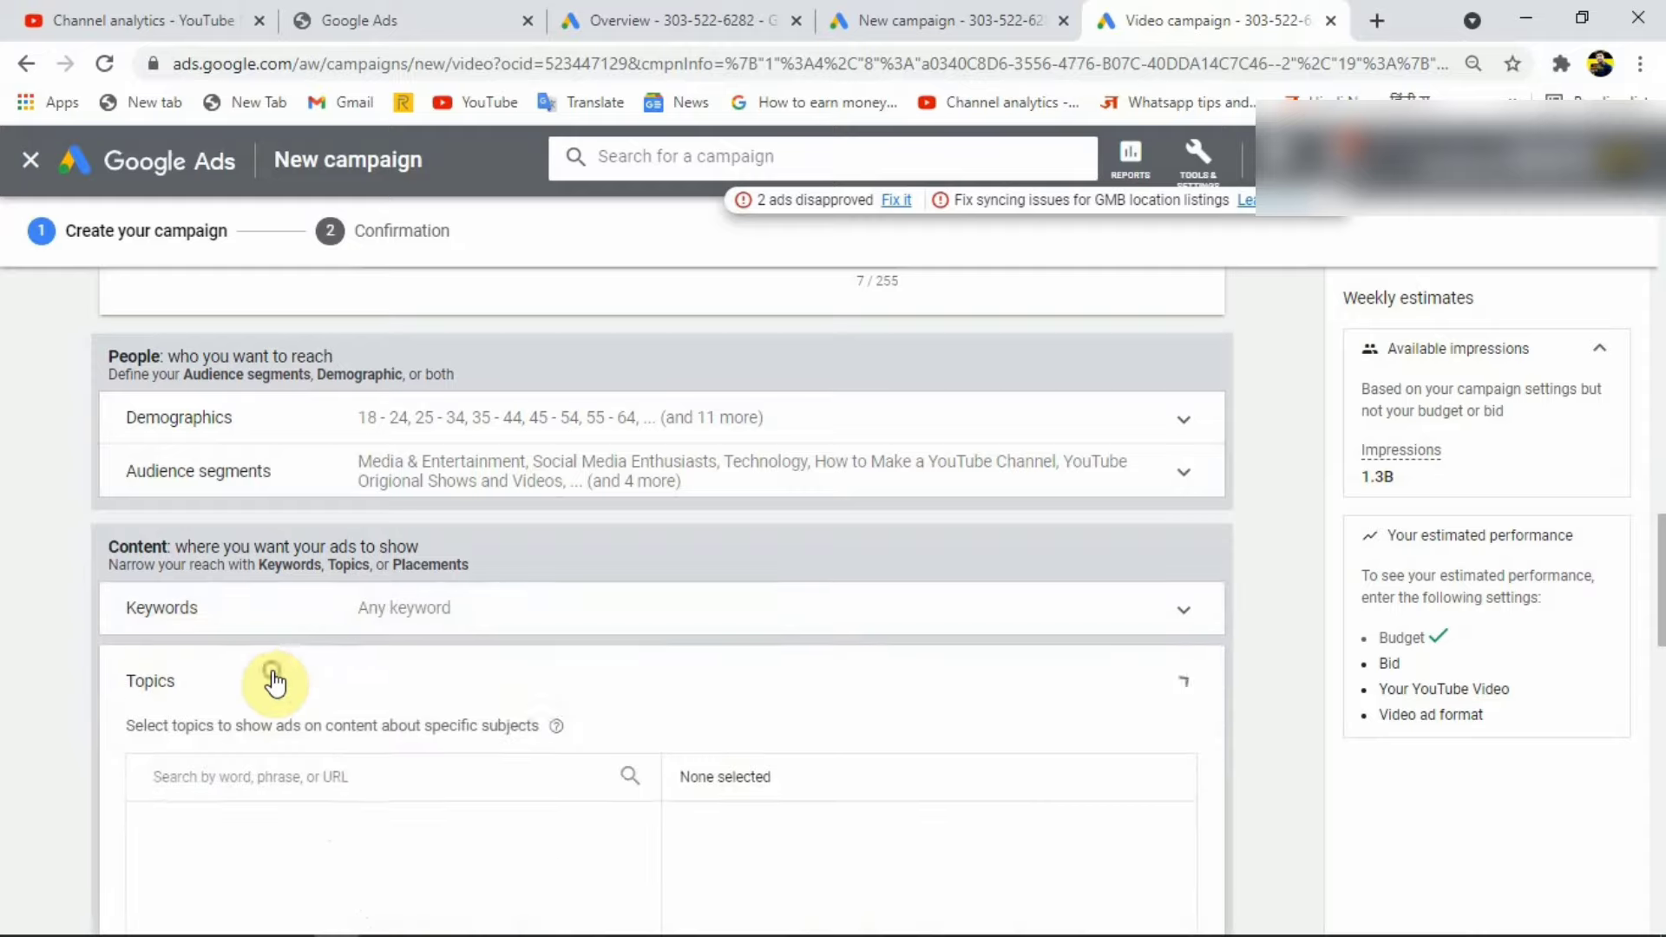
{"action": "scroll", "coordinate": [278, 717], "scroll_direction": "down", "scroll_amount": 1}
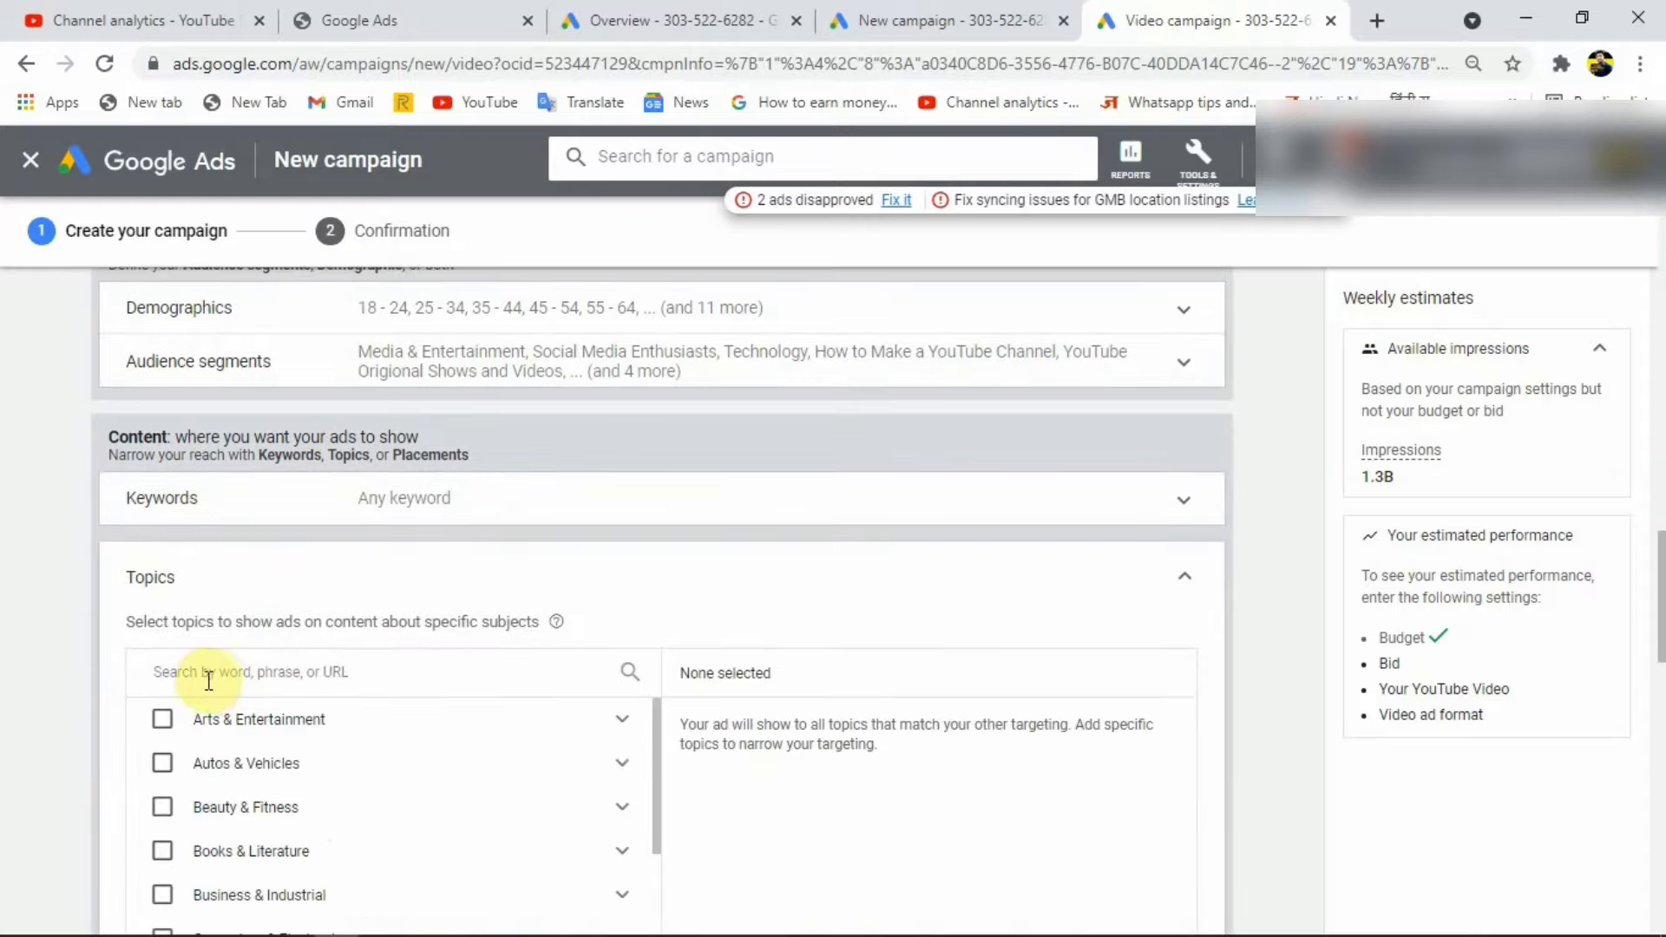
{"action": "scroll", "coordinate": [250, 852], "scroll_direction": "down", "scroll_amount": 5}
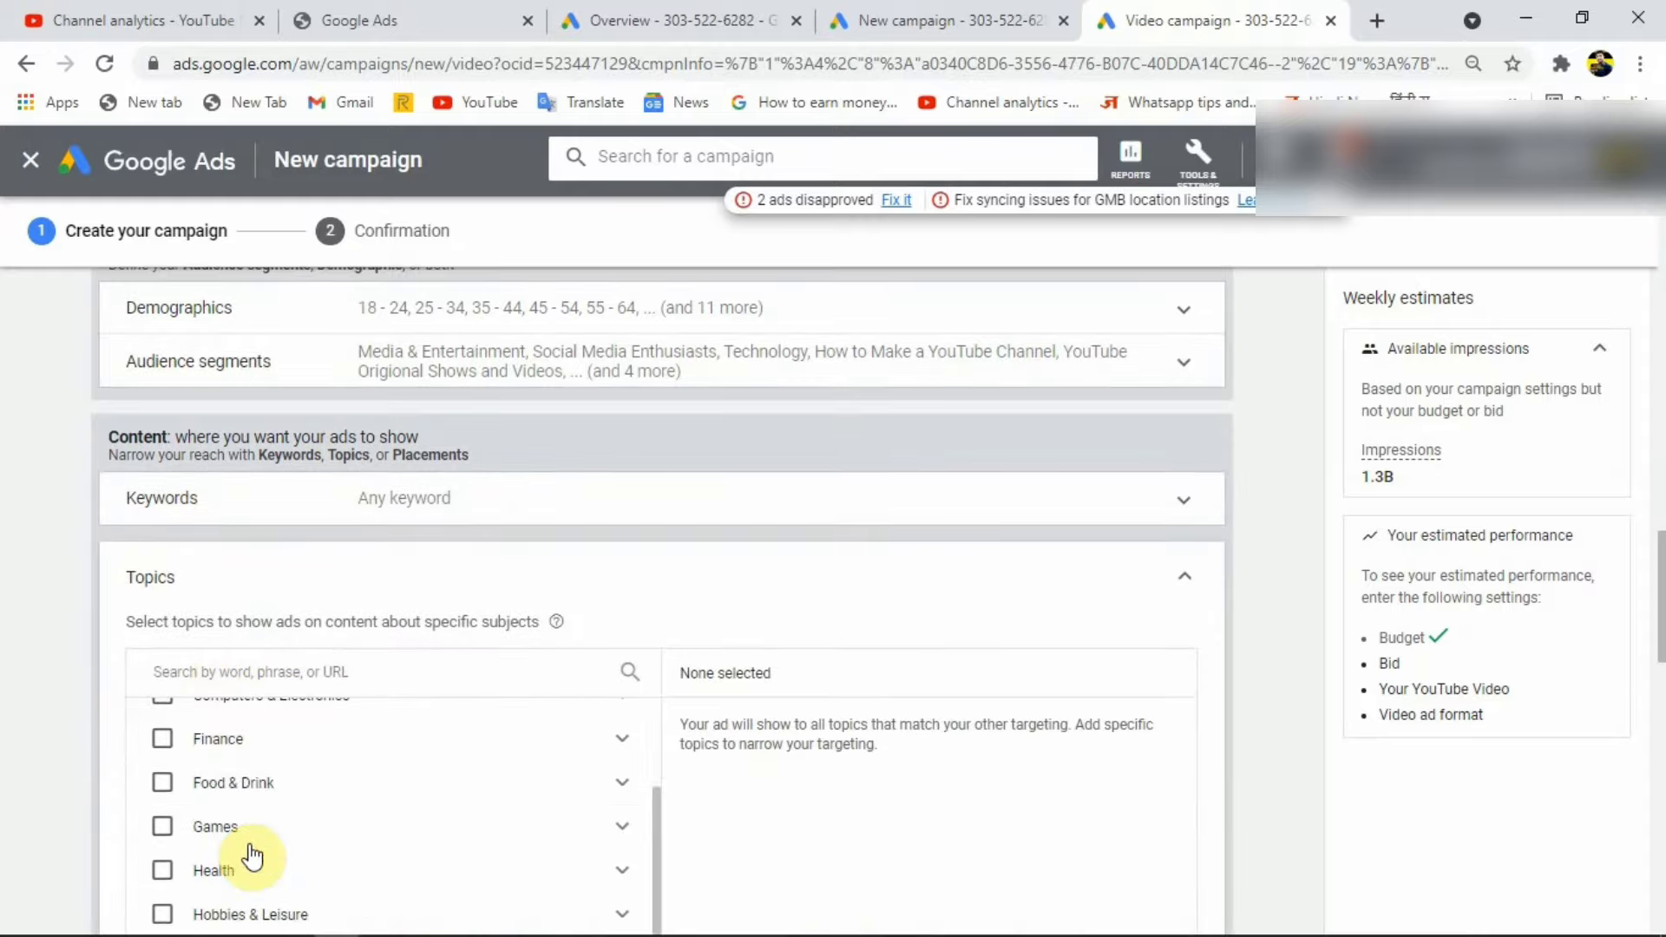
{"action": "scroll", "coordinate": [250, 852], "scroll_direction": "down", "scroll_amount": 5}
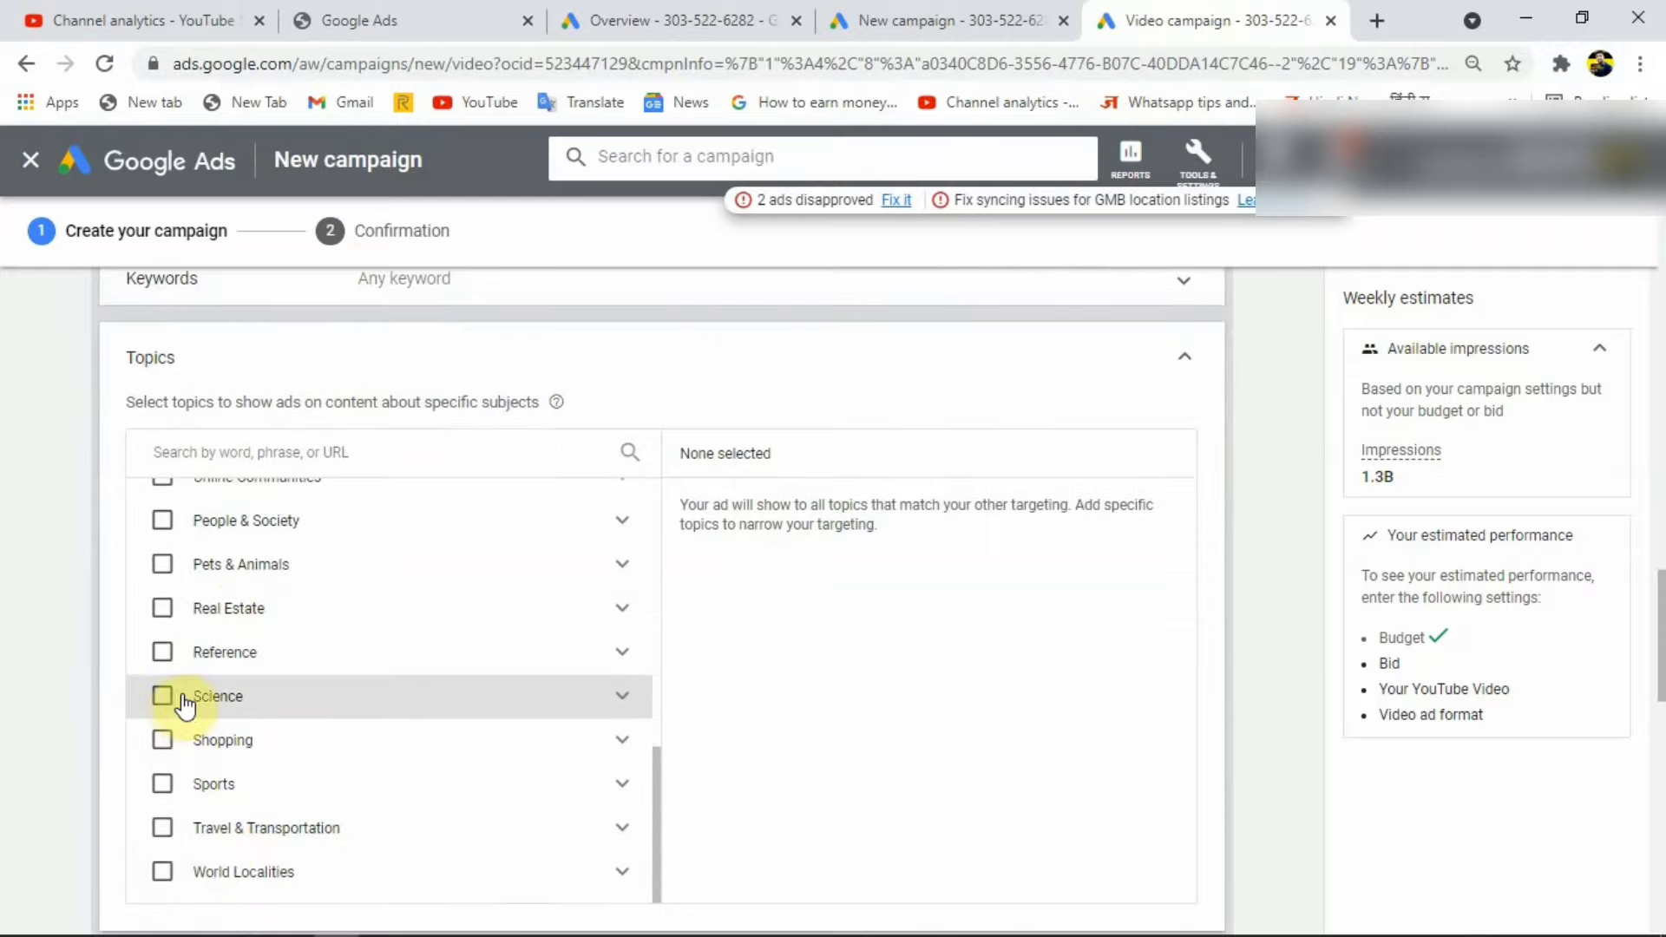
{"action": "scroll", "coordinate": [275, 847], "scroll_direction": "up", "scroll_amount": 2}
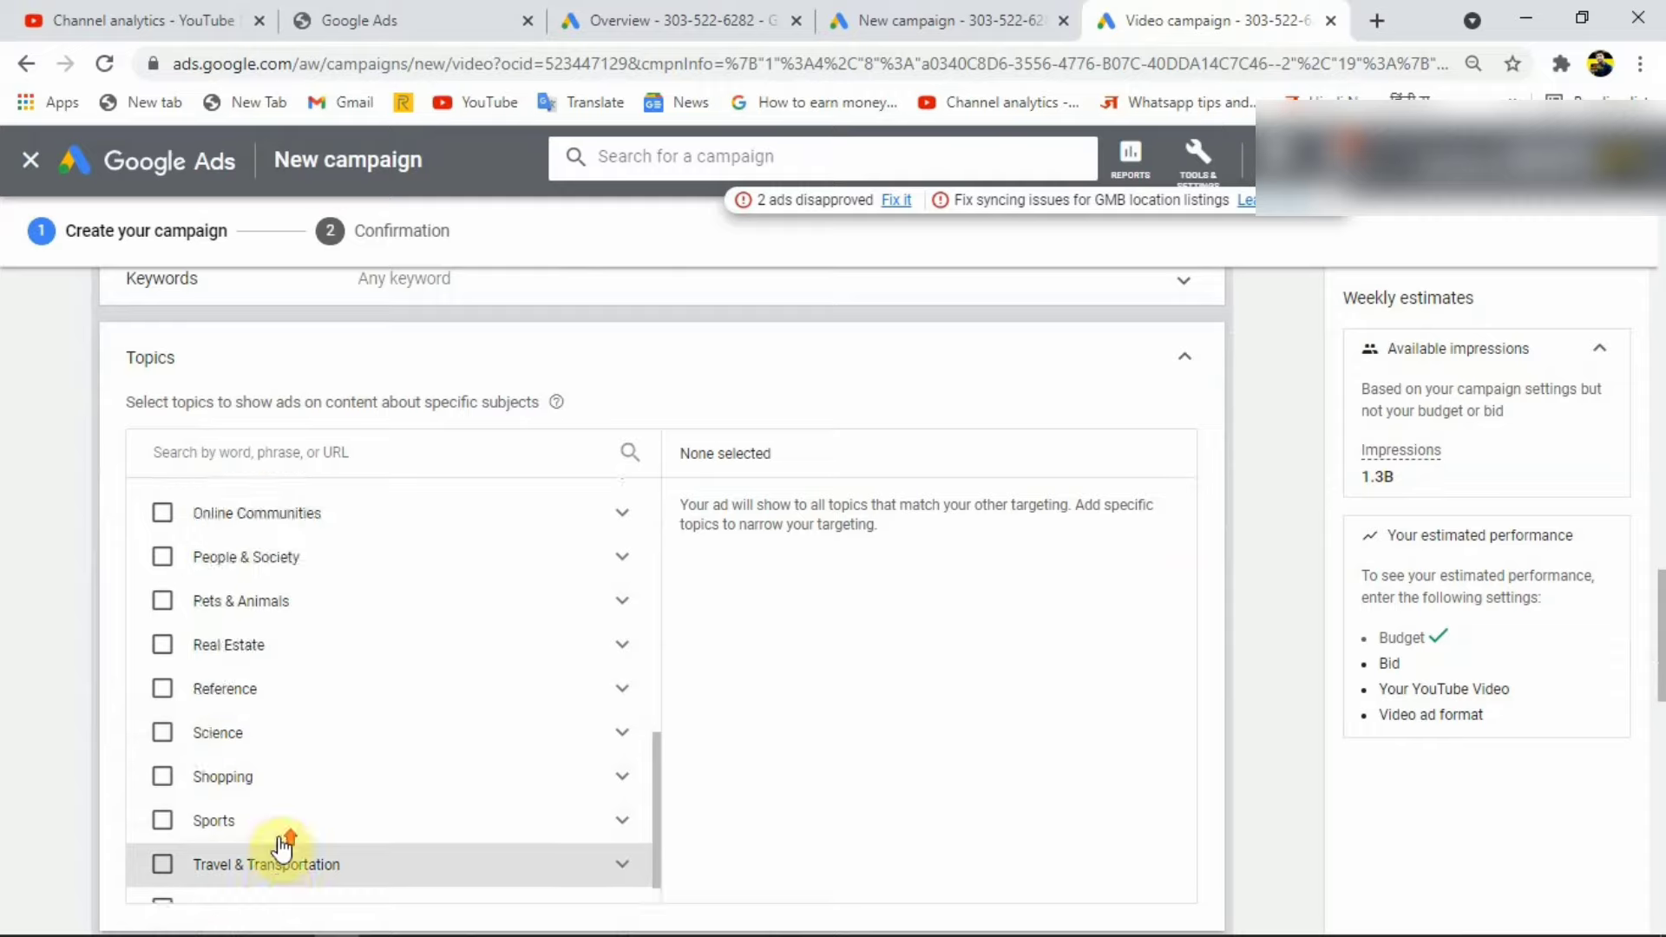
{"action": "scroll", "coordinate": [202, 775], "scroll_direction": "up", "scroll_amount": 6}
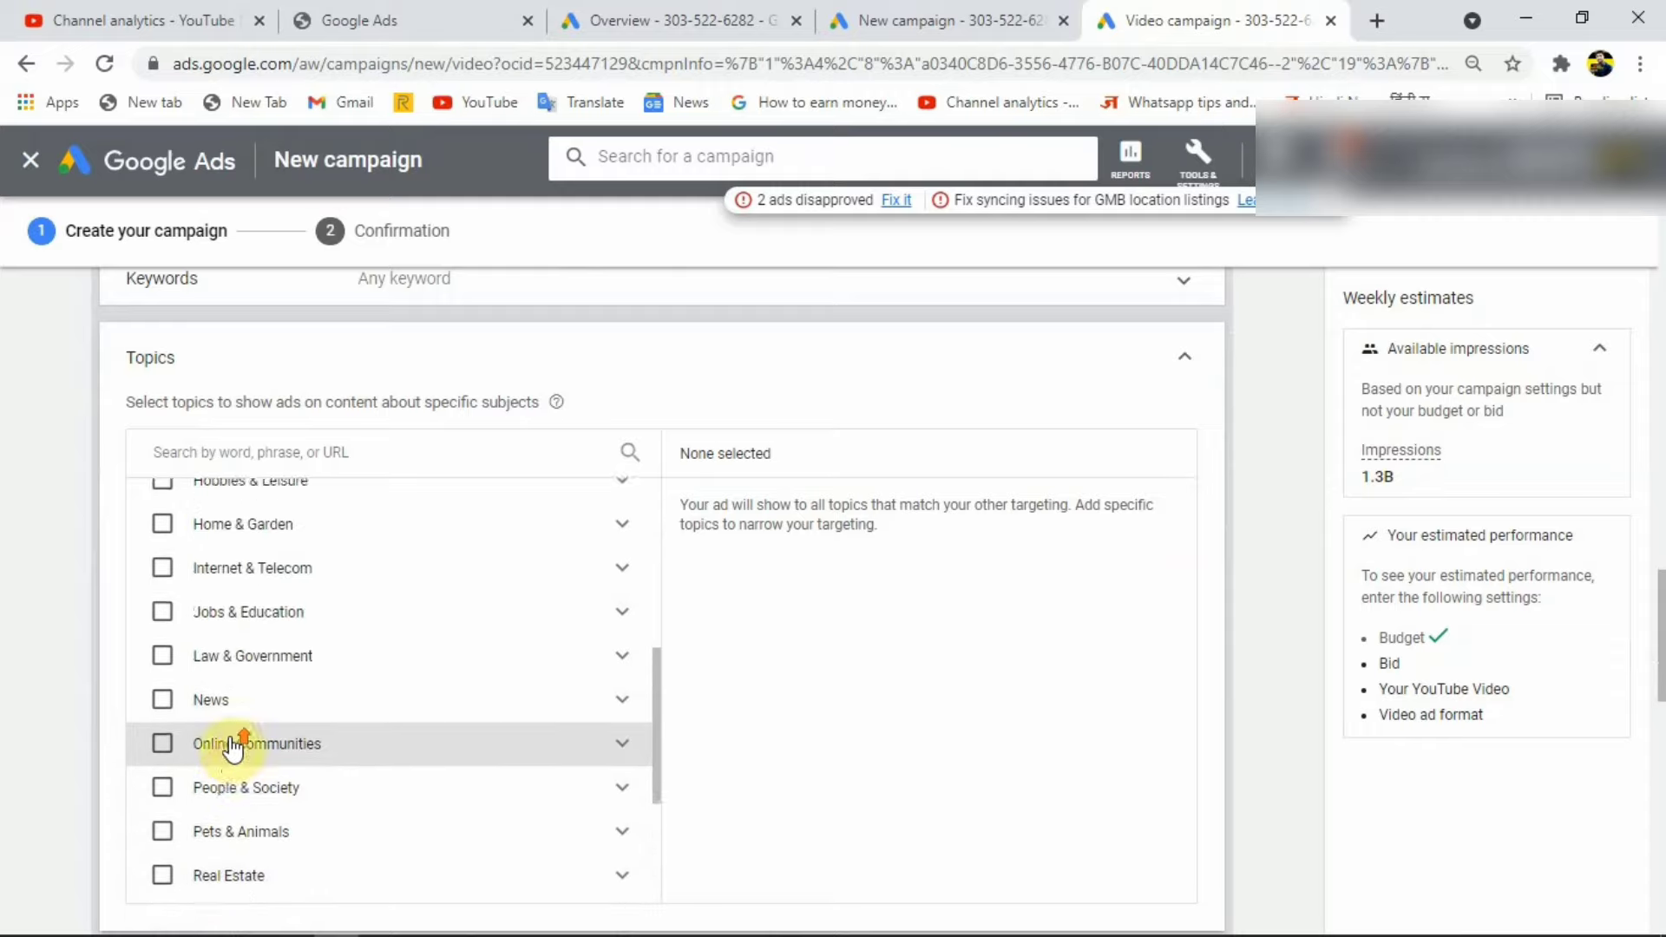
{"action": "scroll", "coordinate": [233, 703], "scroll_direction": "up", "scroll_amount": 5}
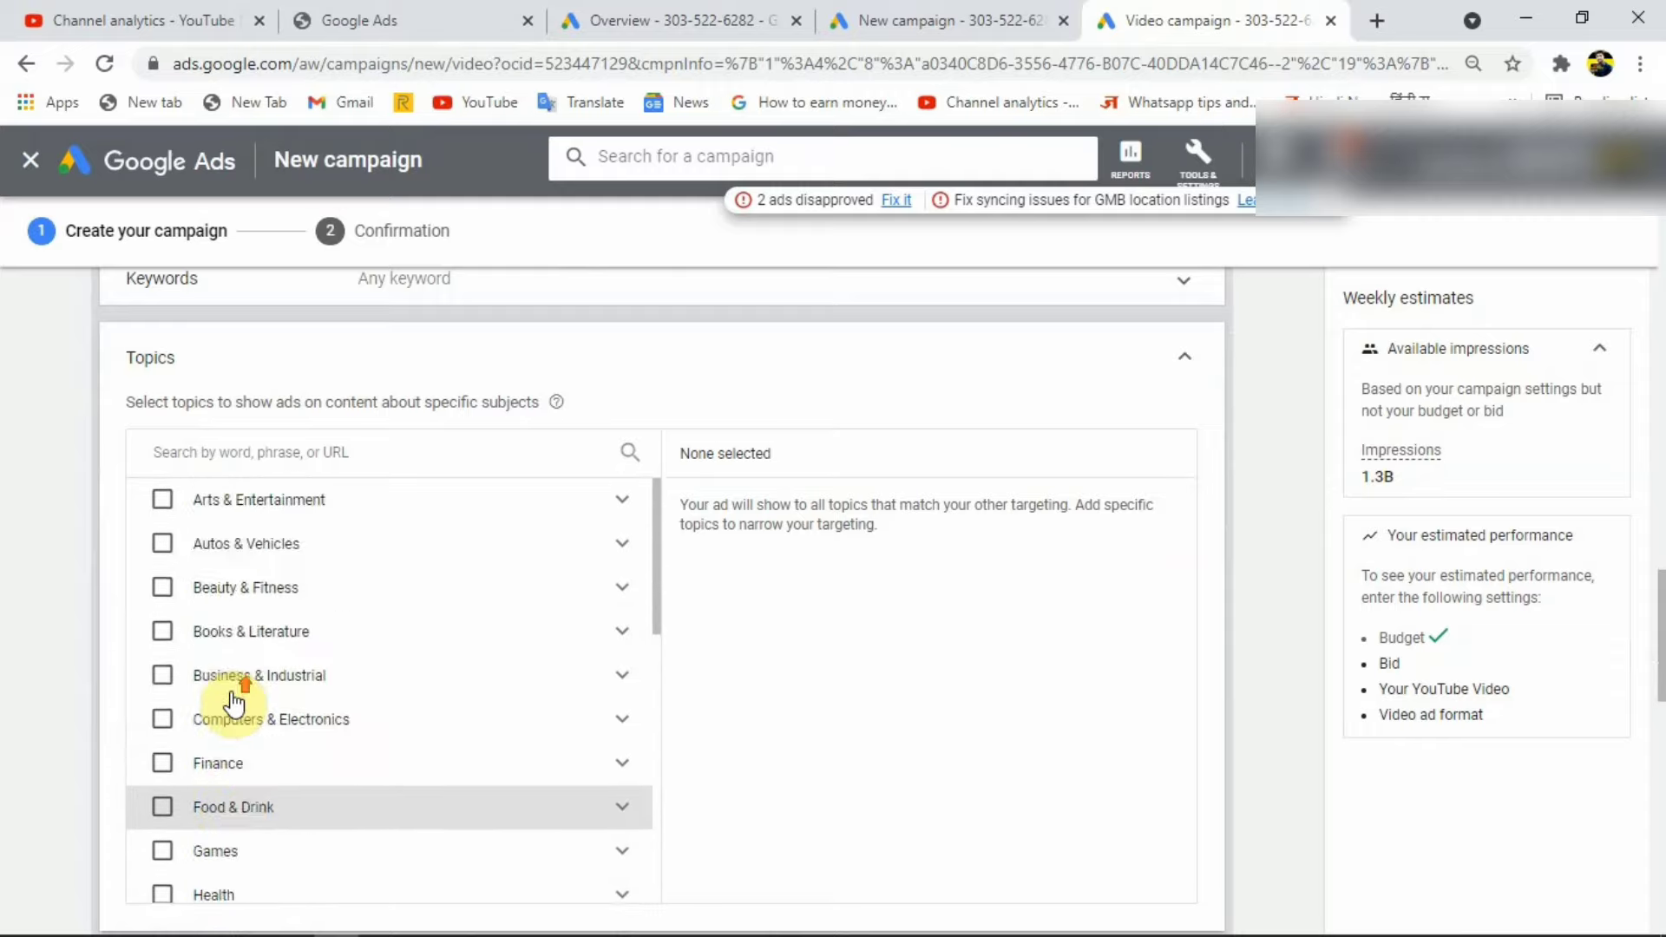
{"action": "scroll", "coordinate": [234, 694], "scroll_direction": "down", "scroll_amount": 10}
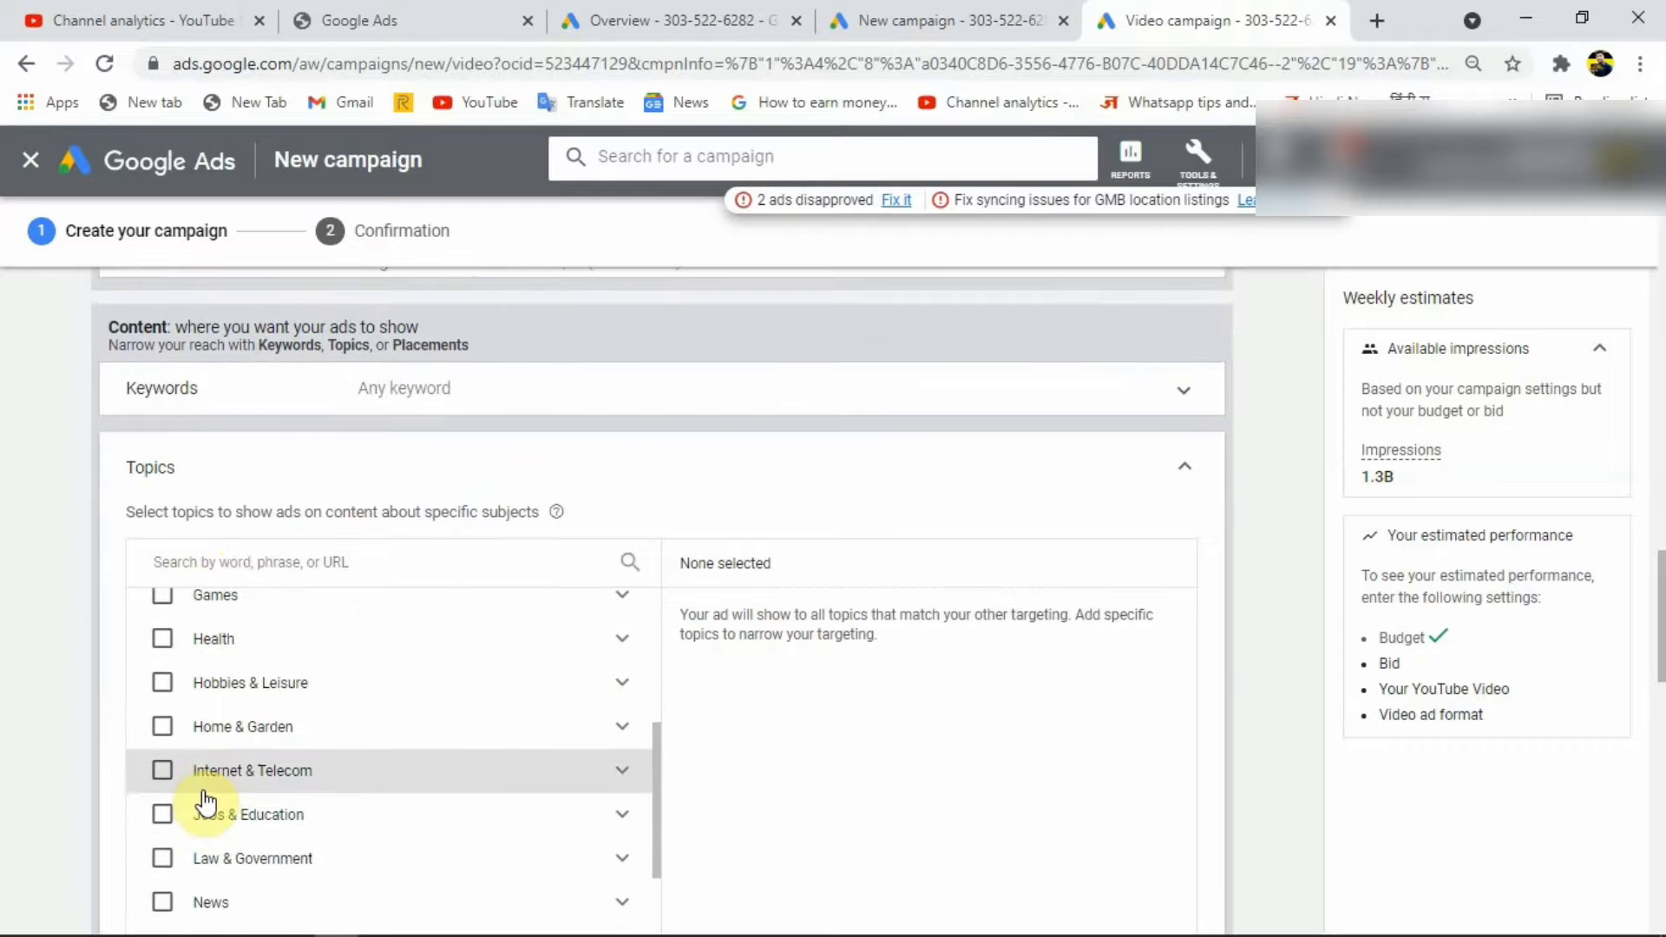
{"action": "scroll", "coordinate": [200, 848], "scroll_direction": "down", "scroll_amount": 2}
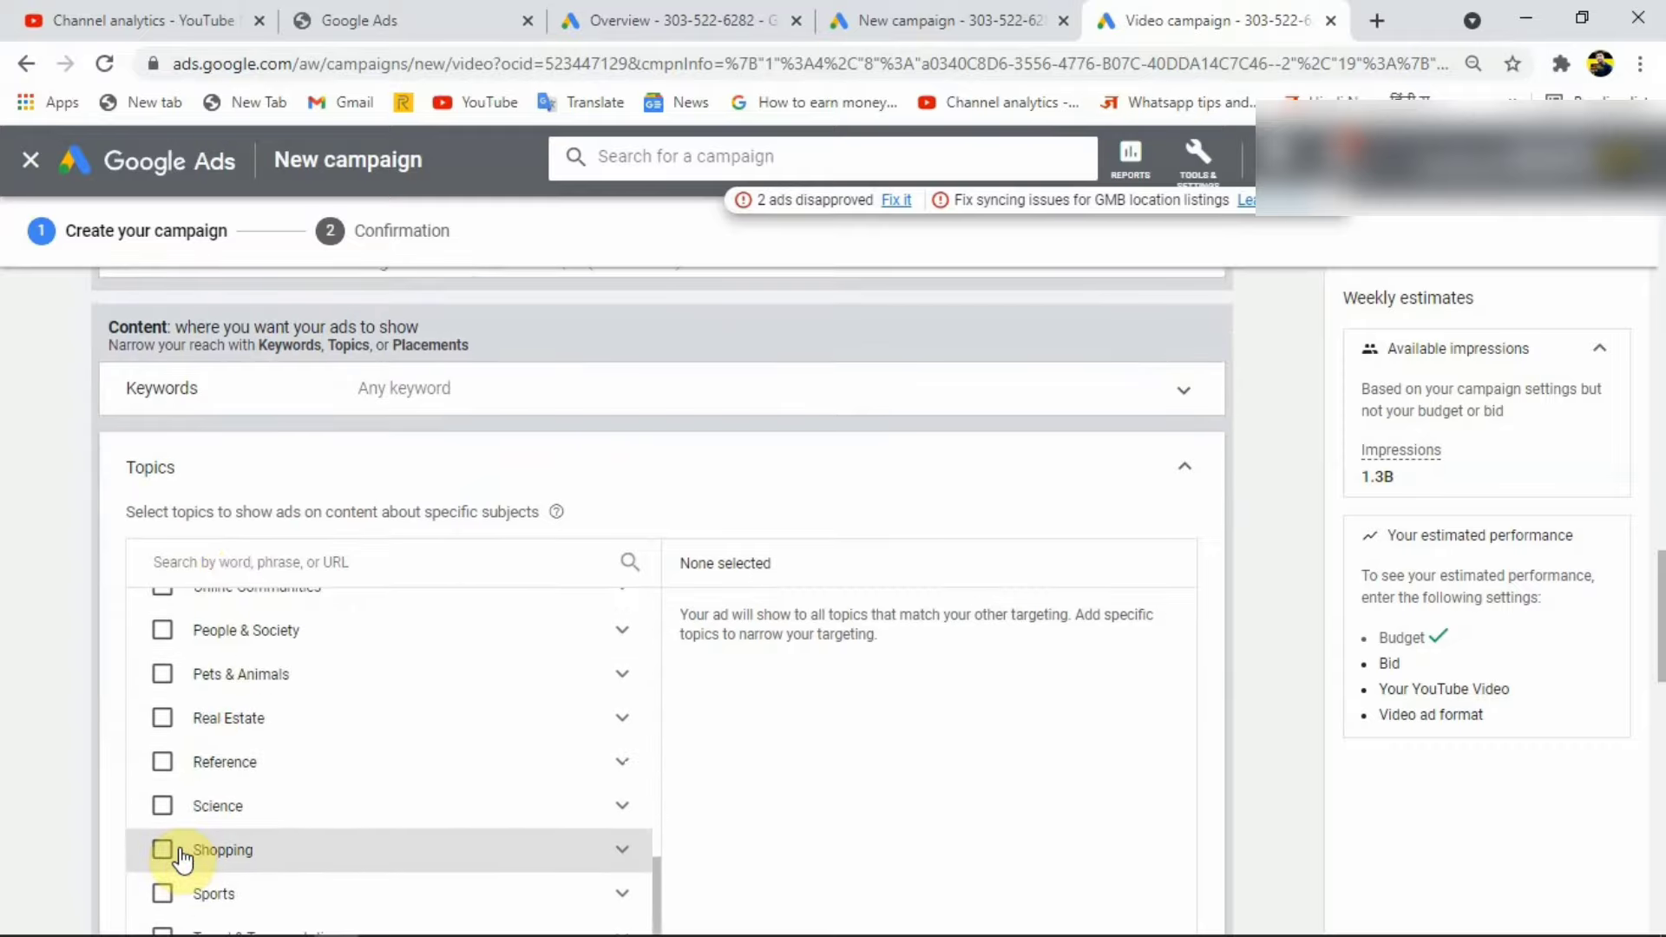
Step: Try the Science topic for the ad group, look through its subtopics, and remove it from the targeting again
{"action": "left_click", "coordinate": [163, 806]}
{"action": "left_click", "coordinate": [619, 804]}
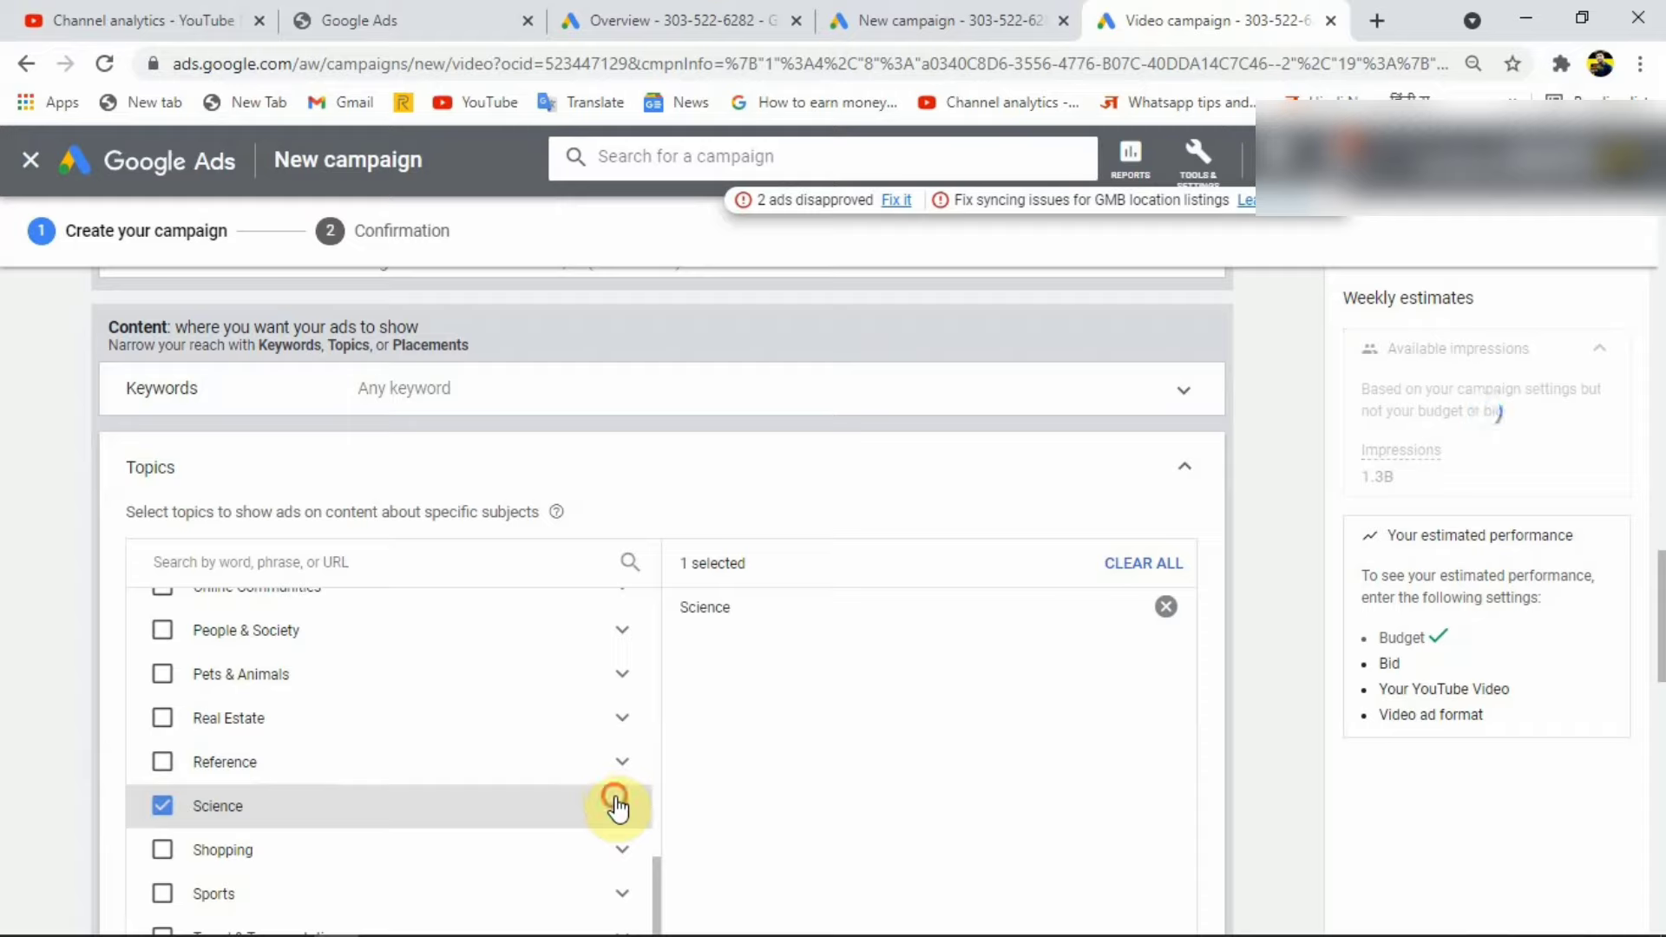
{"action": "scroll", "coordinate": [590, 820], "scroll_direction": "down", "scroll_amount": 1}
{"action": "scroll", "coordinate": [555, 806], "scroll_direction": "down", "scroll_amount": 1}
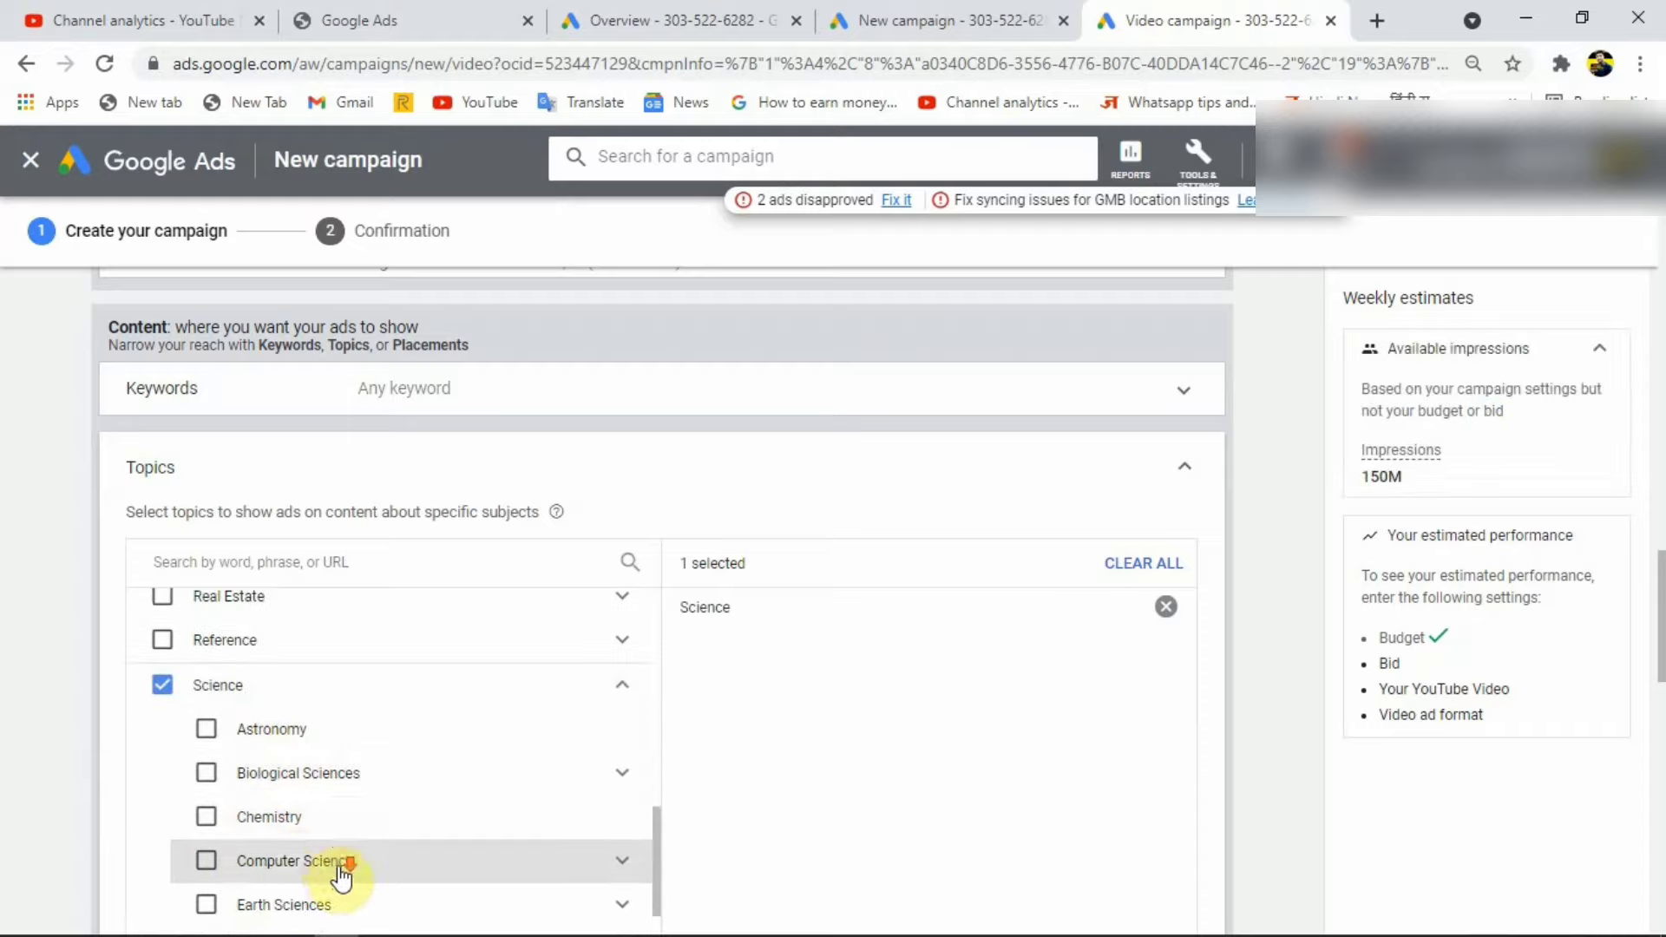
{"action": "scroll", "coordinate": [317, 845], "scroll_direction": "down", "scroll_amount": 4}
{"action": "scroll", "coordinate": [278, 851], "scroll_direction": "down", "scroll_amount": 2}
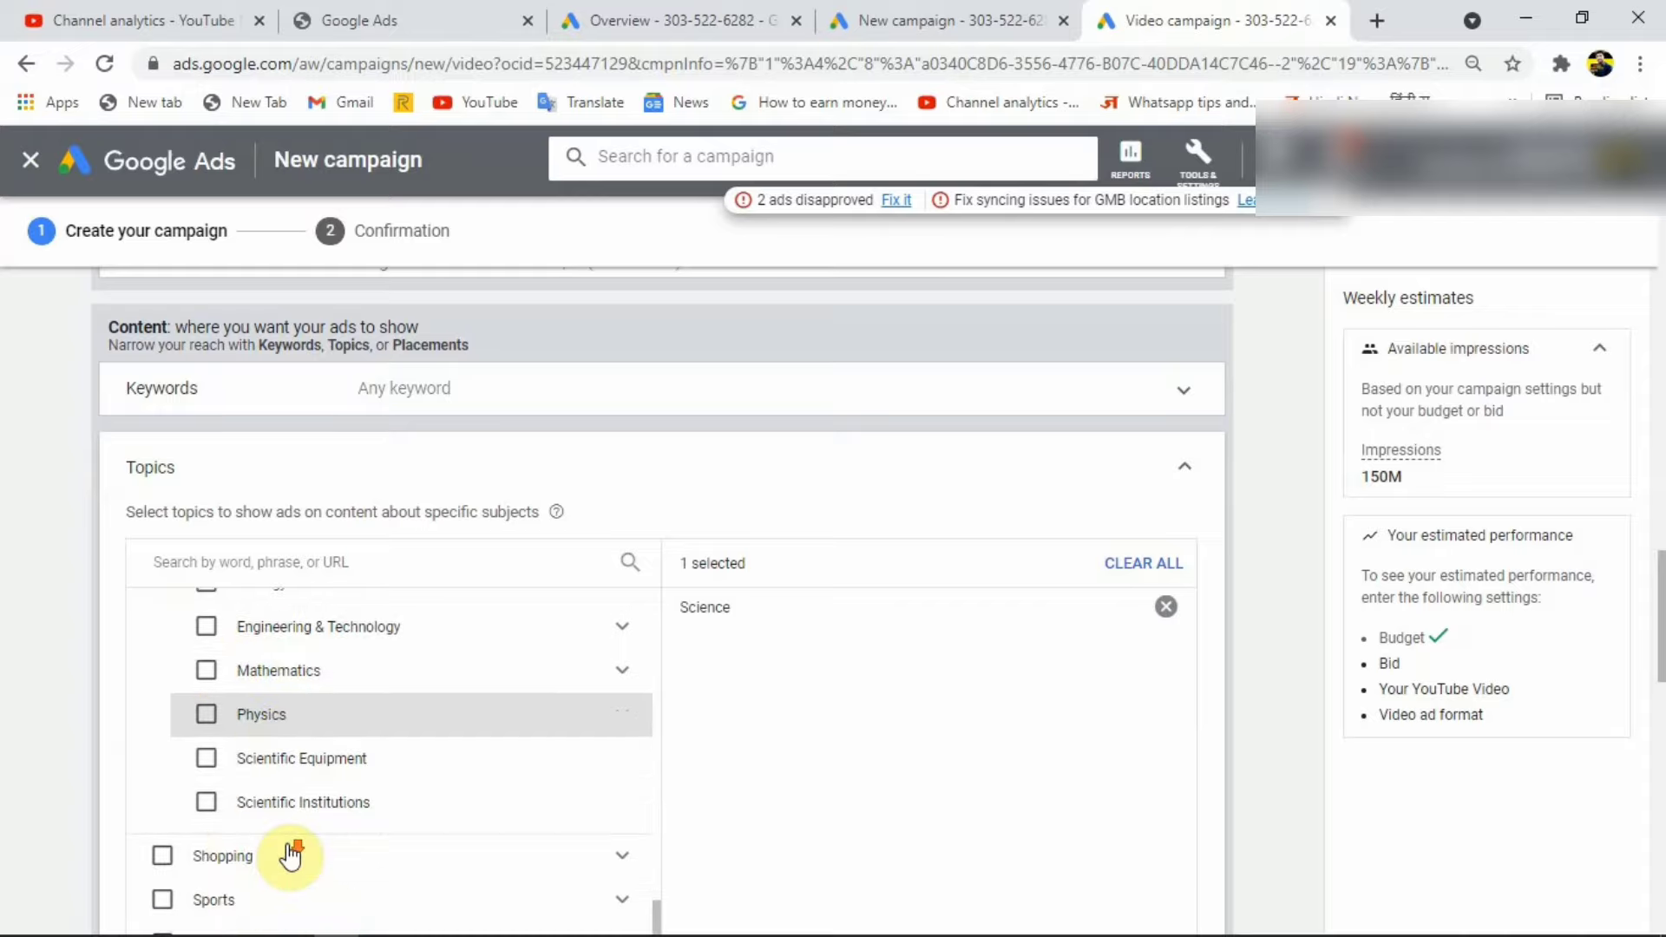
{"action": "scroll", "coordinate": [416, 802], "scroll_direction": "up", "scroll_amount": 6}
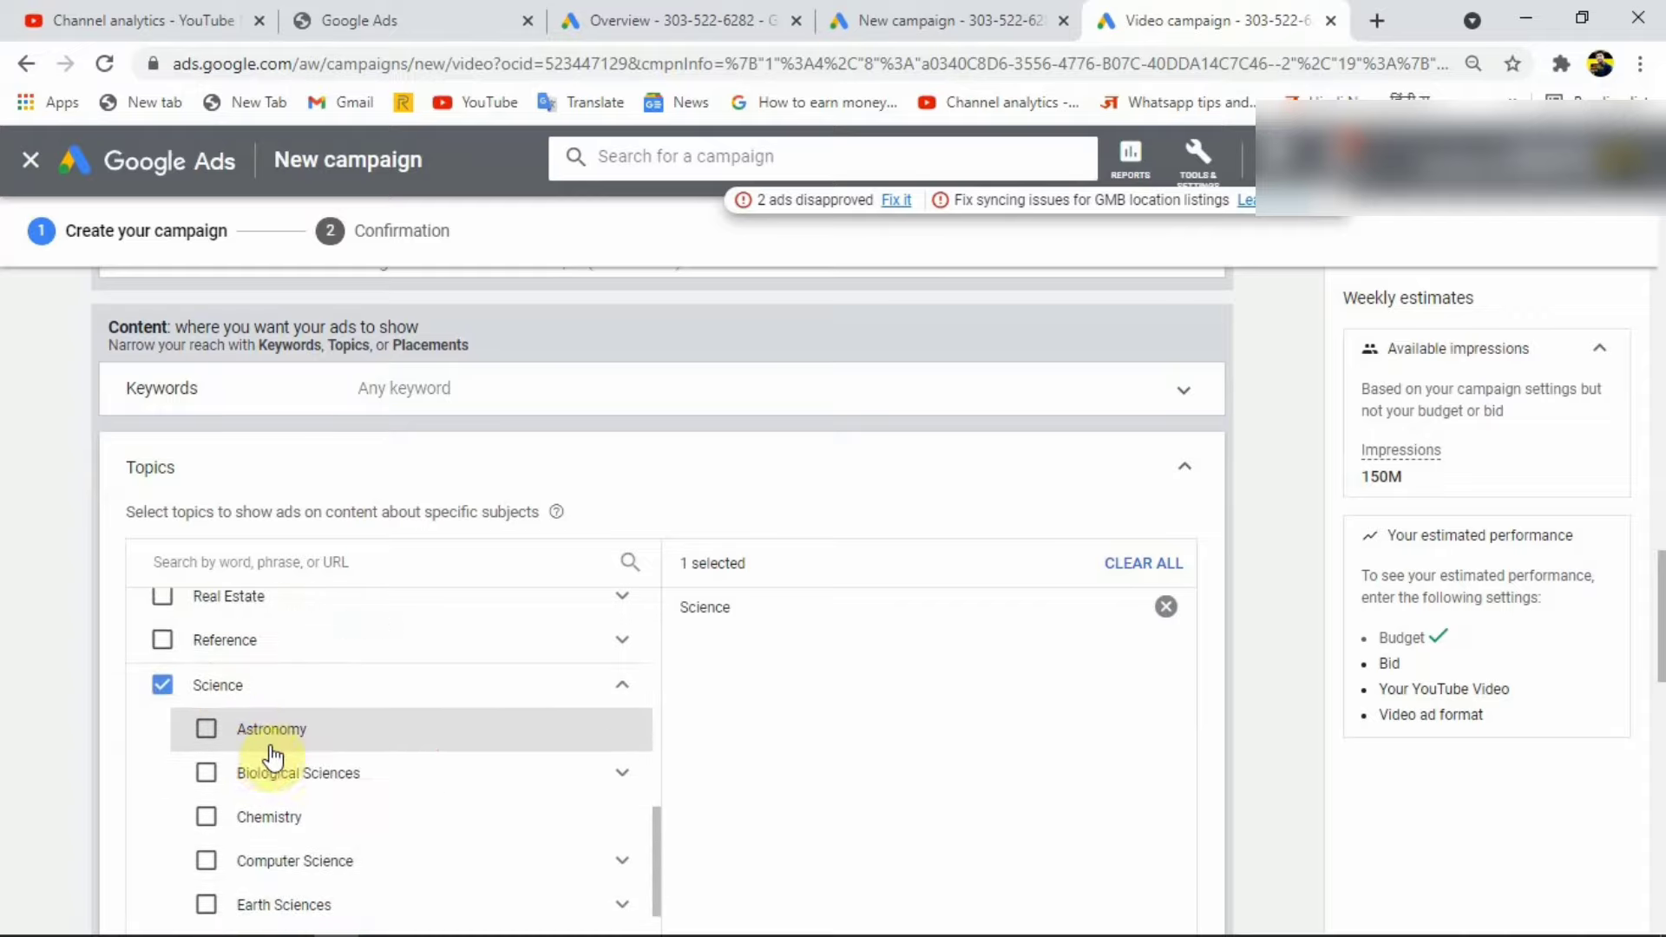
{"action": "left_click", "coordinate": [162, 685]}
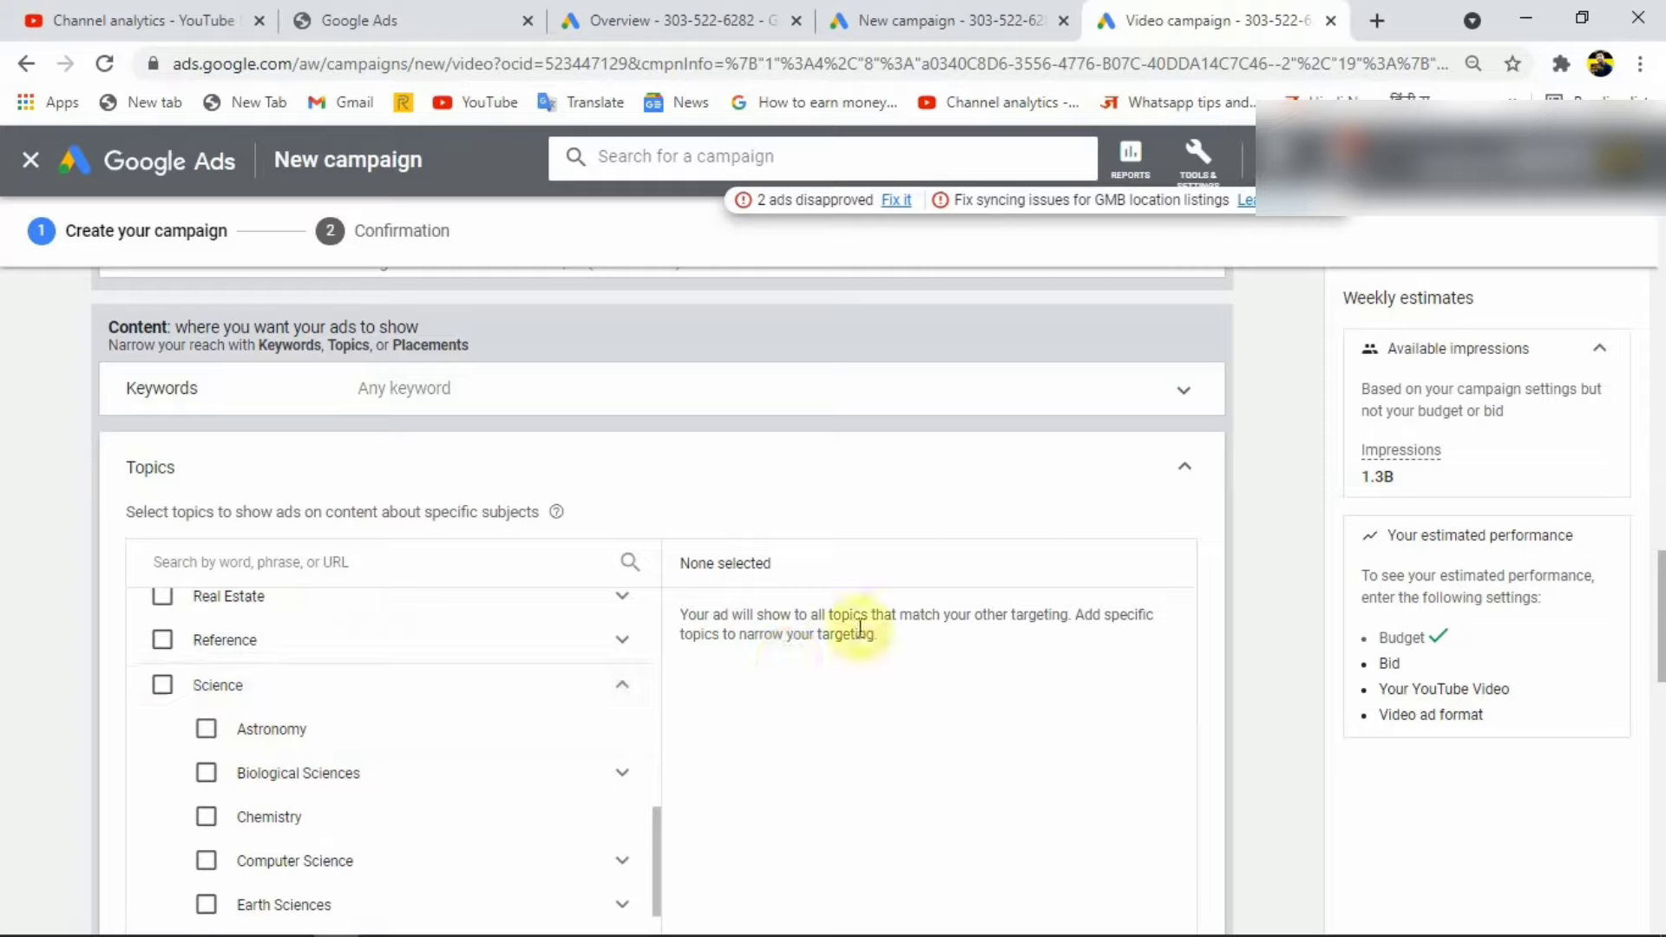
{"action": "left_click", "coordinate": [1187, 469]}
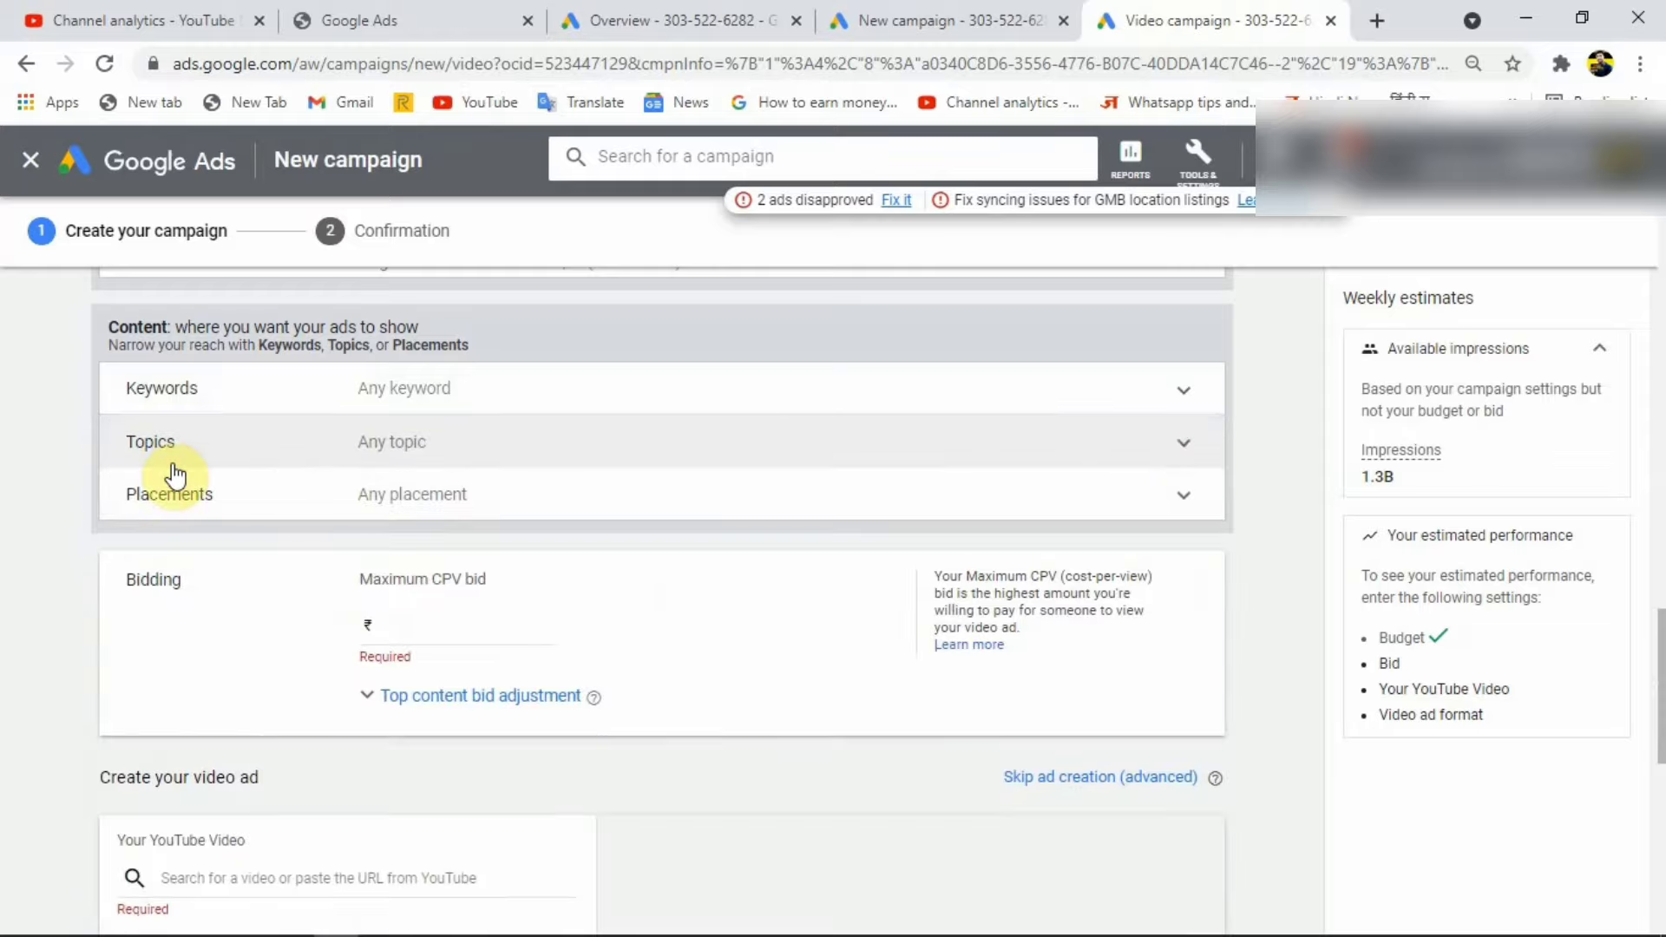
Step: Check the age and gender breakdown in YouTube Studio's audience analytics and return to the Google Ads video campaign
{"action": "left_click", "coordinate": [106, 13]}
{"action": "scroll", "coordinate": [780, 598], "scroll_direction": "down", "scroll_amount": 6}
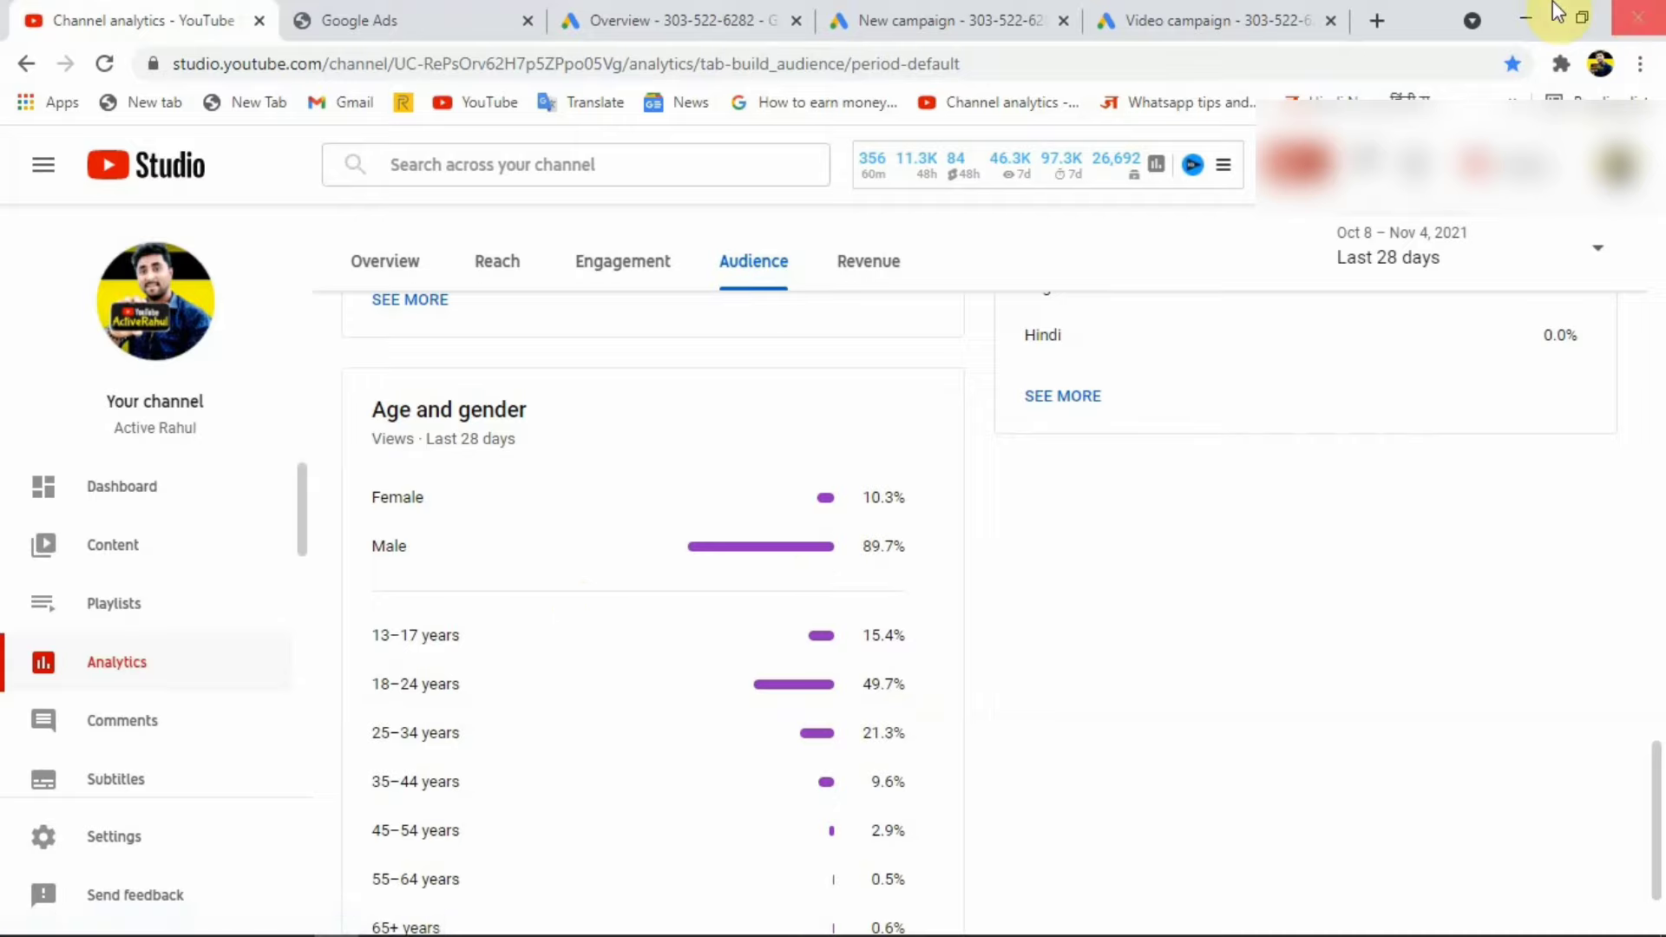
{"action": "left_click", "coordinate": [1234, 17]}
Step: Exclude the age groups 35 - 44, 45 - 54, 55 - 64 and 65+ in the ad group's demographics, keeping both genders targeted
{"action": "scroll", "coordinate": [596, 569], "scroll_direction": "up", "scroll_amount": 5}
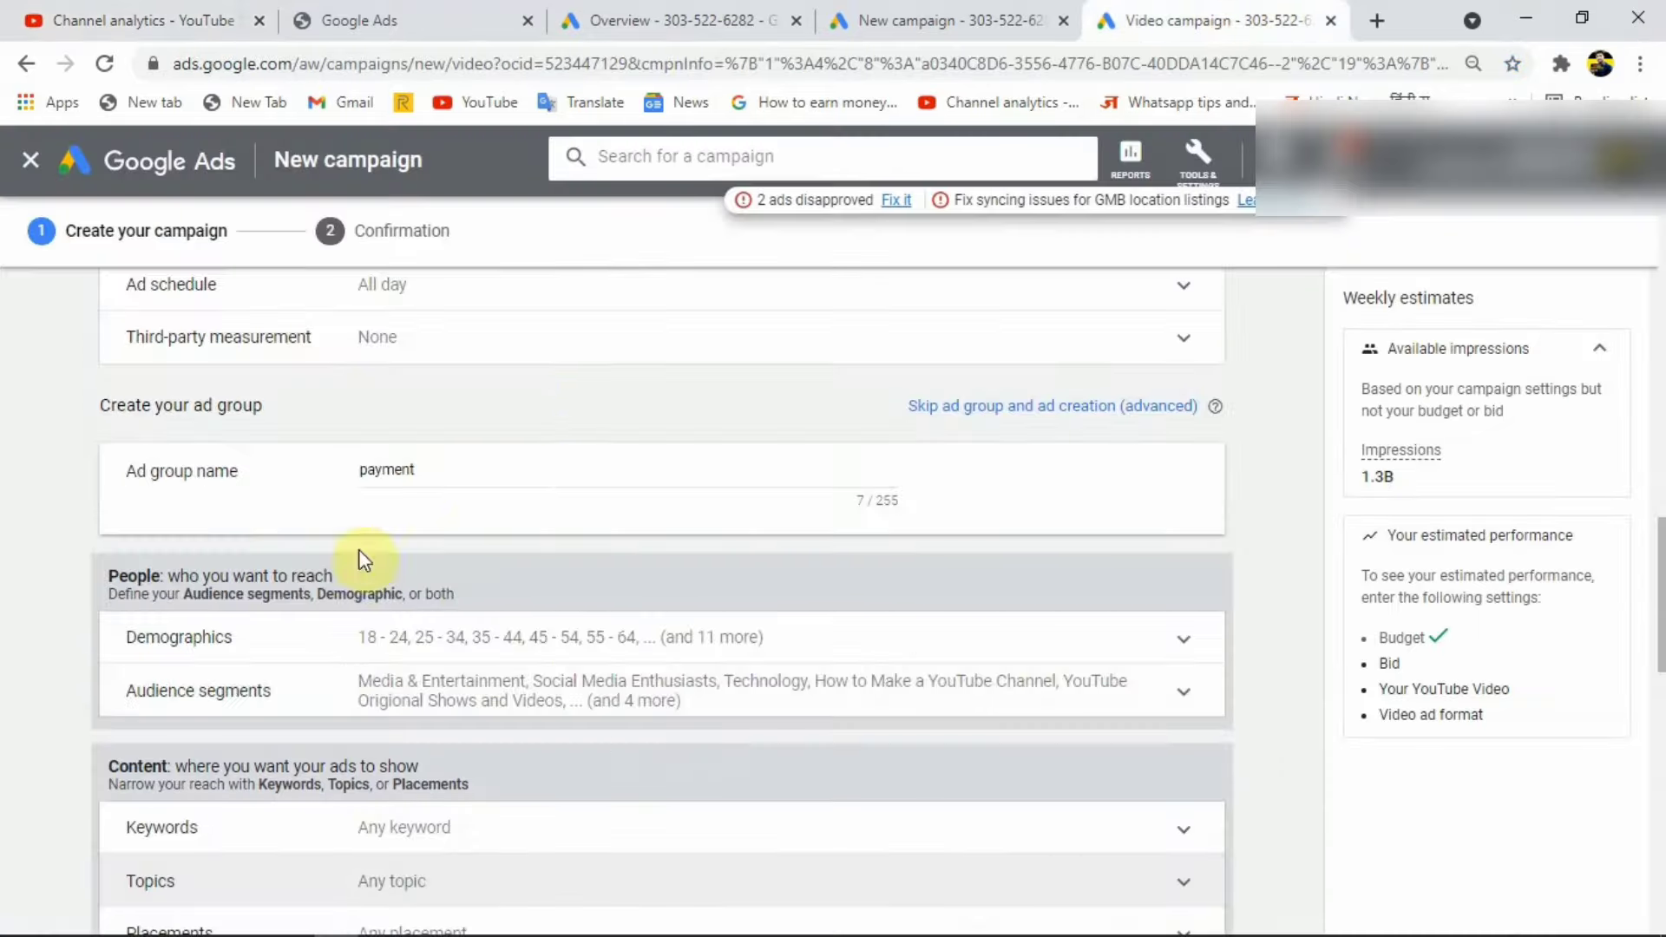
{"action": "left_click", "coordinate": [198, 649]}
{"action": "scroll", "coordinate": [198, 646], "scroll_direction": "down", "scroll_amount": 3}
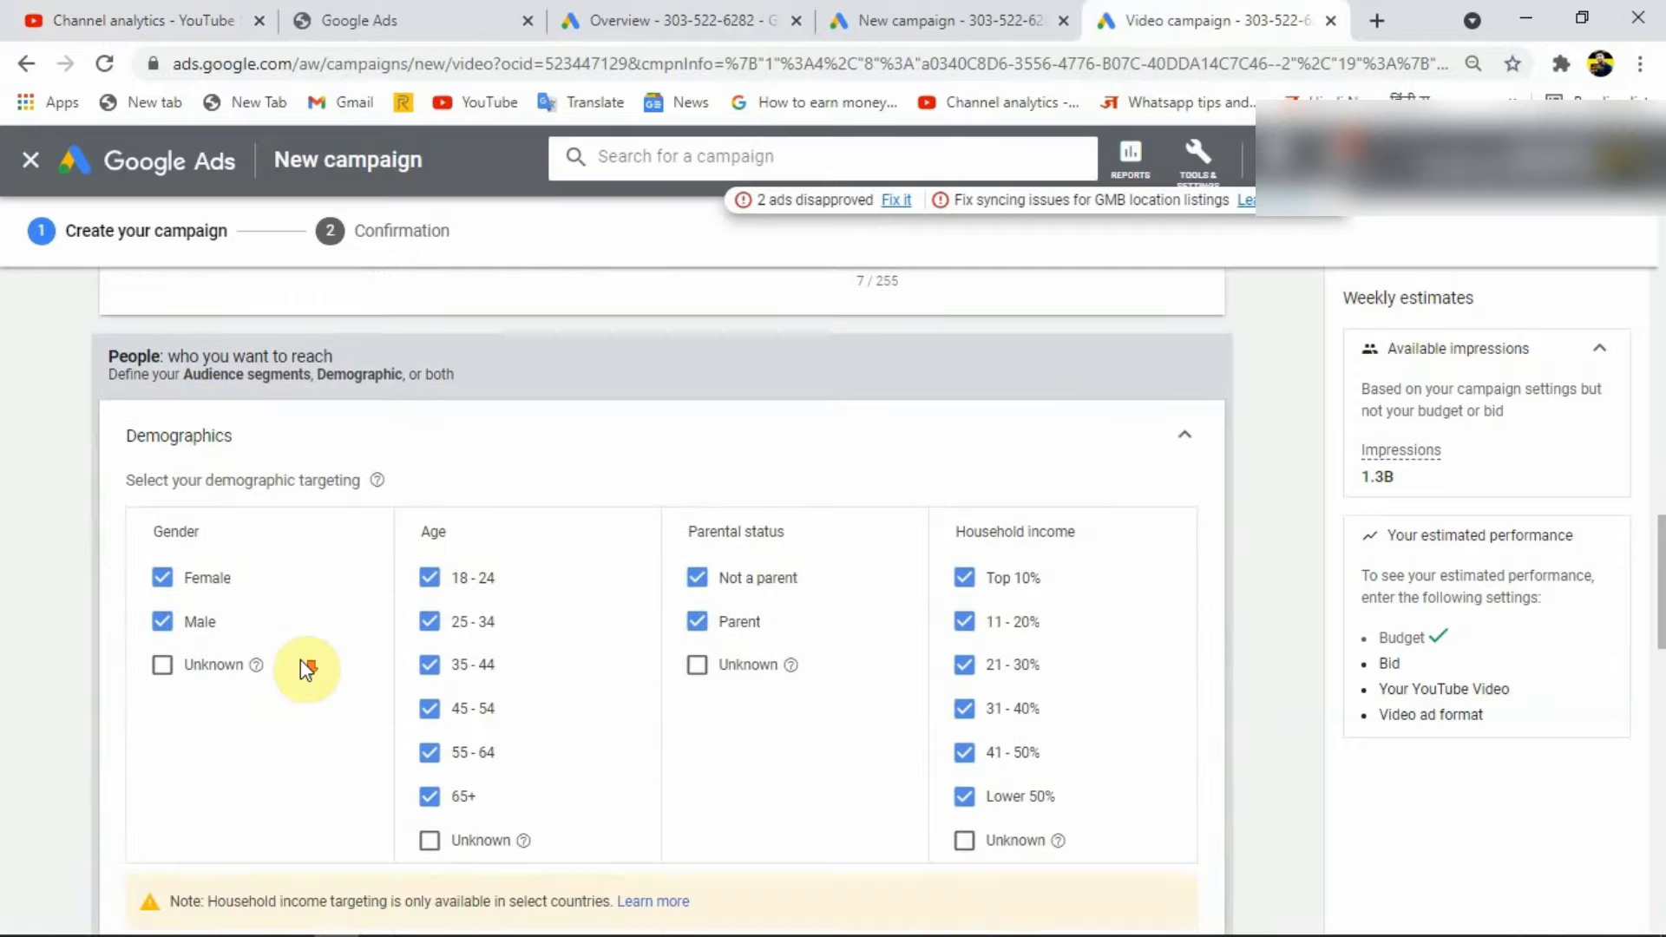
{"action": "left_click", "coordinate": [163, 576]}
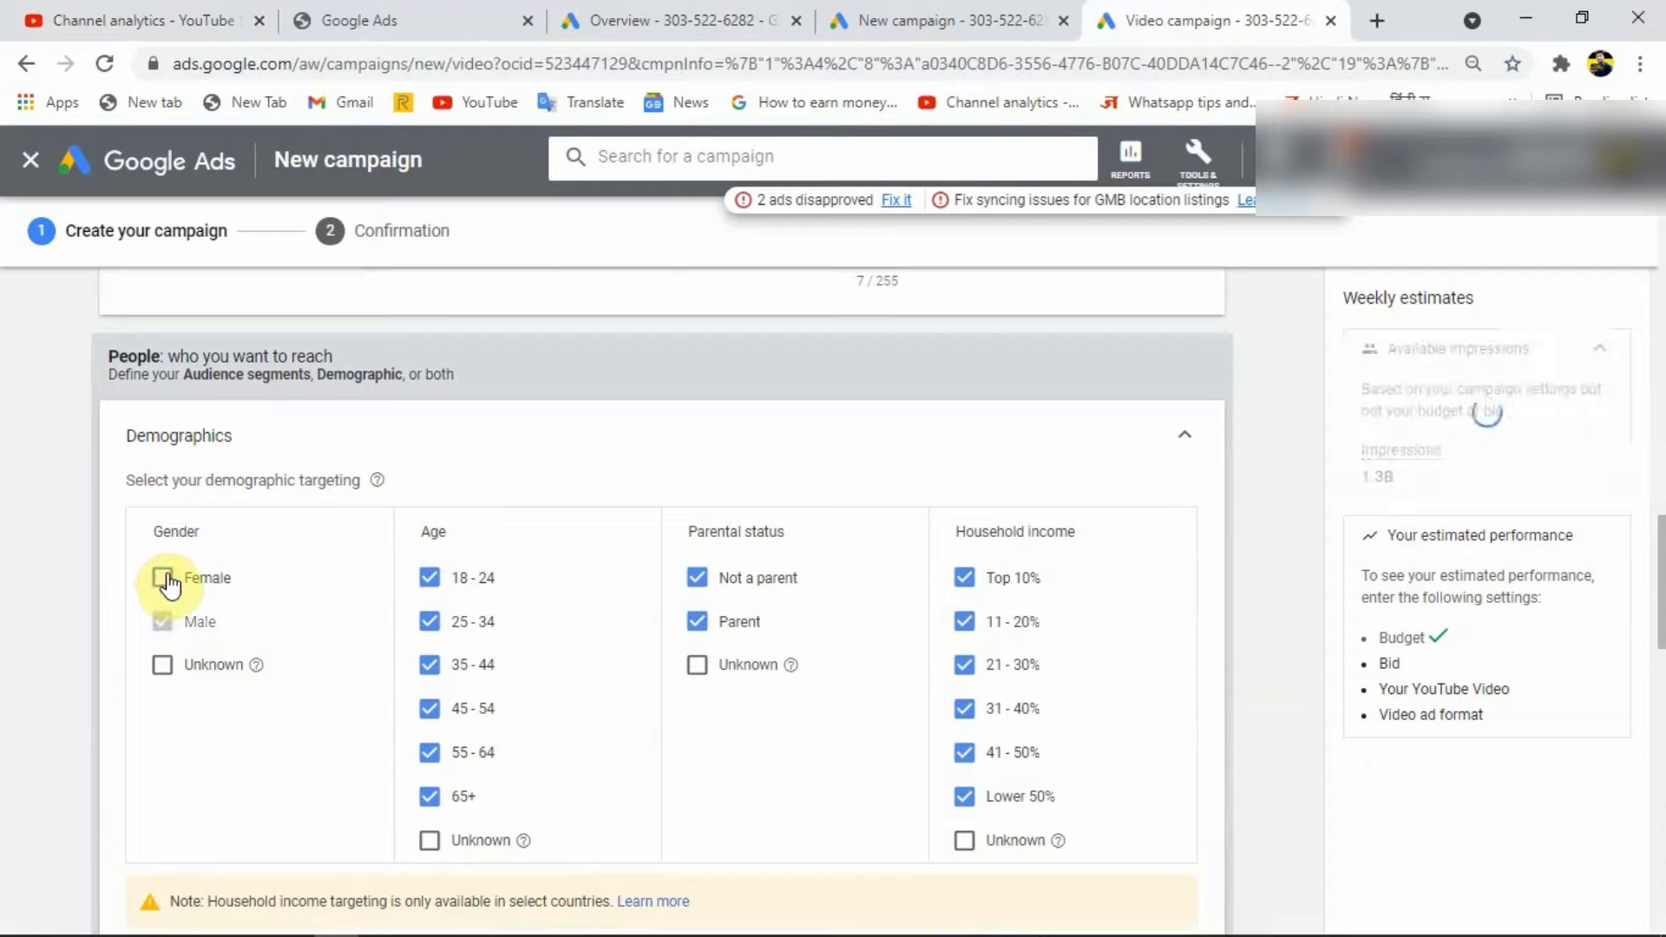
{"action": "left_click", "coordinate": [180, 581]}
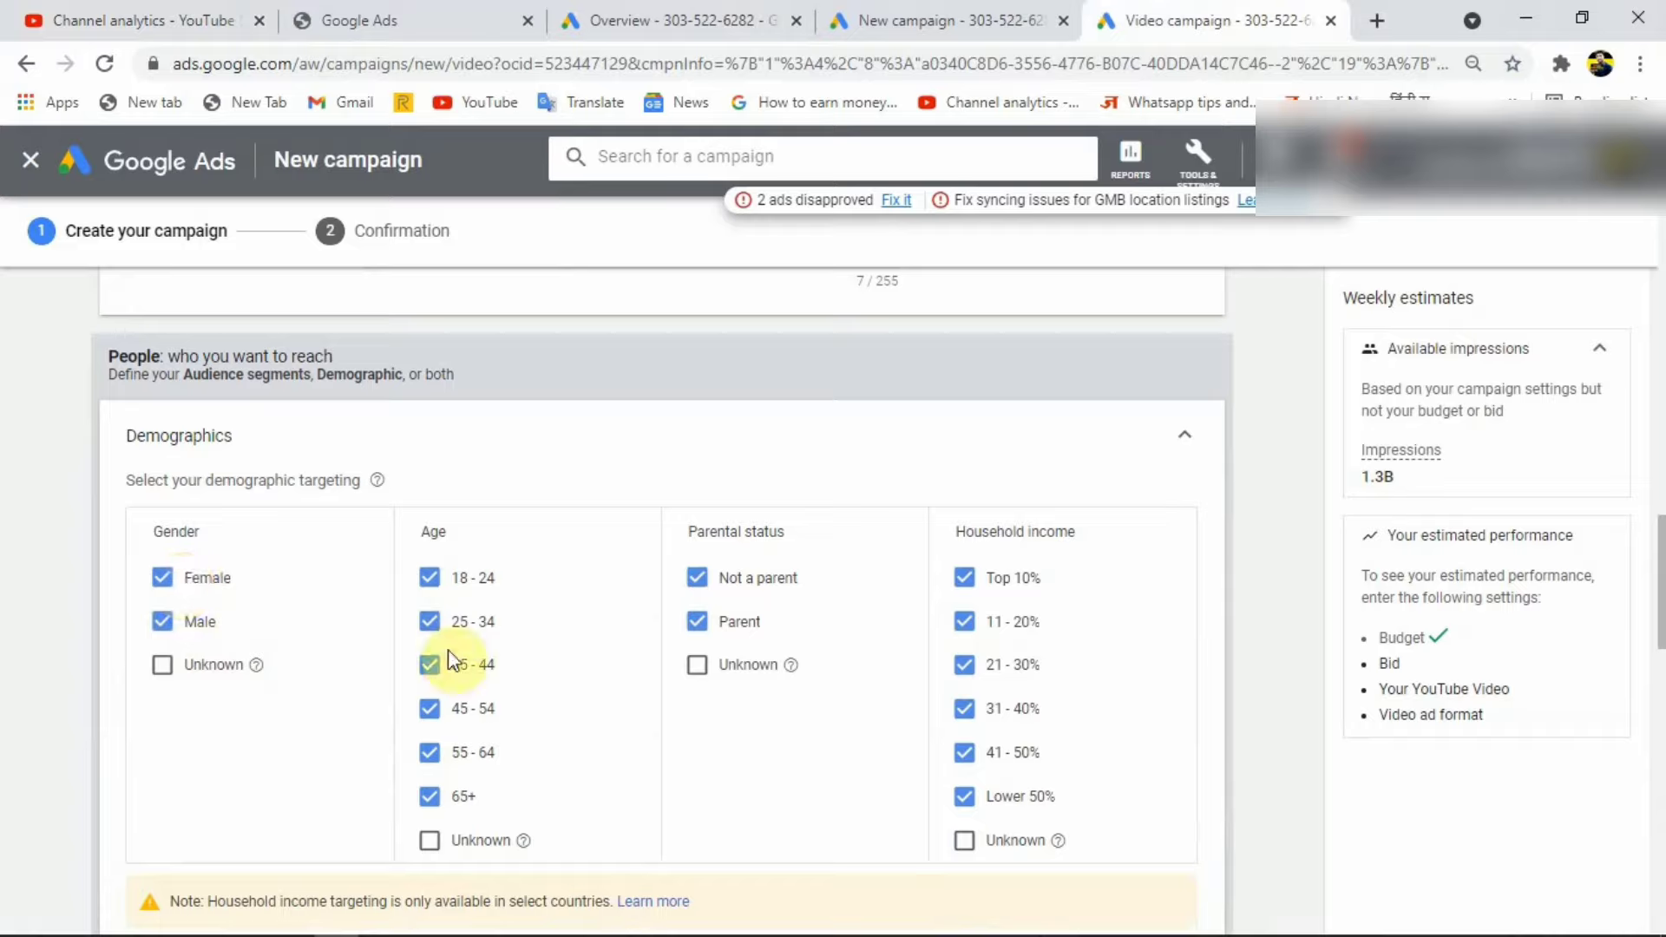
{"action": "left_click", "coordinate": [449, 795]}
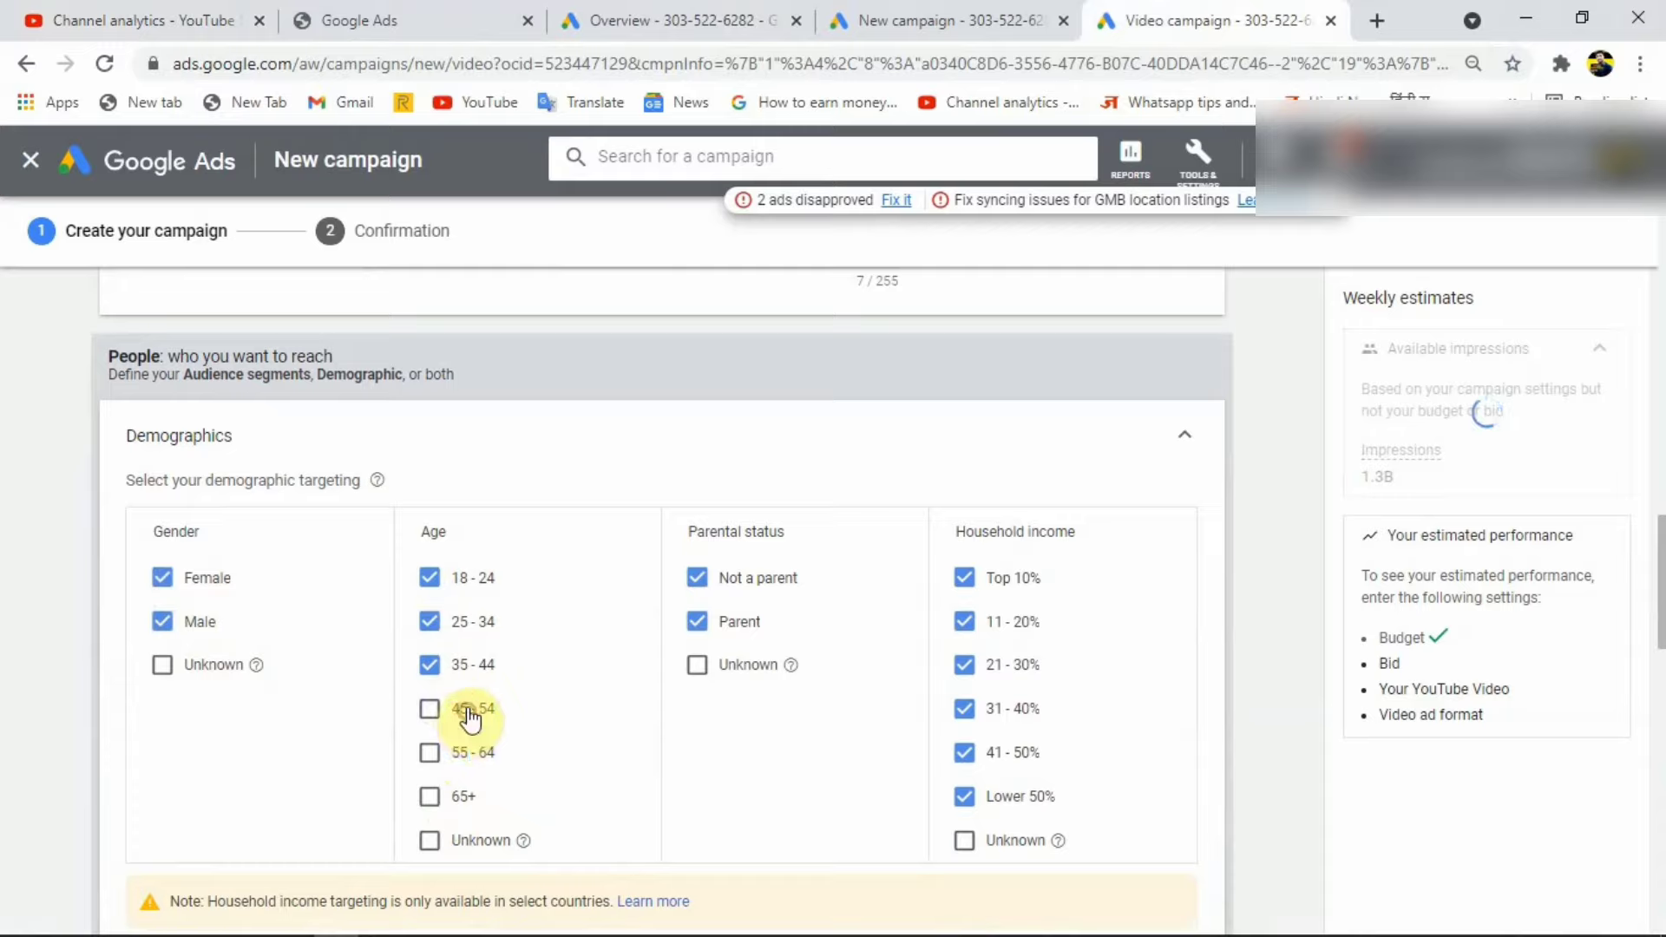
{"action": "left_click", "coordinate": [444, 666]}
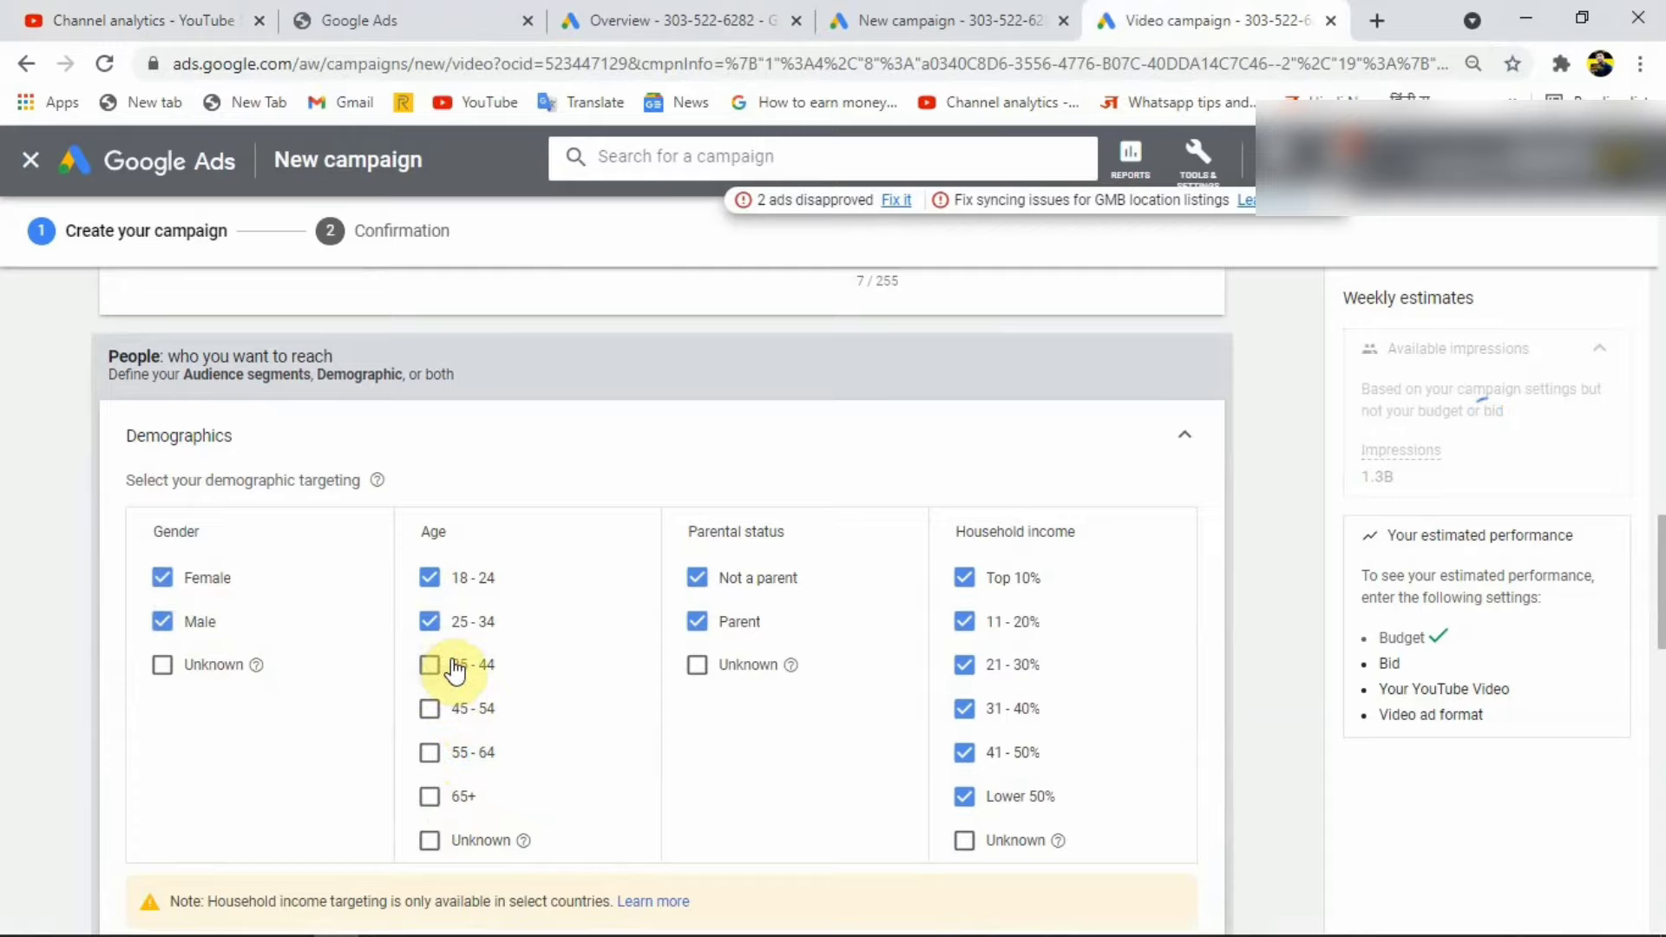
Step: Compare the channel's viewer age shares in YouTube Studio with the campaign's demographic selection, and collapse the demographics section
{"action": "left_click", "coordinate": [69, 18]}
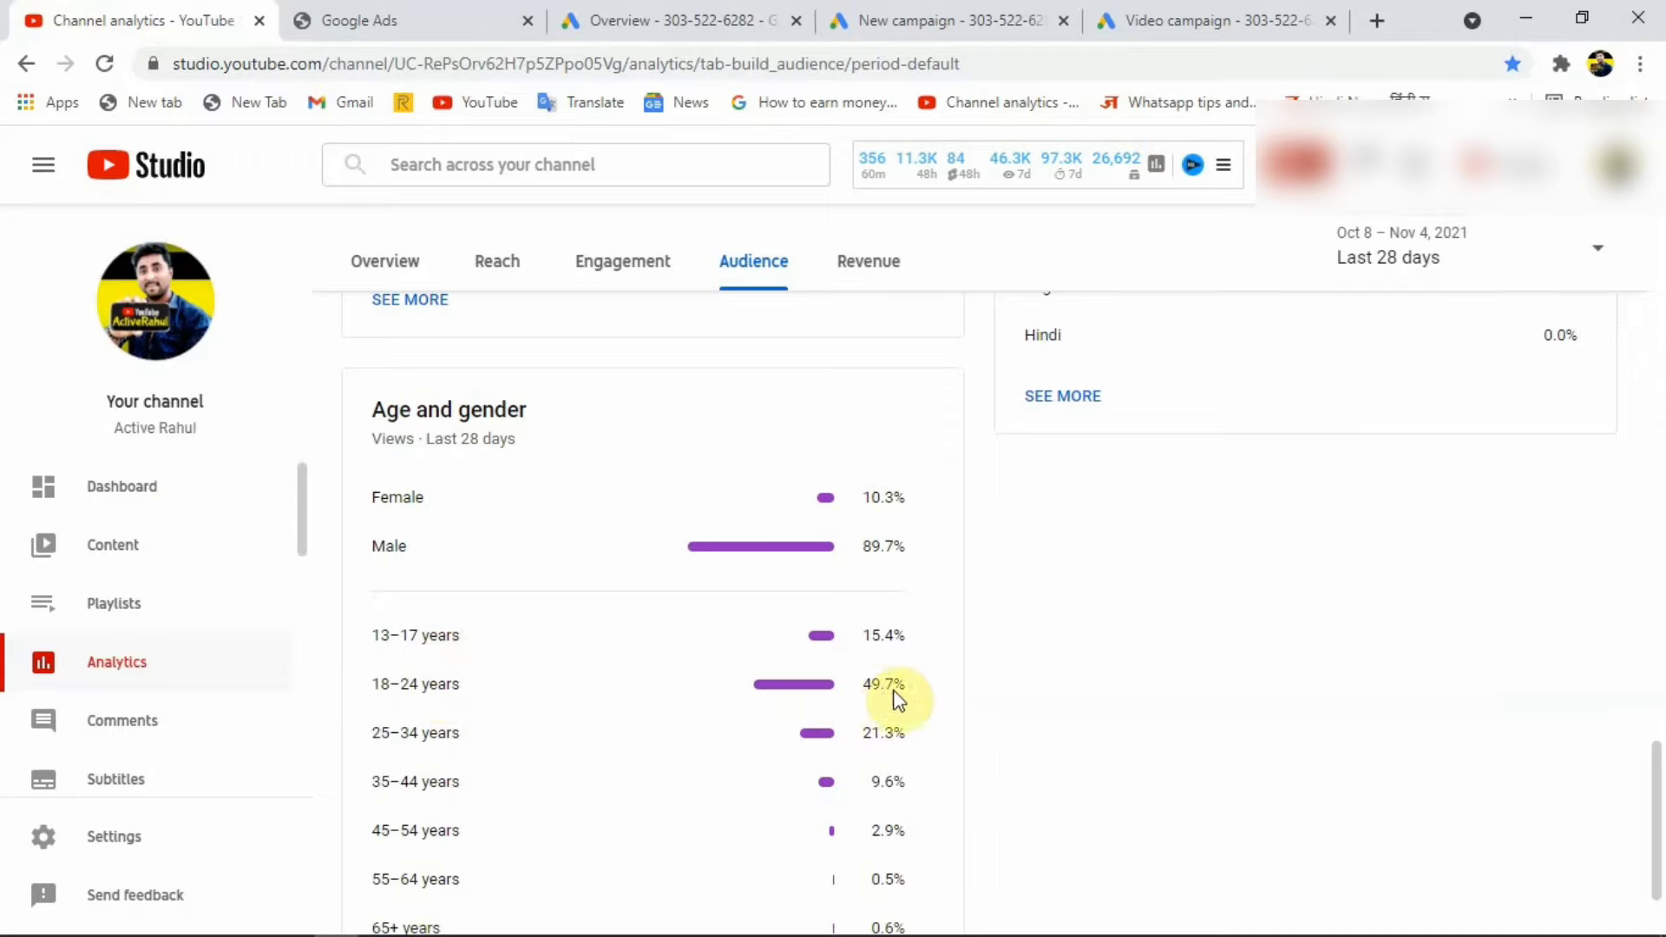
{"action": "left_click", "coordinate": [1301, 10]}
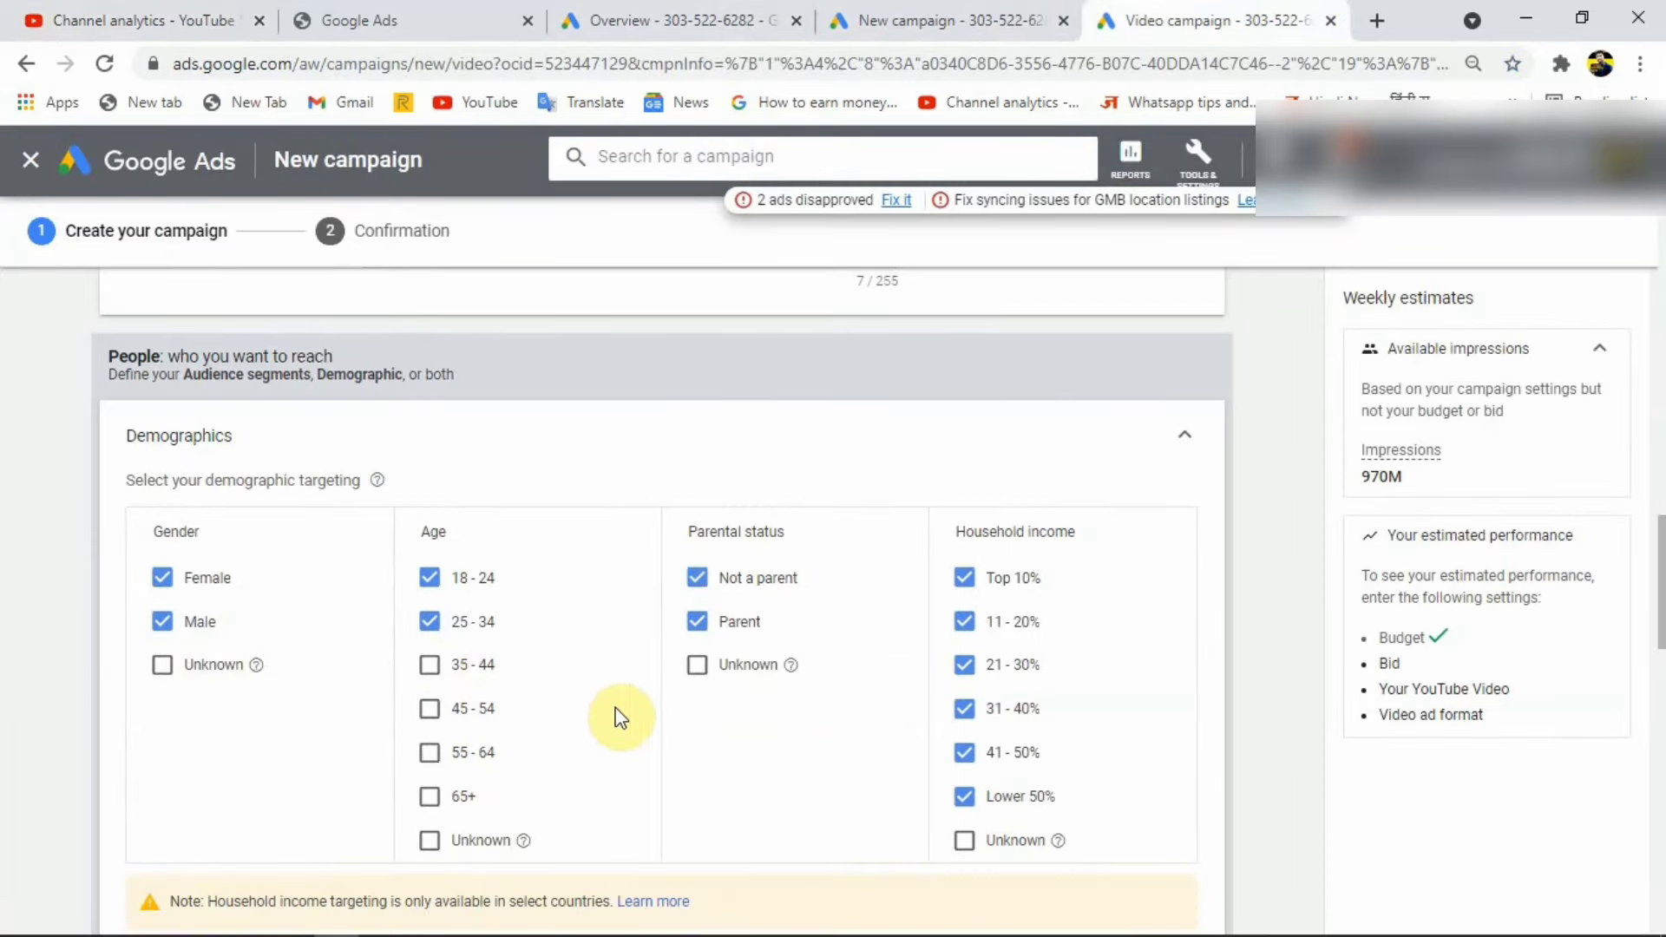
{"action": "scroll", "coordinate": [1026, 753], "scroll_direction": "down", "scroll_amount": 3}
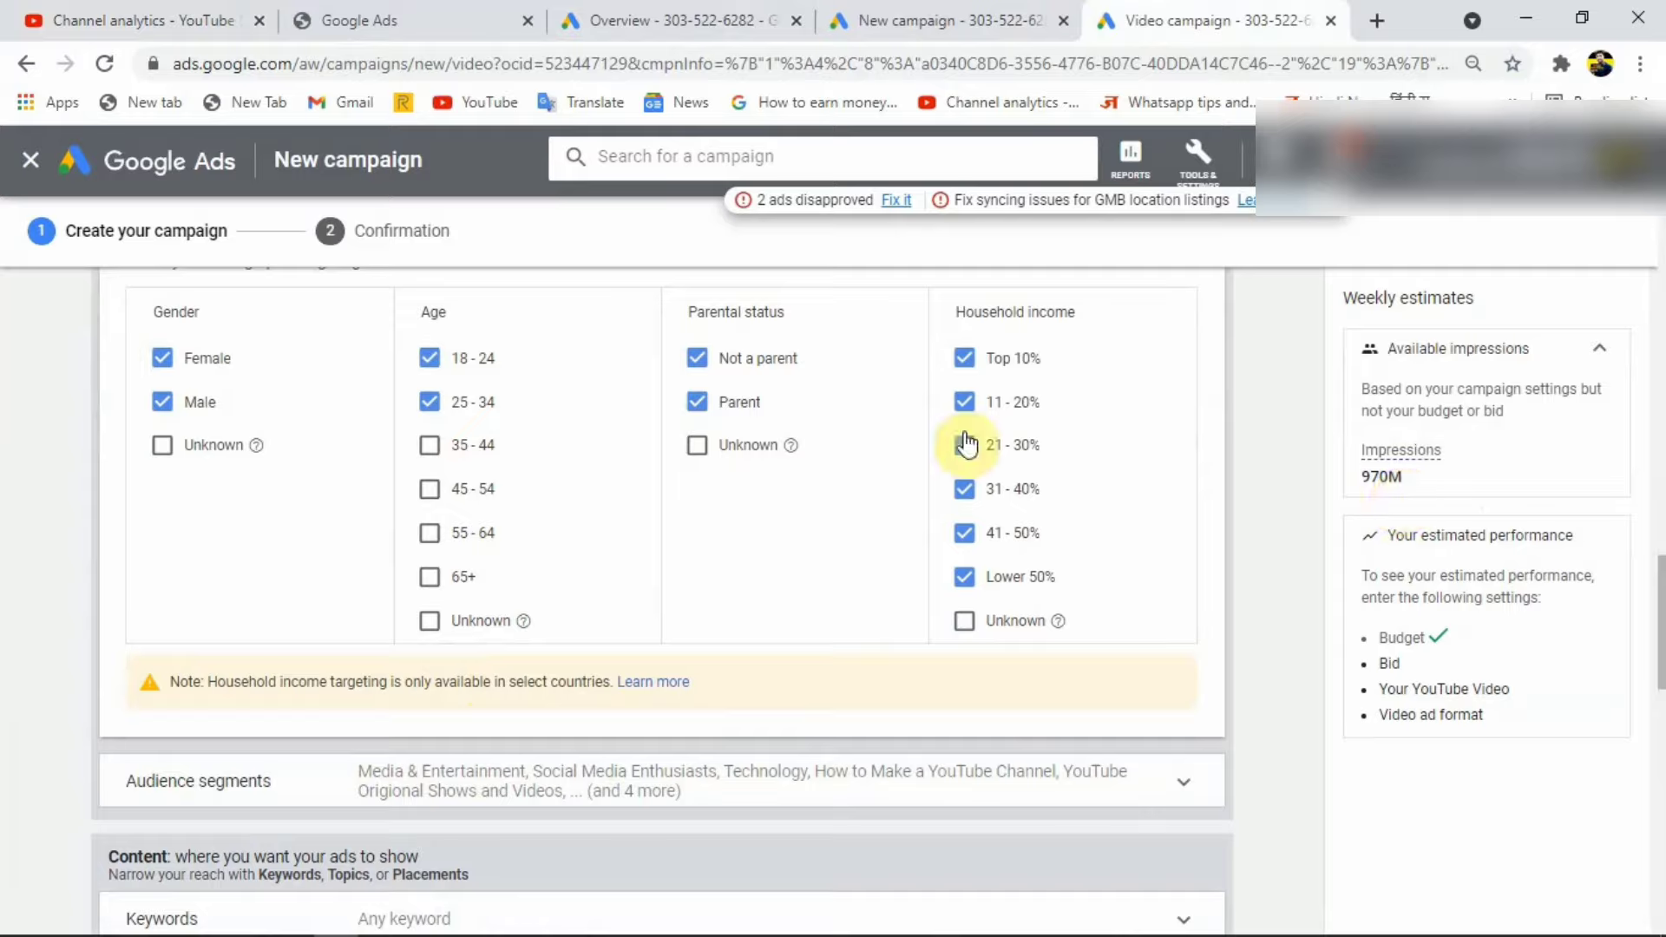
{"action": "scroll", "coordinate": [1096, 477], "scroll_direction": "up", "scroll_amount": 1}
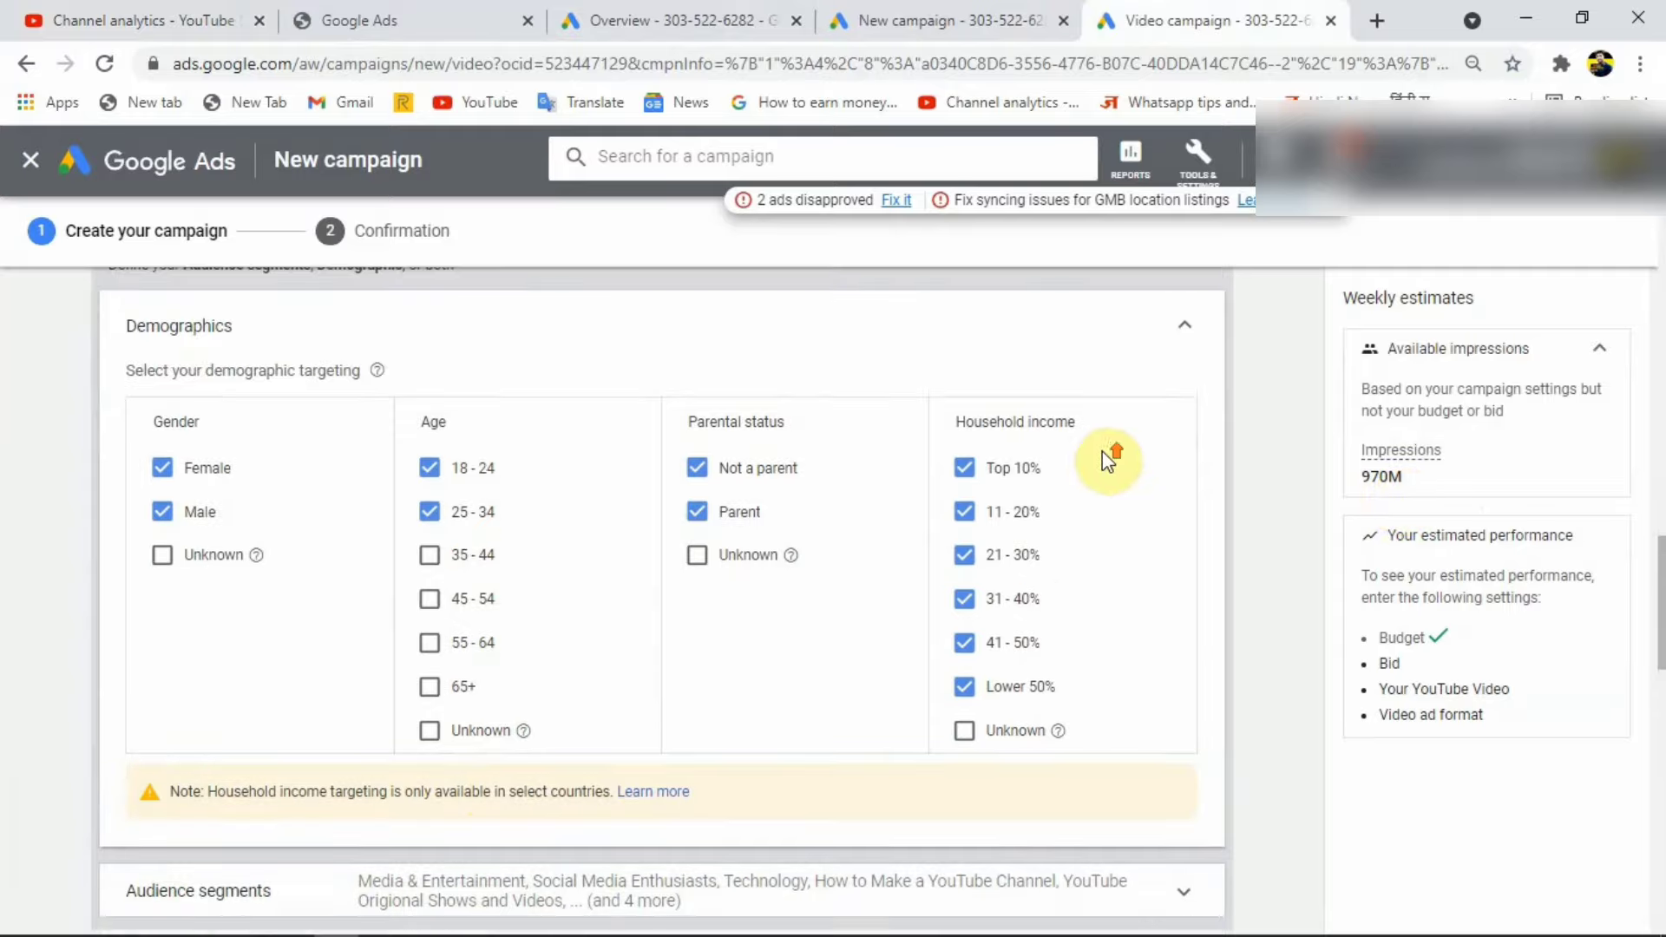
{"action": "left_click", "coordinate": [1188, 328]}
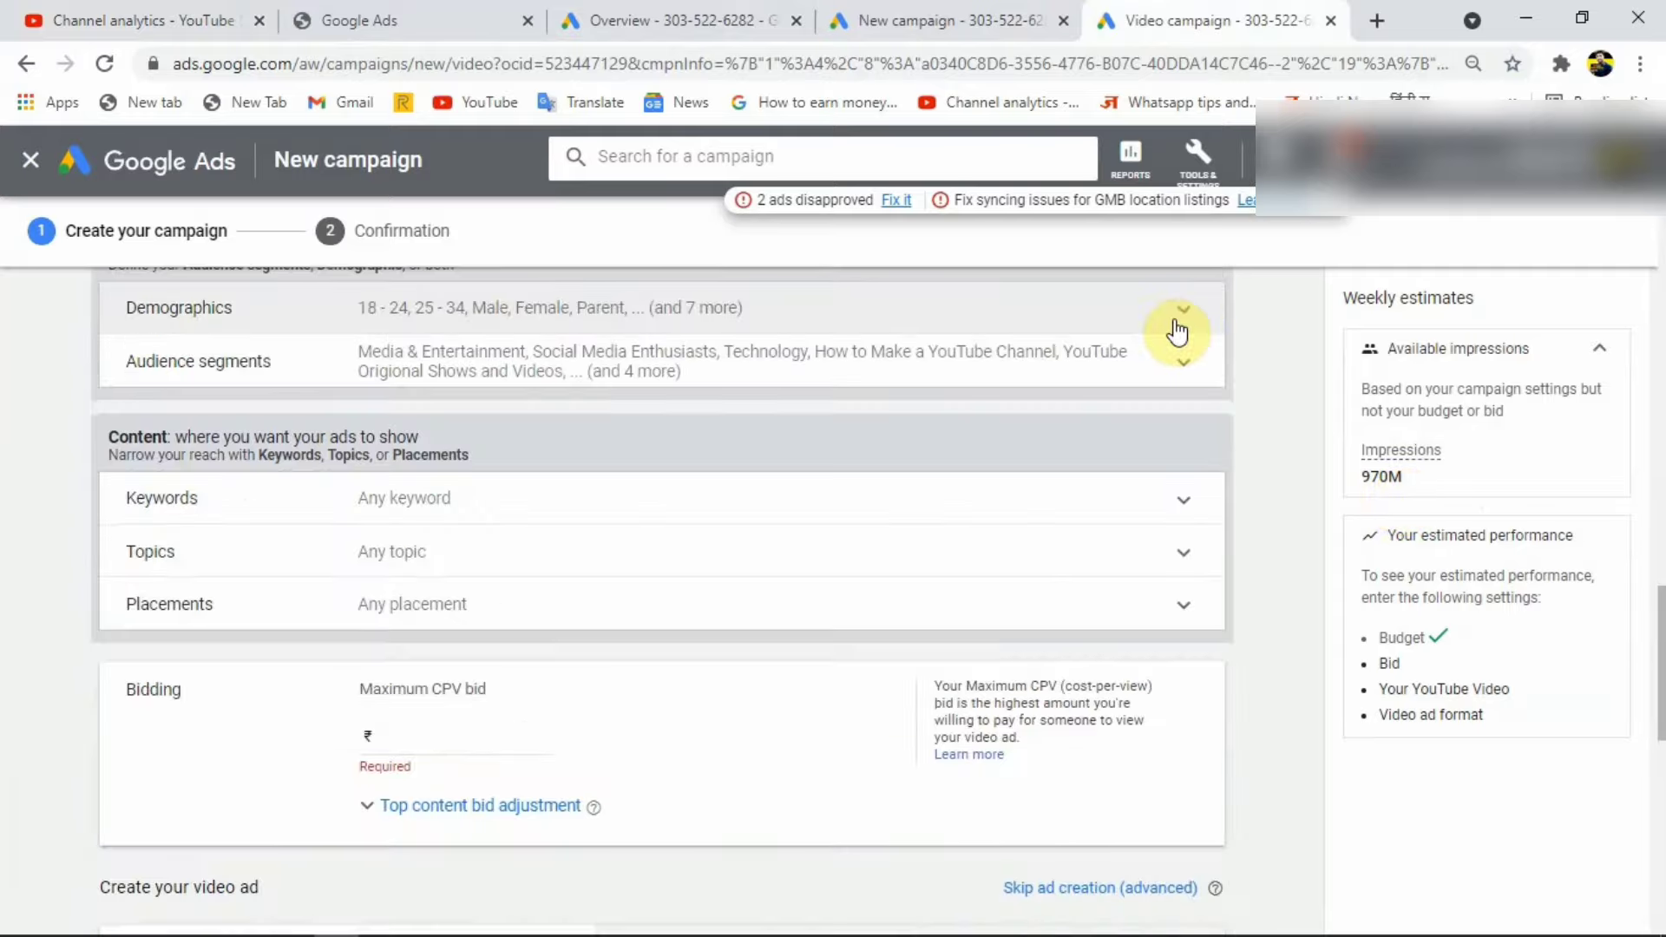
Step: Include the age groups 35 - 44, 45 - 54, 55 - 64 and 65+ in the ad group's demographic targeting again and collapse the section
{"action": "left_click", "coordinate": [1154, 322]}
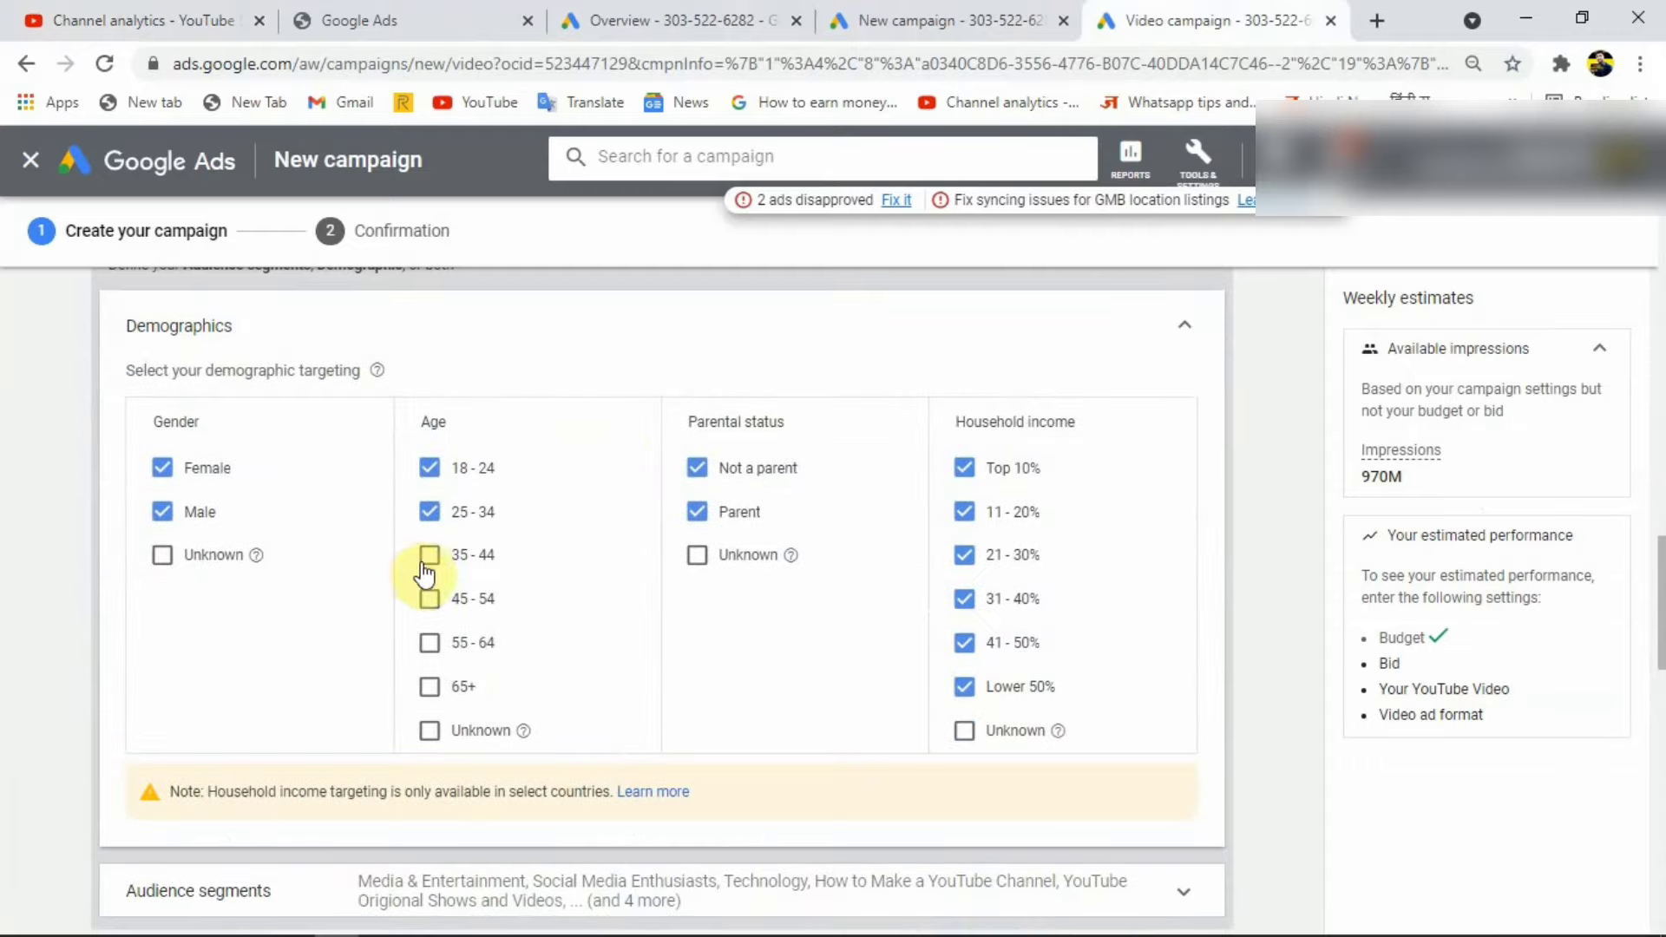
{"action": "left_click", "coordinate": [430, 554]}
{"action": "left_click", "coordinate": [430, 597]}
{"action": "left_click", "coordinate": [432, 646]}
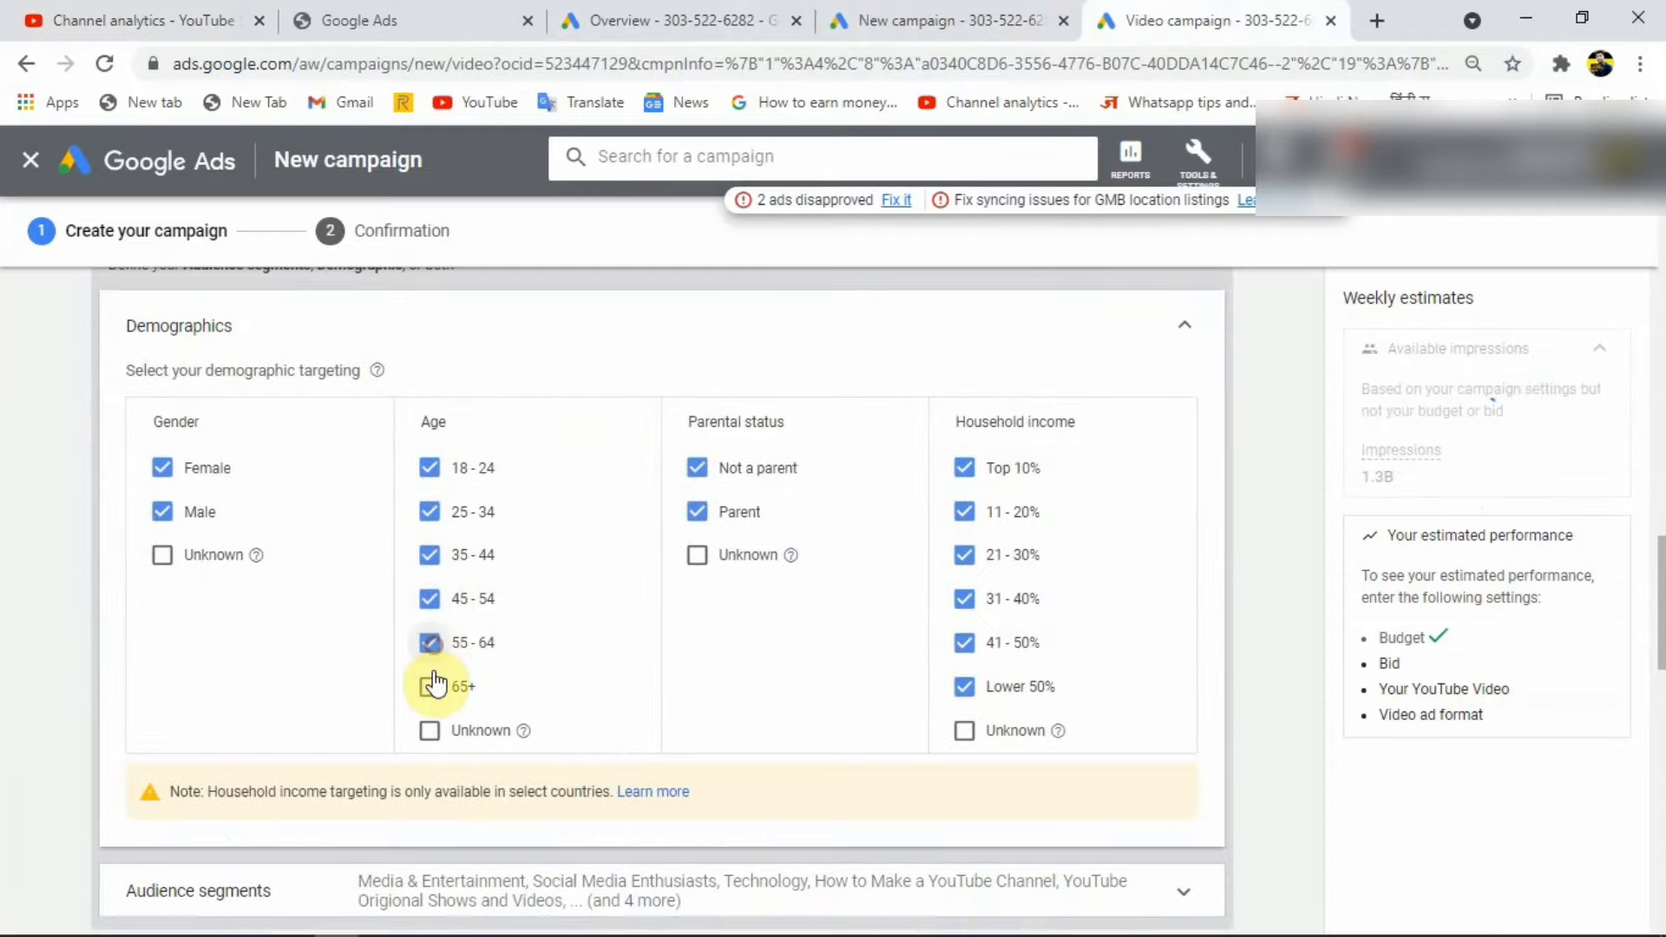
{"action": "left_click", "coordinate": [432, 687]}
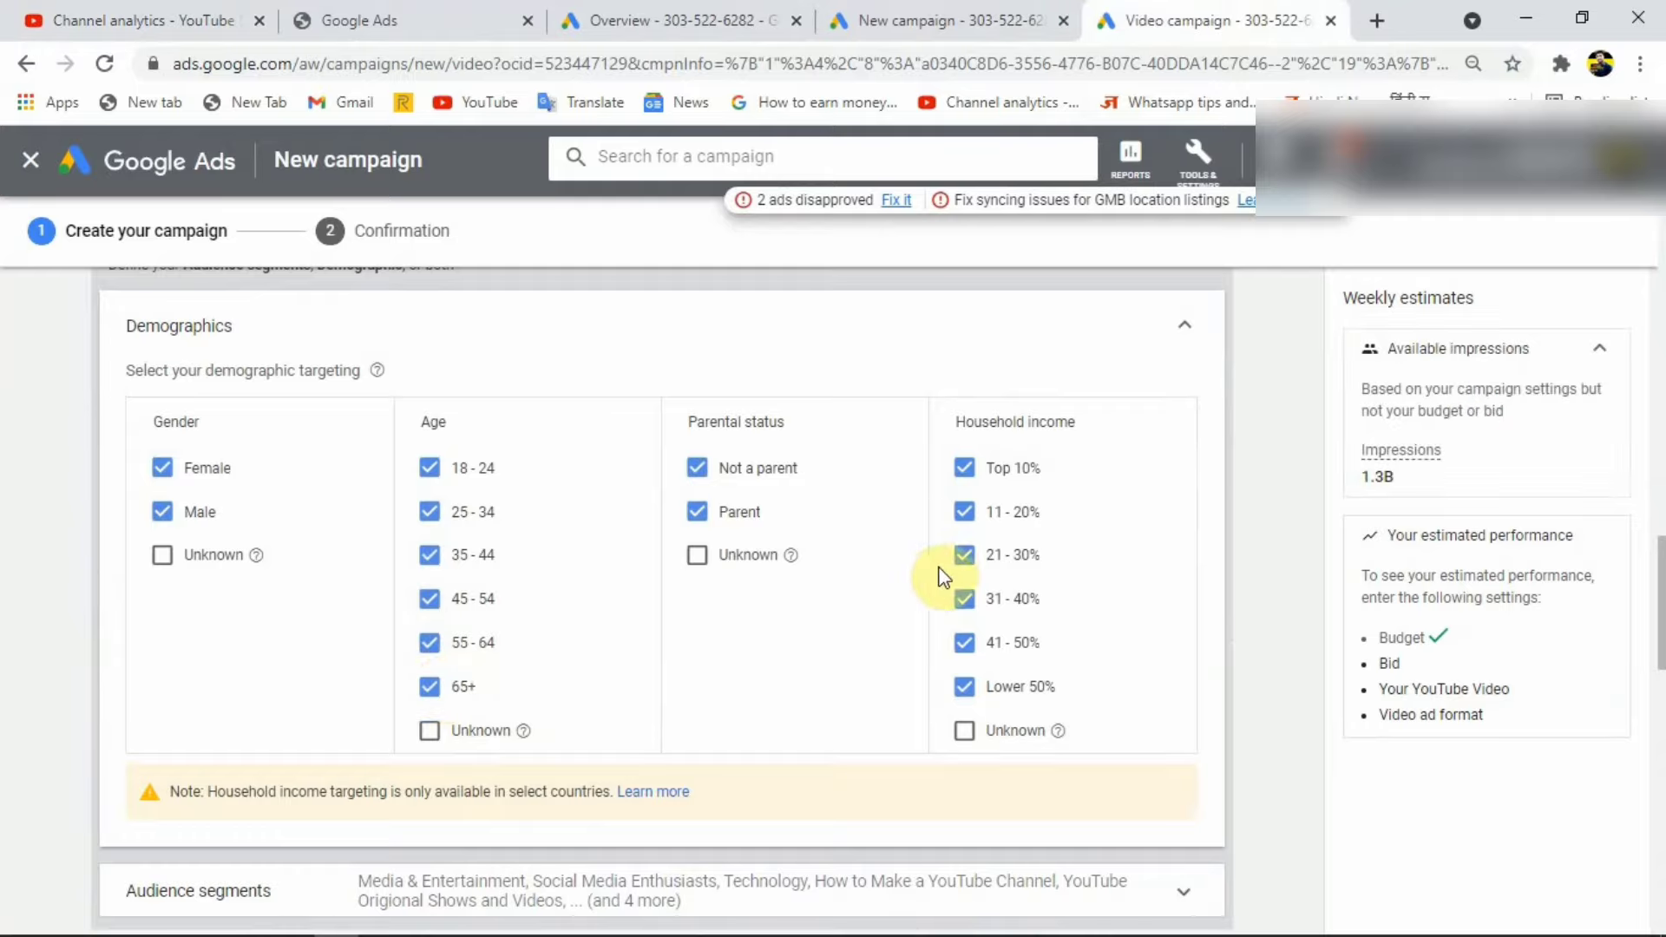
{"action": "left_click", "coordinate": [1180, 328]}
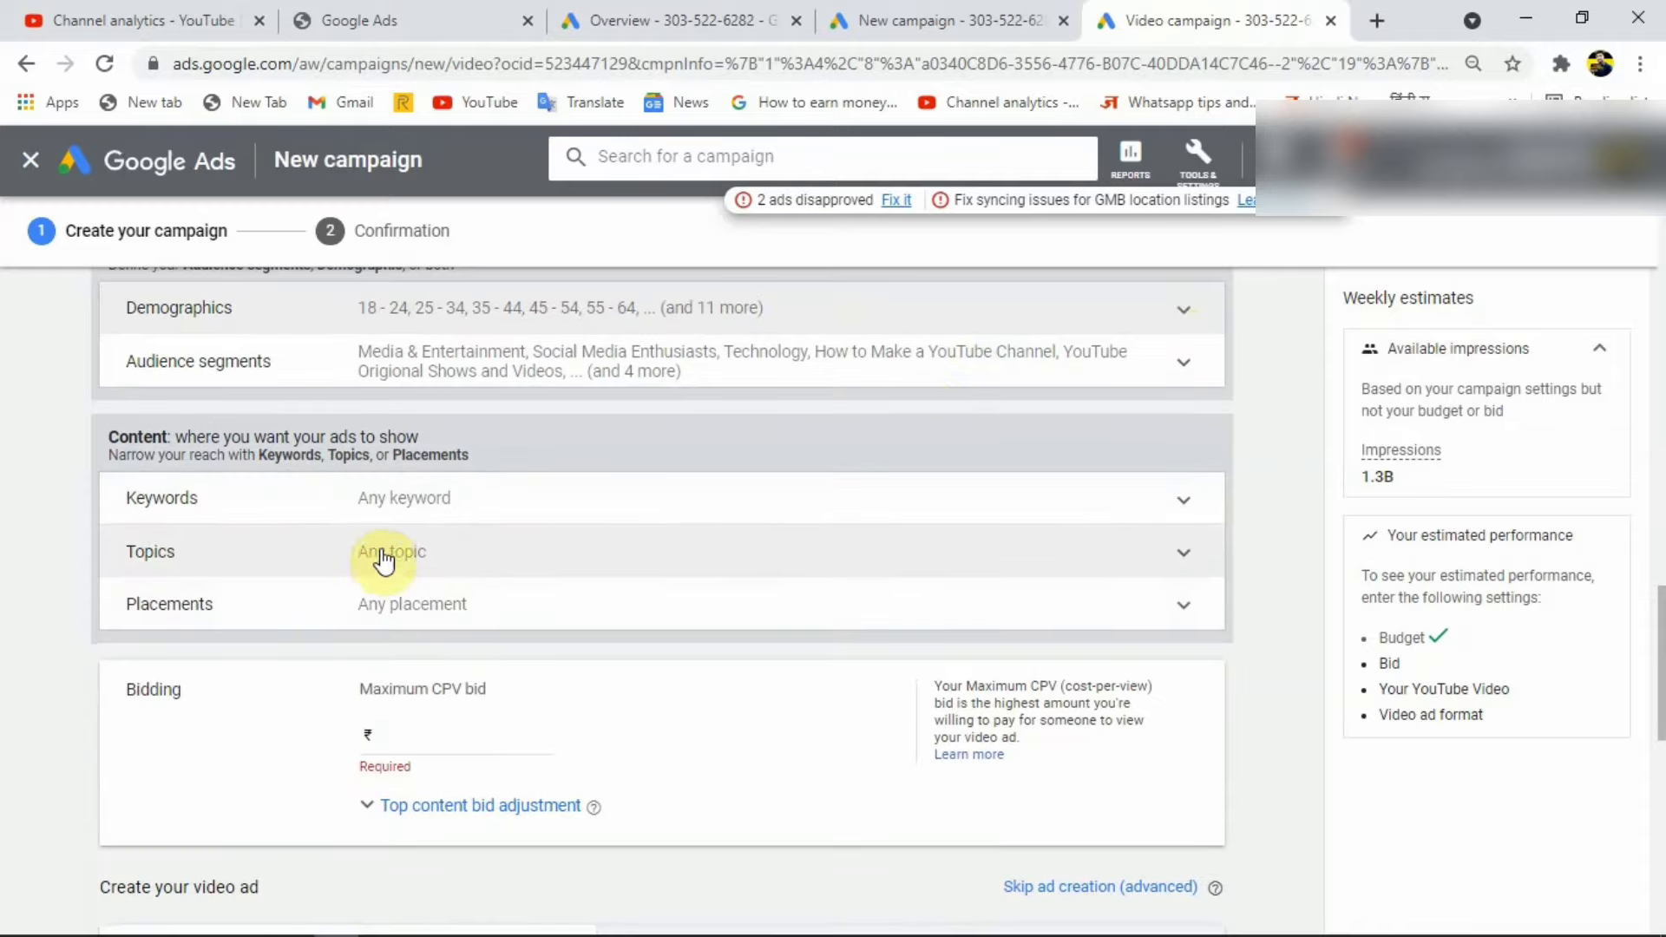
Step: Look through the placement targeting options without choosing any, and set the maximum CPV bid to ₹0.10
{"action": "left_click", "coordinate": [347, 603]}
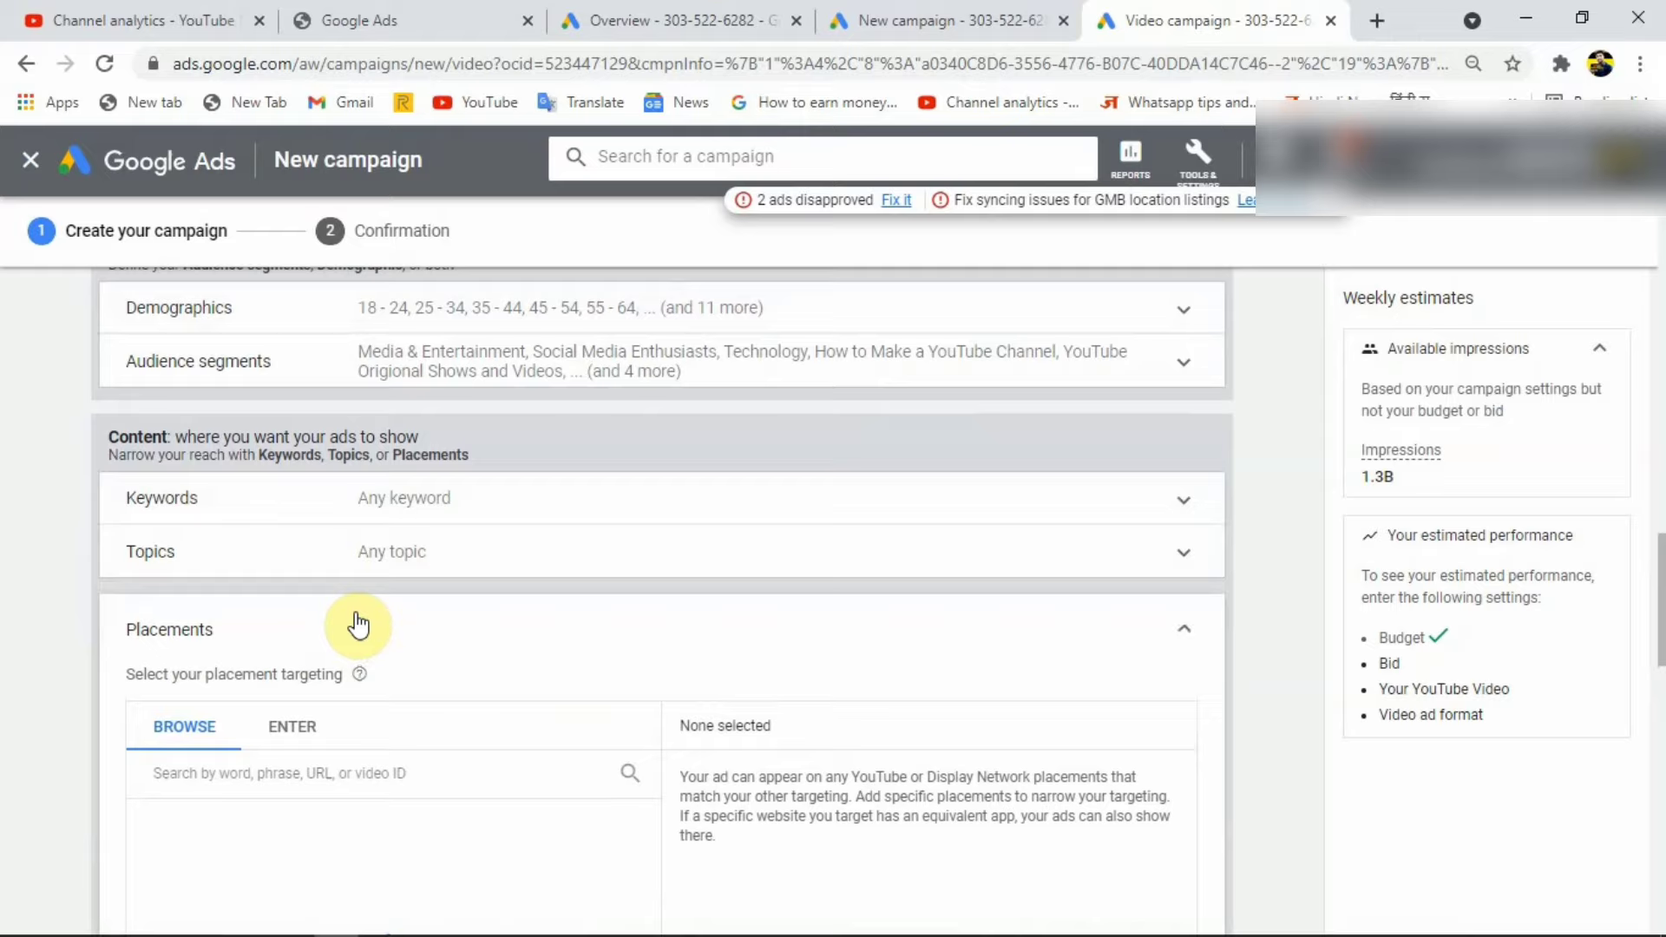
{"action": "scroll", "coordinate": [213, 768], "scroll_direction": "down", "scroll_amount": 1}
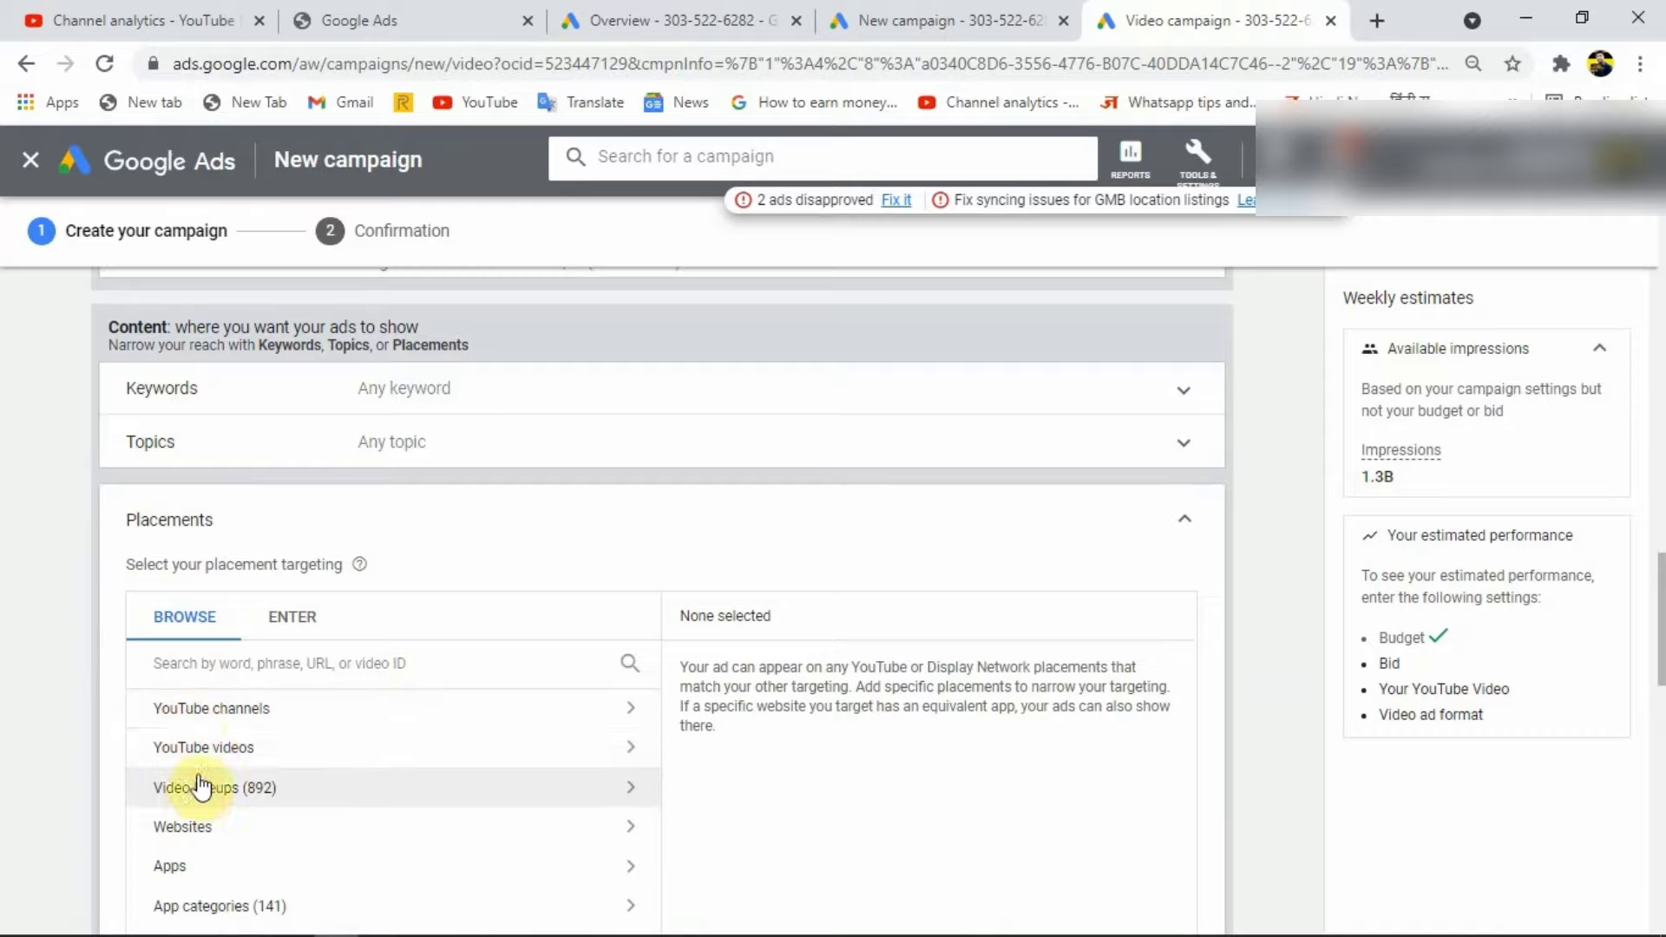
{"action": "left_click", "coordinate": [180, 665]}
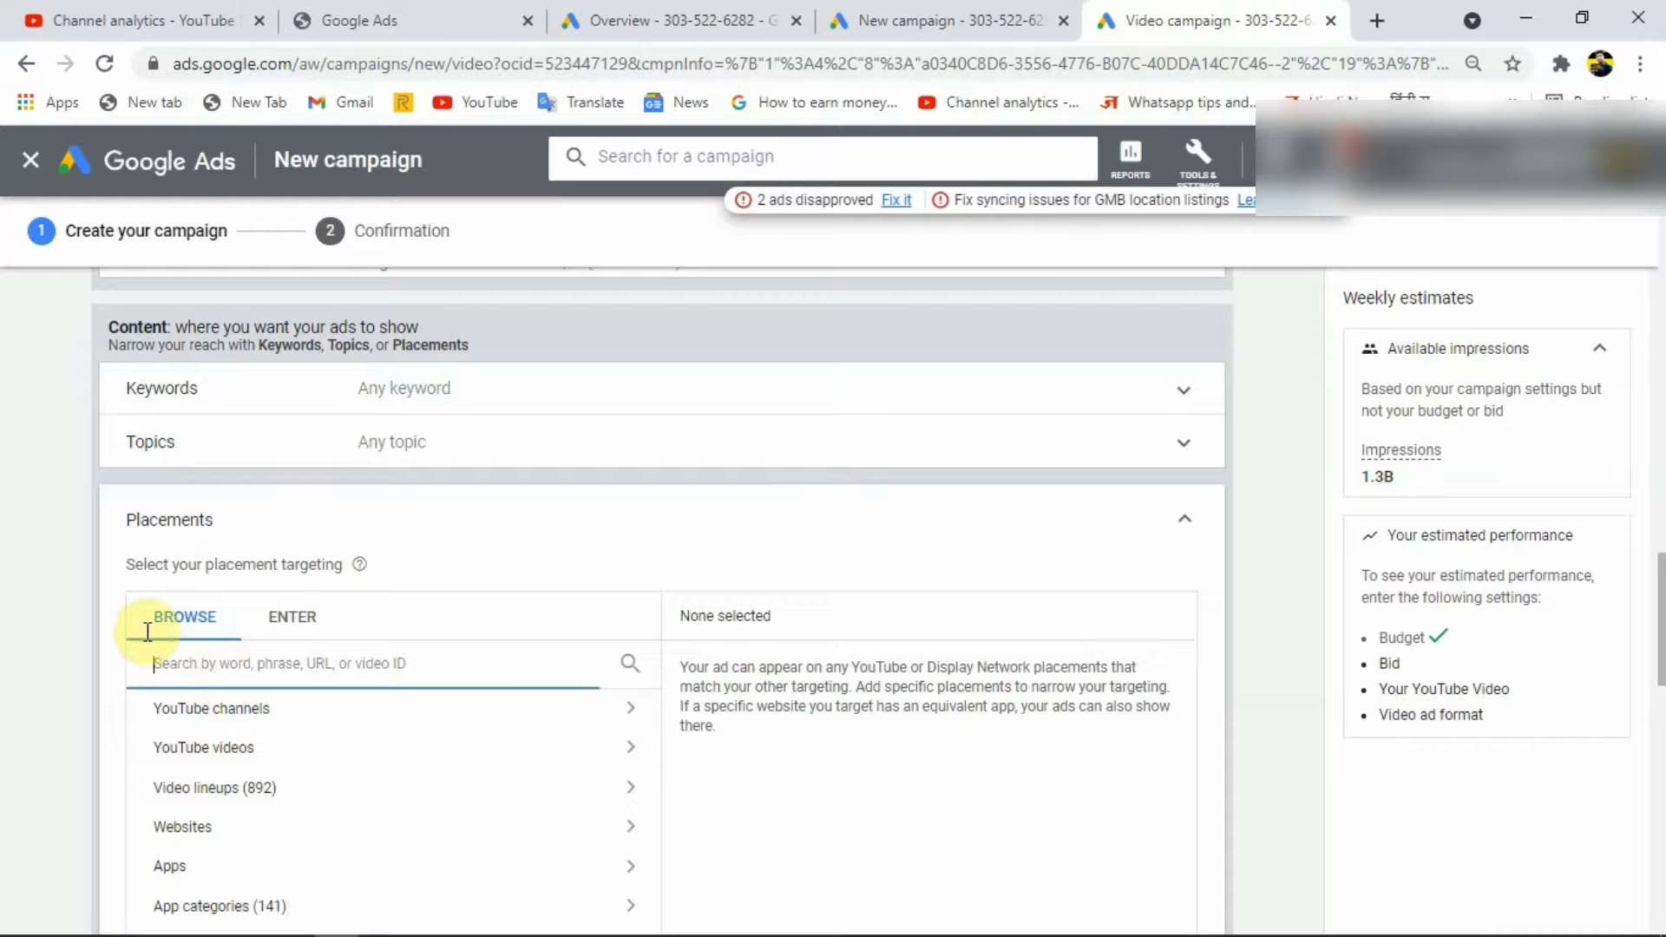
{"action": "left_click", "coordinate": [1183, 520]}
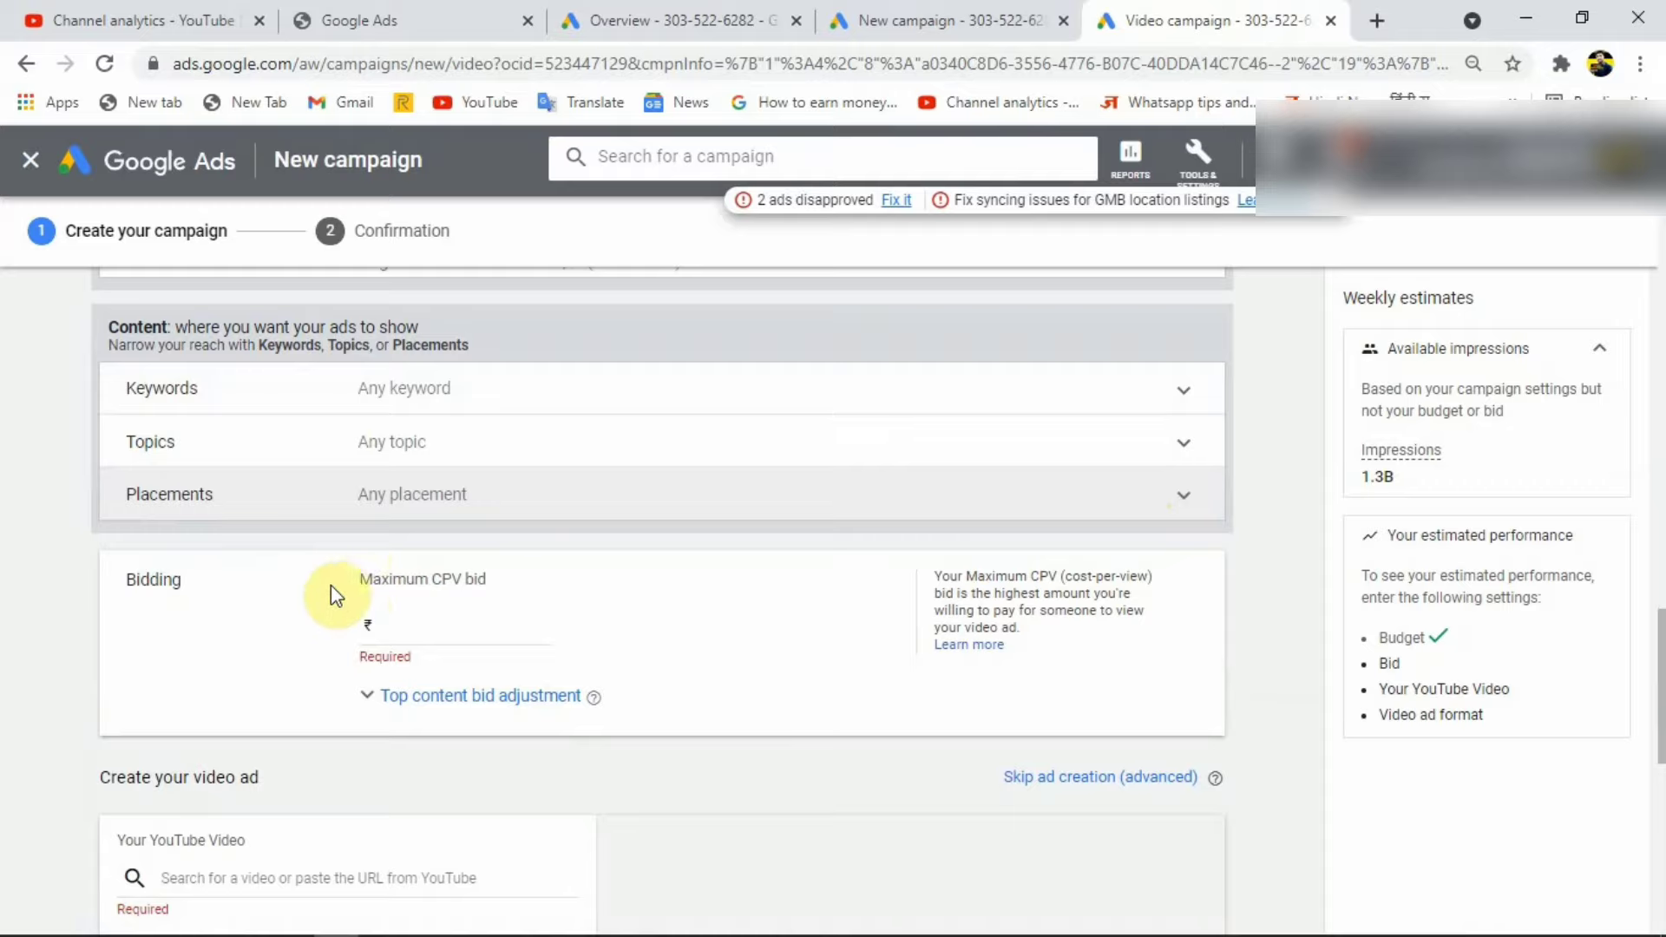
{"action": "scroll", "coordinate": [335, 595], "scroll_direction": "down", "scroll_amount": 1}
{"action": "left_click", "coordinate": [395, 518]}
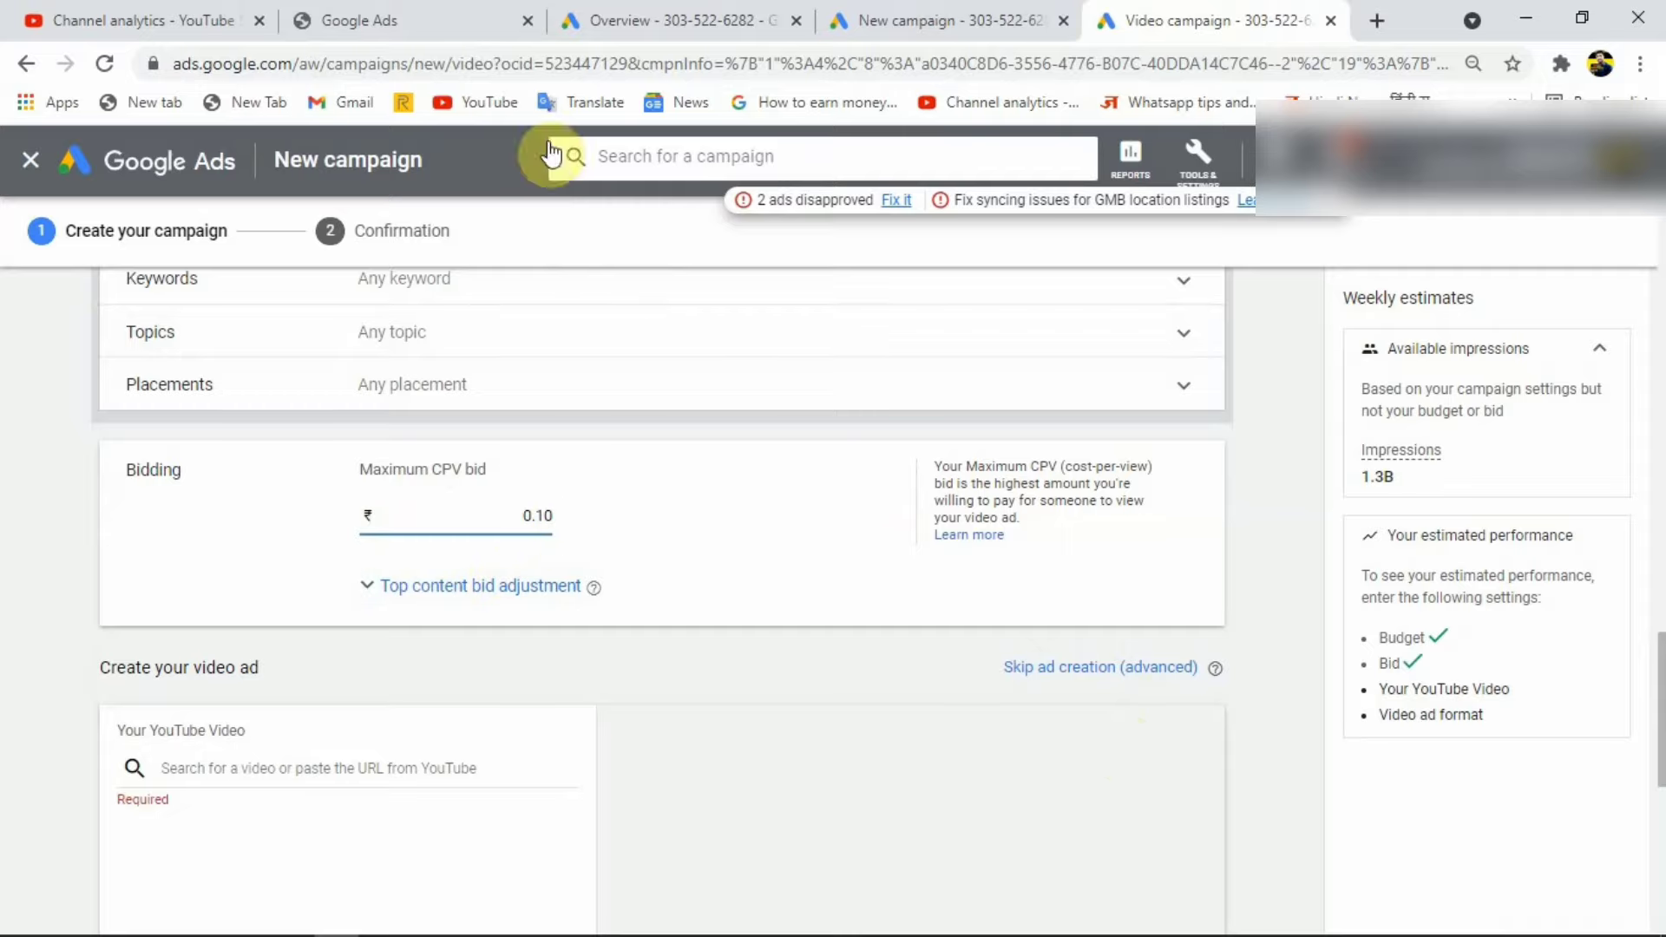
Step: Switch to YouTube Studio and copy the link of the "Mera YouTube Payment nahi aaya" video from the channel's uploads
{"action": "left_click", "coordinate": [171, 21]}
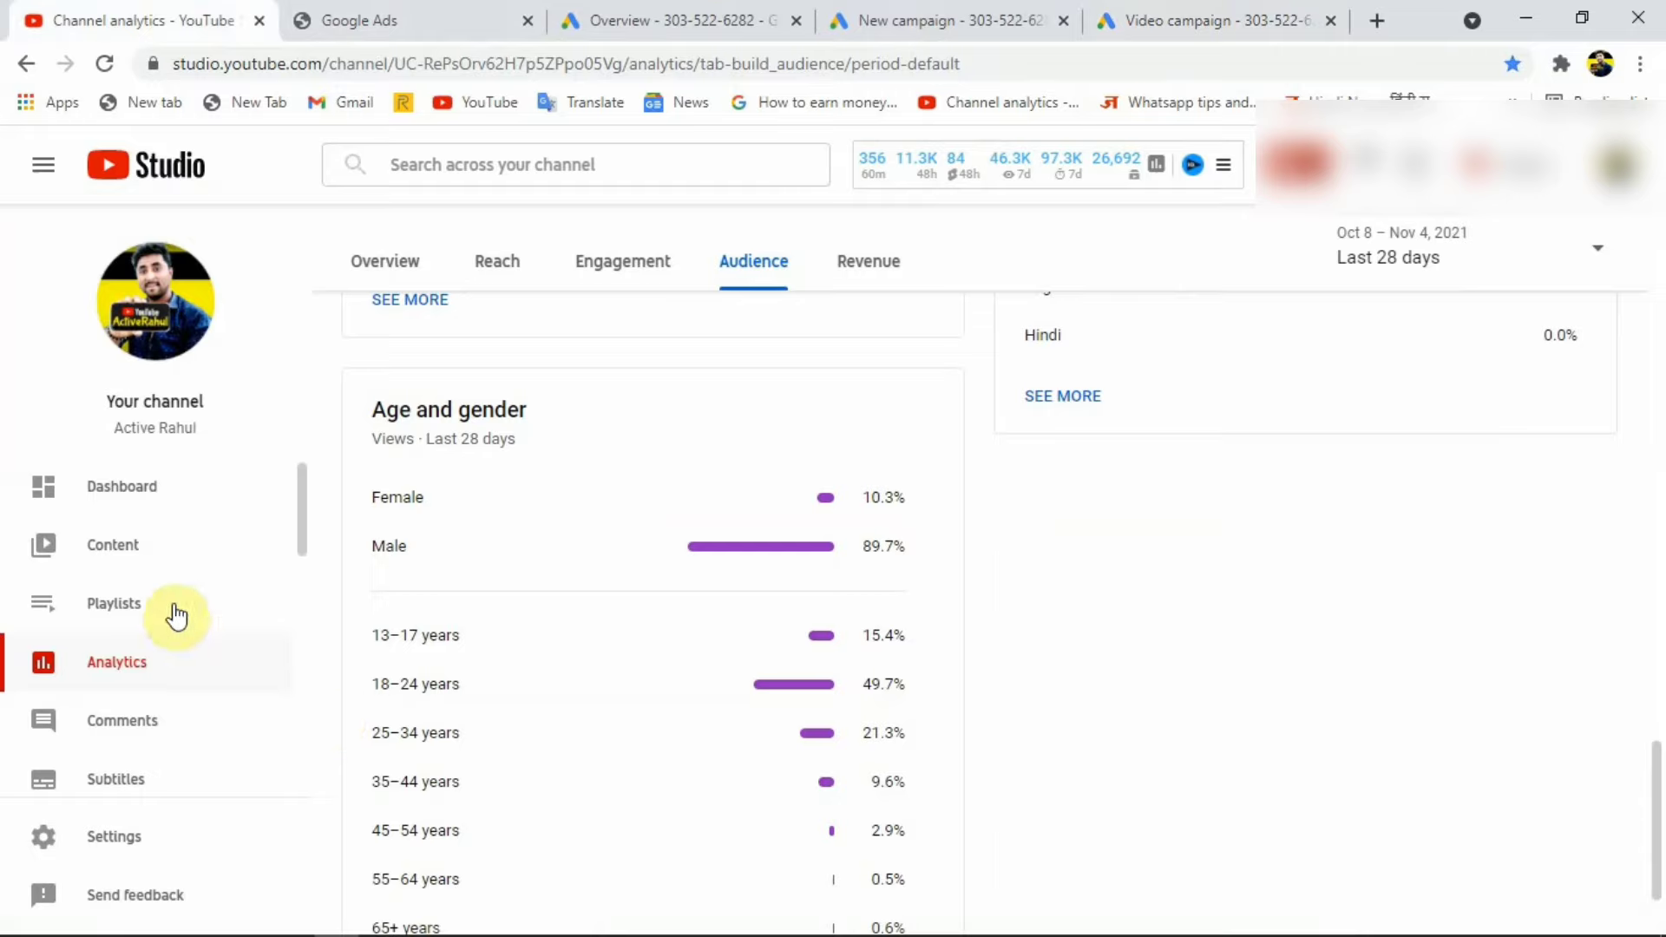
{"action": "left_click", "coordinate": [127, 543]}
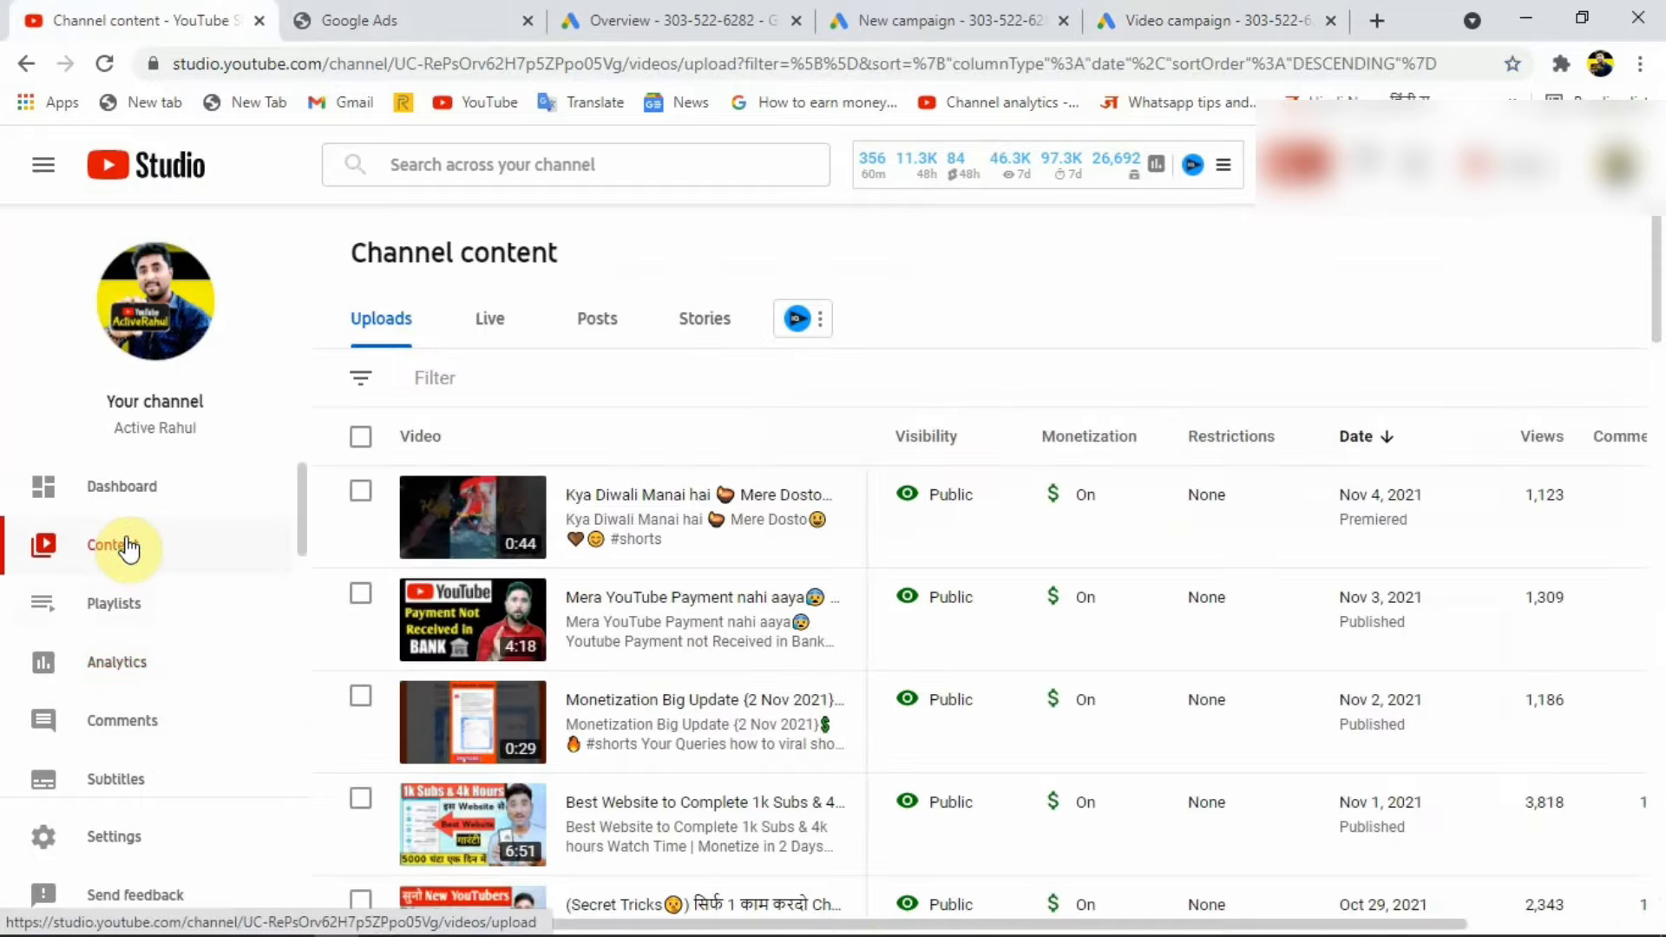
{"action": "mouse_move", "coordinate": [517, 599]}
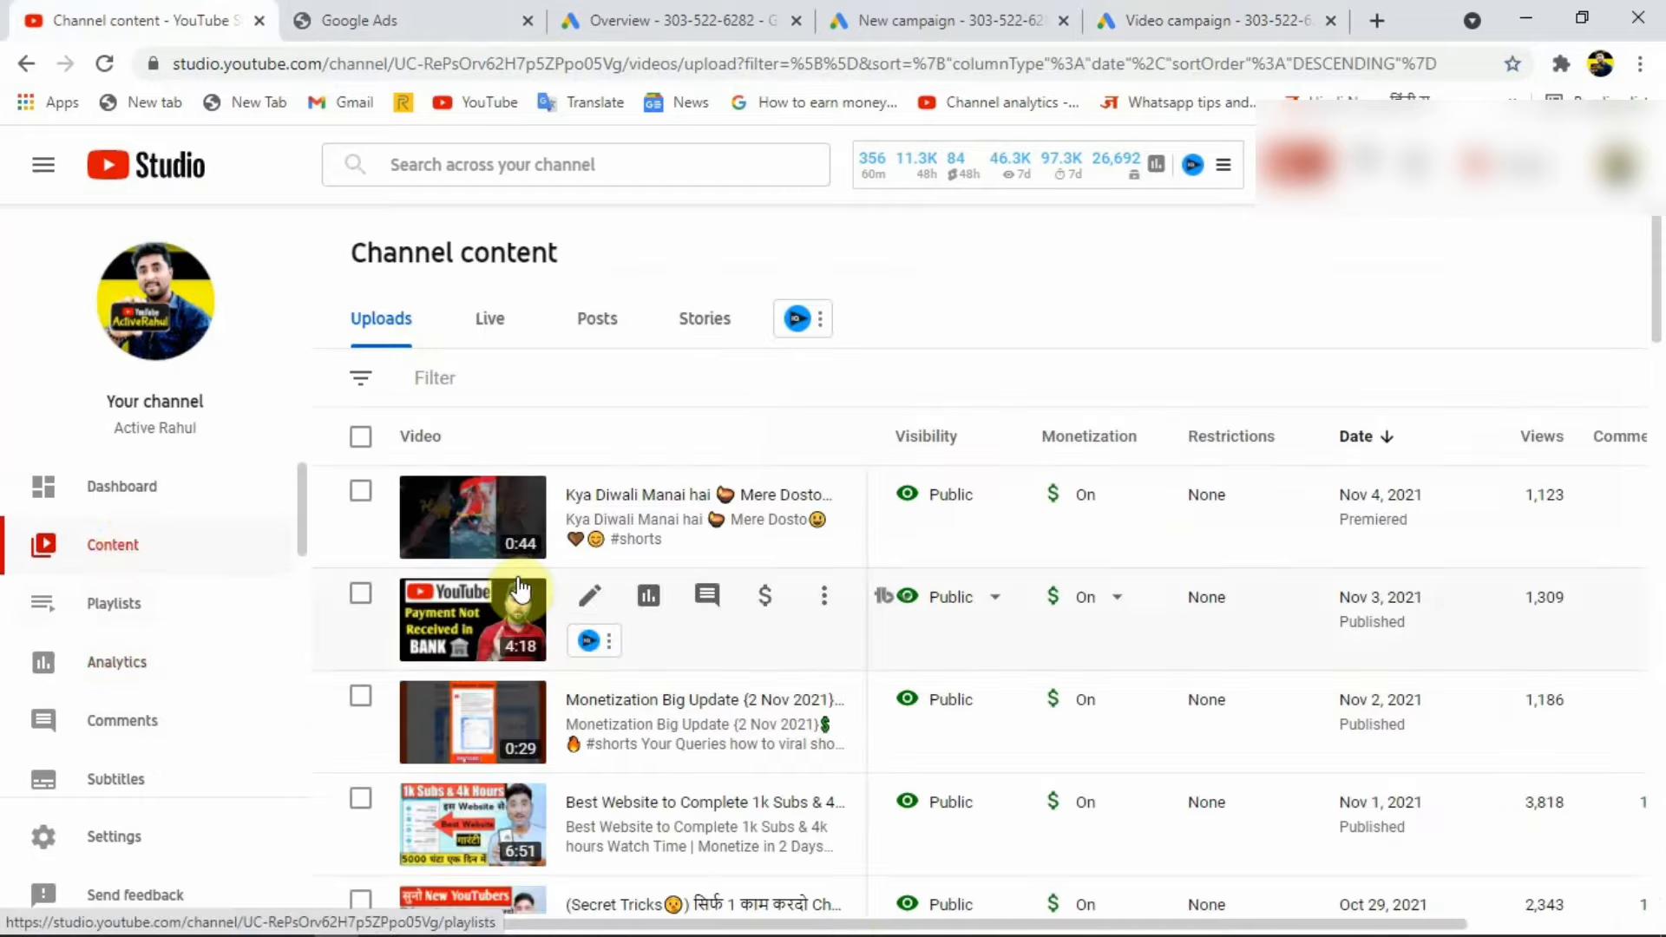
{"action": "left_click", "coordinate": [826, 597]}
{"action": "left_click", "coordinate": [700, 677]}
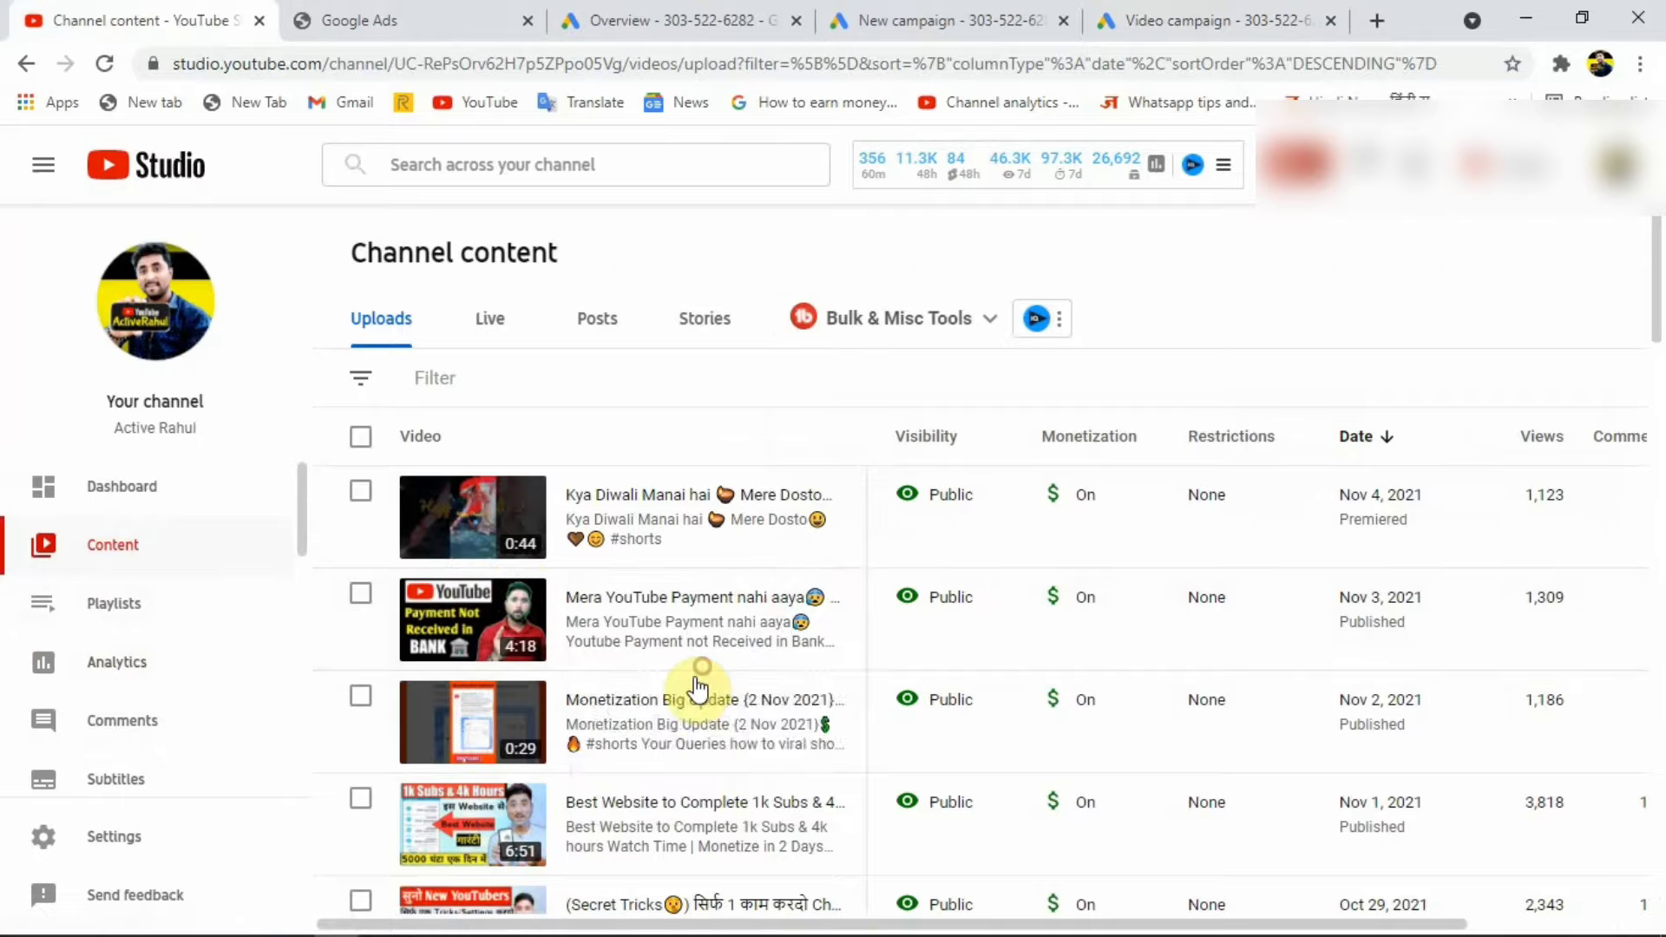
Step: Return to the Google Ads video campaign and paste the copied link as the ad's YouTube video
{"action": "left_click", "coordinate": [1223, 18]}
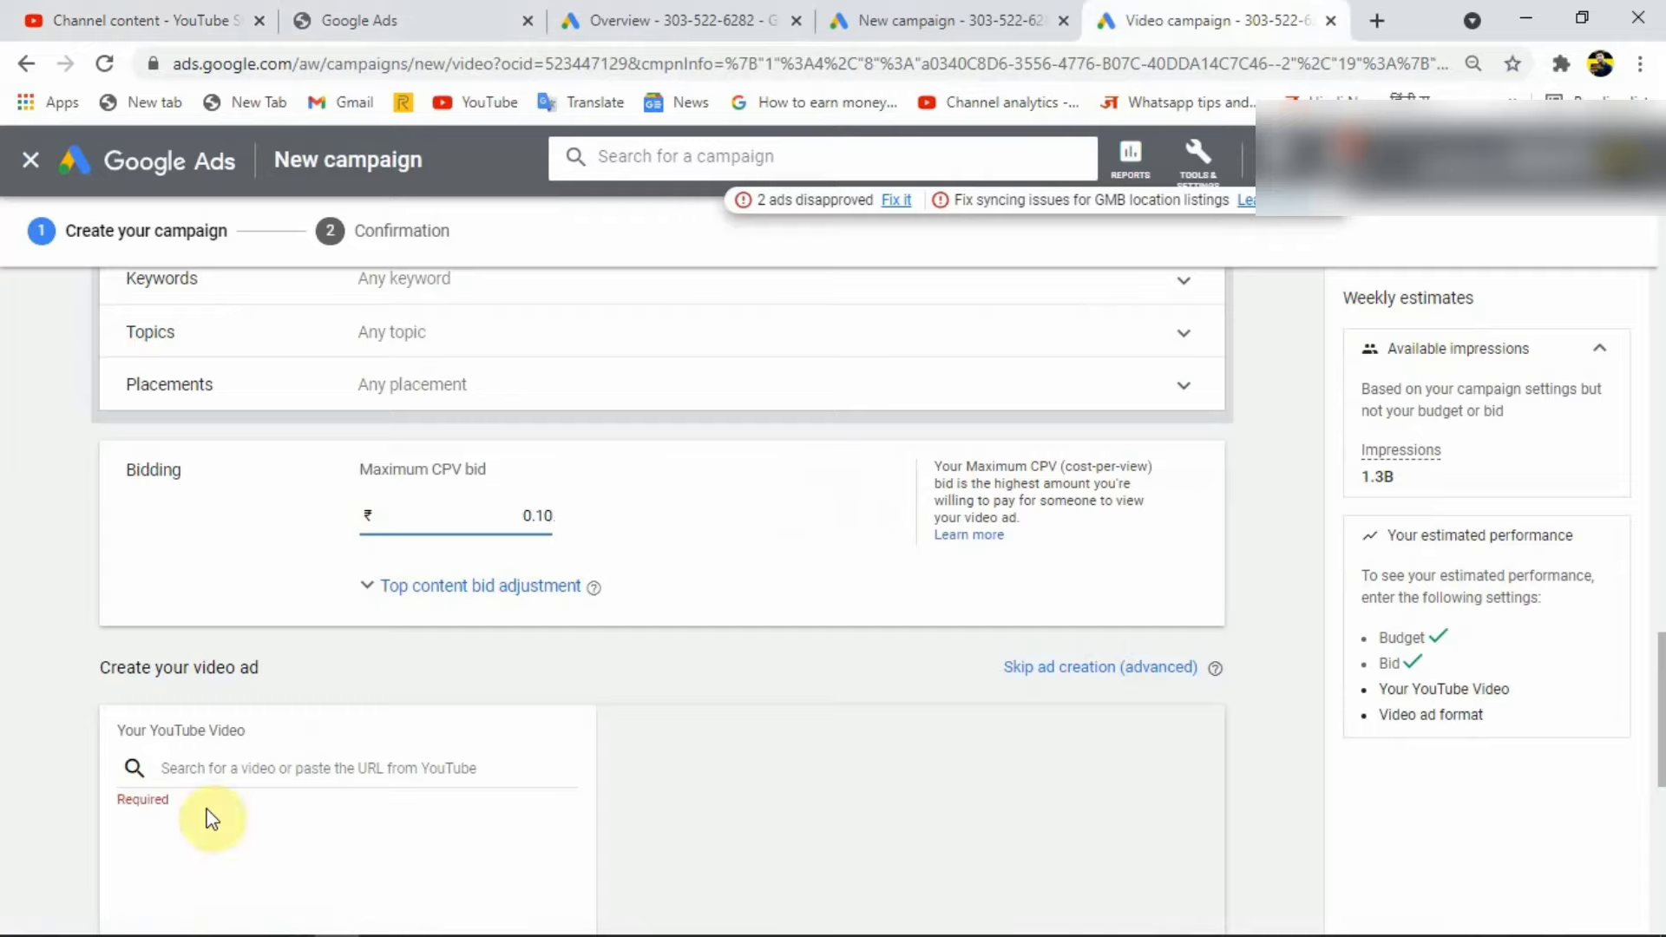
{"action": "left_click", "coordinate": [208, 772]}
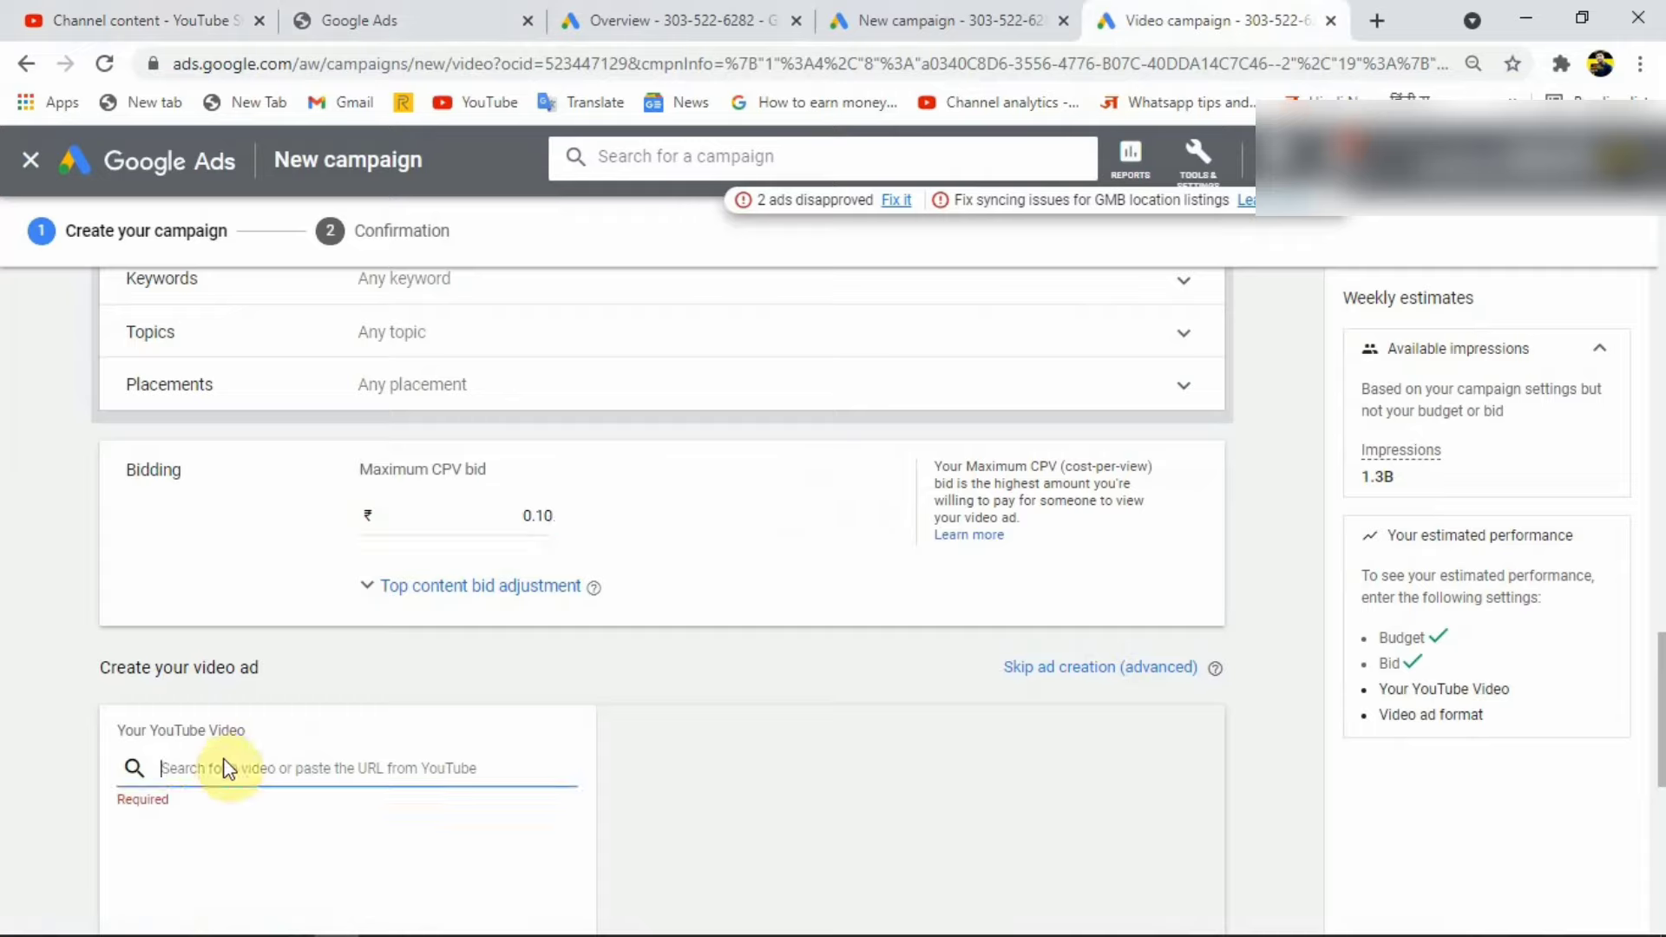
{"action": "right_click", "coordinate": [227, 769]}
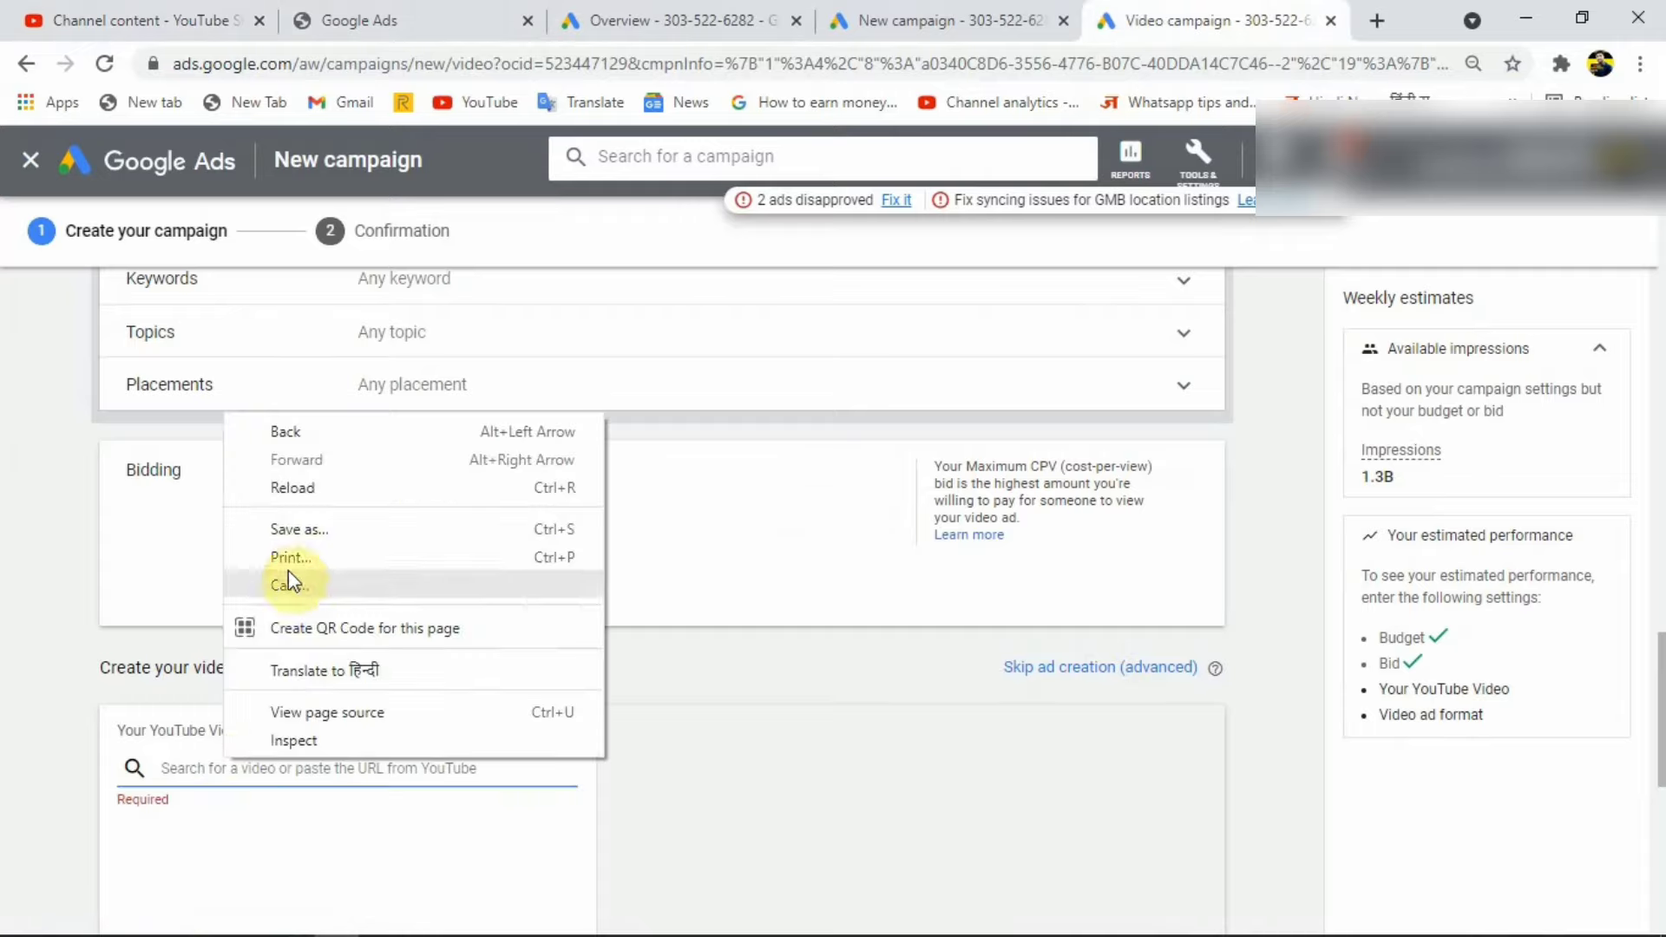
{"action": "left_click", "coordinate": [50, 564]}
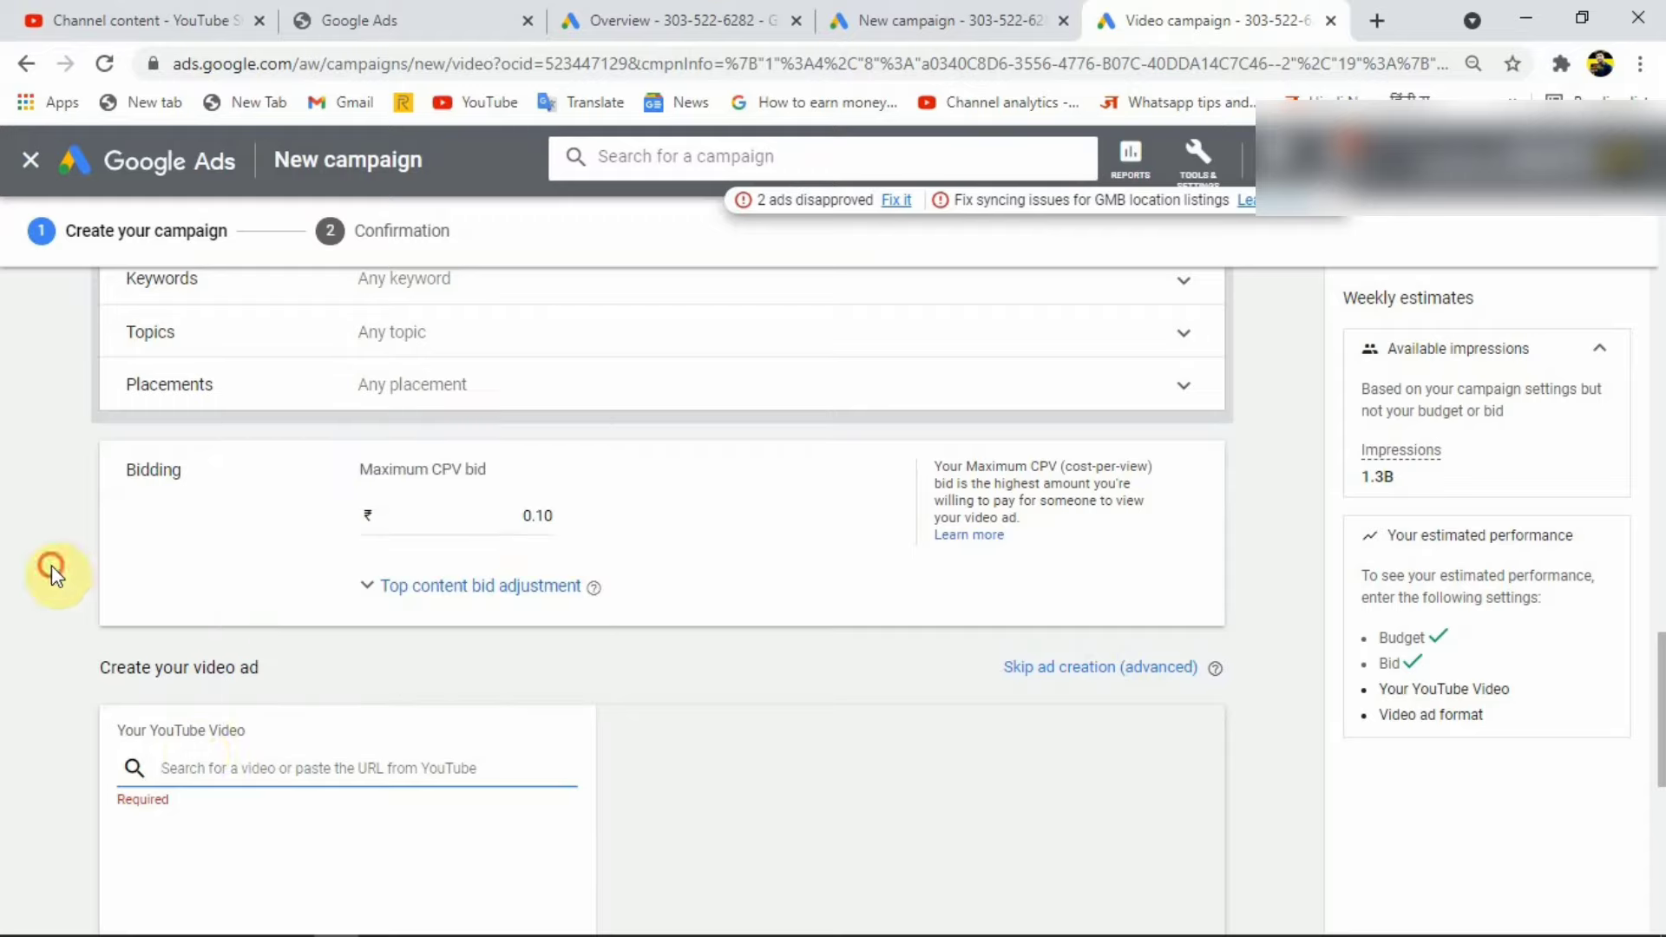
{"action": "left_click", "coordinate": [187, 764]}
{"action": "key", "text": "ctrl+v"}
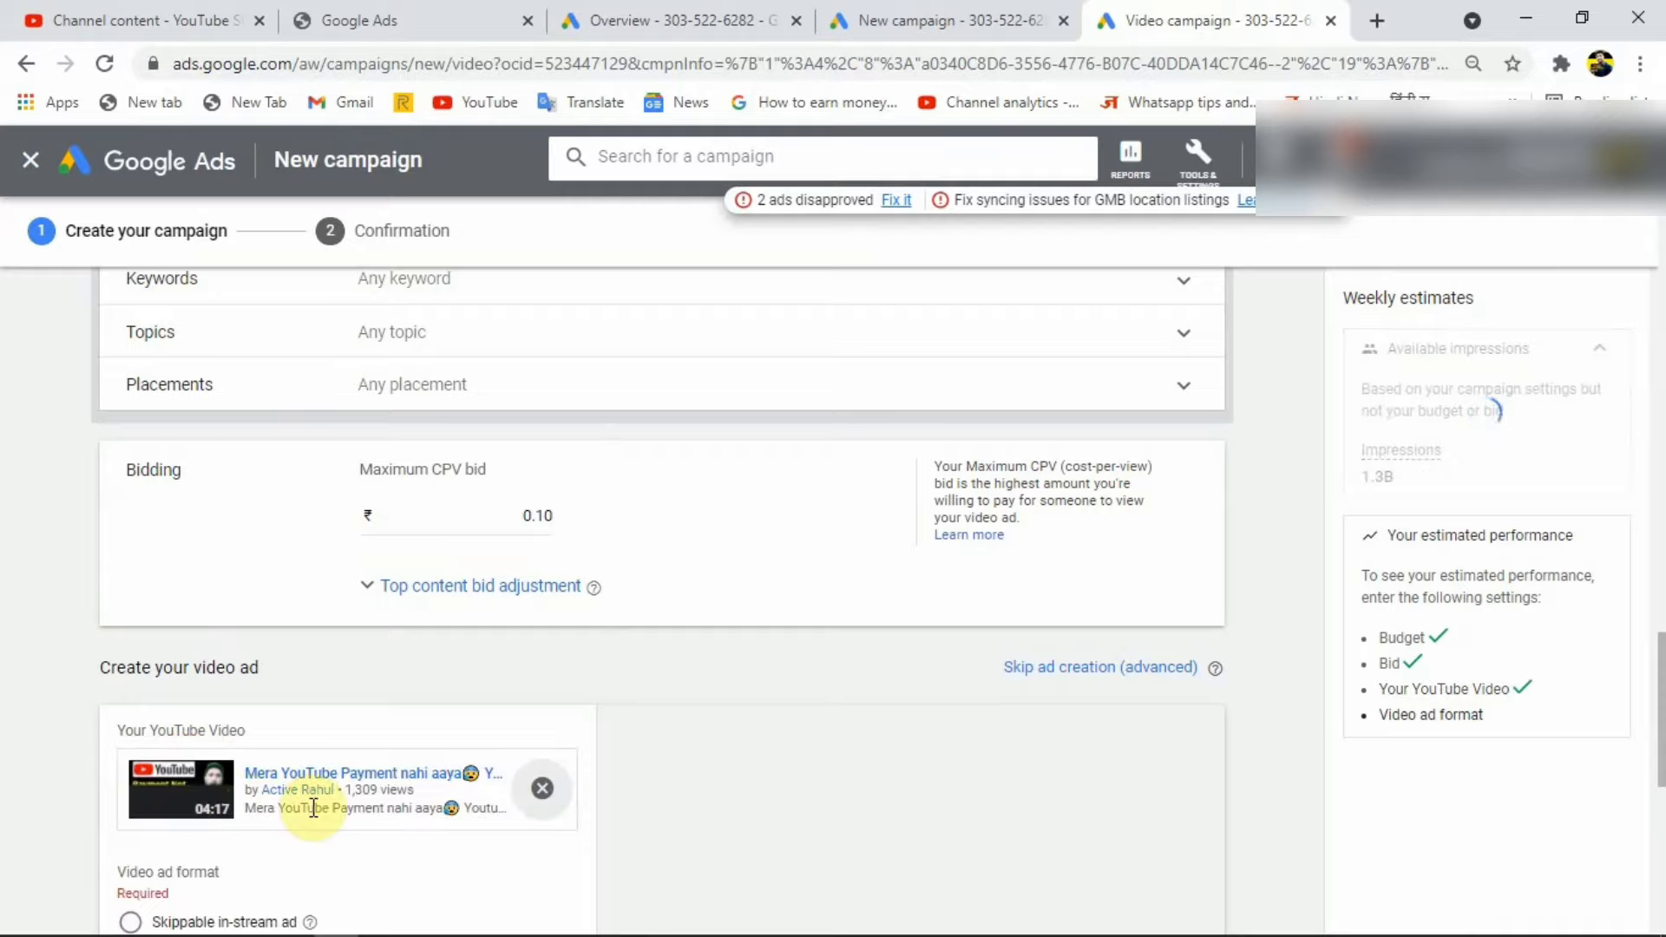
Step: Choose Video discovery ad as the format of the video ad
{"action": "scroll", "coordinate": [313, 805], "scroll_direction": "down", "scroll_amount": 1}
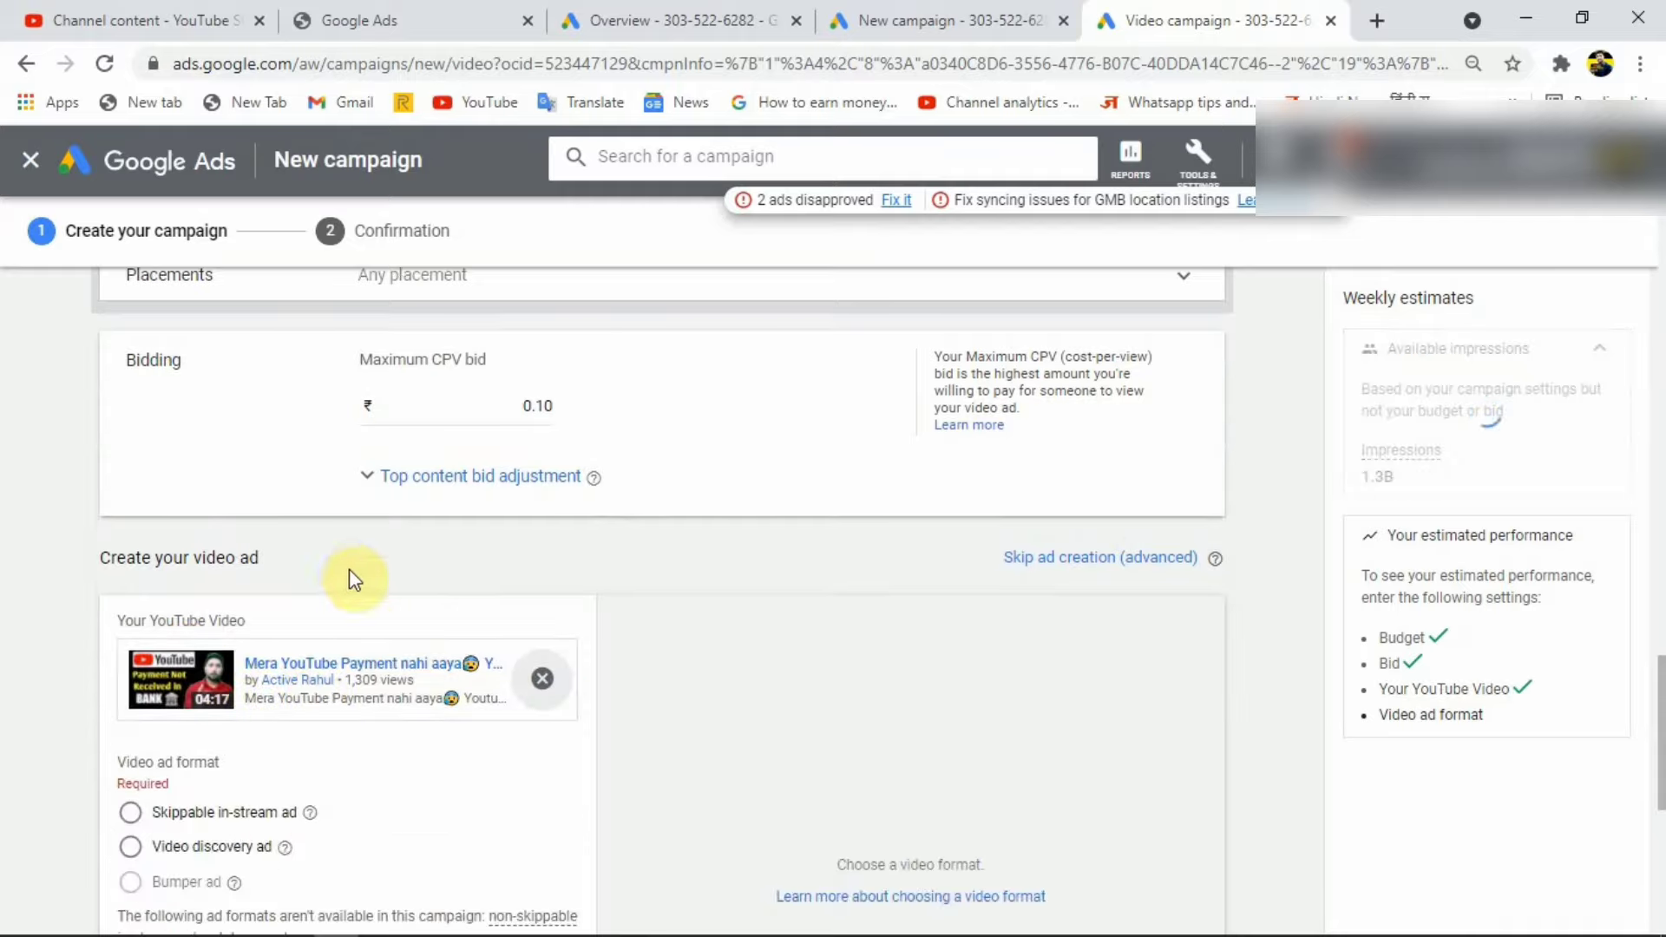
{"action": "left_click", "coordinate": [553, 408]}
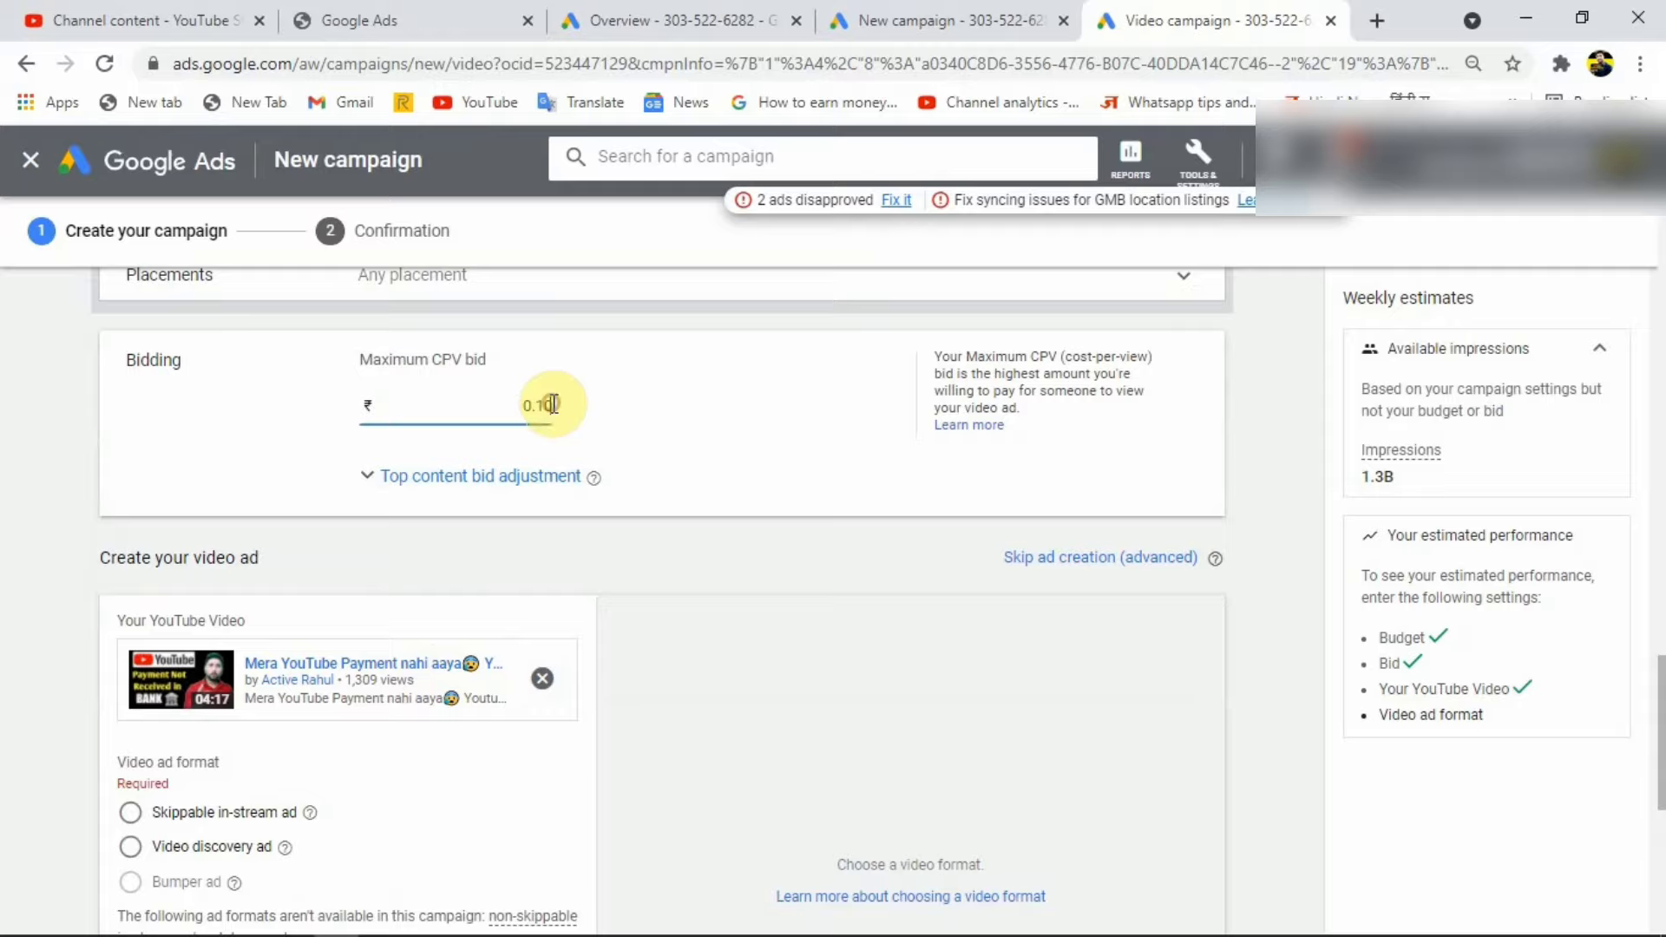
{"action": "scroll", "coordinate": [314, 798], "scroll_direction": "down", "scroll_amount": 1}
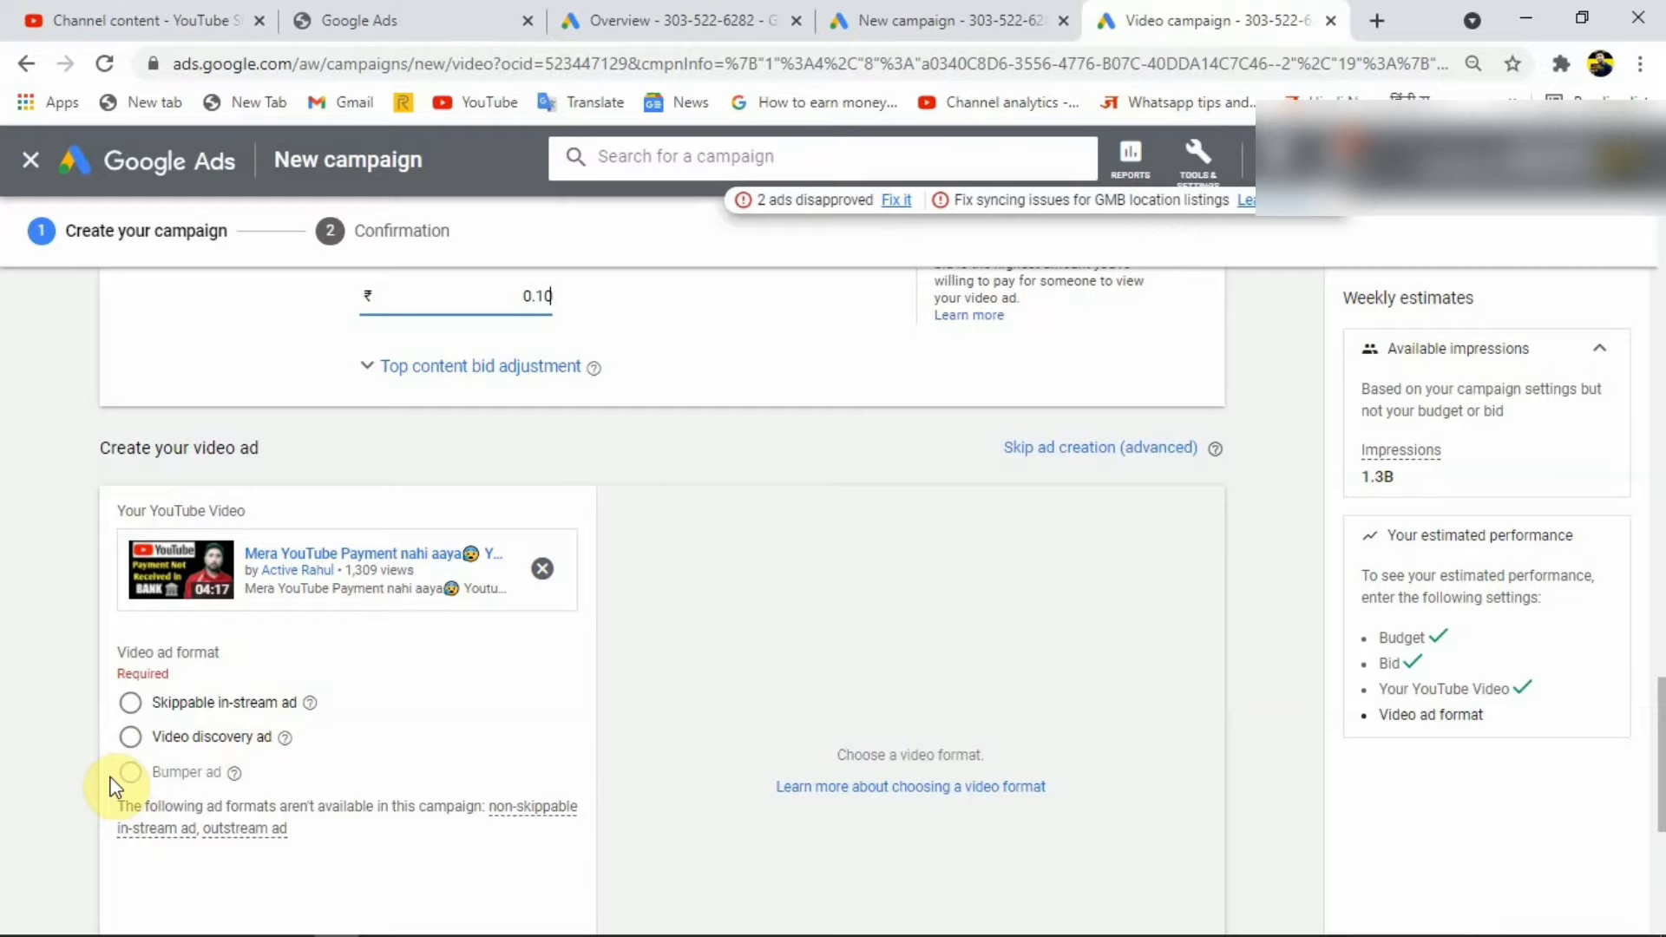
{"action": "left_click", "coordinate": [132, 736]}
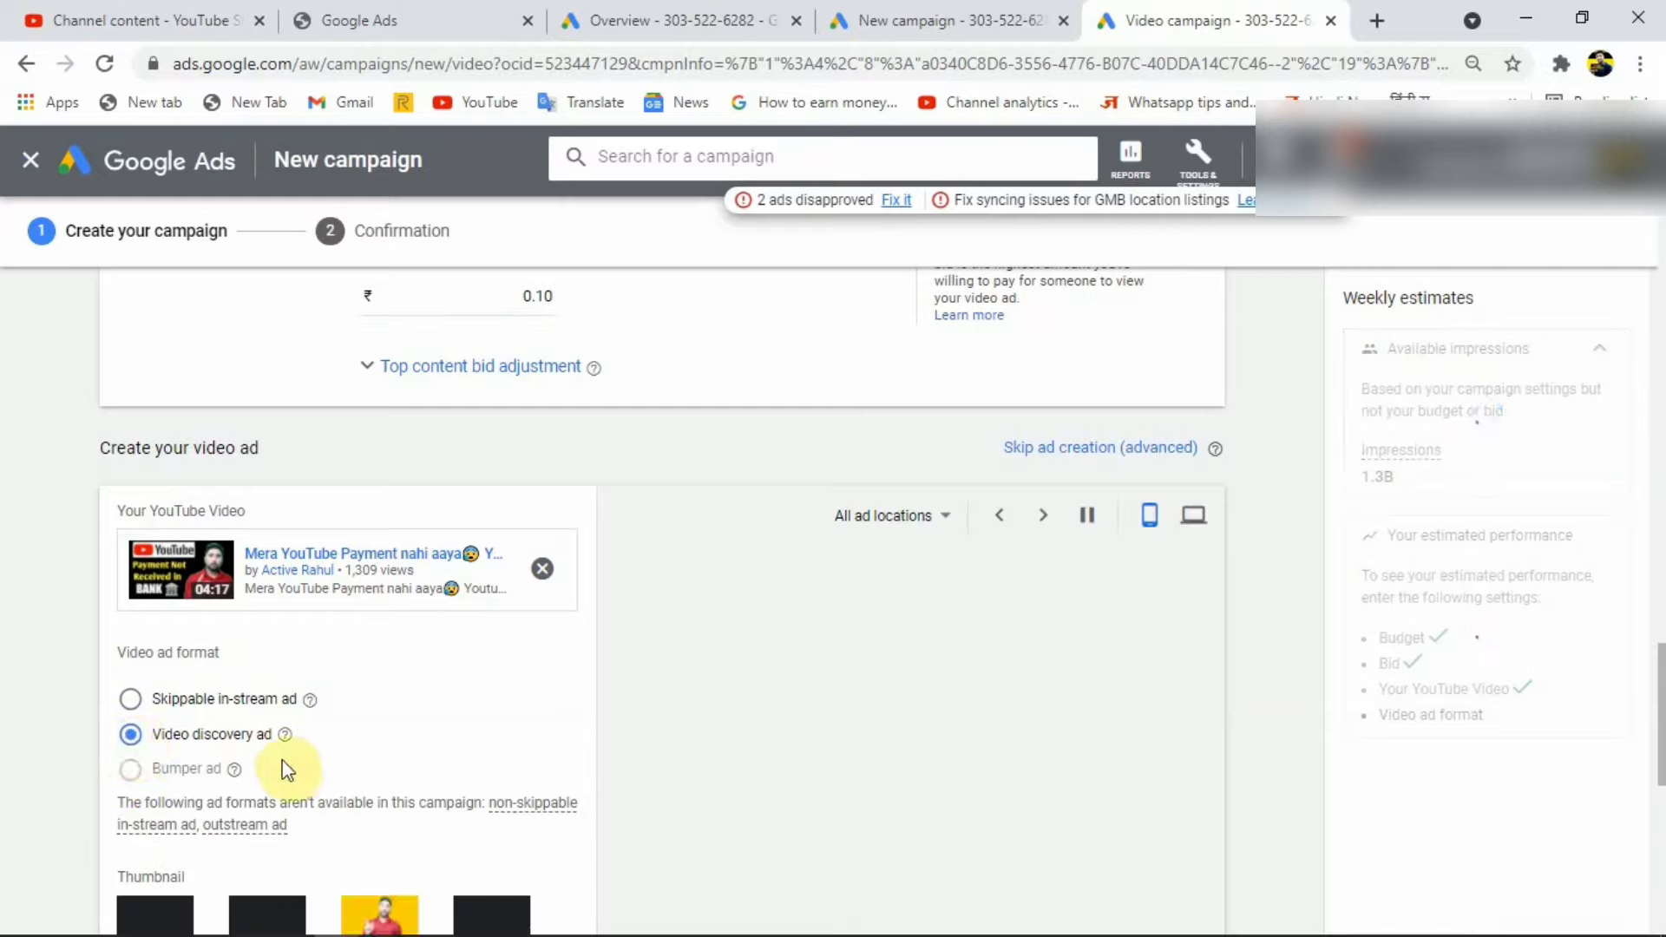
{"action": "scroll", "coordinate": [279, 816], "scroll_direction": "down", "scroll_amount": 1}
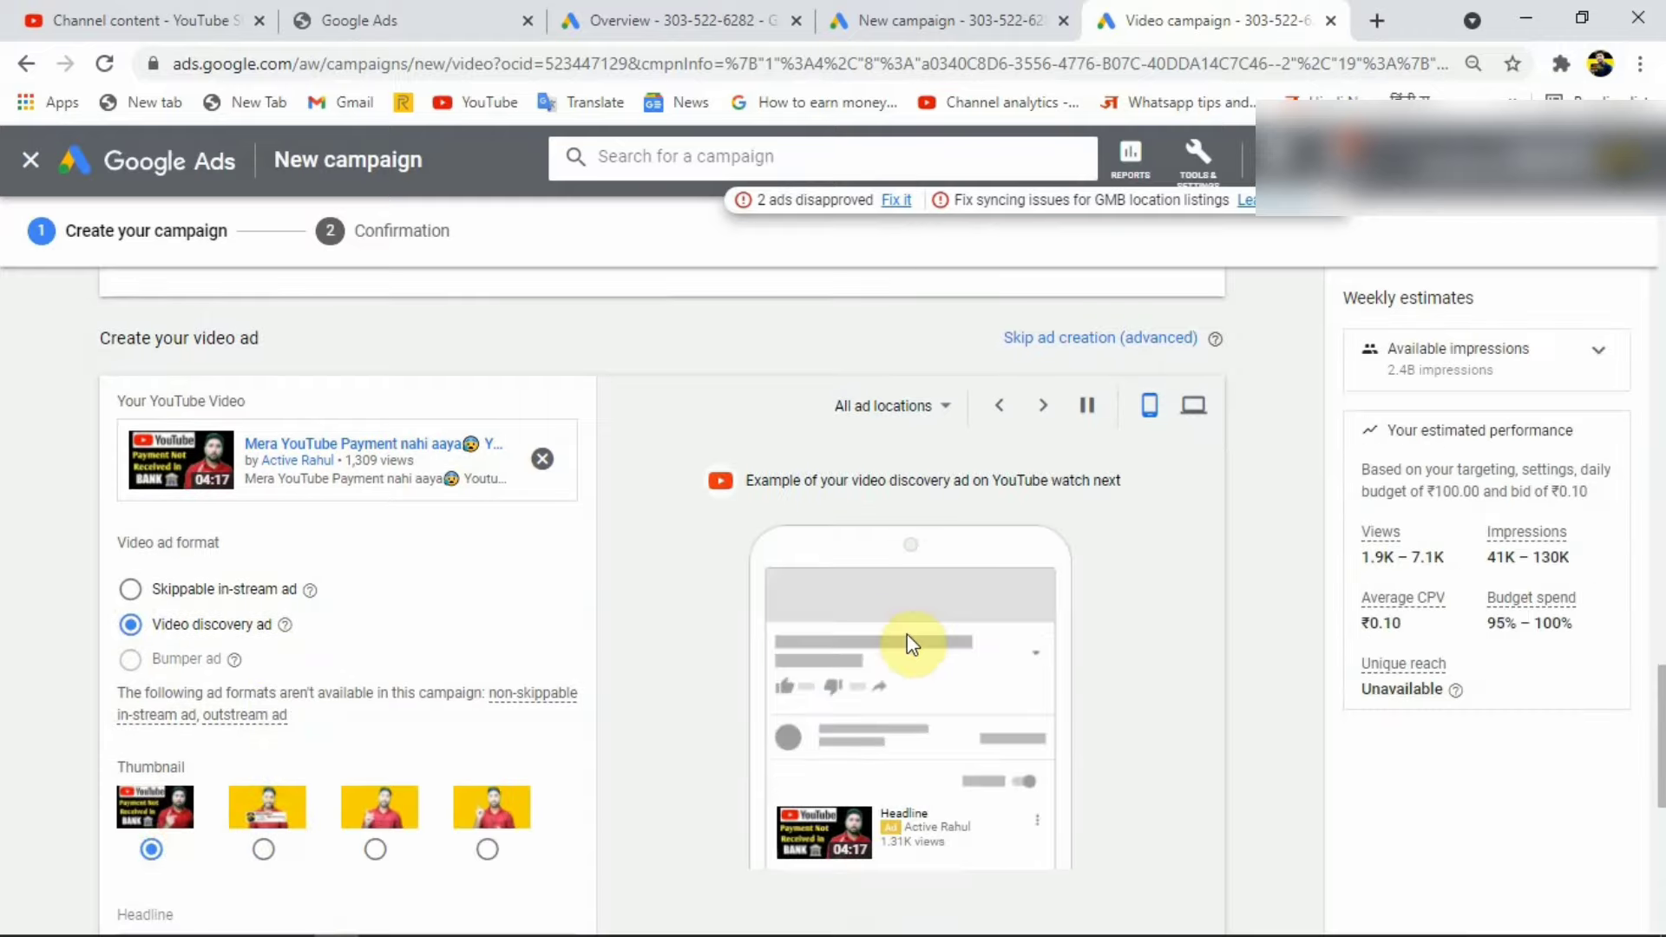
{"action": "scroll", "coordinate": [906, 807], "scroll_direction": "down", "scroll_amount": 1}
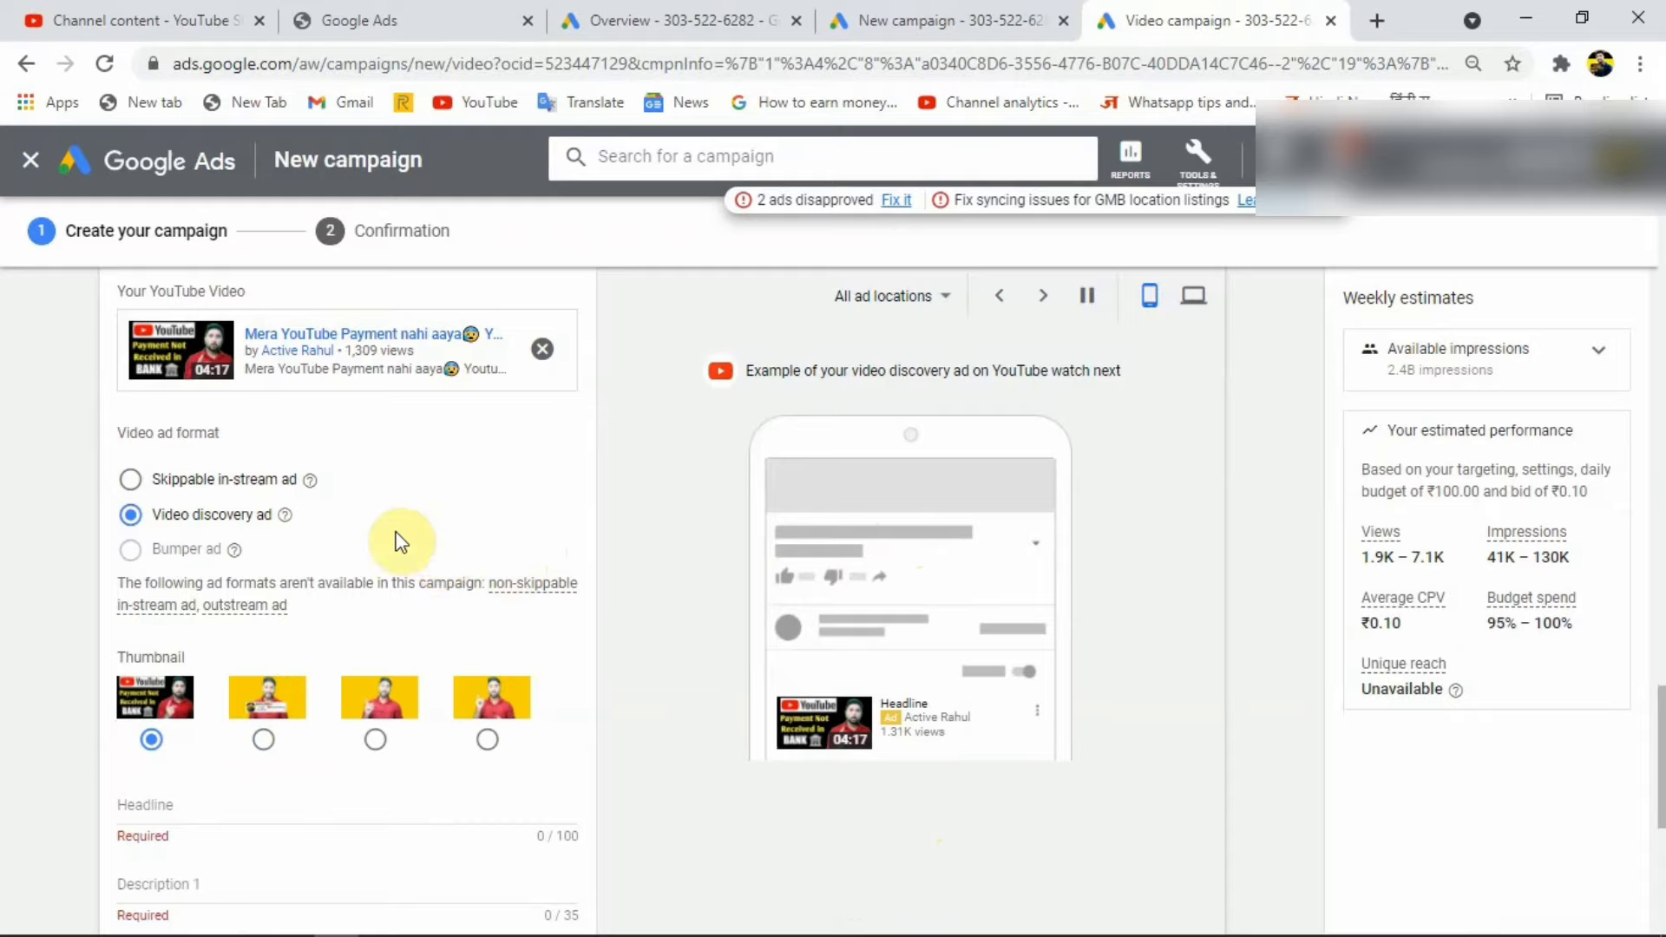
Step: Review the new campaign's bid and estimated performance, and compare them with the overview figures of the Best Video Editing App campaign
{"action": "scroll", "coordinate": [395, 533], "scroll_direction": "up", "scroll_amount": 1}
{"action": "scroll", "coordinate": [462, 466], "scroll_direction": "up", "scroll_amount": 3}
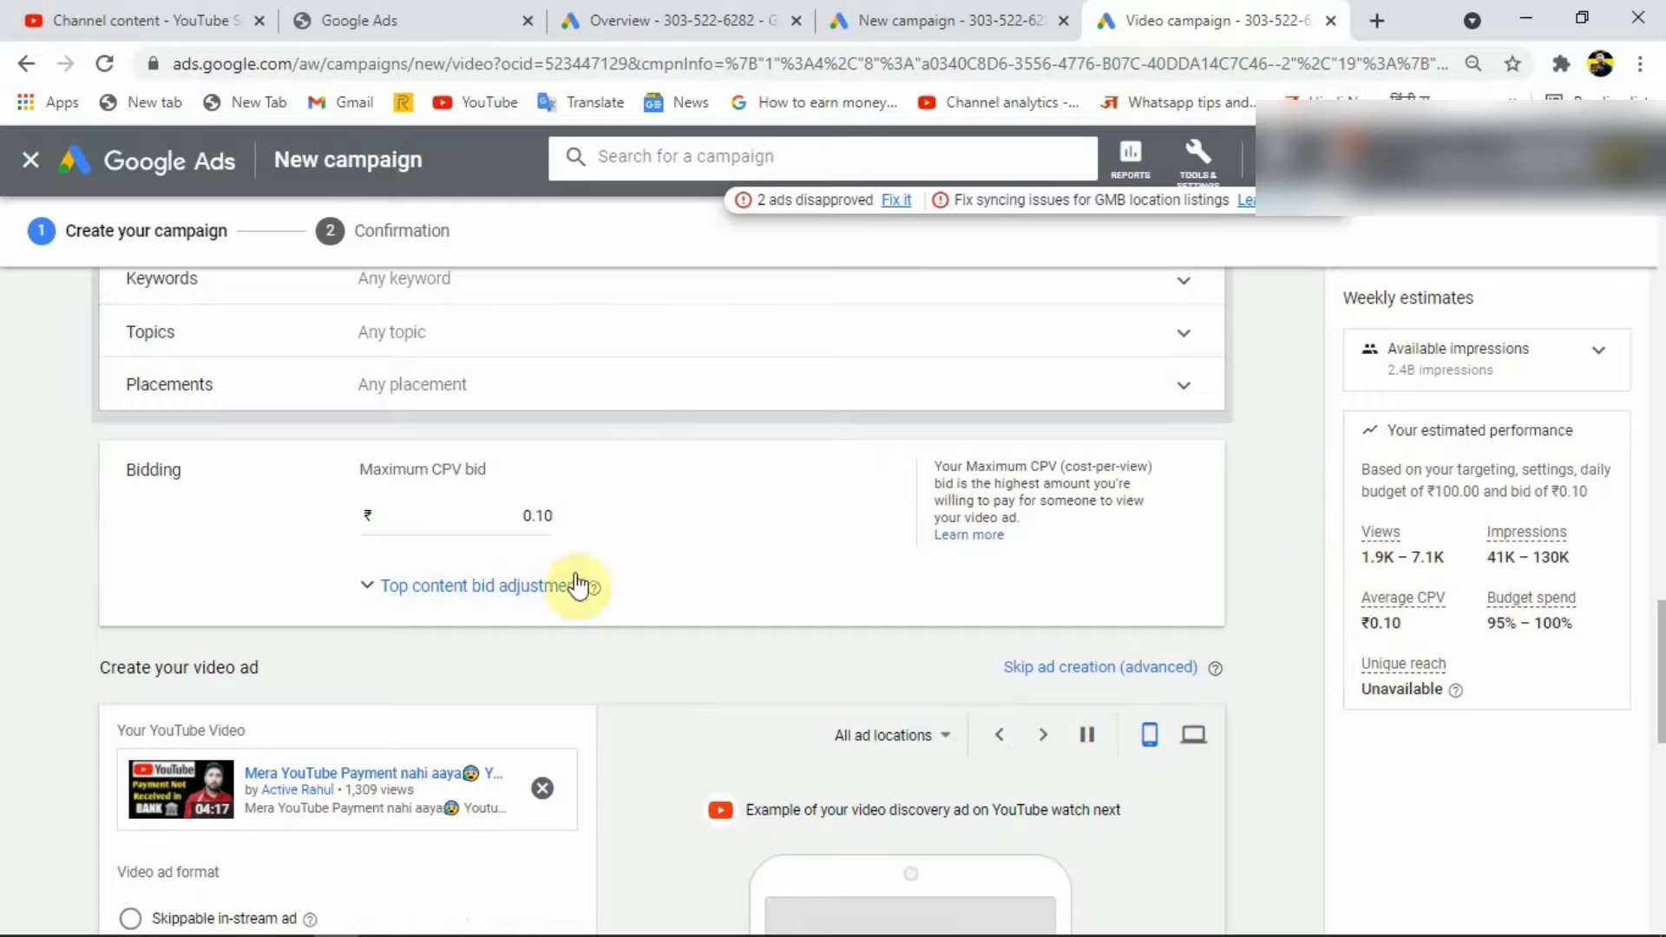
{"action": "scroll", "coordinate": [792, 621], "scroll_direction": "down", "scroll_amount": 1}
{"action": "scroll", "coordinate": [798, 680], "scroll_direction": "down", "scroll_amount": 1}
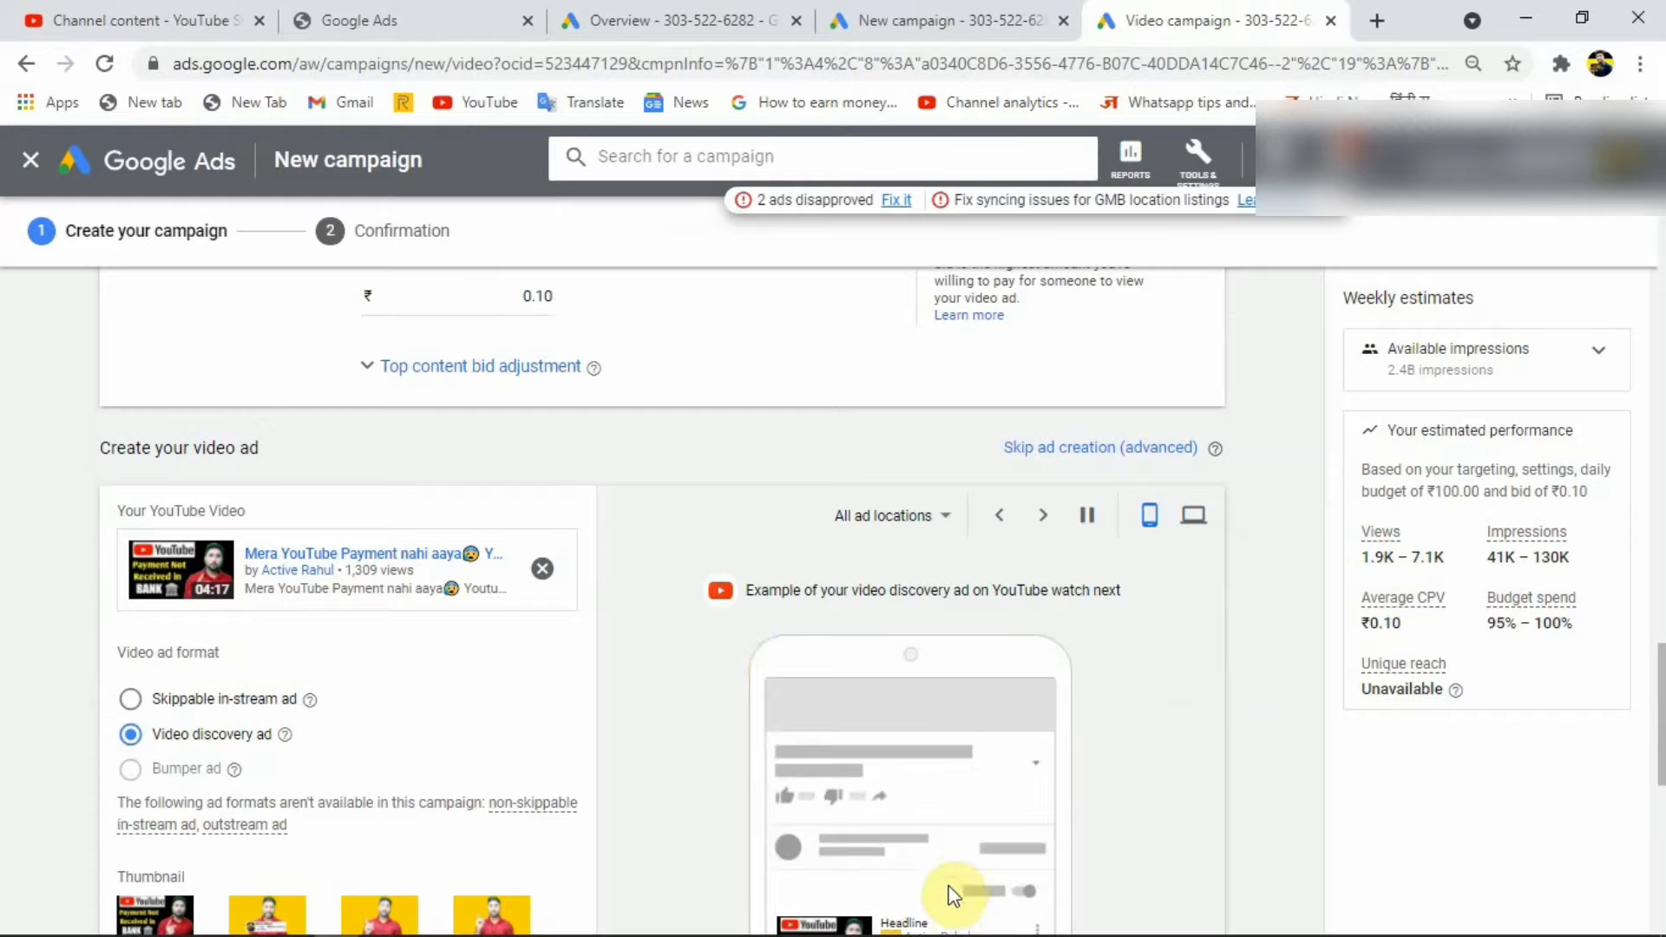
{"action": "scroll", "coordinate": [1095, 785], "scroll_direction": "down", "scroll_amount": 1}
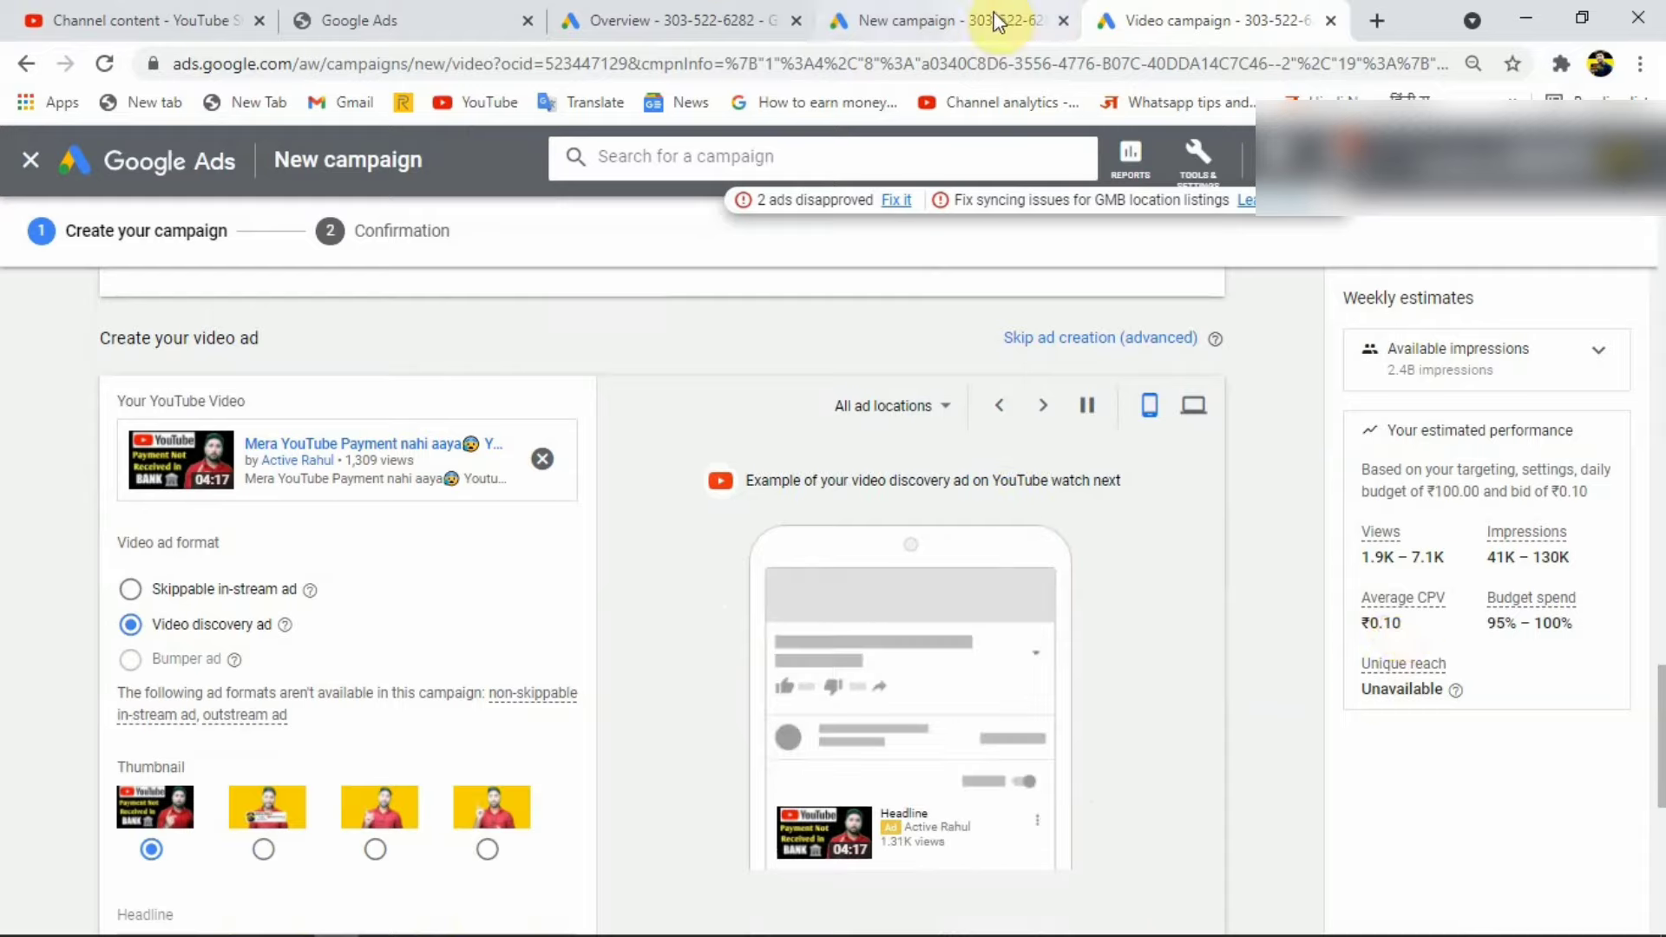
{"action": "left_click", "coordinate": [614, 21]}
{"action": "scroll", "coordinate": [1282, 524], "scroll_direction": "up", "scroll_amount": 5}
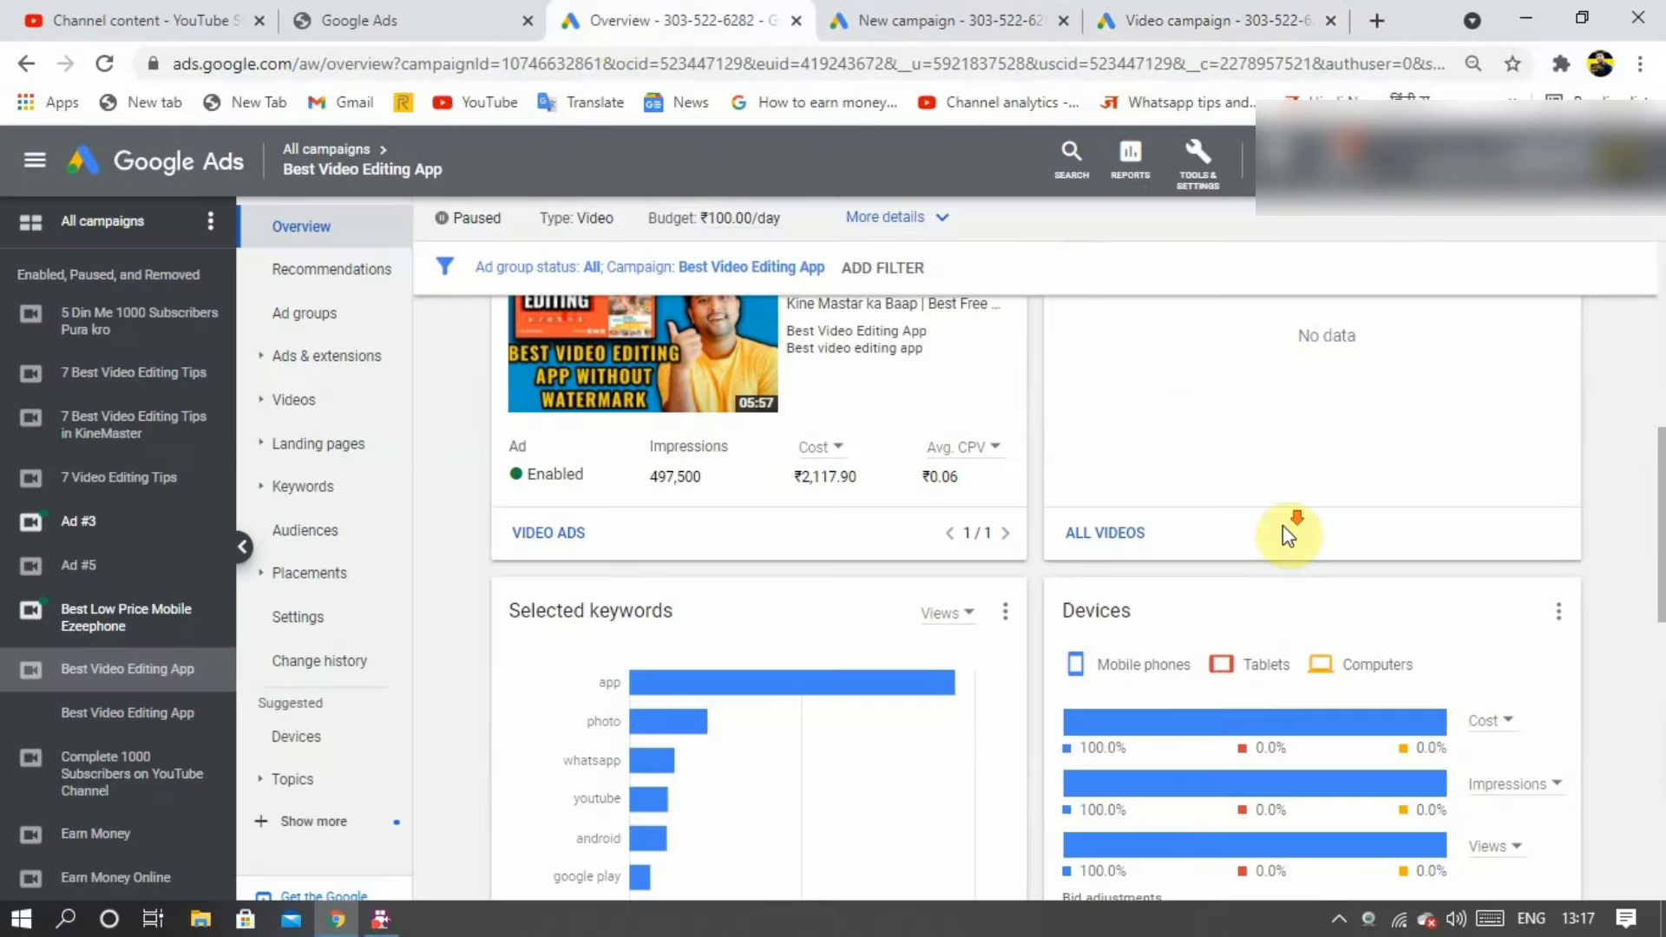
{"action": "scroll", "coordinate": [1081, 549], "scroll_direction": "up", "scroll_amount": 5}
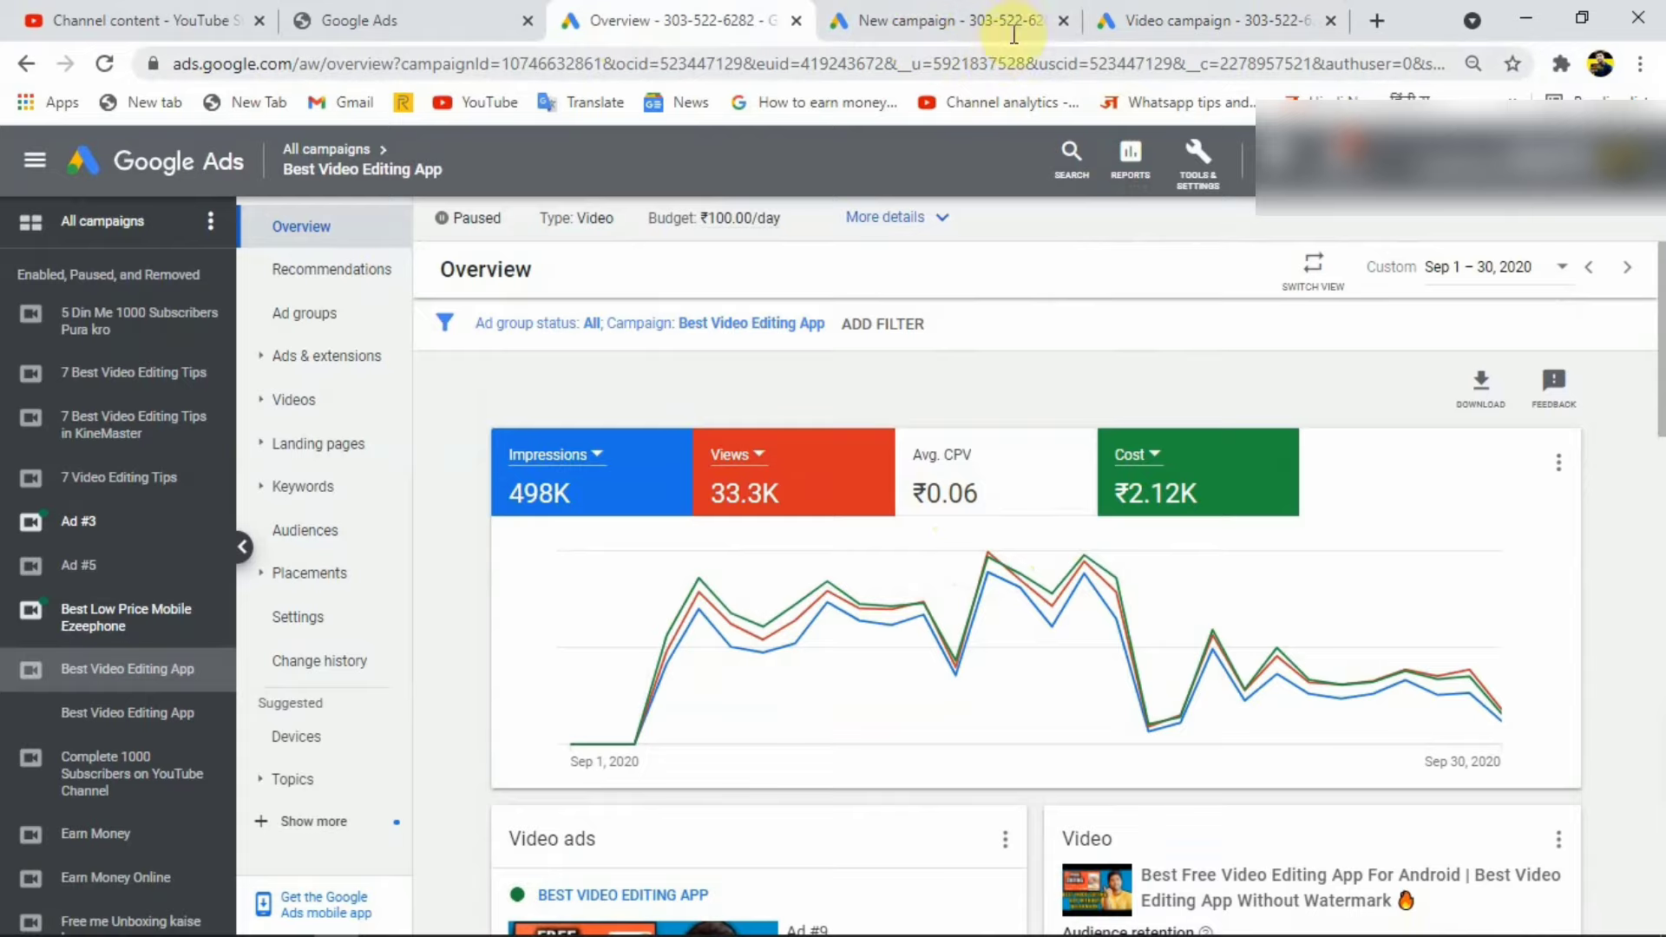
{"action": "left_click", "coordinate": [1124, 21]}
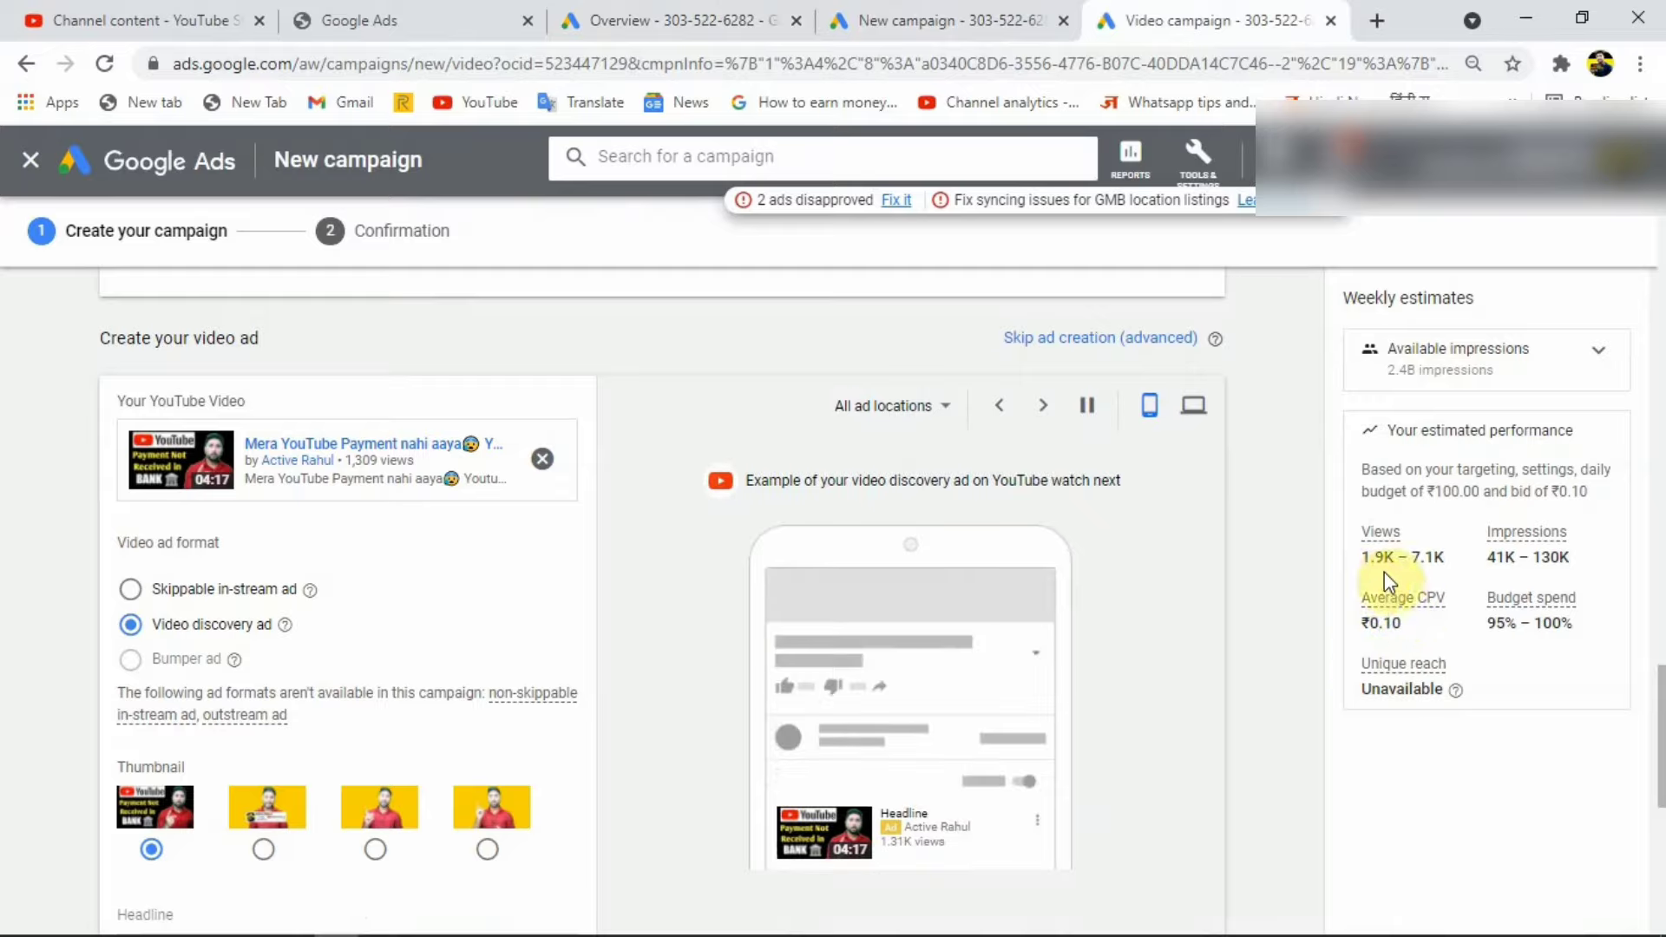
Step: Enter "payment not recived" as the headline of the video discovery ad
{"action": "scroll", "coordinate": [948, 732], "scroll_direction": "down", "scroll_amount": 4}
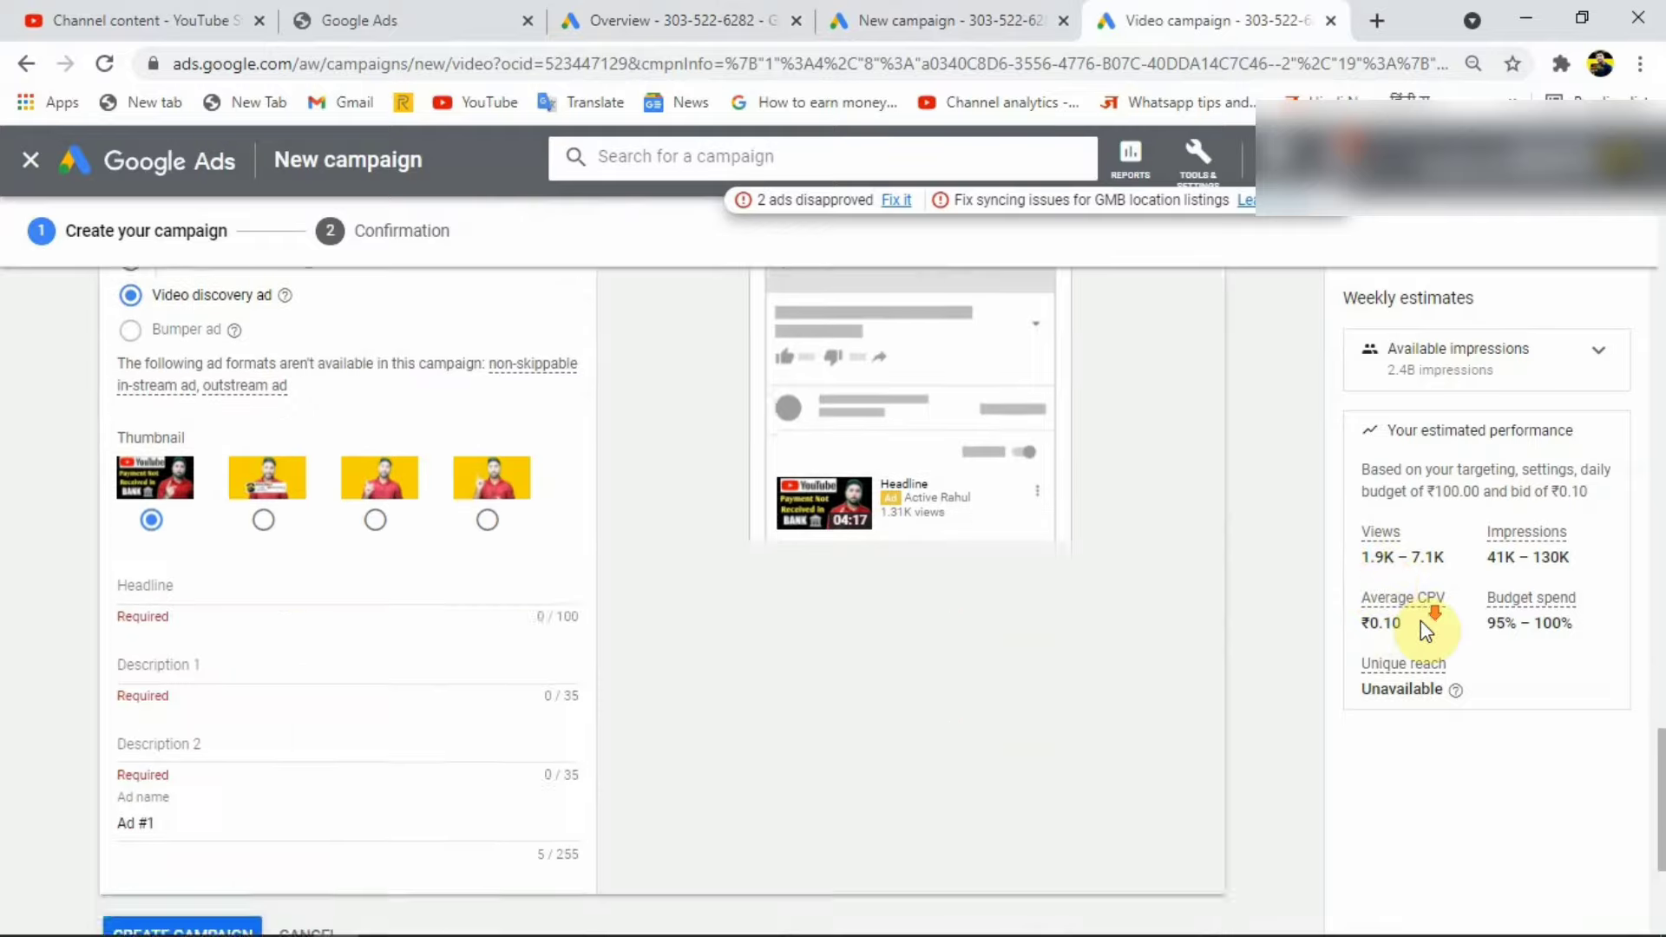
{"action": "scroll", "coordinate": [509, 755], "scroll_direction": "down", "scroll_amount": 2}
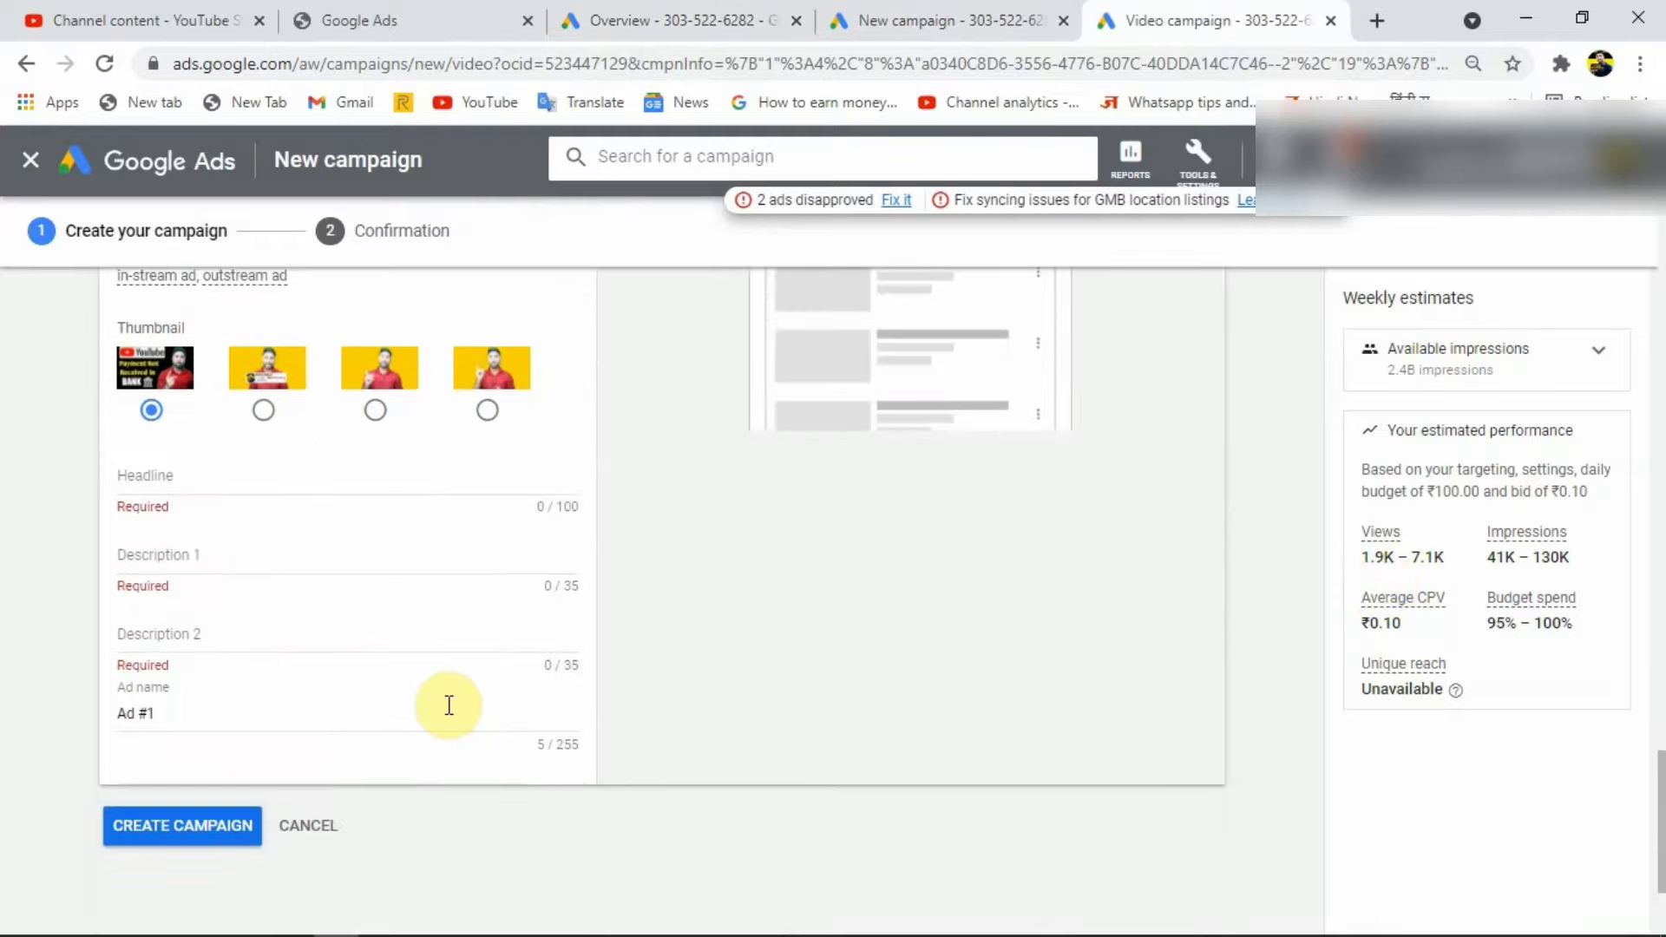
{"action": "scroll", "coordinate": [156, 486], "scroll_direction": "up", "scroll_amount": 2}
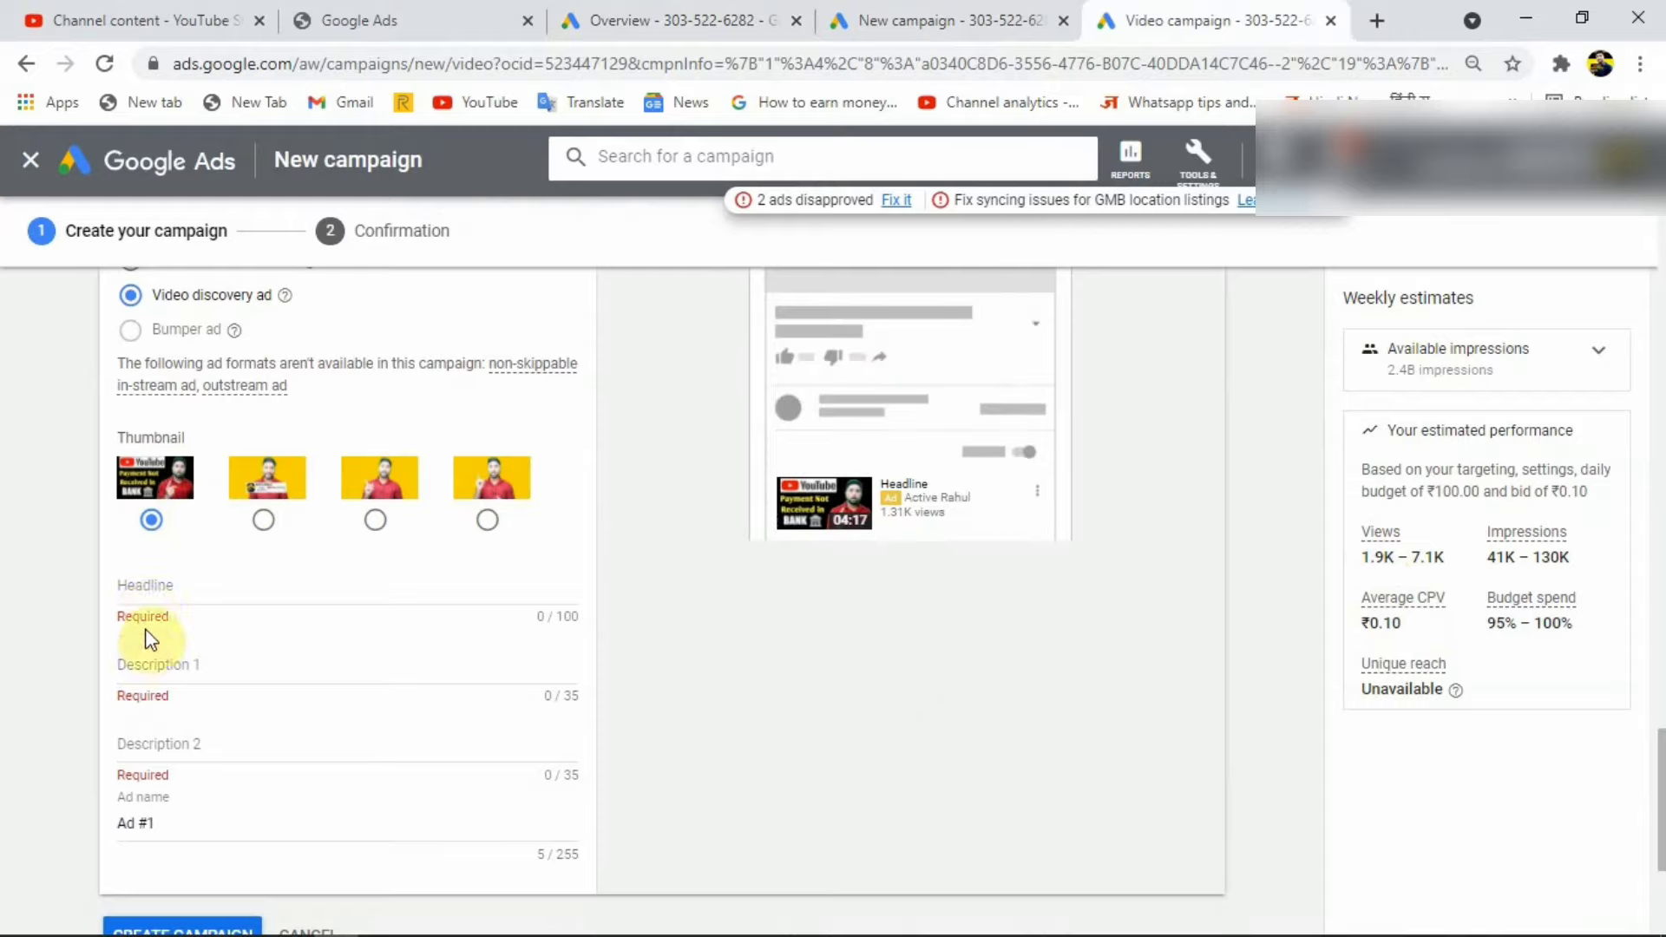
{"action": "left_click", "coordinate": [161, 583]}
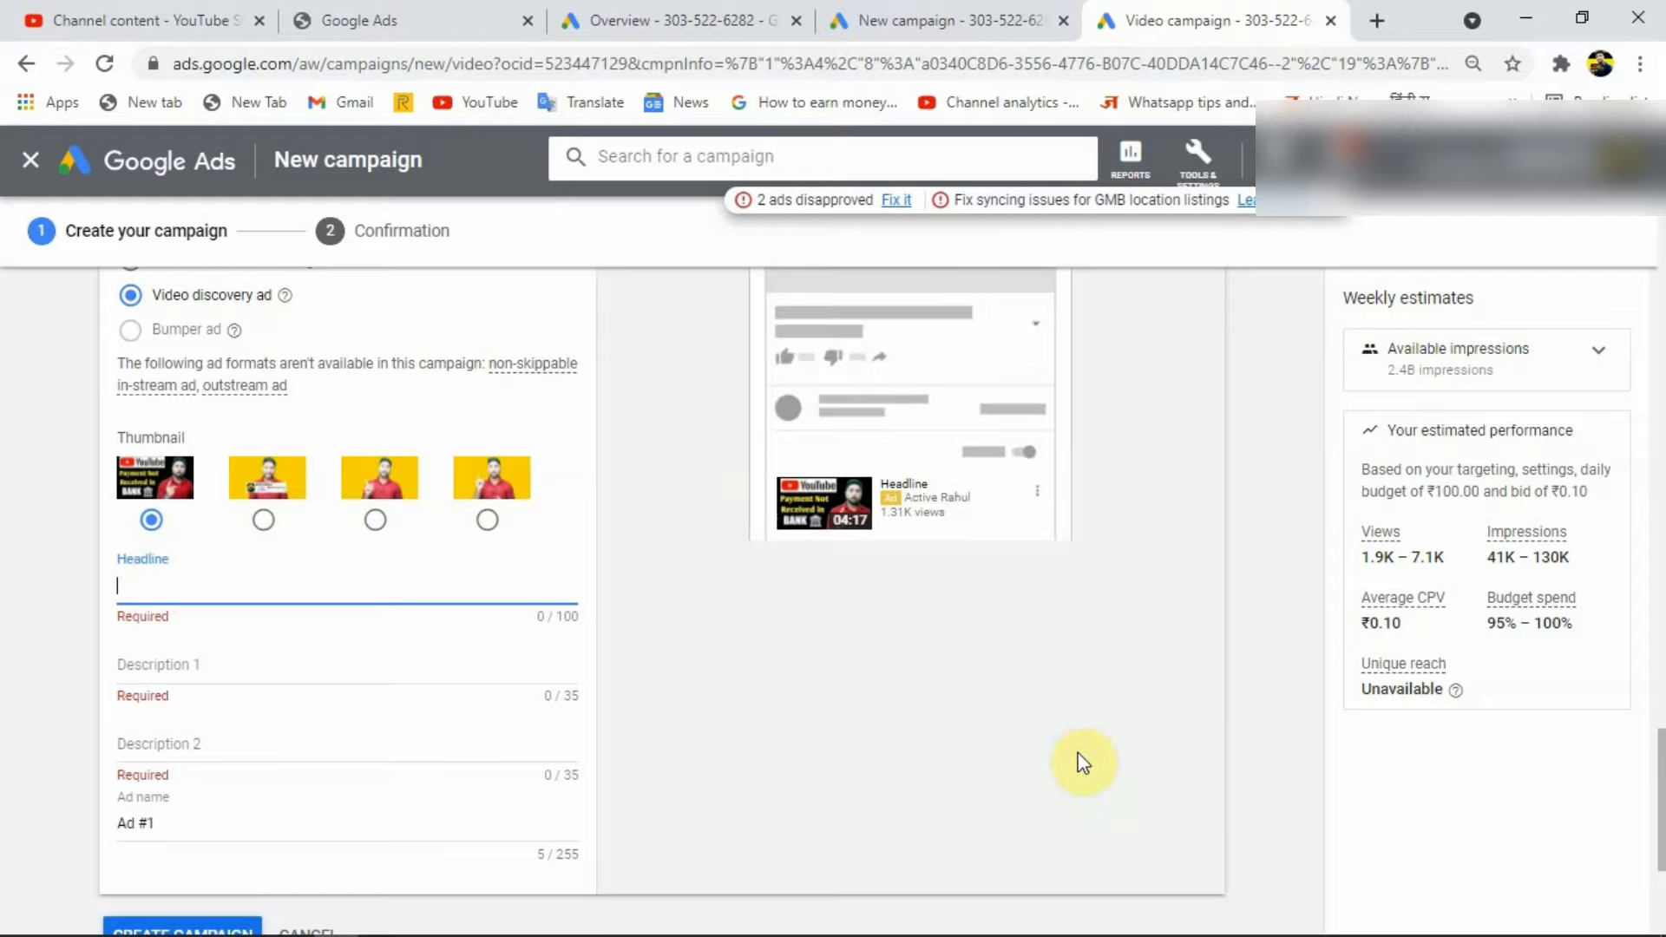
{"action": "type", "text": "paym"}
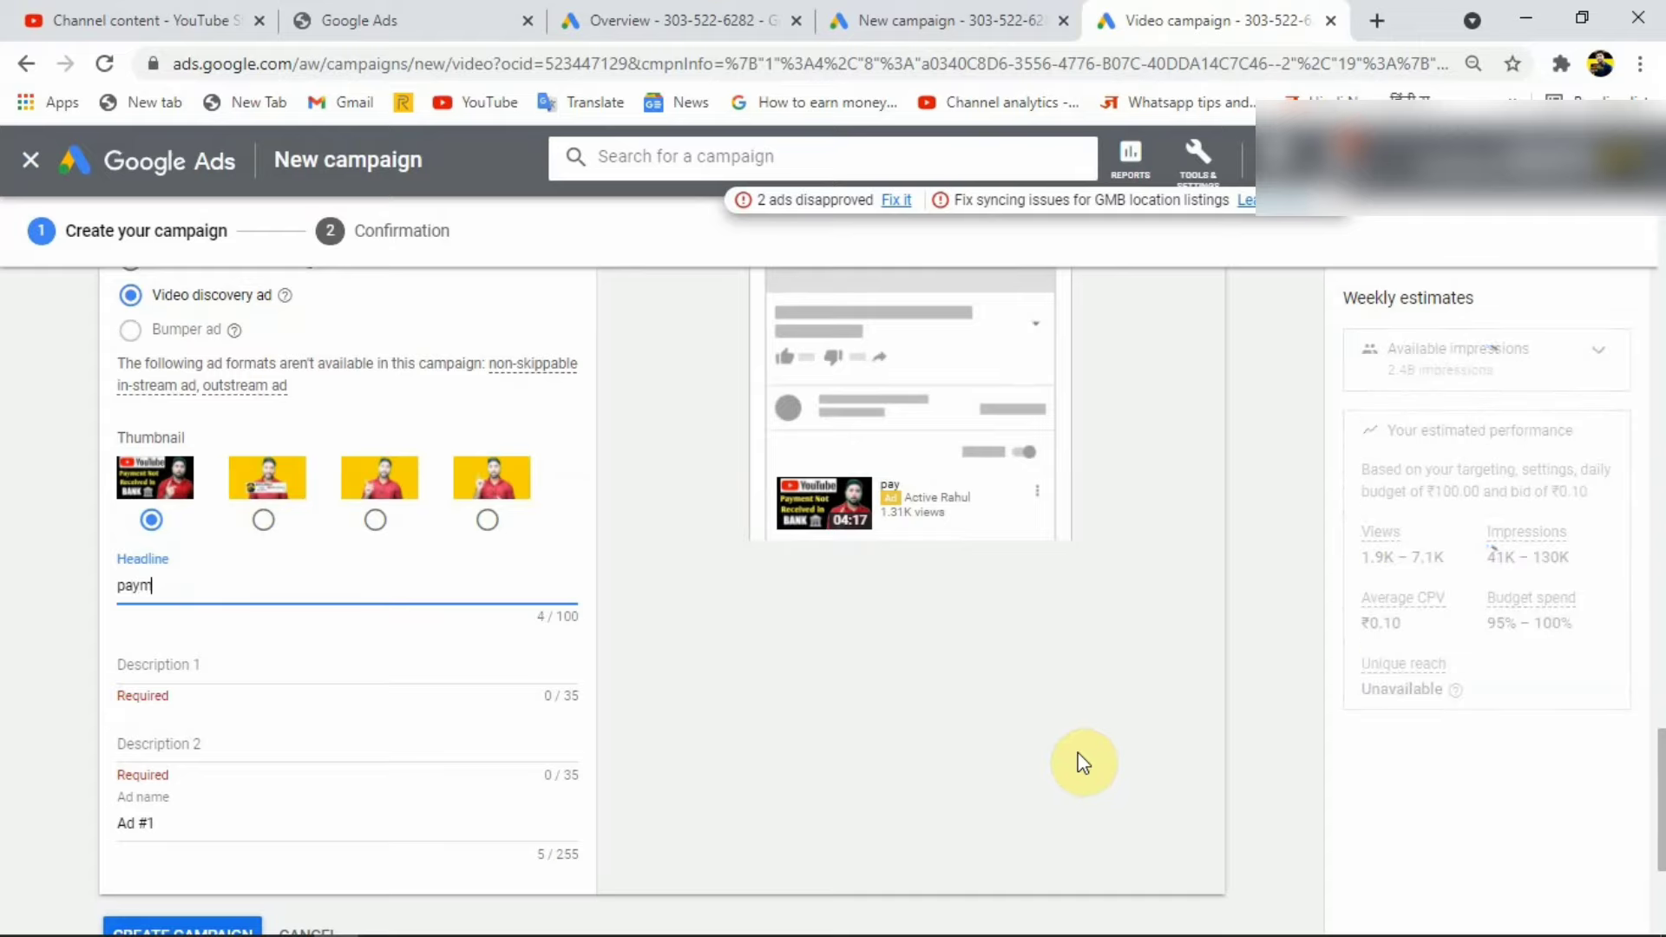
{"action": "type", "text": "ent no"}
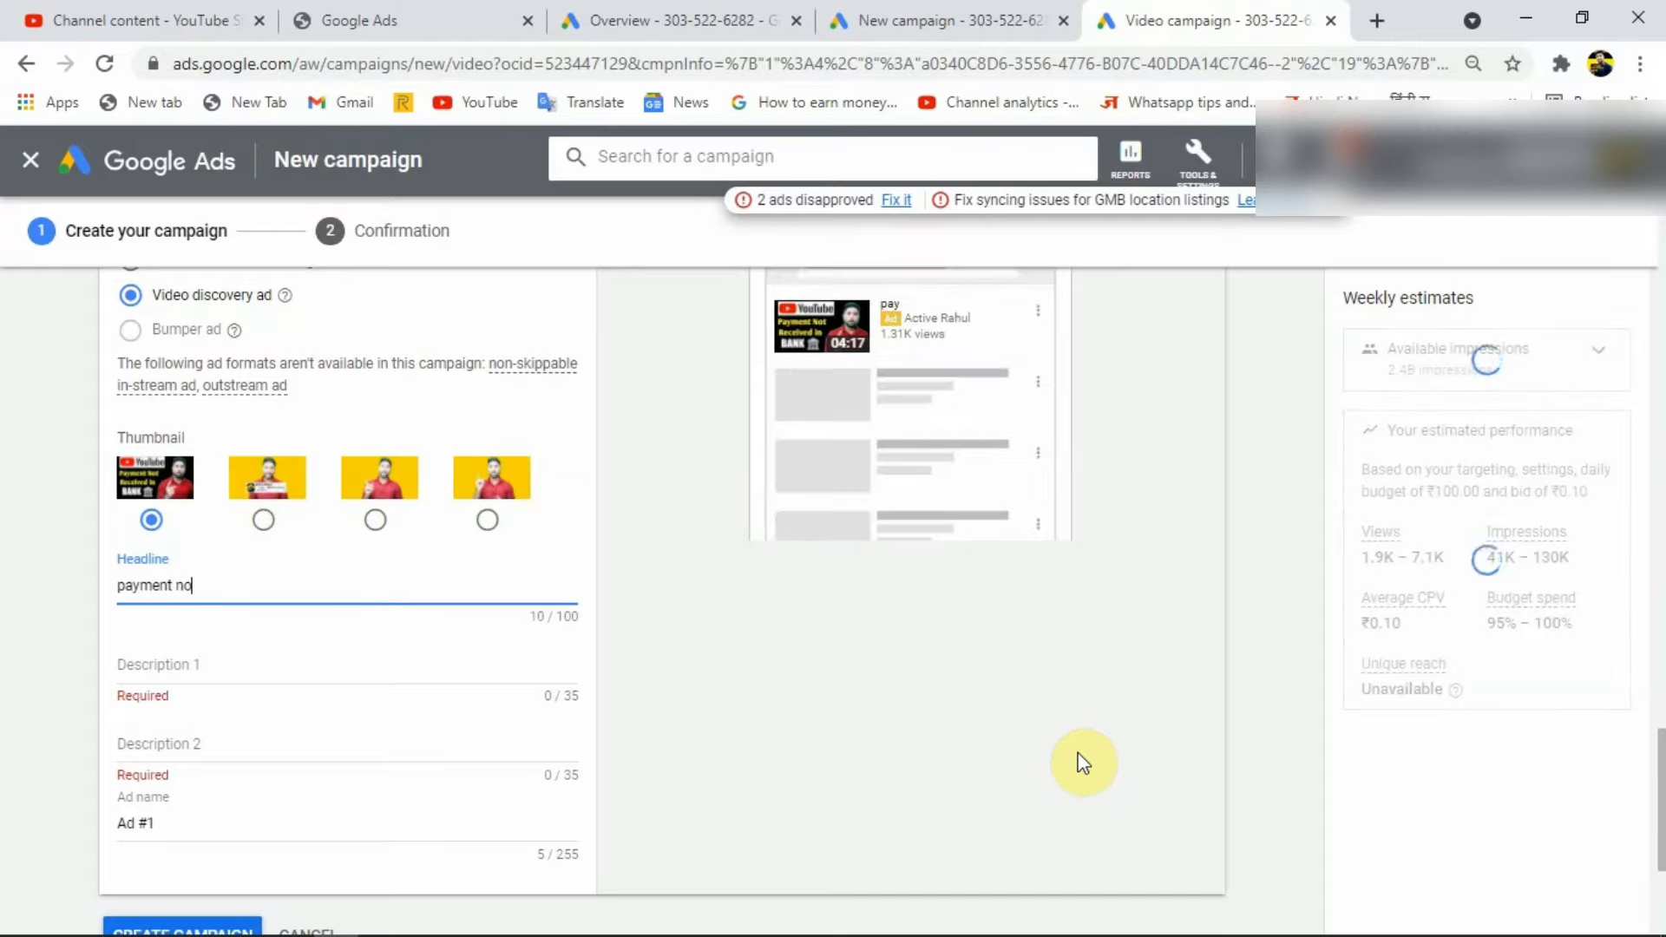
{"action": "type", "text": "t recived"}
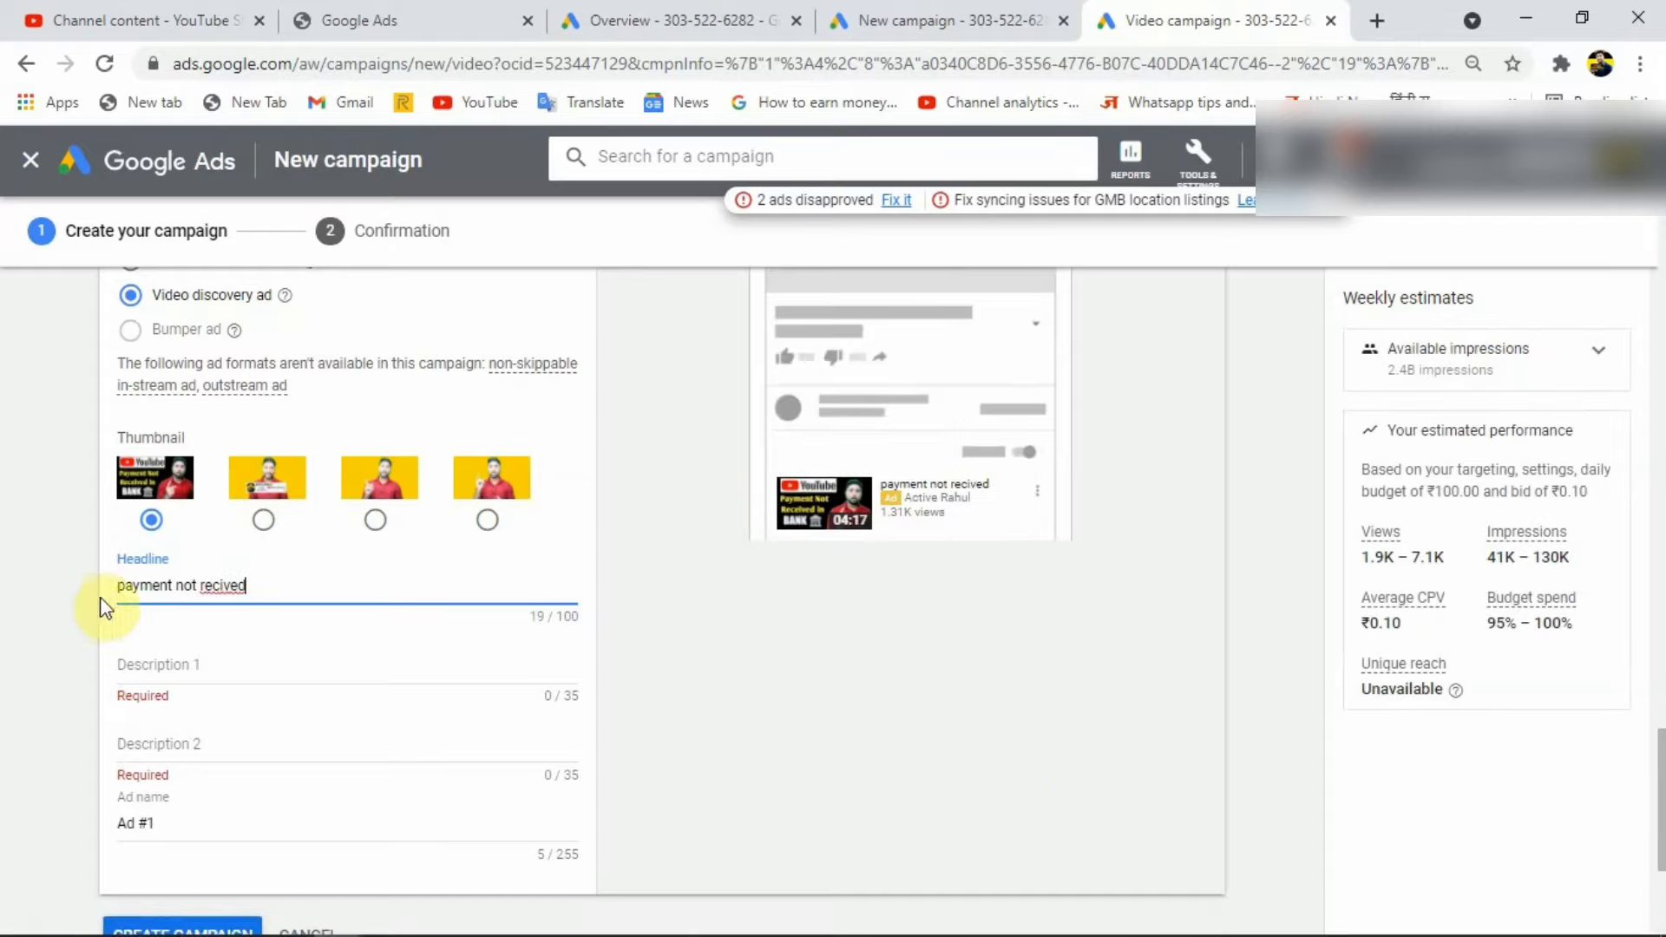
Step: Copy the headline "payment not recived" into both Description 1 and Description 2 of the ad
{"action": "left_click_drag", "start_coordinate": [120, 583], "coordinate": [283, 587]}
{"action": "key", "text": "ctrl+c"}
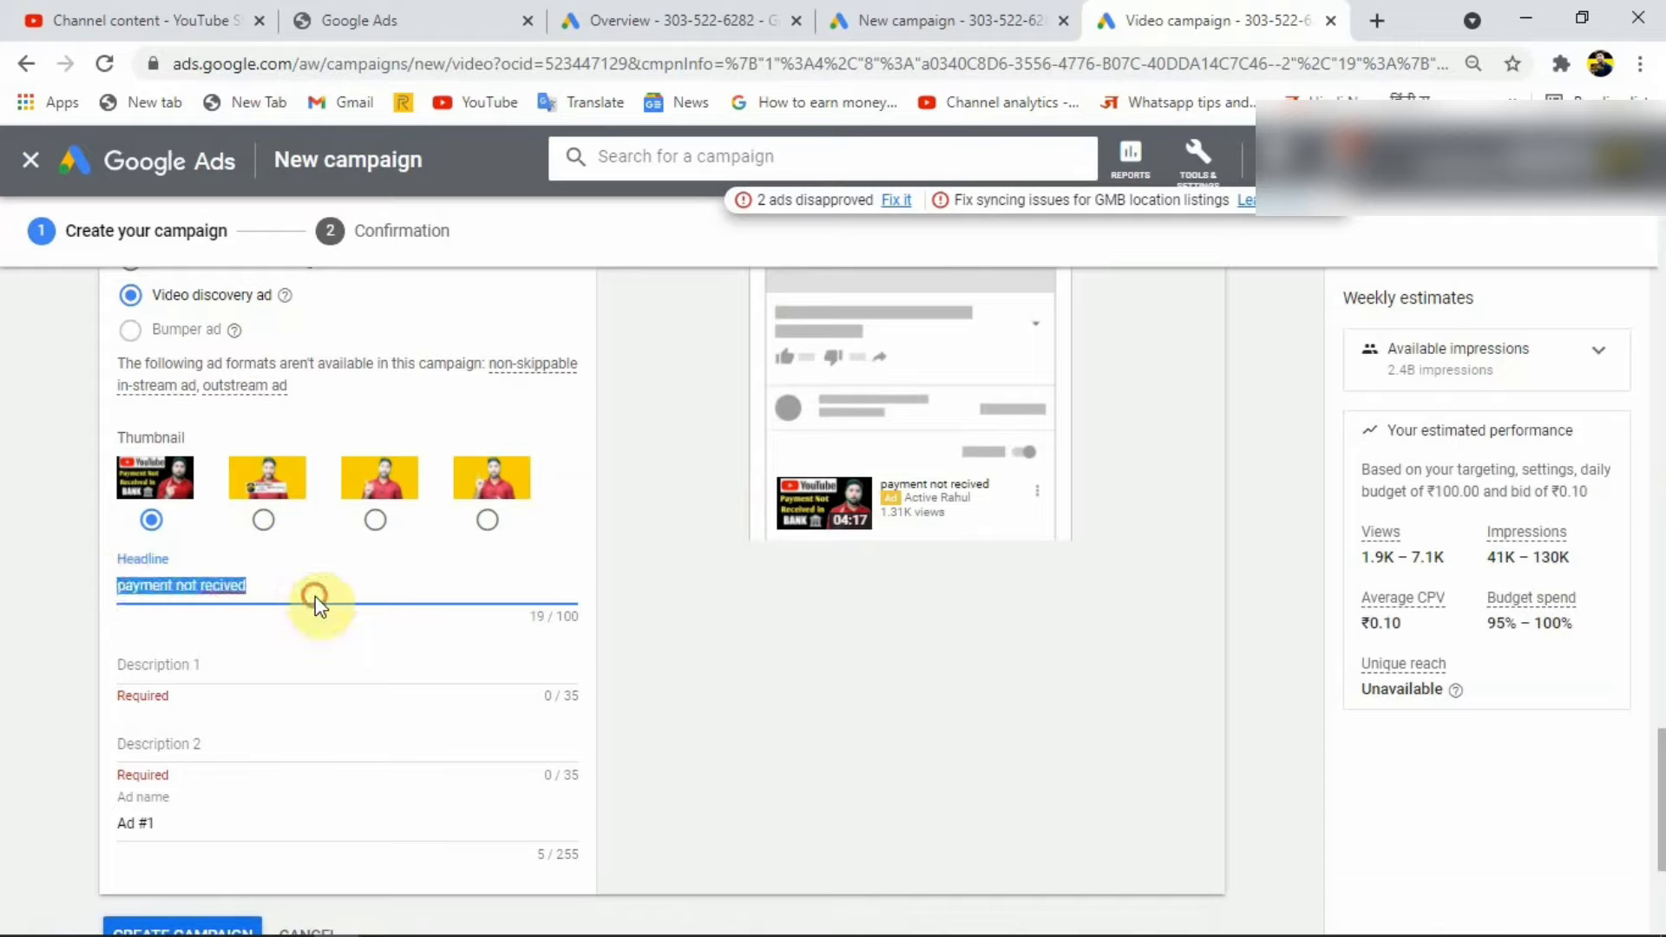
{"action": "left_click", "coordinate": [176, 663]}
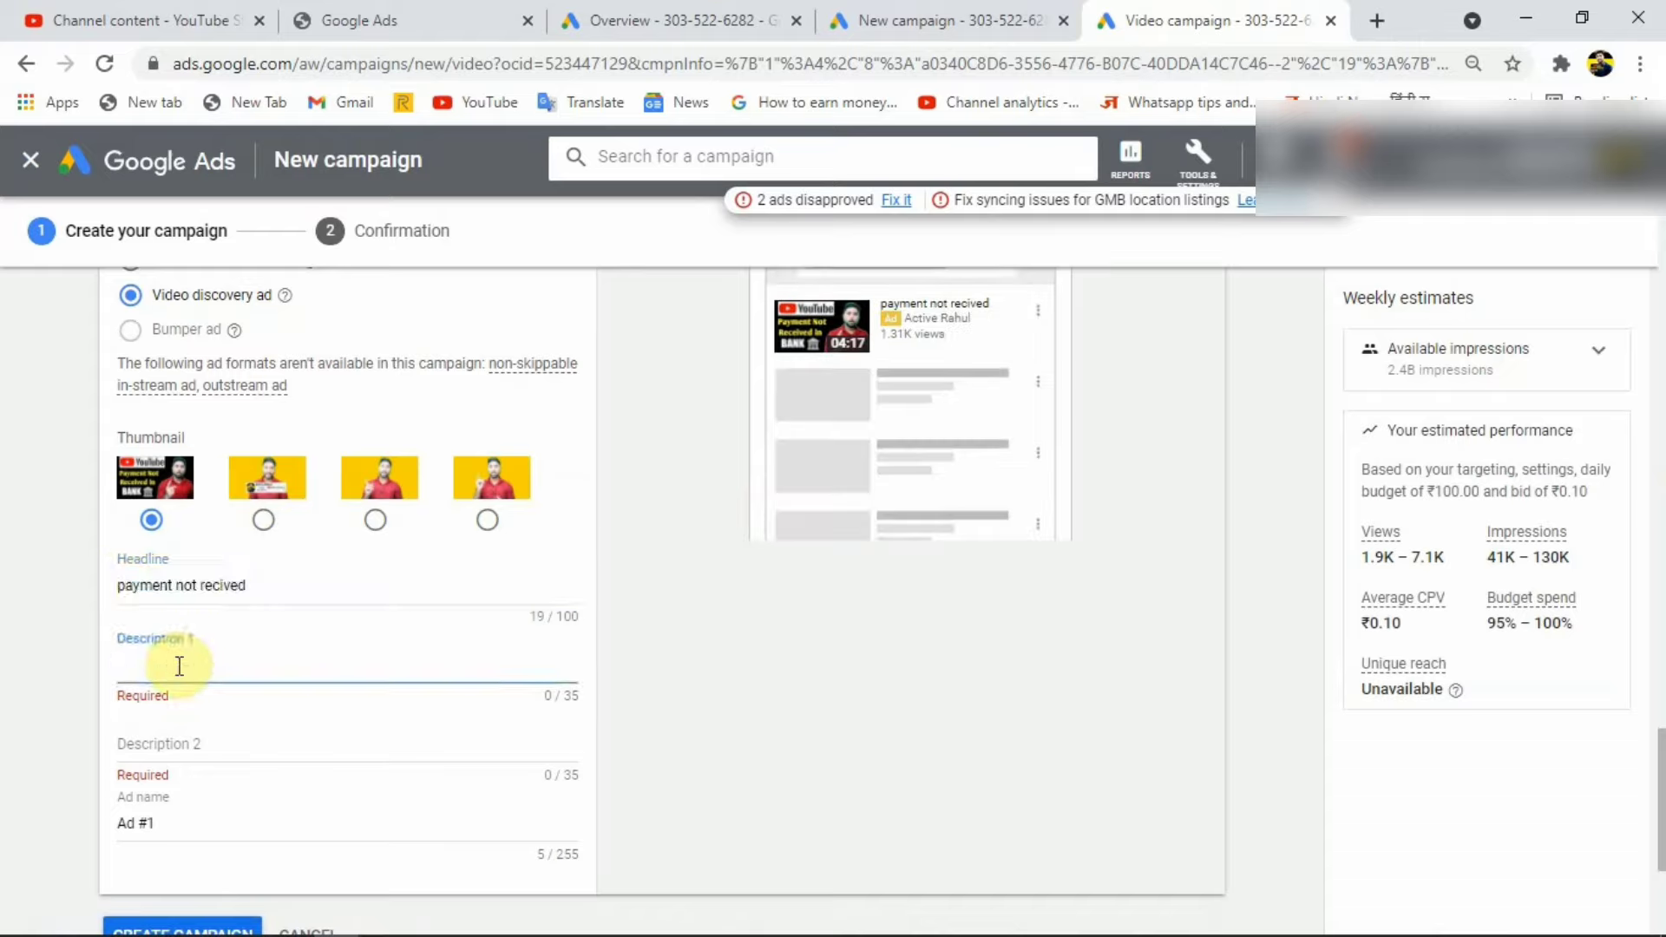
{"action": "key", "text": "ctrl+v"}
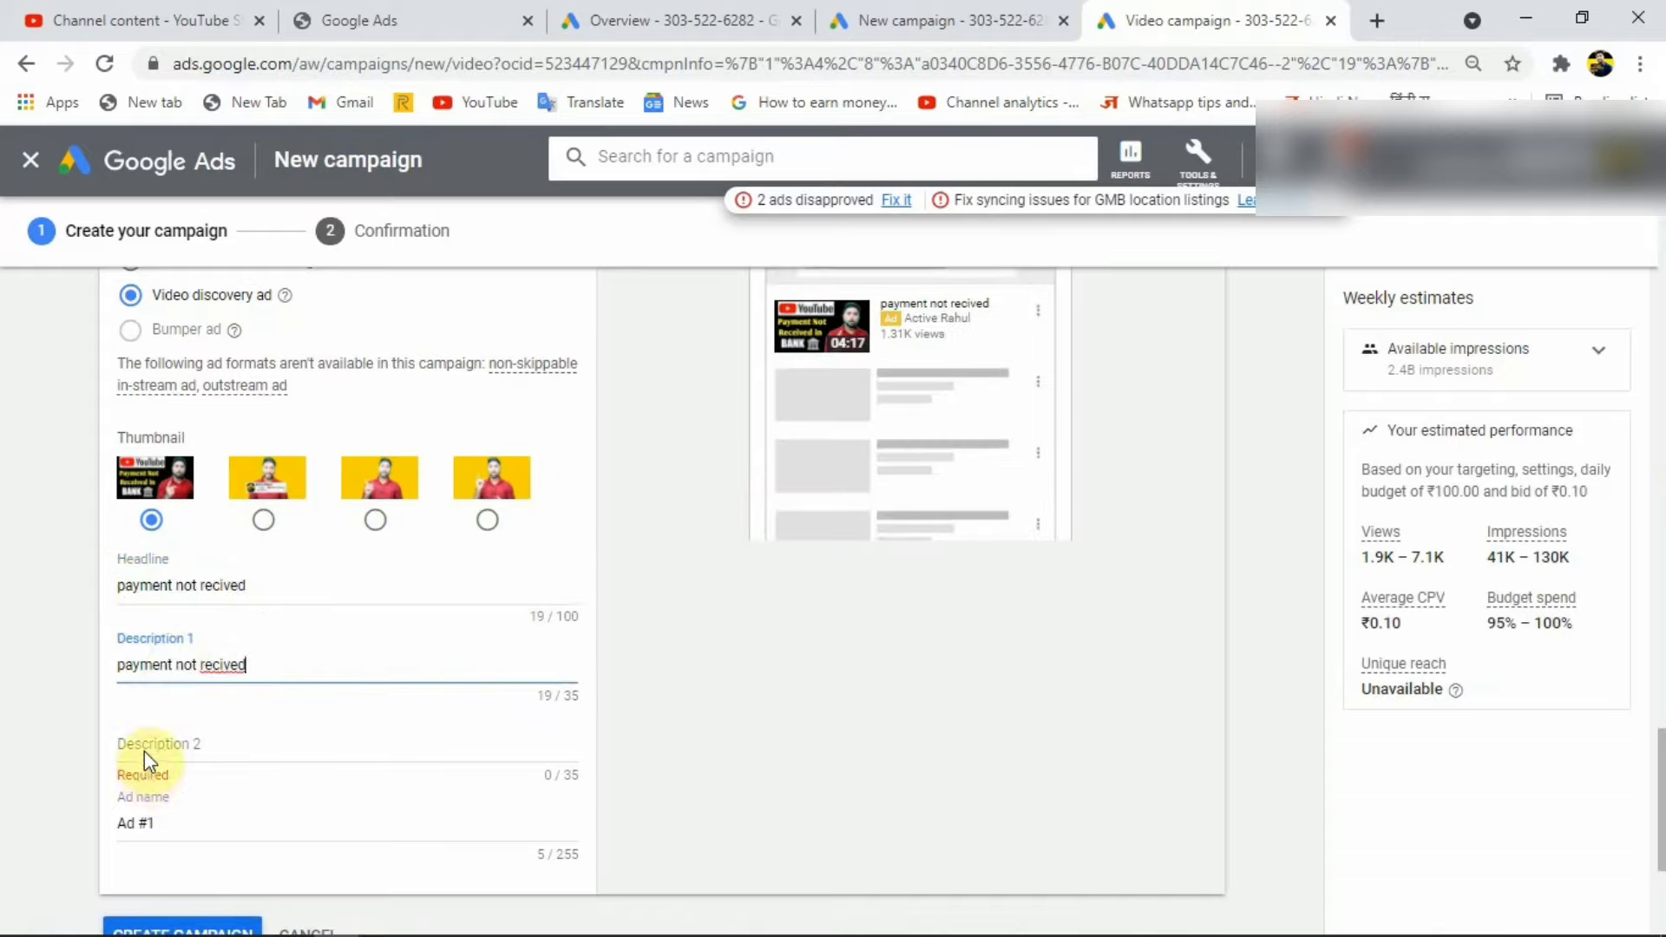
{"action": "left_click", "coordinate": [145, 746]}
{"action": "key", "text": "ctrl+v"}
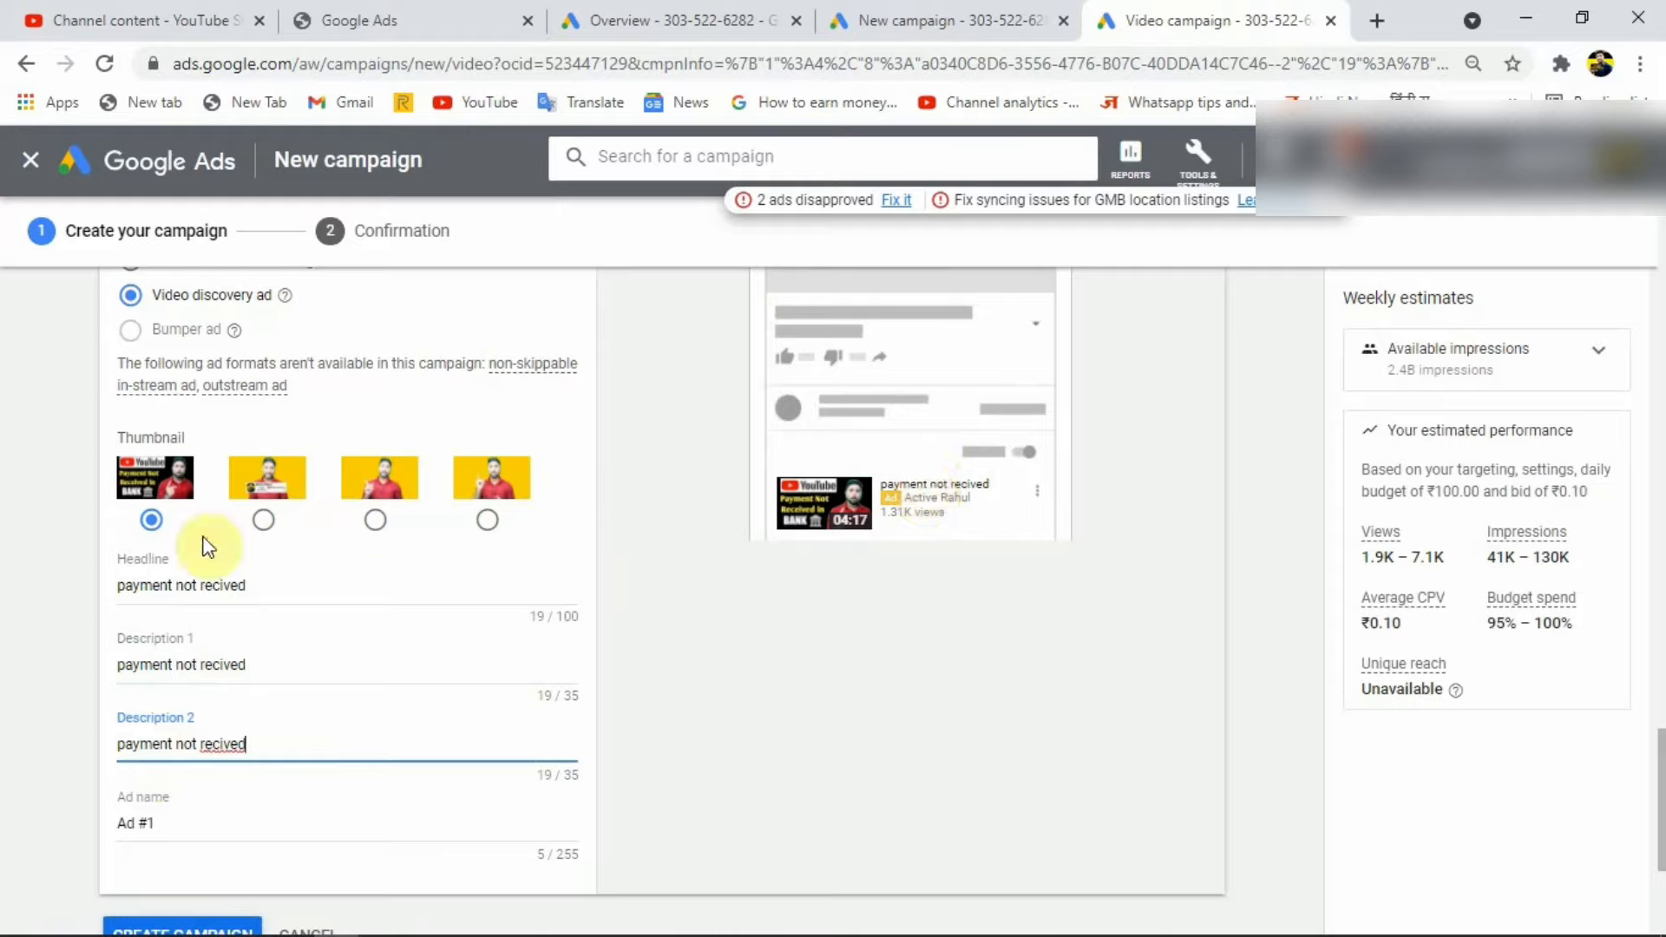
Step: Add "you tub" in front of the headline text so it reads "you tub payment not recived"
{"action": "left_click", "coordinate": [116, 589]}
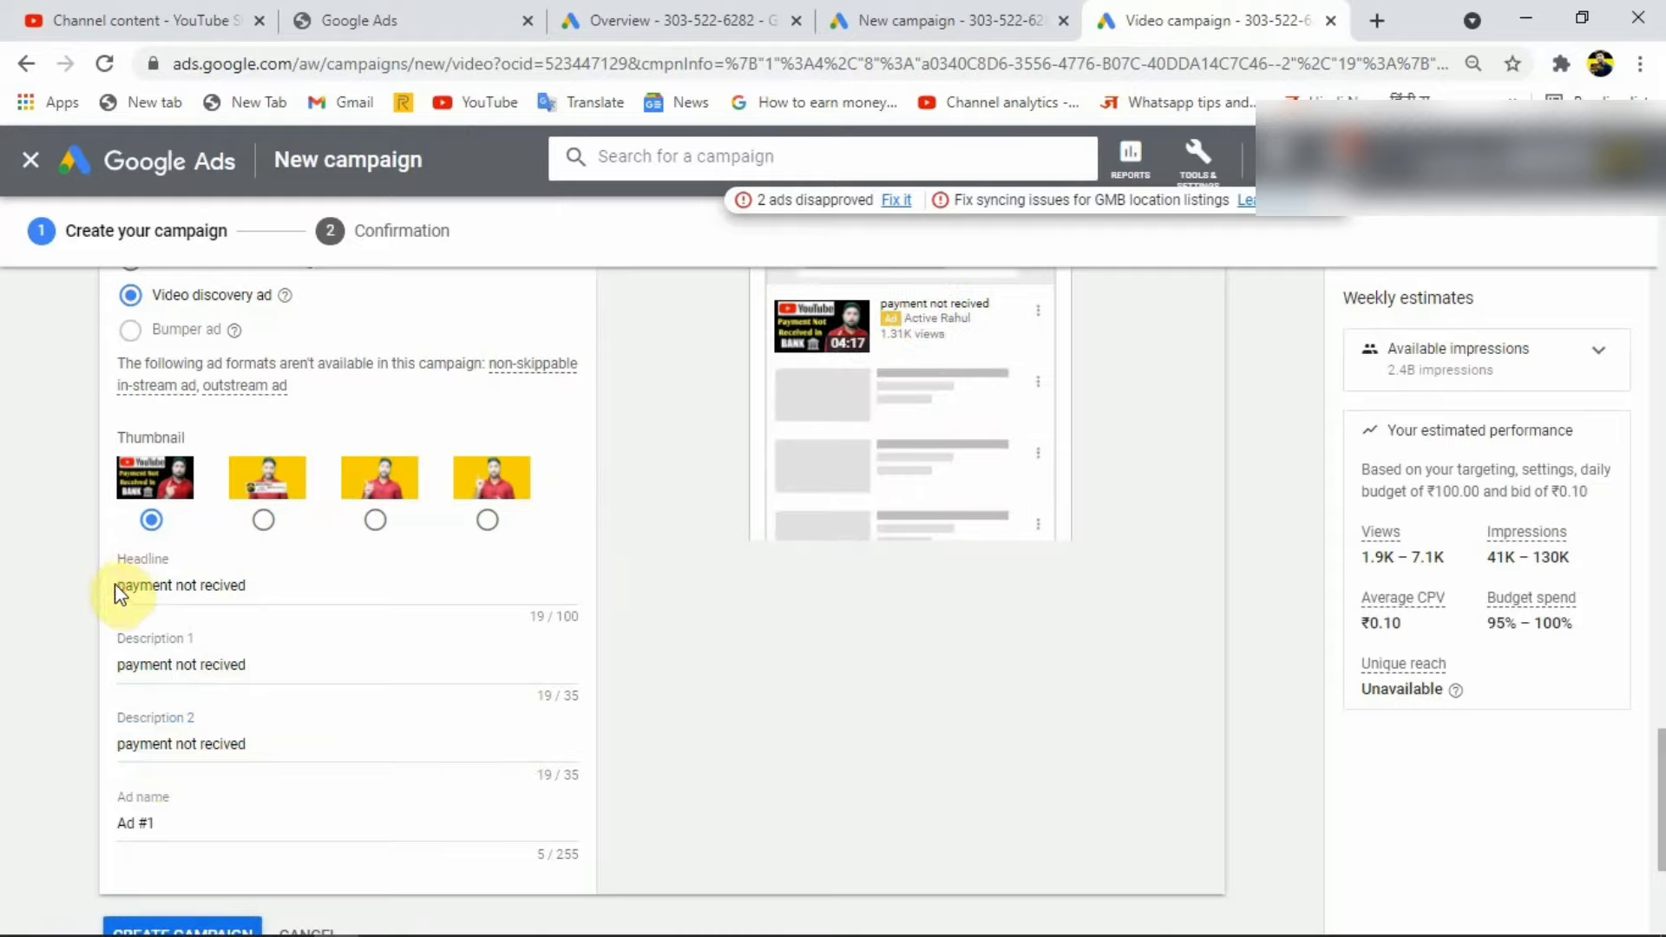
{"action": "left_click", "coordinate": [123, 583]}
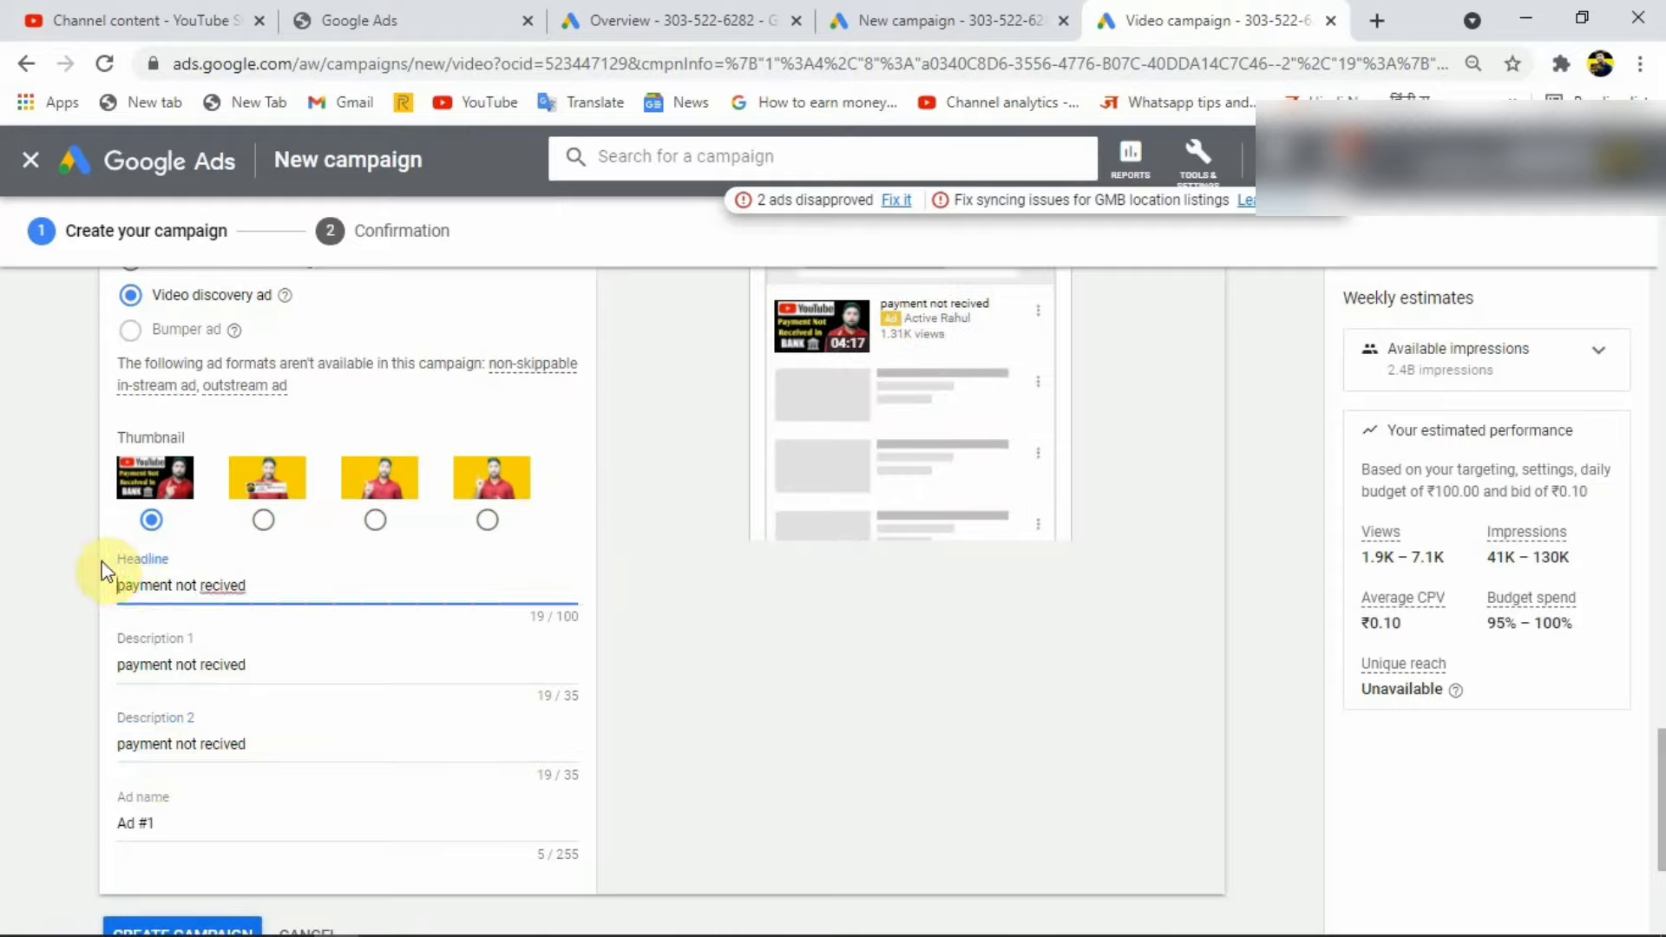
{"action": "type", "text": "you "}
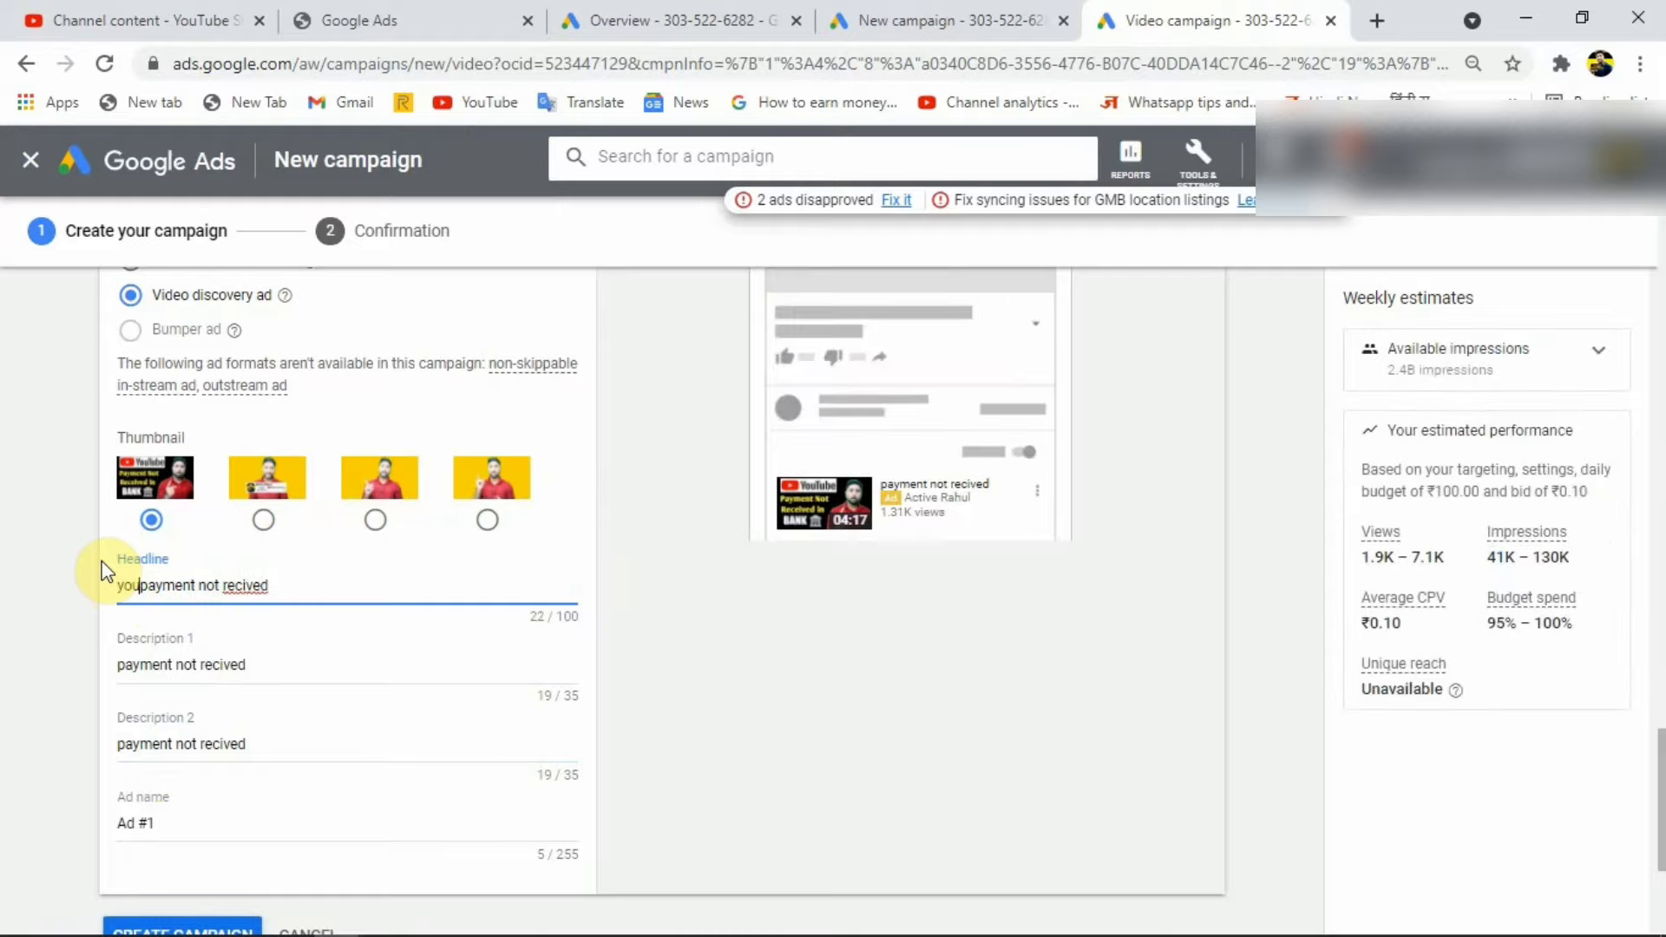
{"action": "type", "text": "tub"}
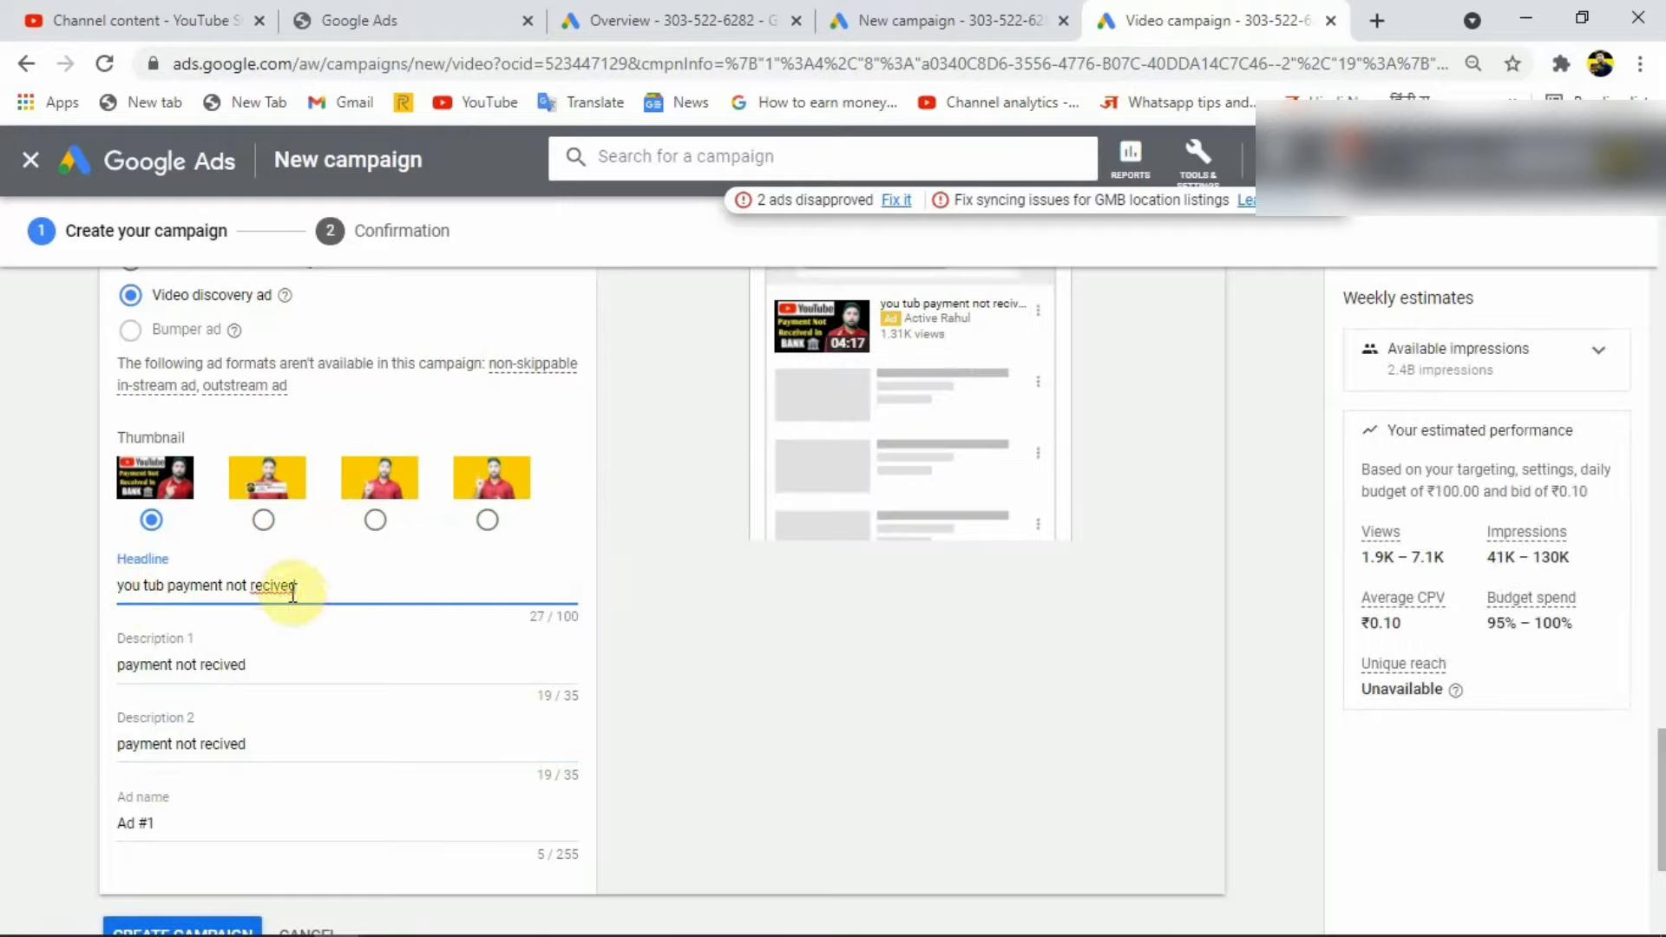
Step: Replace the text of Description 1 and Description 2 with the headline "you tub payment not recived"
{"action": "left_click_drag", "start_coordinate": [294, 585], "coordinate": [135, 575]}
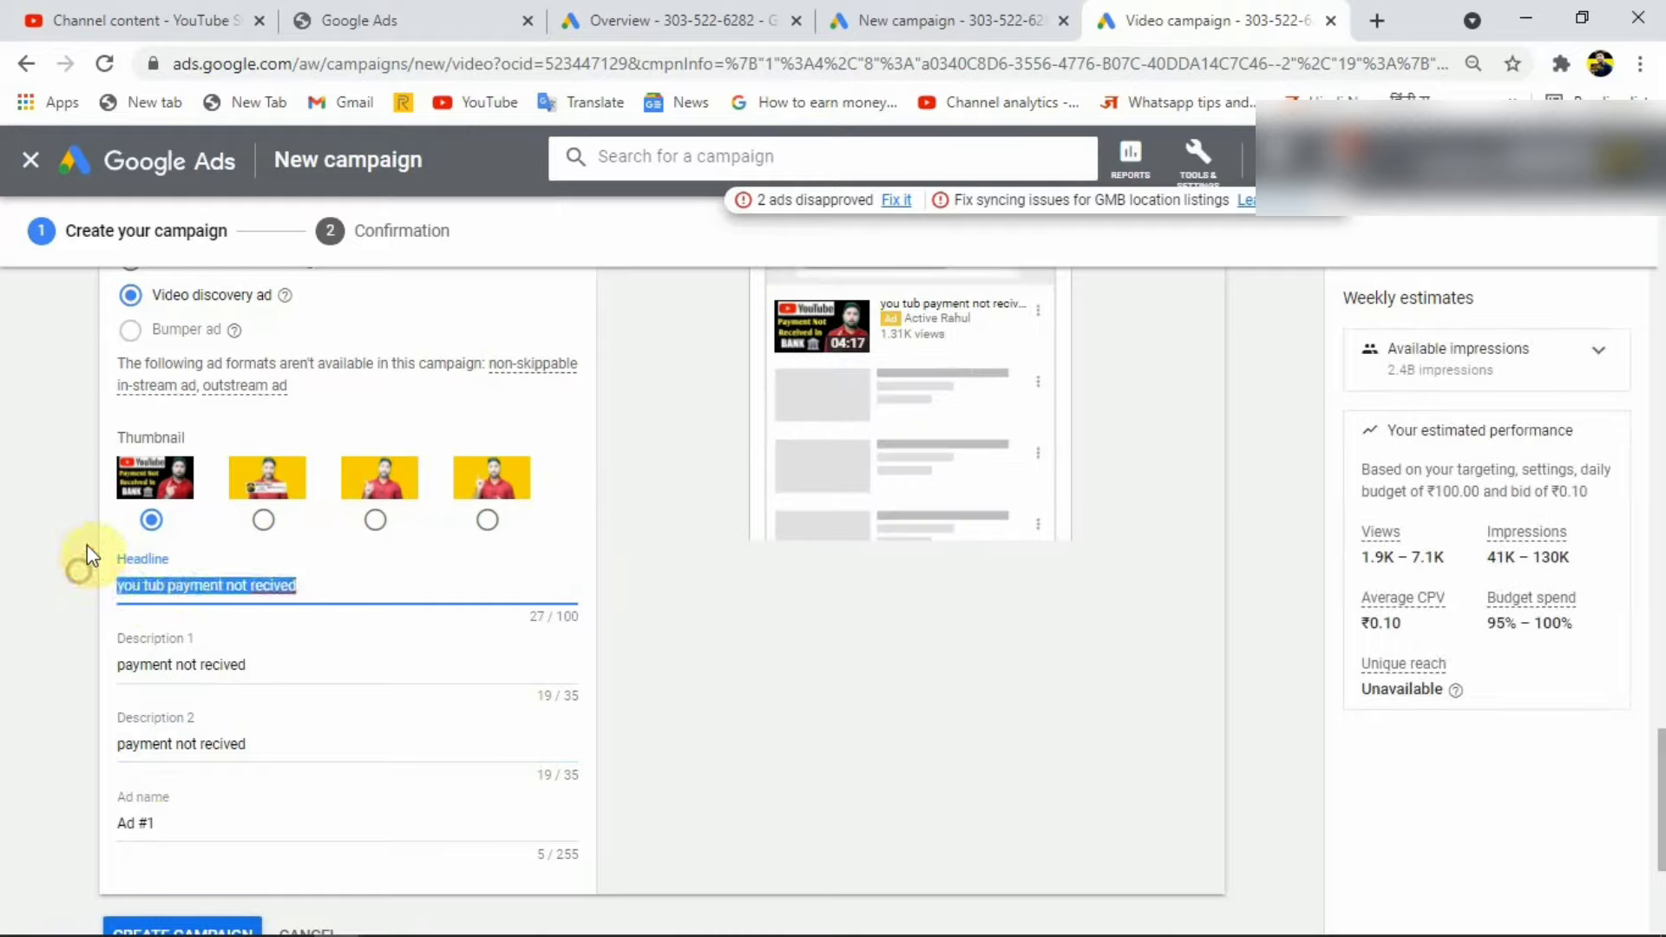
{"action": "left_click", "coordinate": [260, 664]}
{"action": "left_click_drag", "start_coordinate": [246, 665], "coordinate": [97, 664]}
{"action": "left_click", "coordinate": [92, 637]}
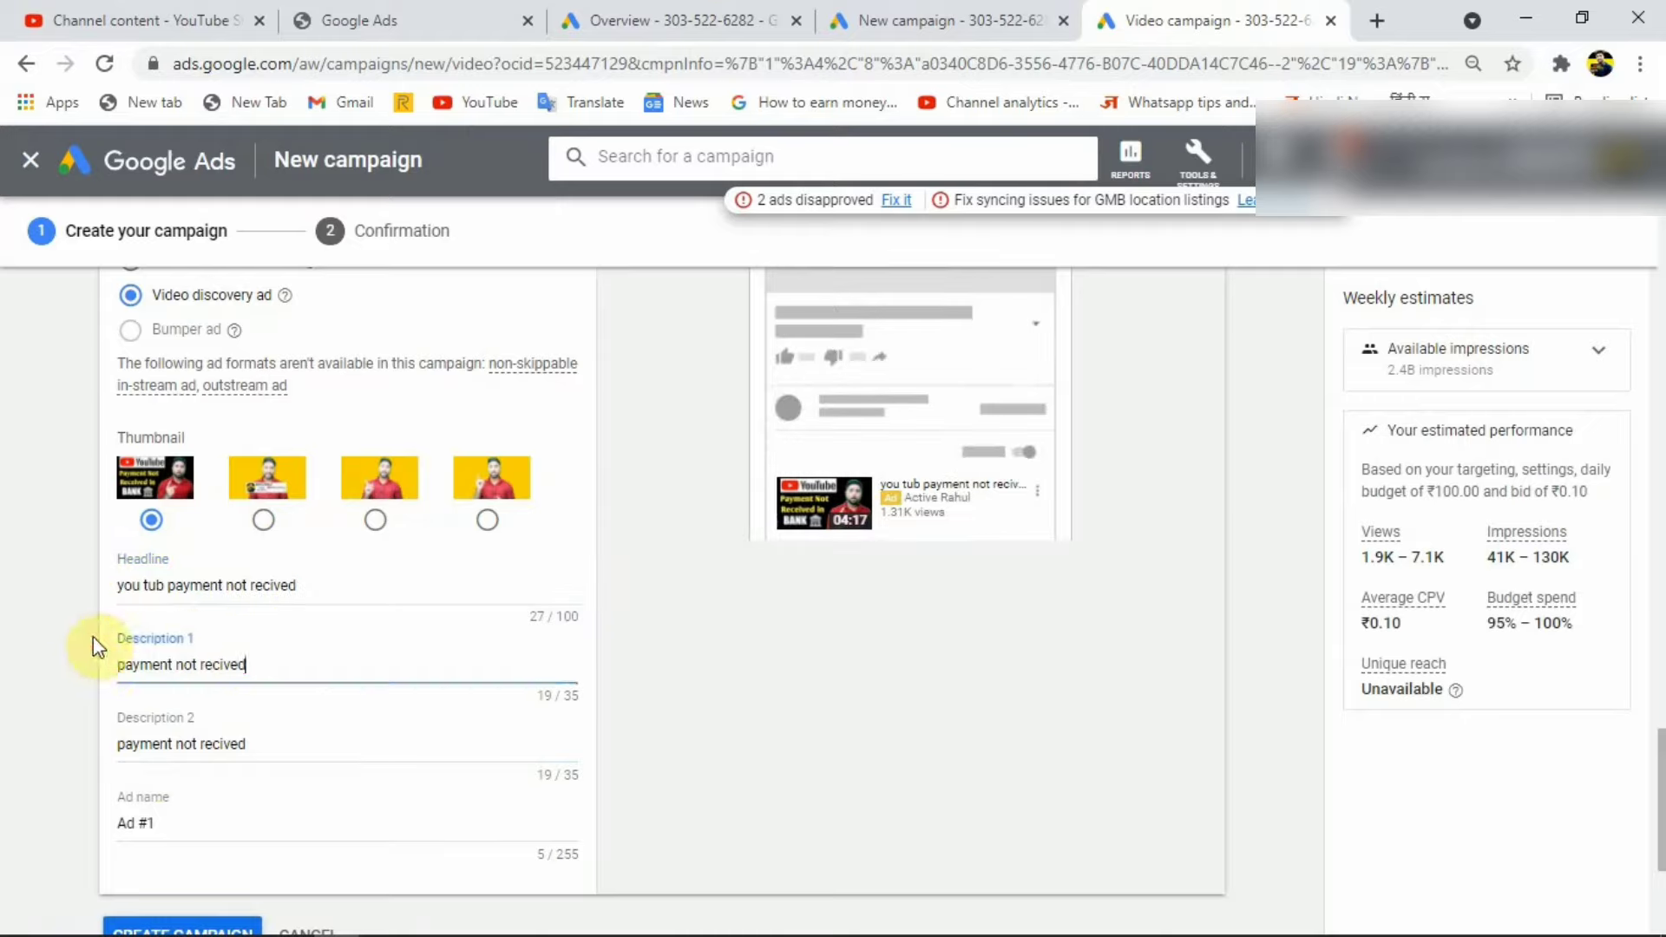
{"action": "left_click_drag", "start_coordinate": [247, 662], "coordinate": [221, 662]}
{"action": "left_click", "coordinate": [61, 676]}
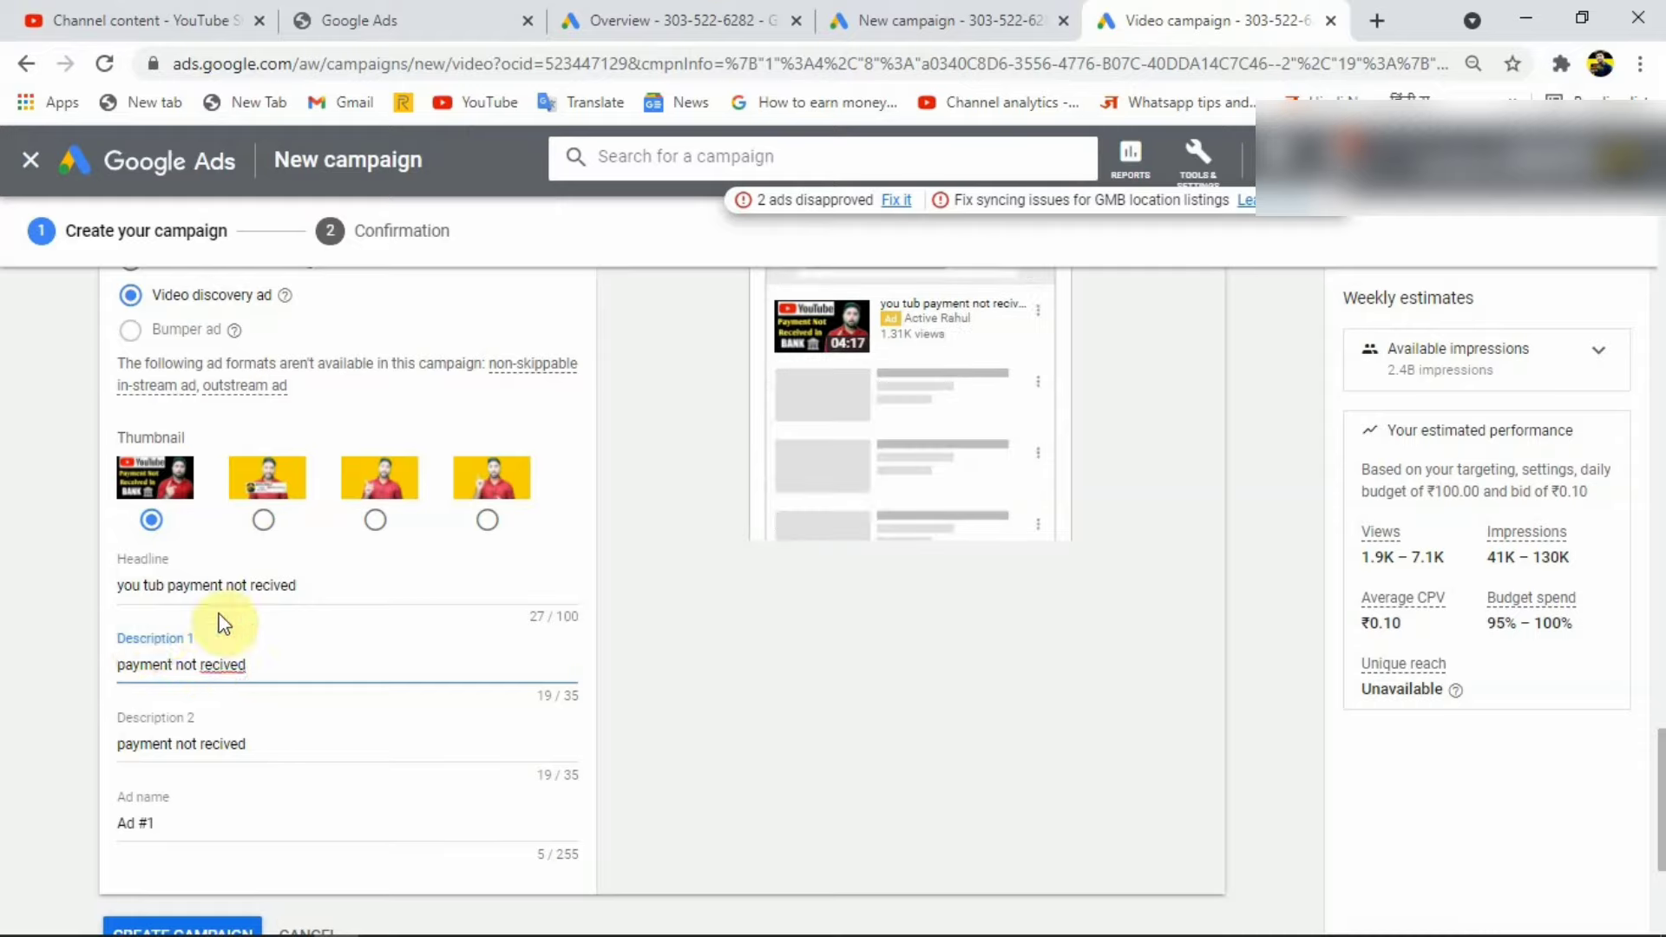
{"action": "left_click_drag", "start_coordinate": [321, 586], "coordinate": [106, 577]}
{"action": "key", "text": "ctrl+c"}
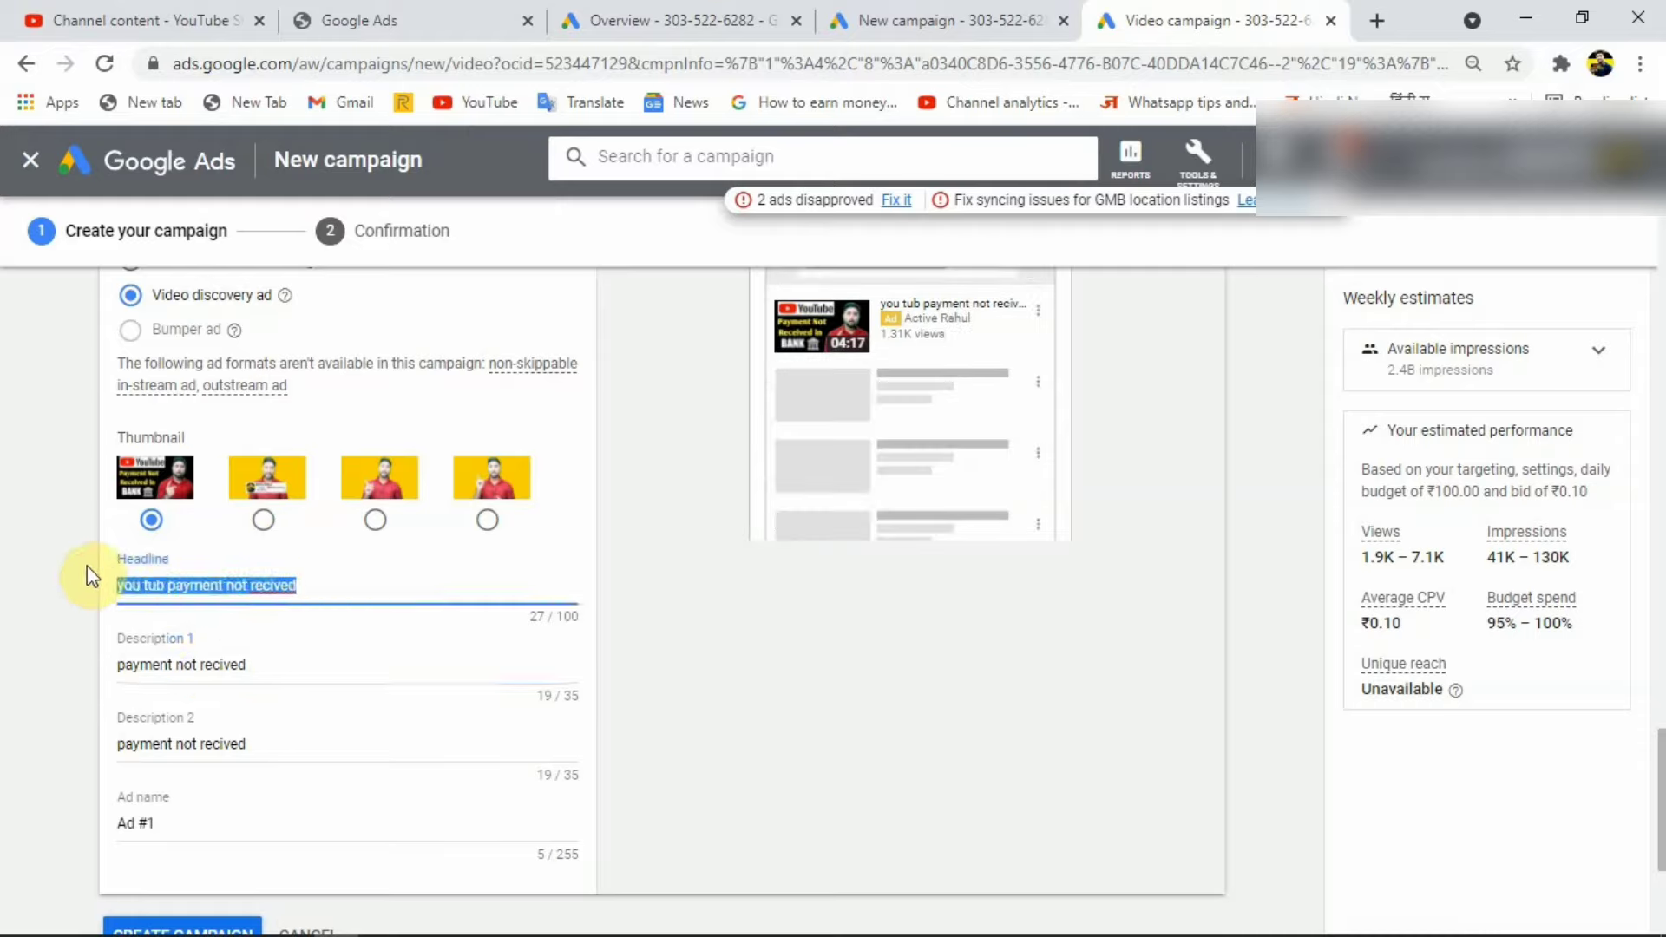
{"action": "left_click_drag", "start_coordinate": [253, 665], "coordinate": [53, 633]}
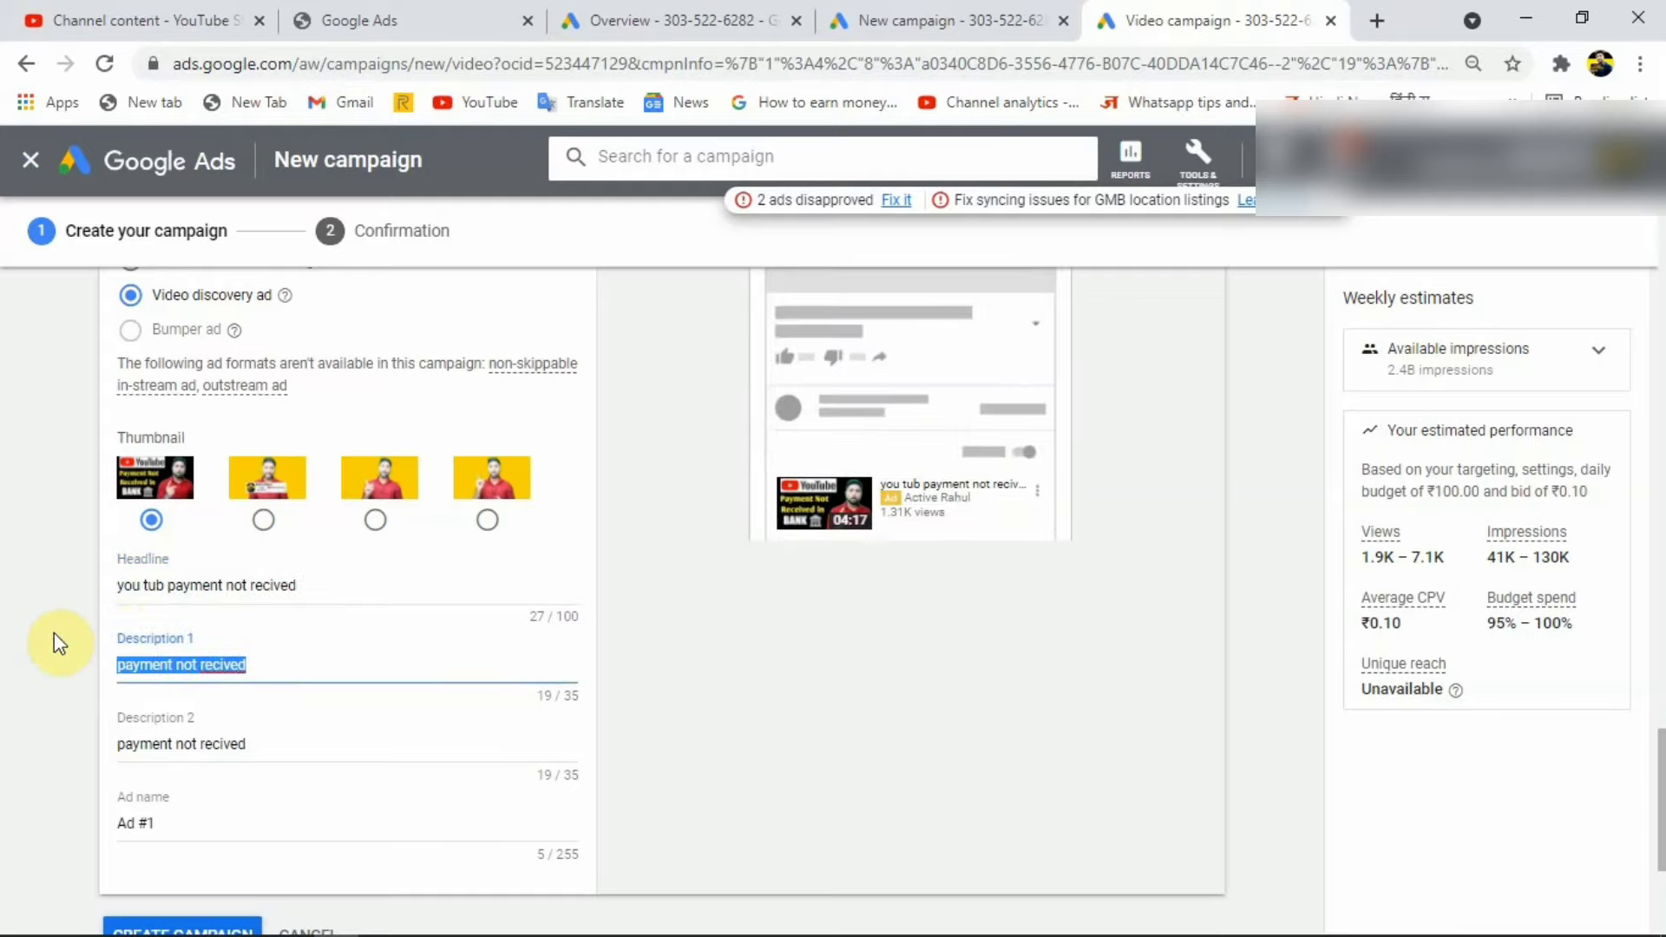
{"action": "key", "text": "ctrl+v"}
{"action": "left_click_drag", "start_coordinate": [245, 745], "coordinate": [18, 688]}
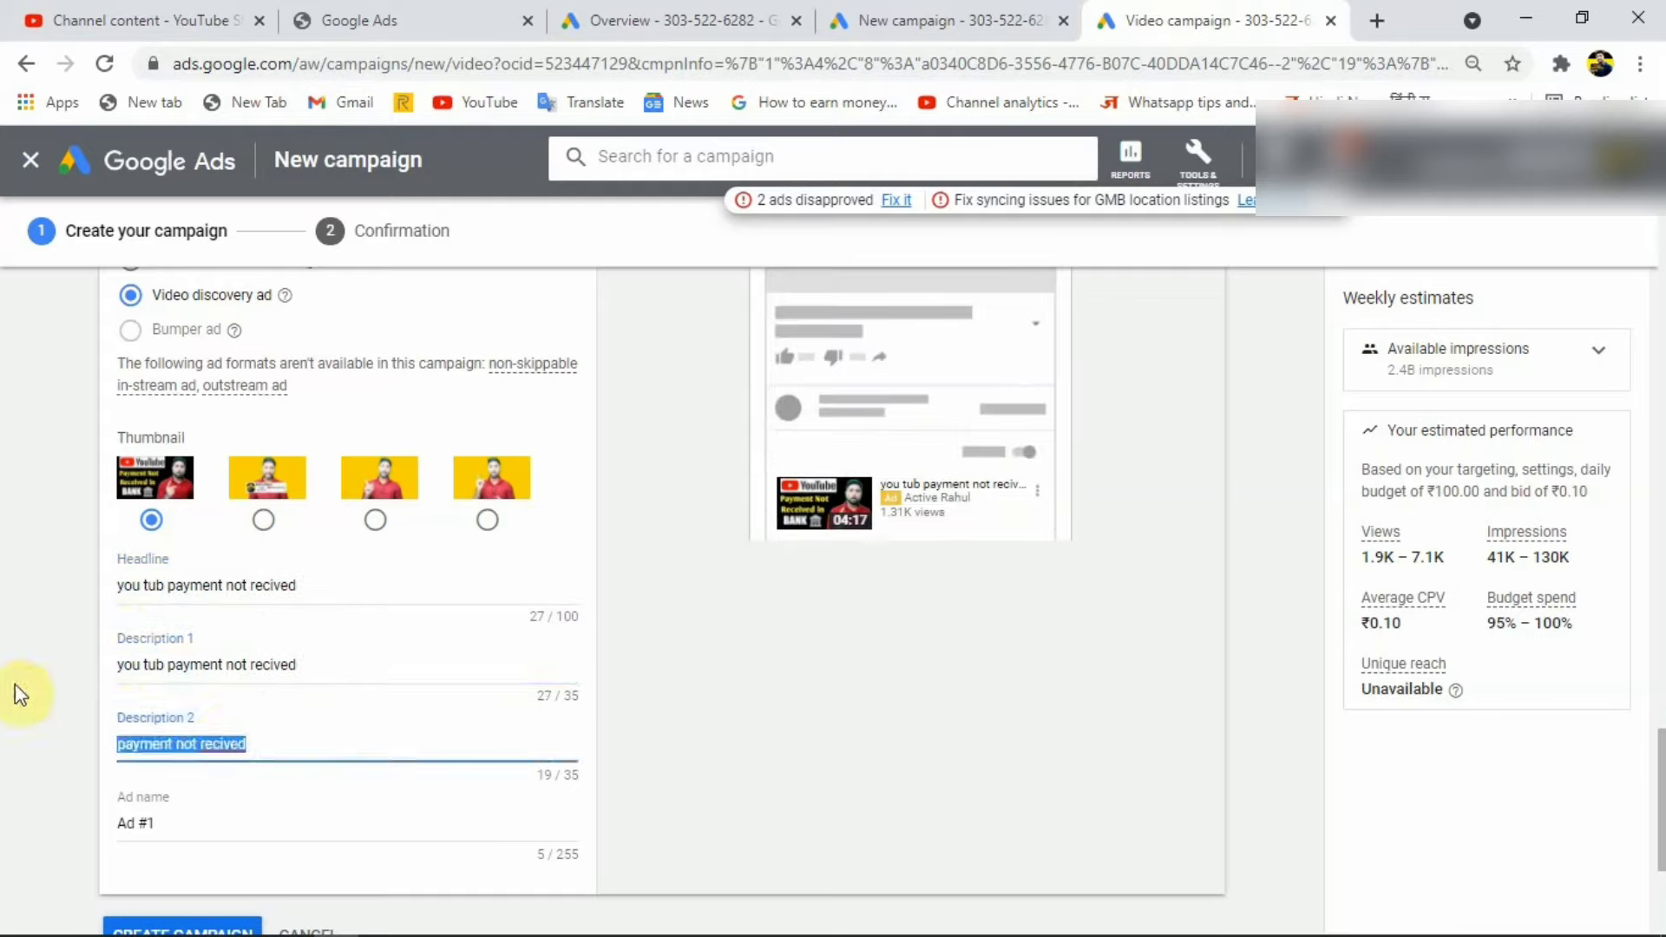
{"action": "key", "text": "ctrl+v"}
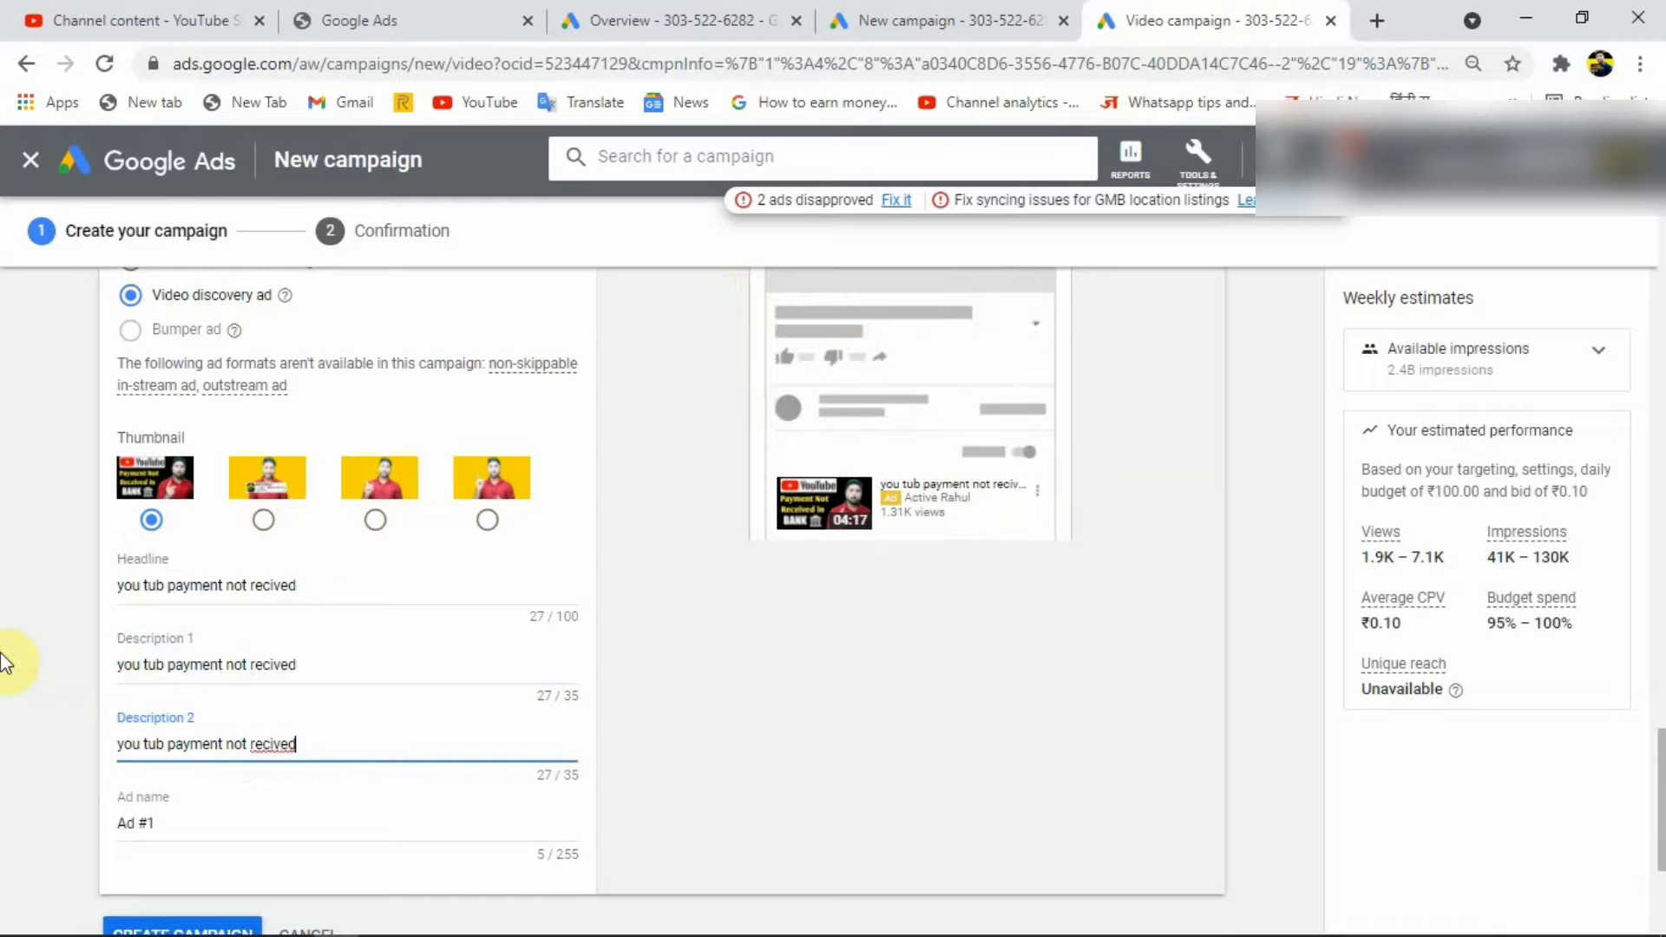
Step: Replace the default ad name with the YouTube channel's name in lowercase
{"action": "left_click_drag", "start_coordinate": [173, 822], "coordinate": [76, 825]}
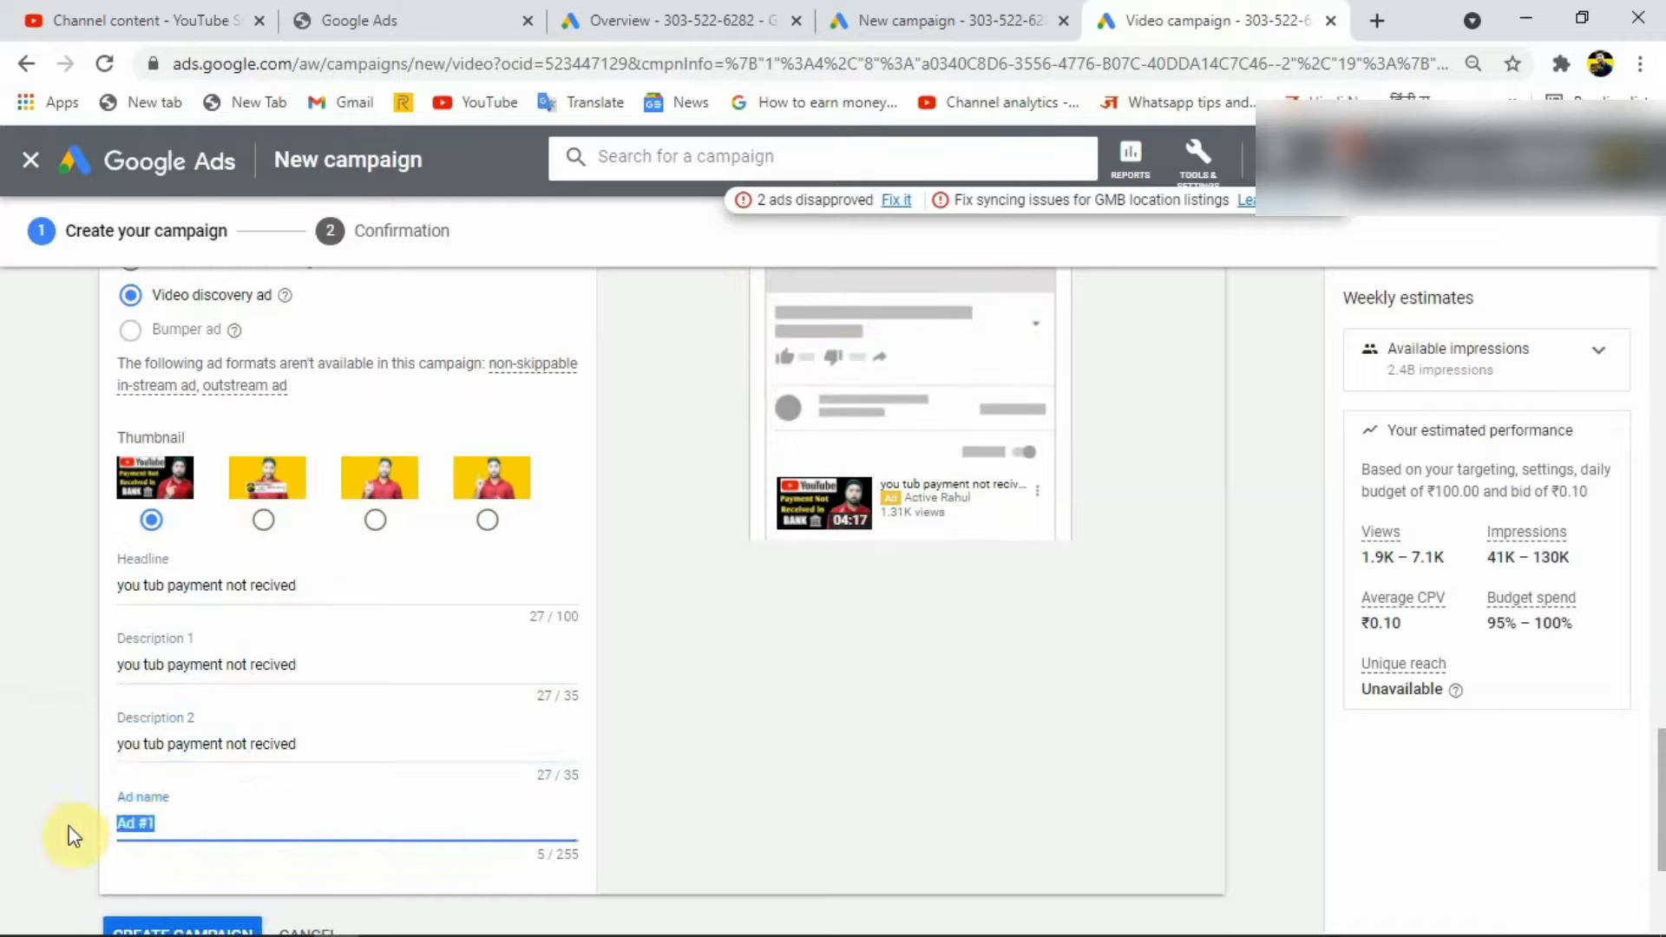
{"action": "key", "text": "BackSpace"}
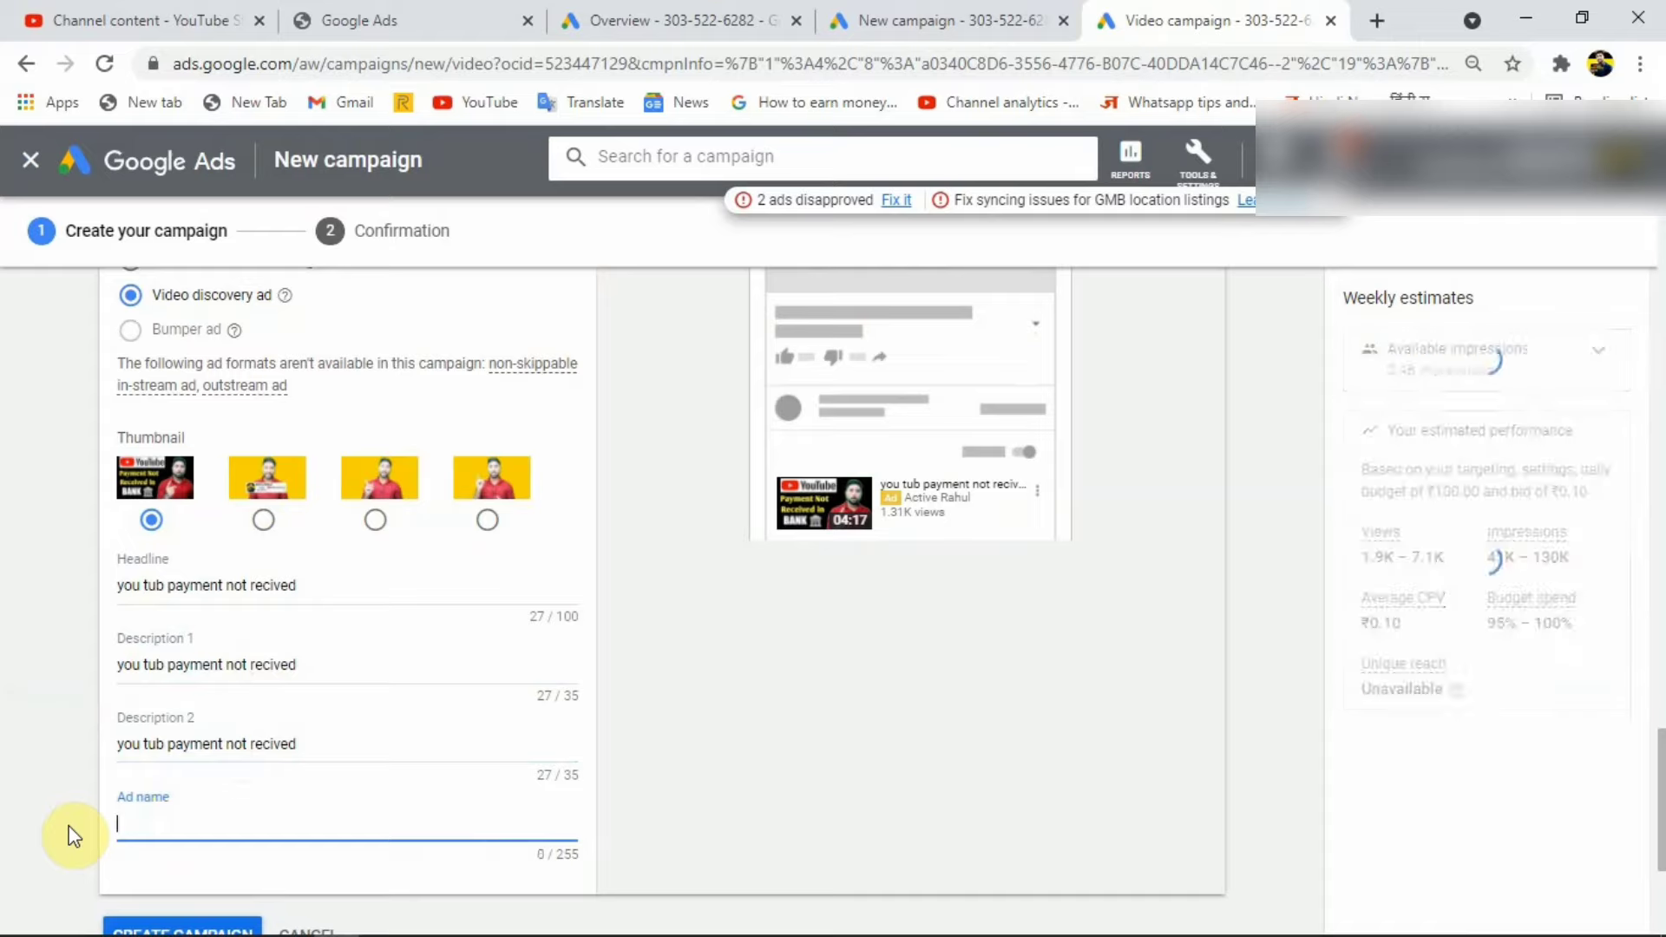
{"action": "type", "text": "adtive "}
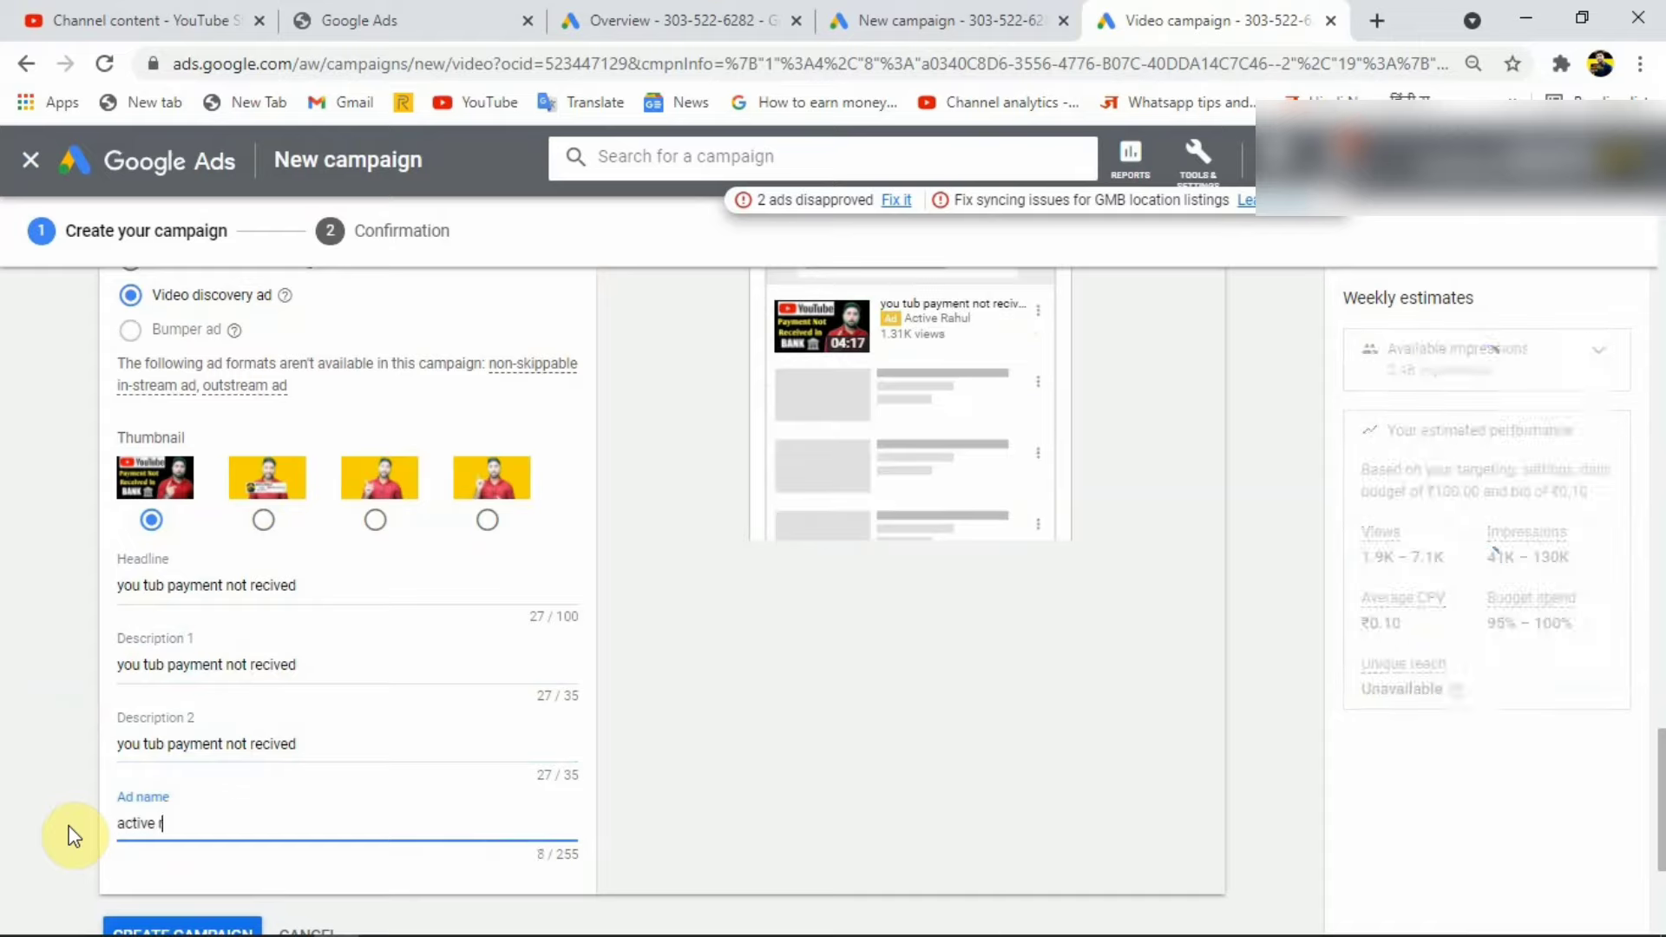
{"action": "type", "text": "rahul"}
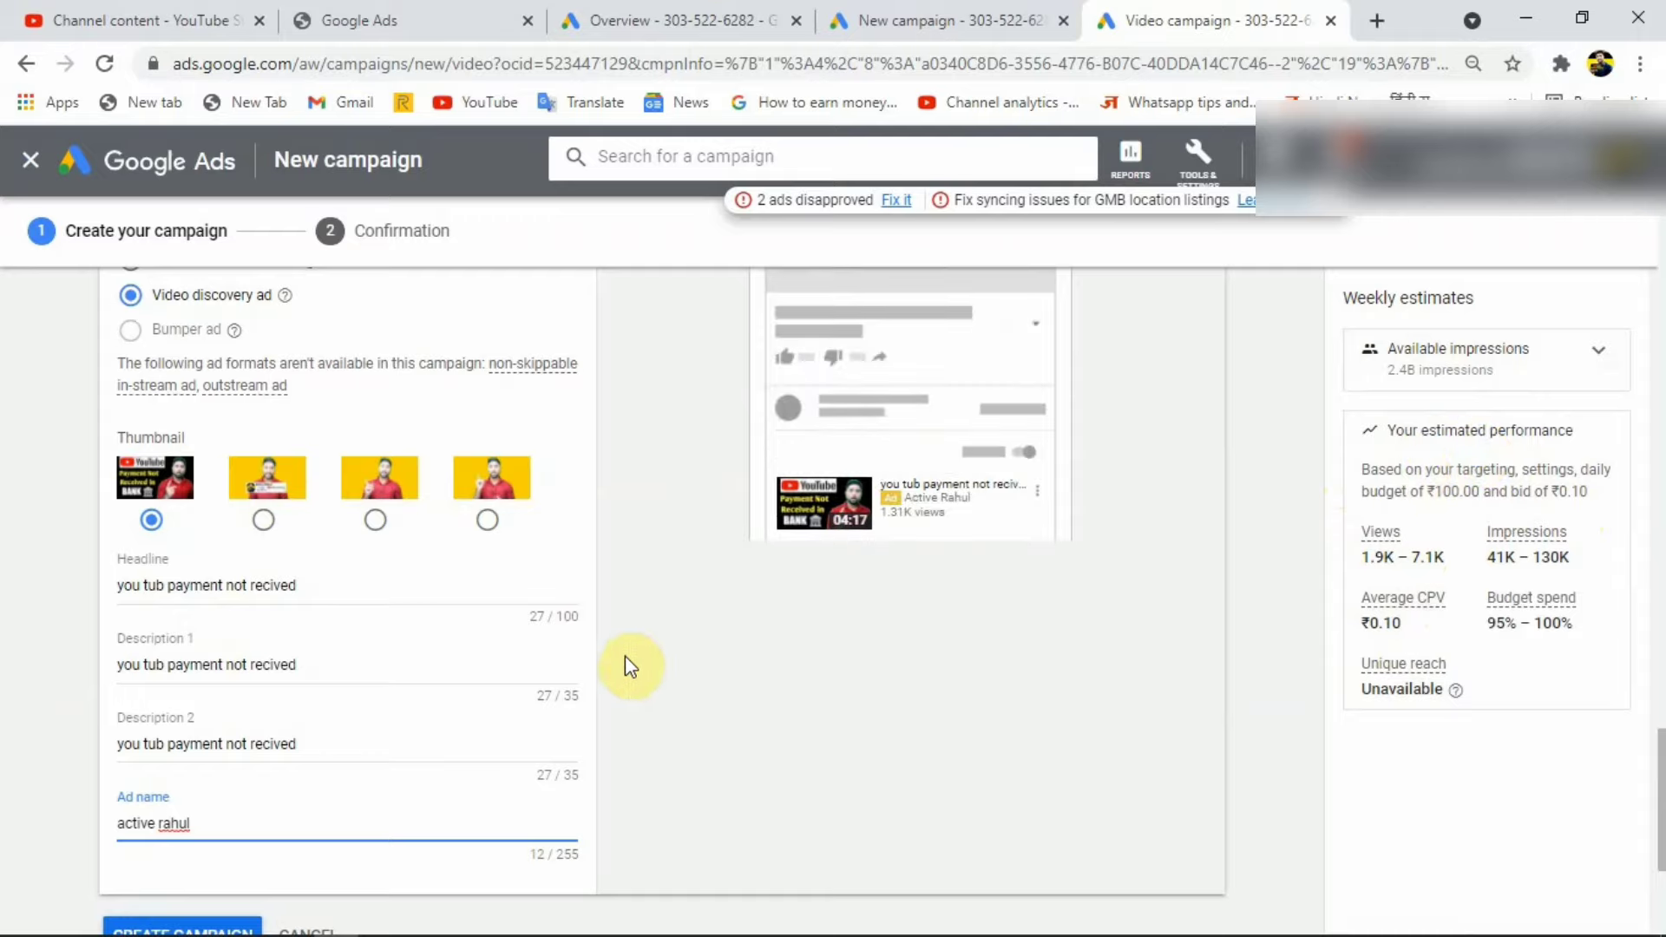
Step: Review the whole campaign form, from the general settings through content exclusions and bidding to the finished video ad
{"action": "scroll", "coordinate": [373, 829], "scroll_direction": "down", "scroll_amount": 1}
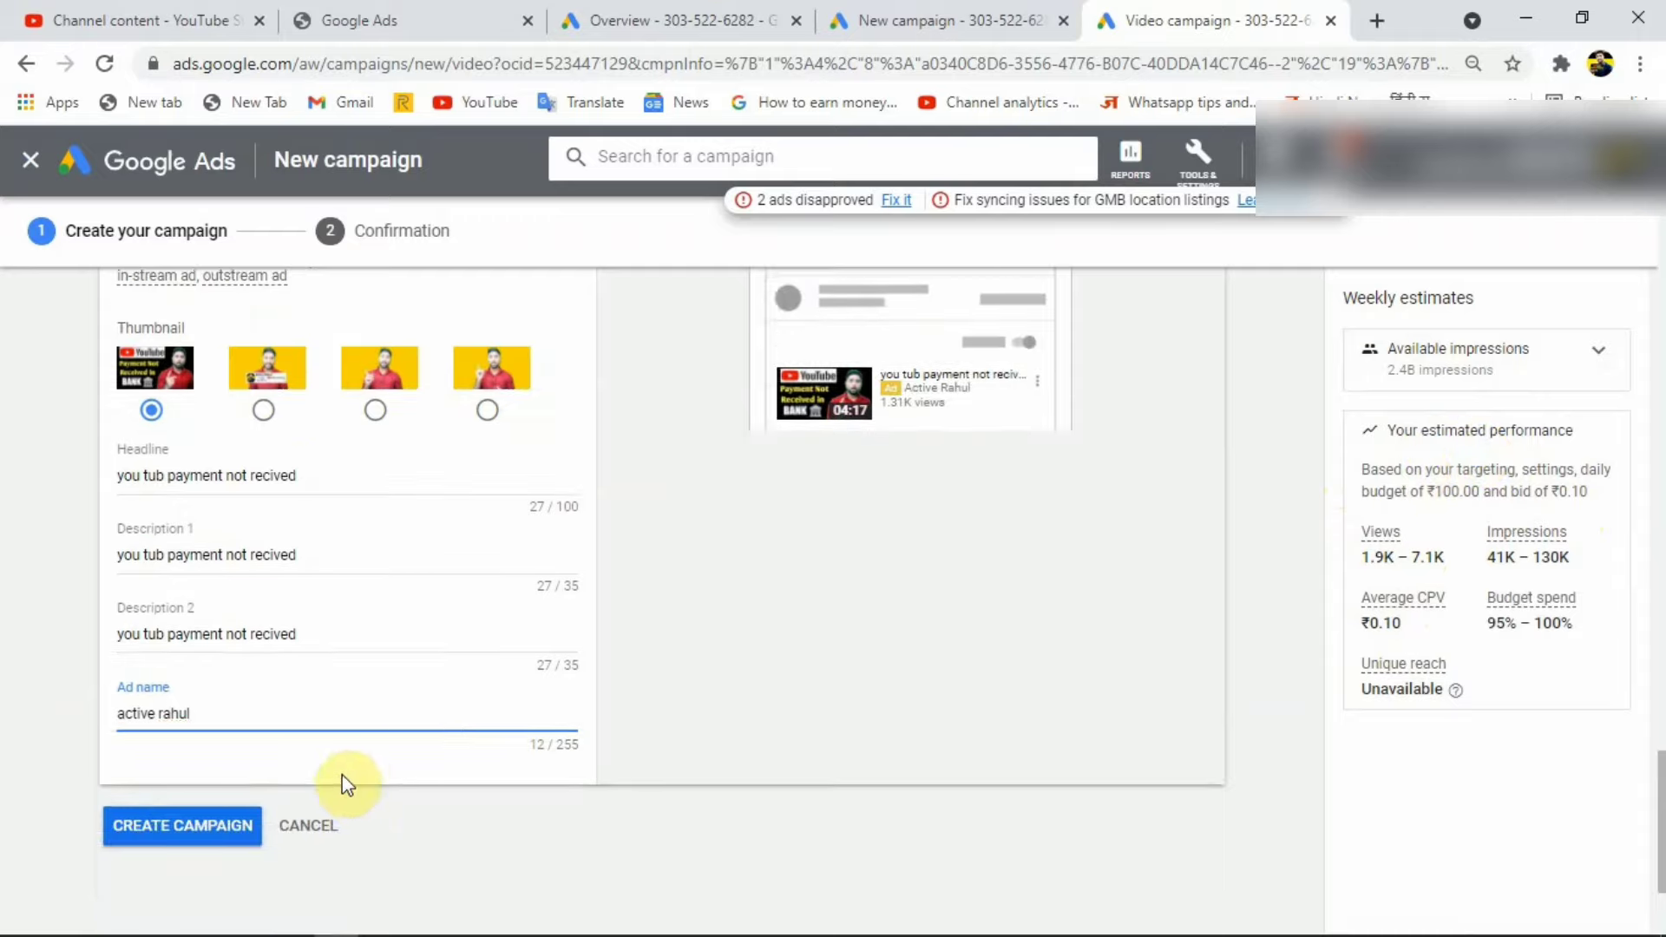
{"action": "left_click", "coordinate": [680, 721]}
{"action": "scroll", "coordinate": [677, 712], "scroll_direction": "up", "scroll_amount": 10}
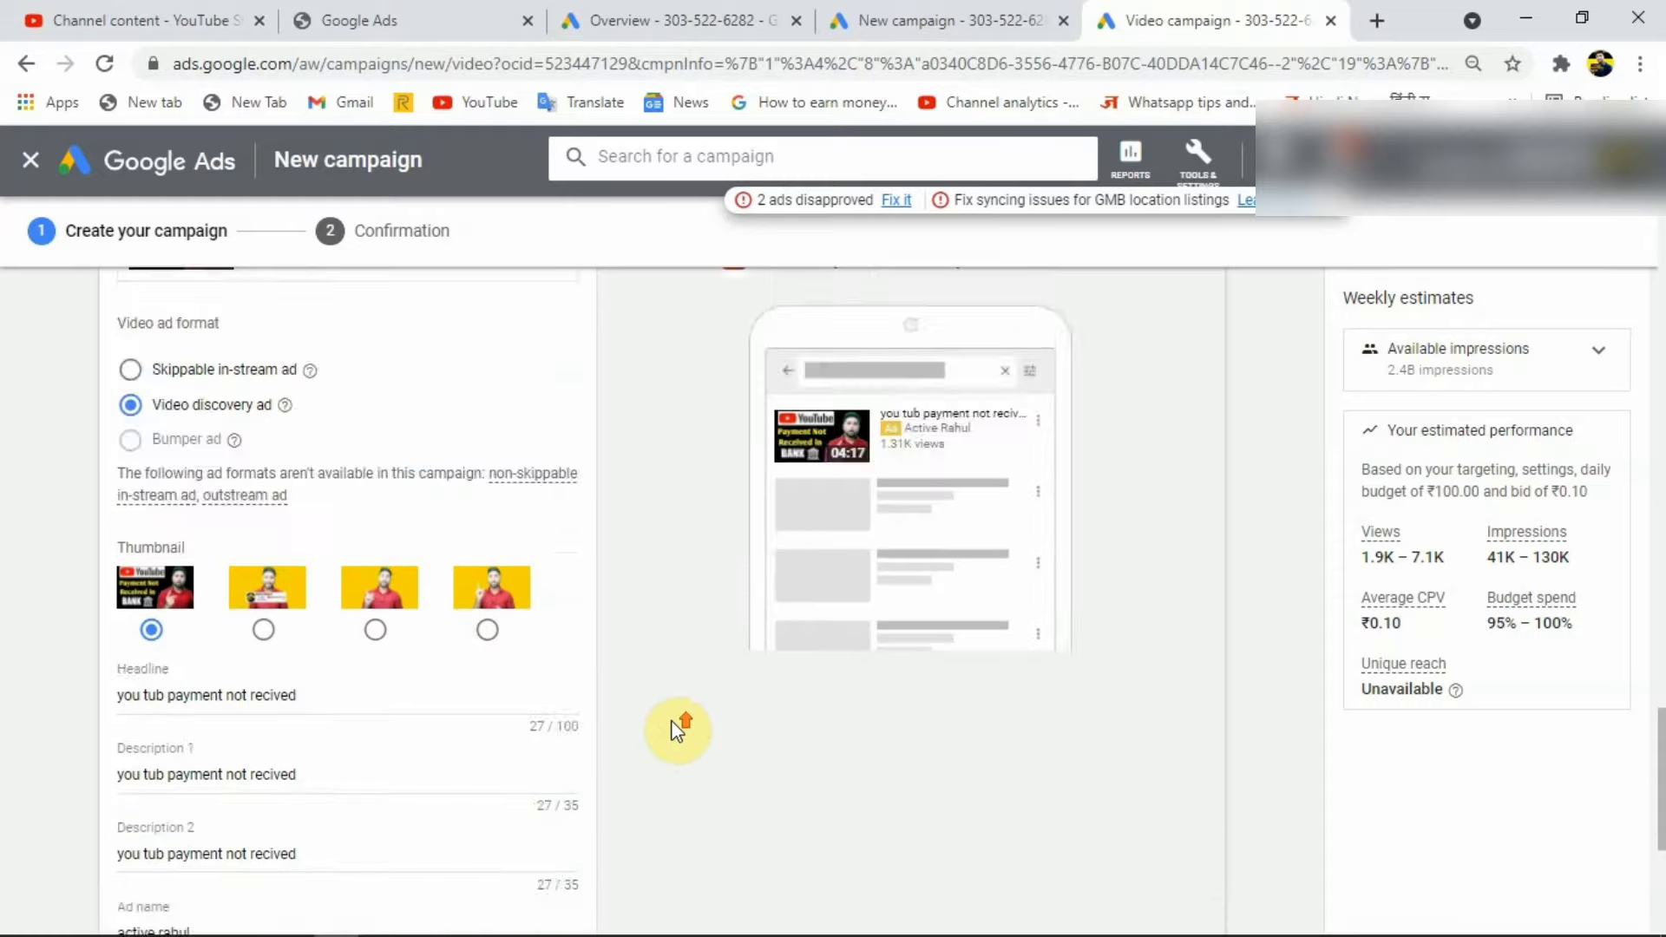
{"action": "scroll", "coordinate": [658, 670], "scroll_direction": "up", "scroll_amount": 20}
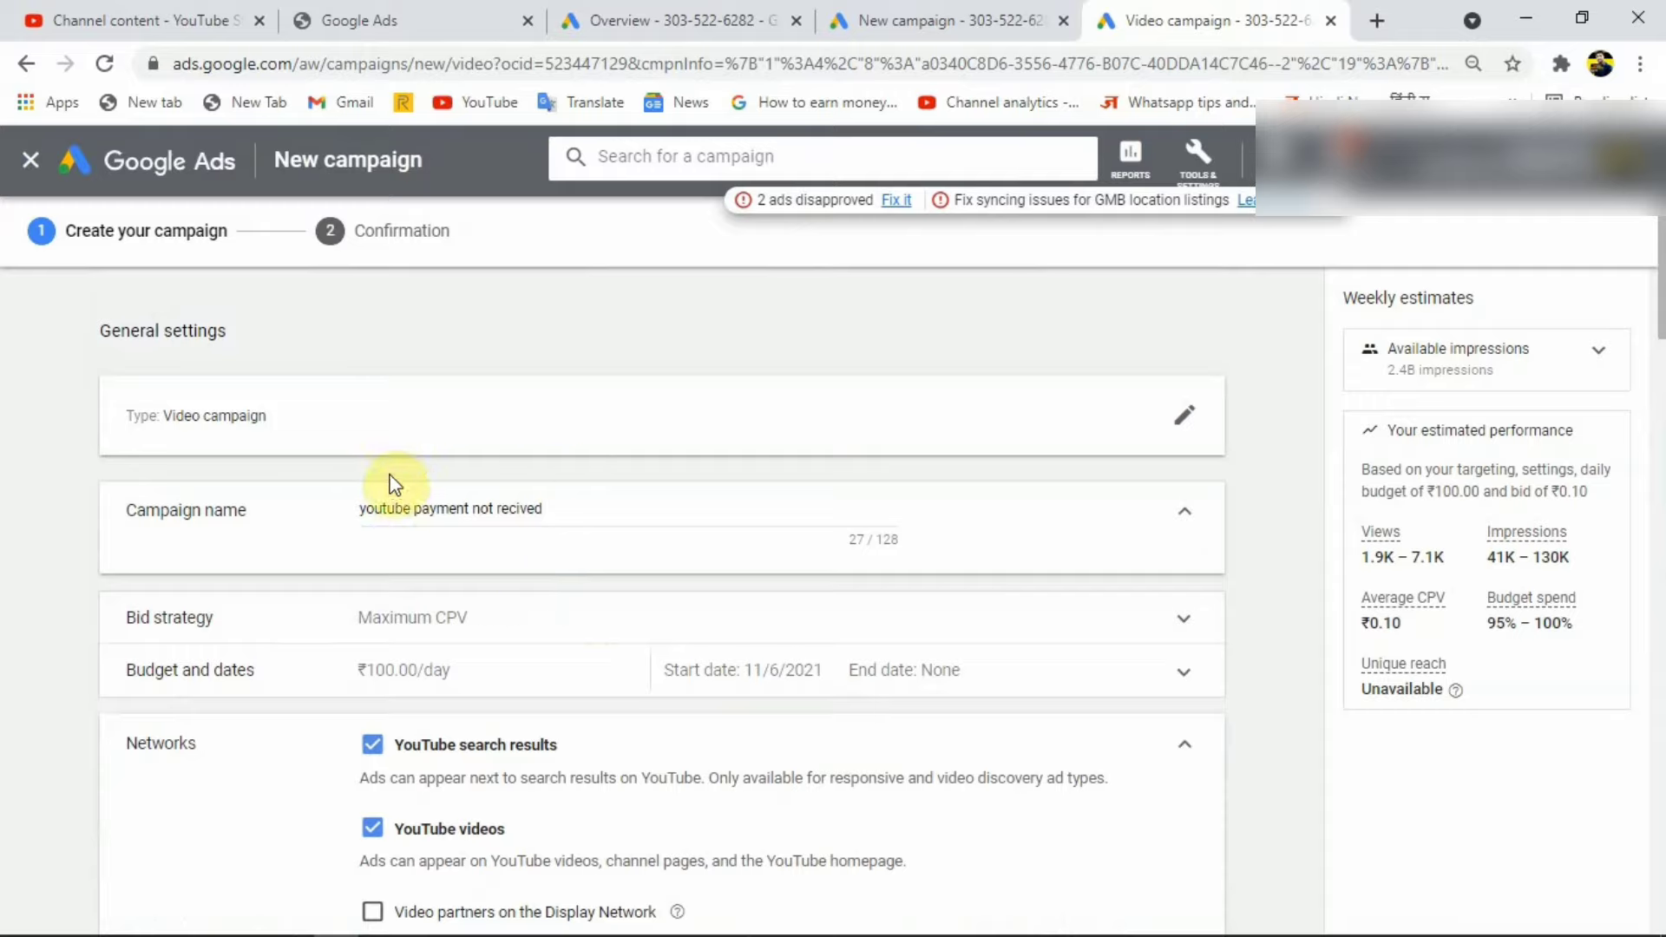
{"action": "scroll", "coordinate": [409, 453], "scroll_direction": "down", "scroll_amount": 12}
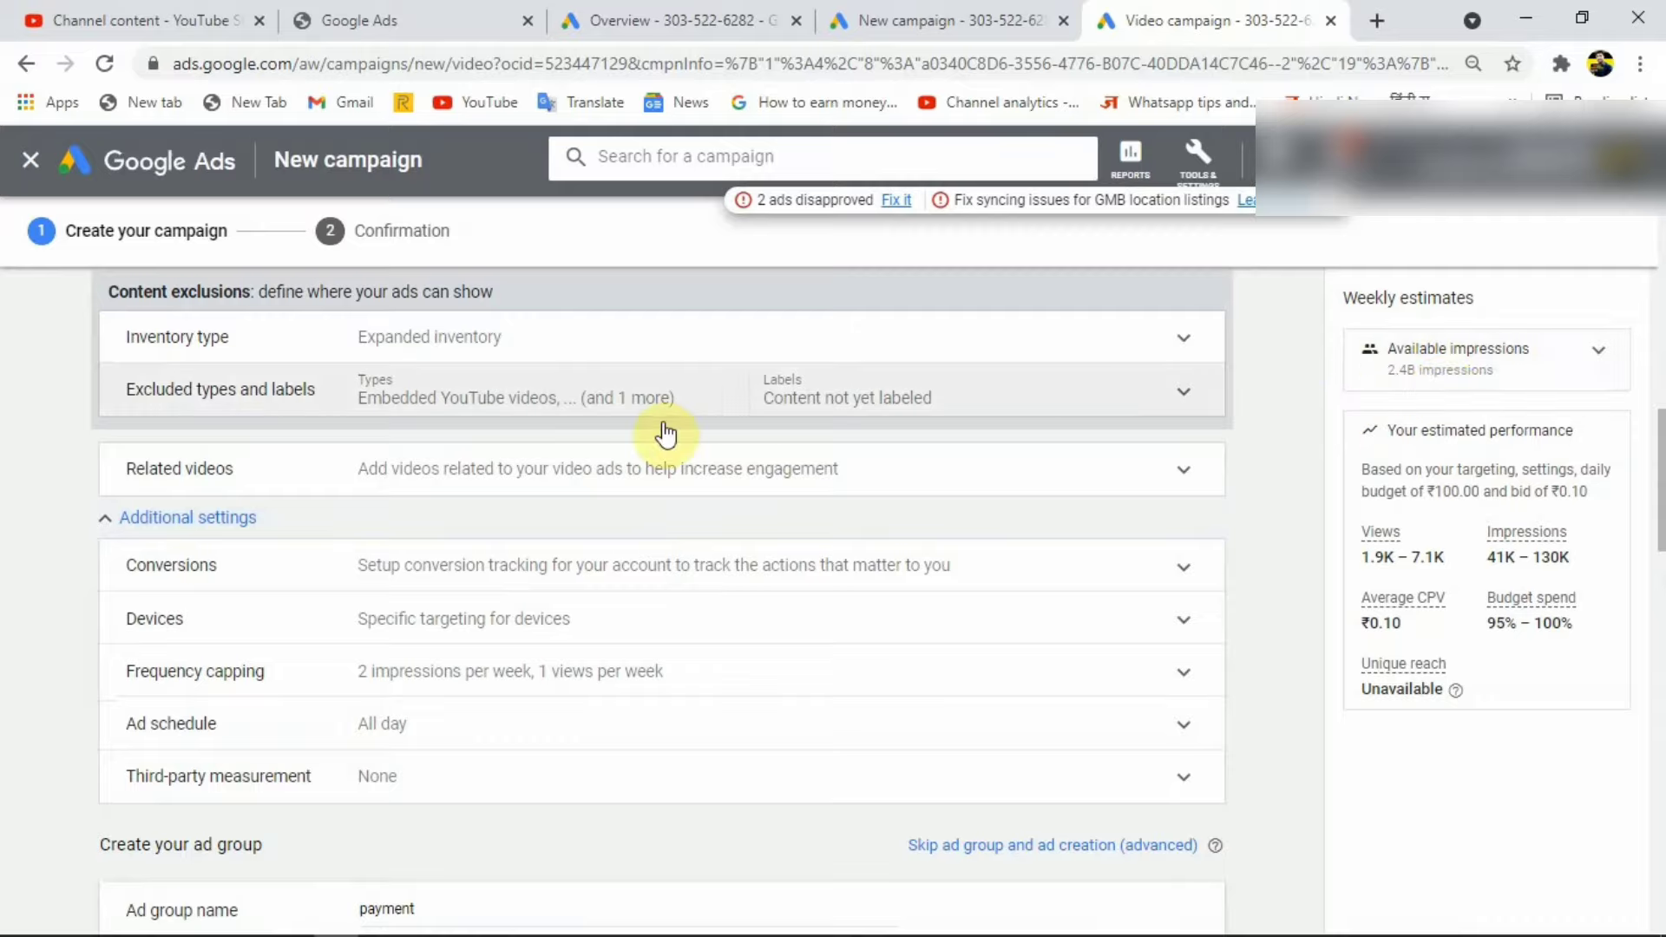
{"action": "scroll", "coordinate": [639, 420], "scroll_direction": "down", "scroll_amount": 8}
{"action": "scroll", "coordinate": [840, 543], "scroll_direction": "down", "scroll_amount": 10}
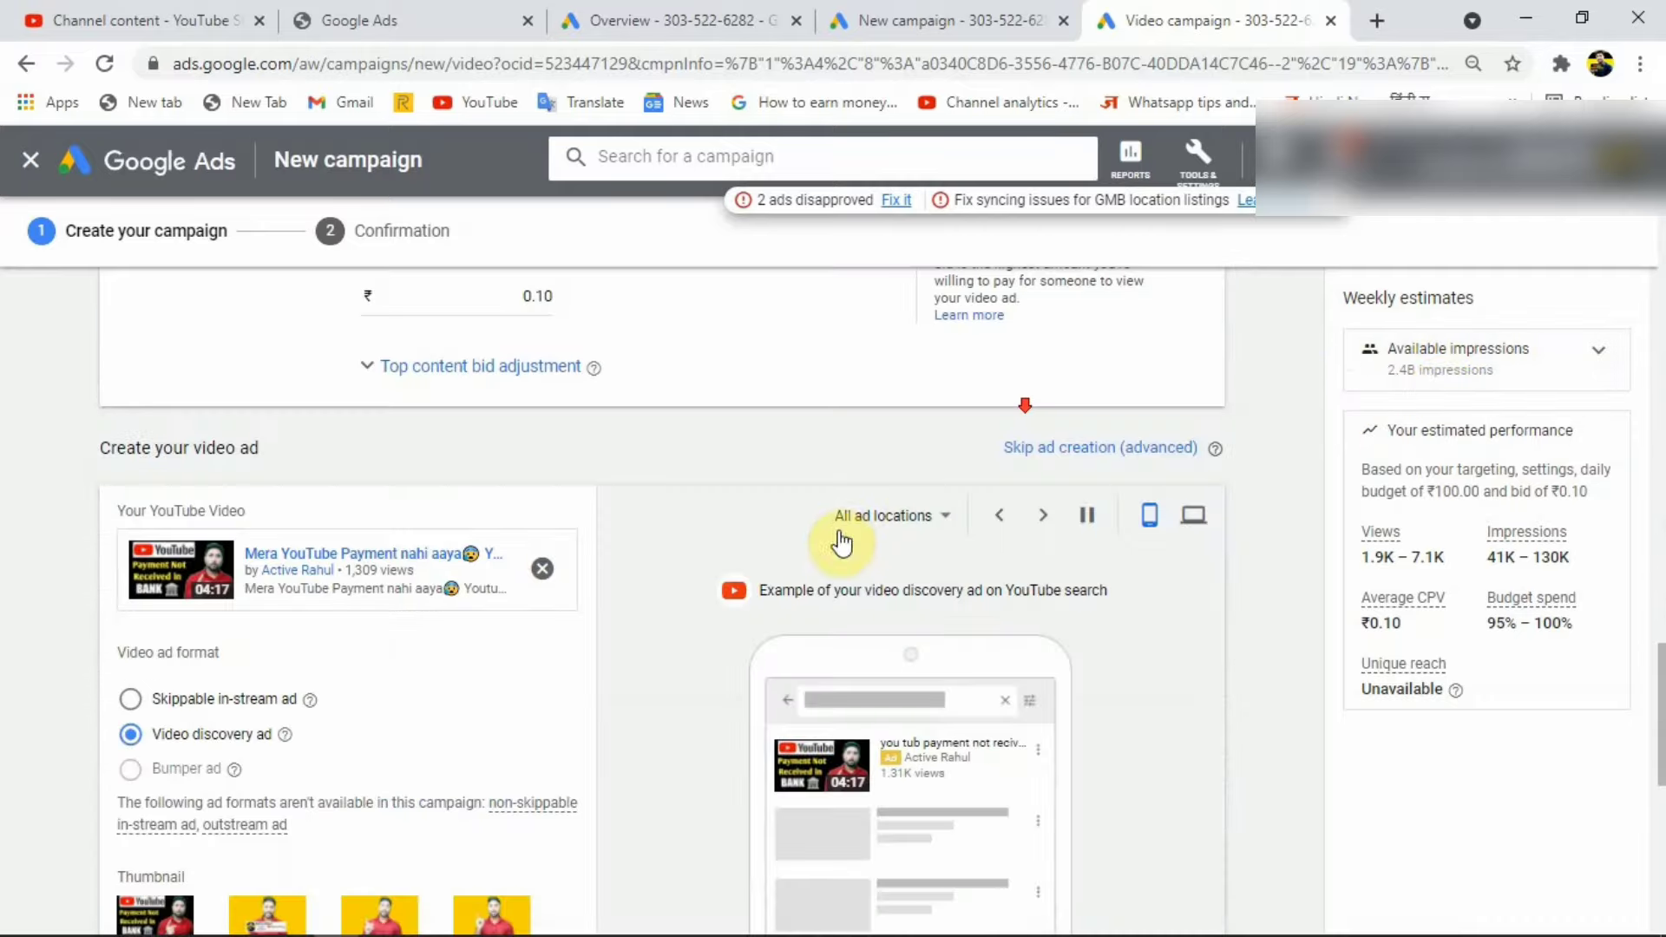
{"action": "scroll", "coordinate": [580, 597], "scroll_direction": "down", "scroll_amount": 3}
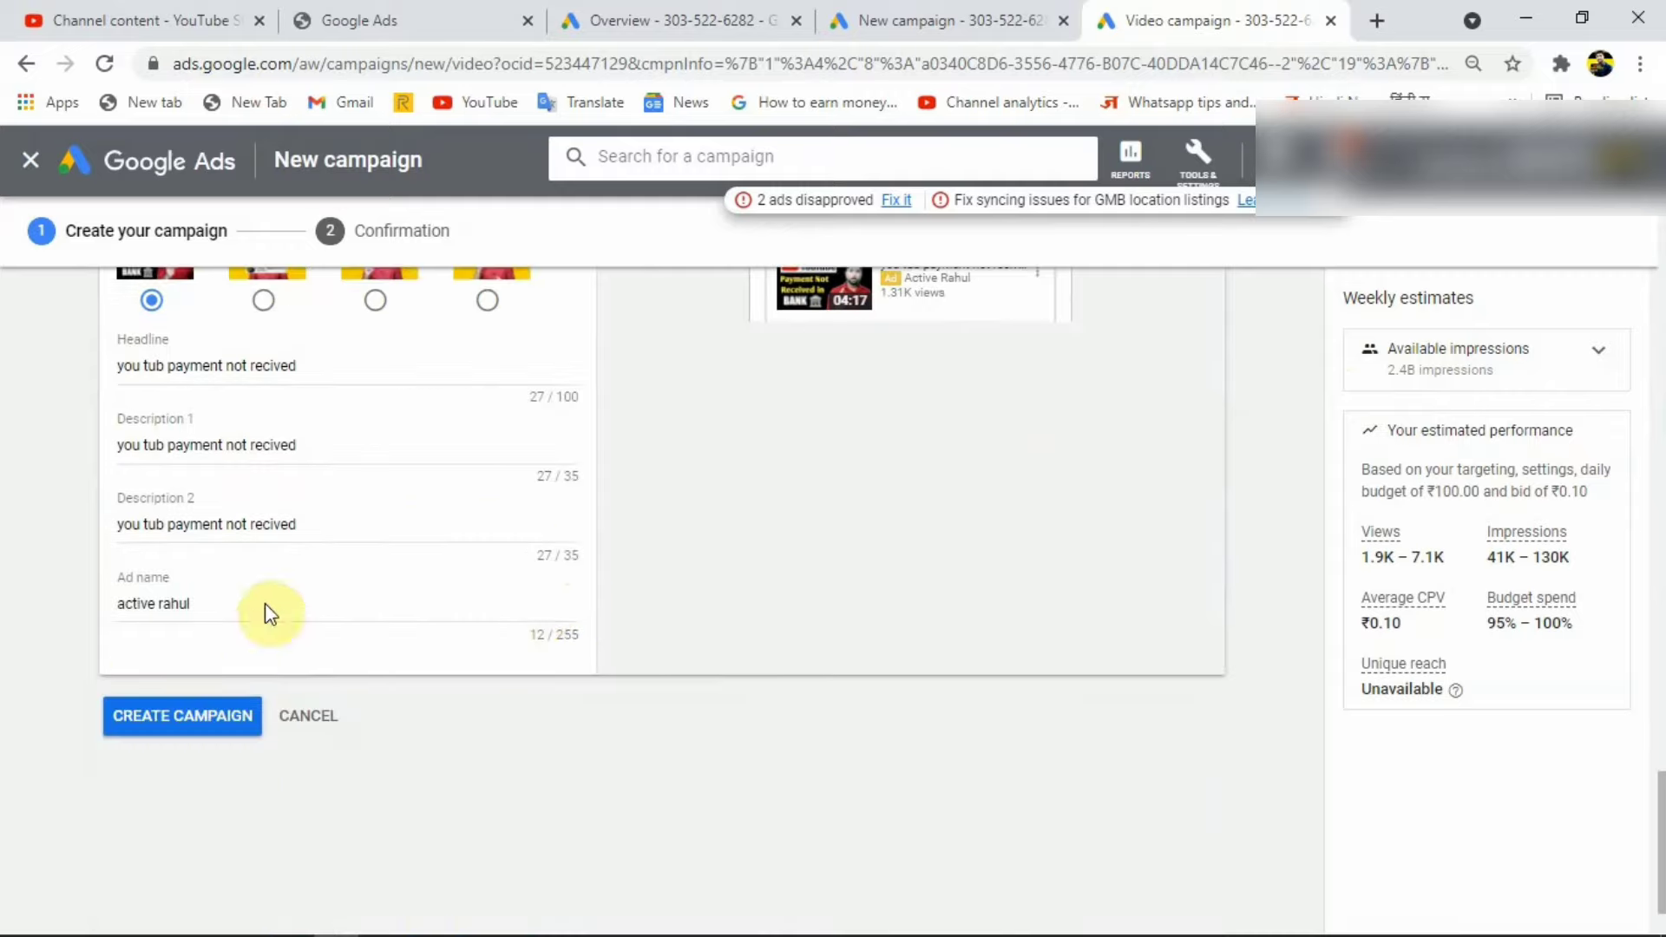
Step: Create the campaign and expand the ad group and ad details in its confirmation summary
{"action": "left_click", "coordinate": [210, 729]}
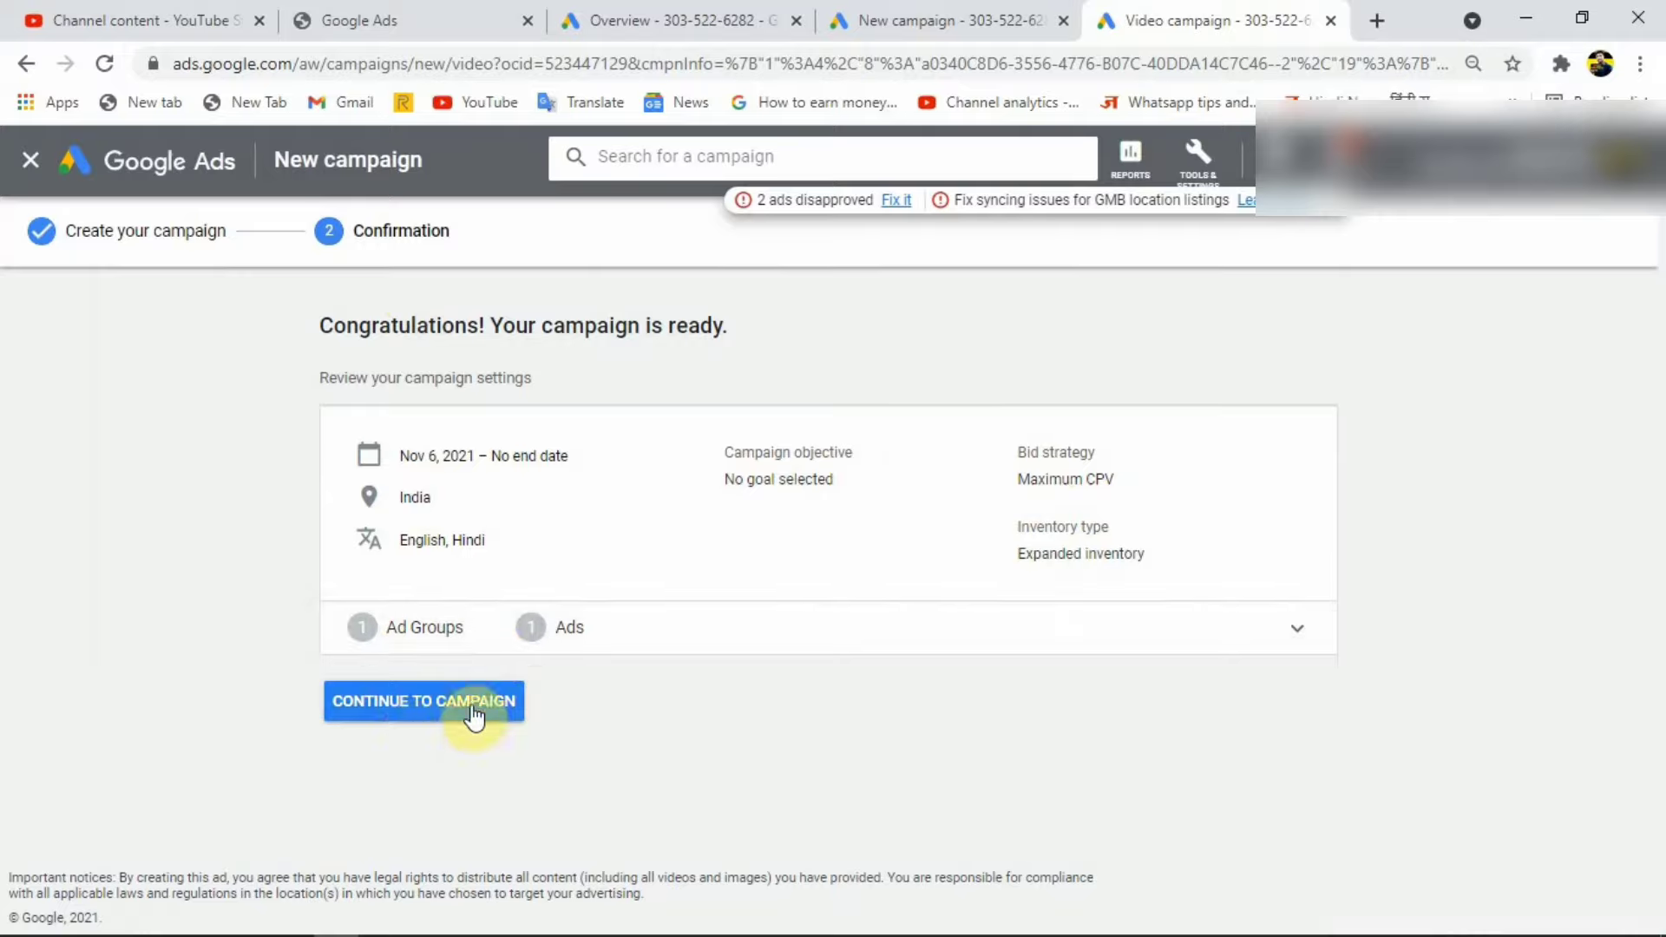
{"action": "left_click", "coordinate": [1134, 630]}
{"action": "scroll", "coordinate": [775, 715], "scroll_direction": "down", "scroll_amount": 3}
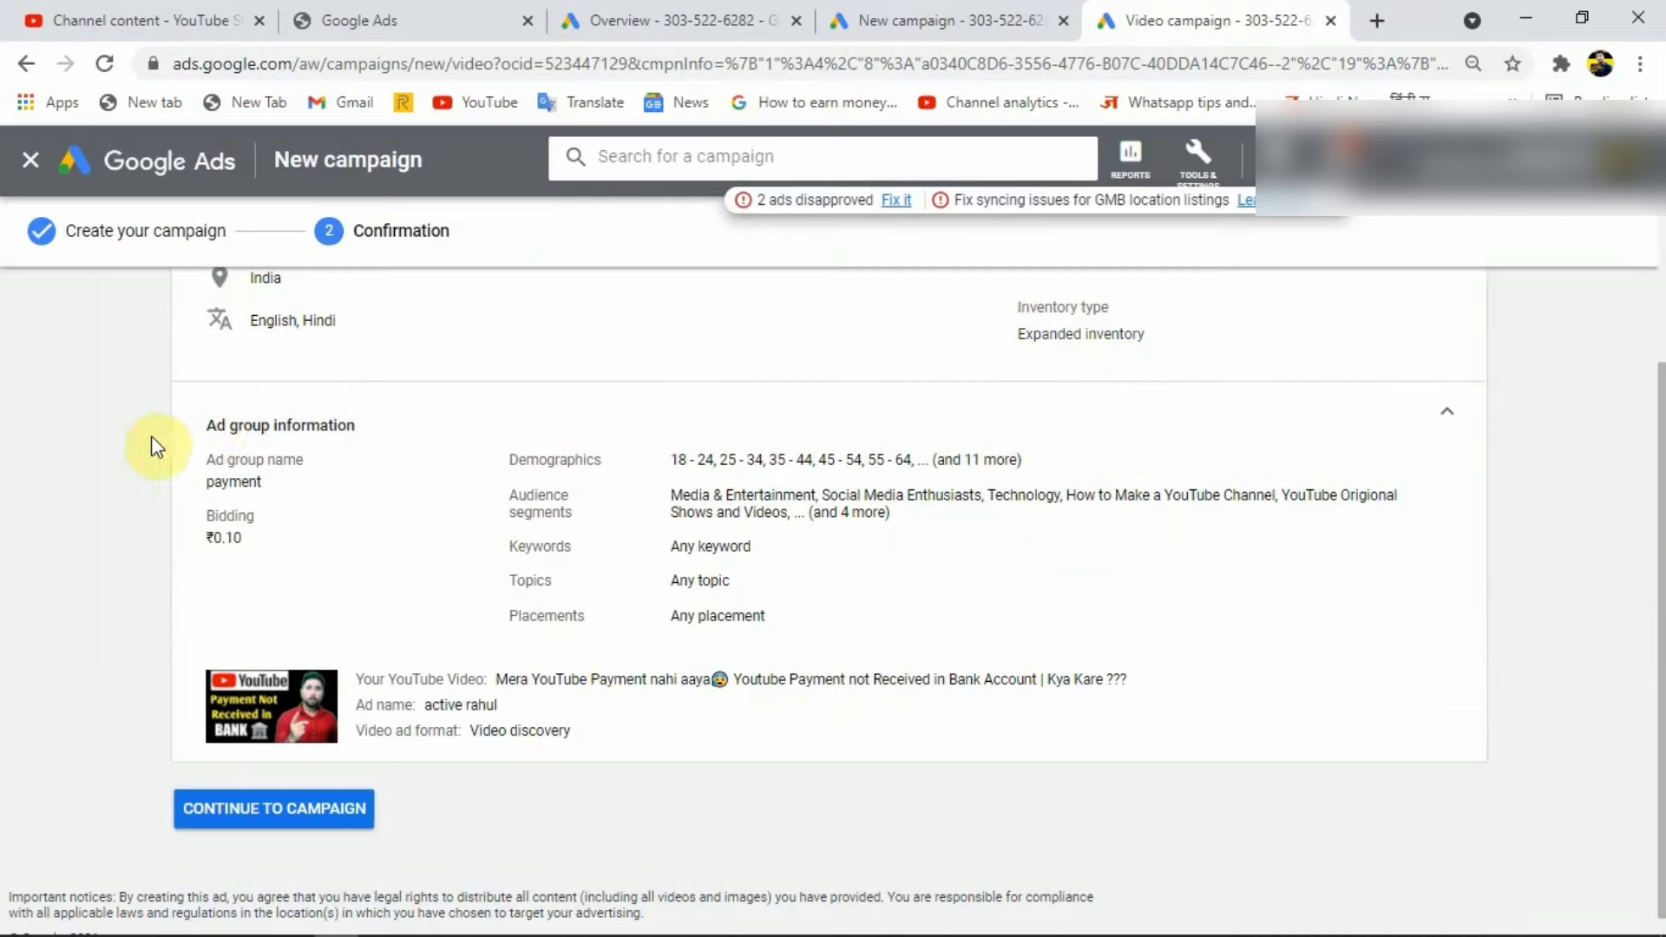